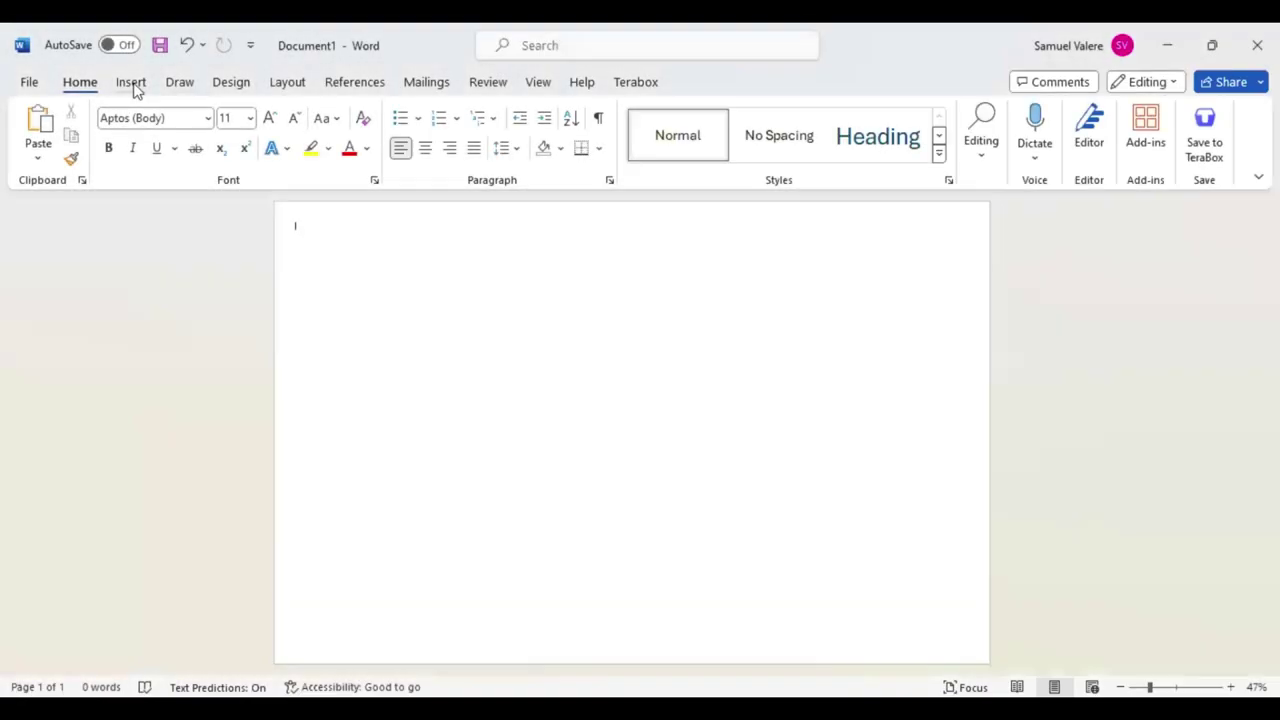
Draw a rectangle that covers the entire page
left_click(134, 86)
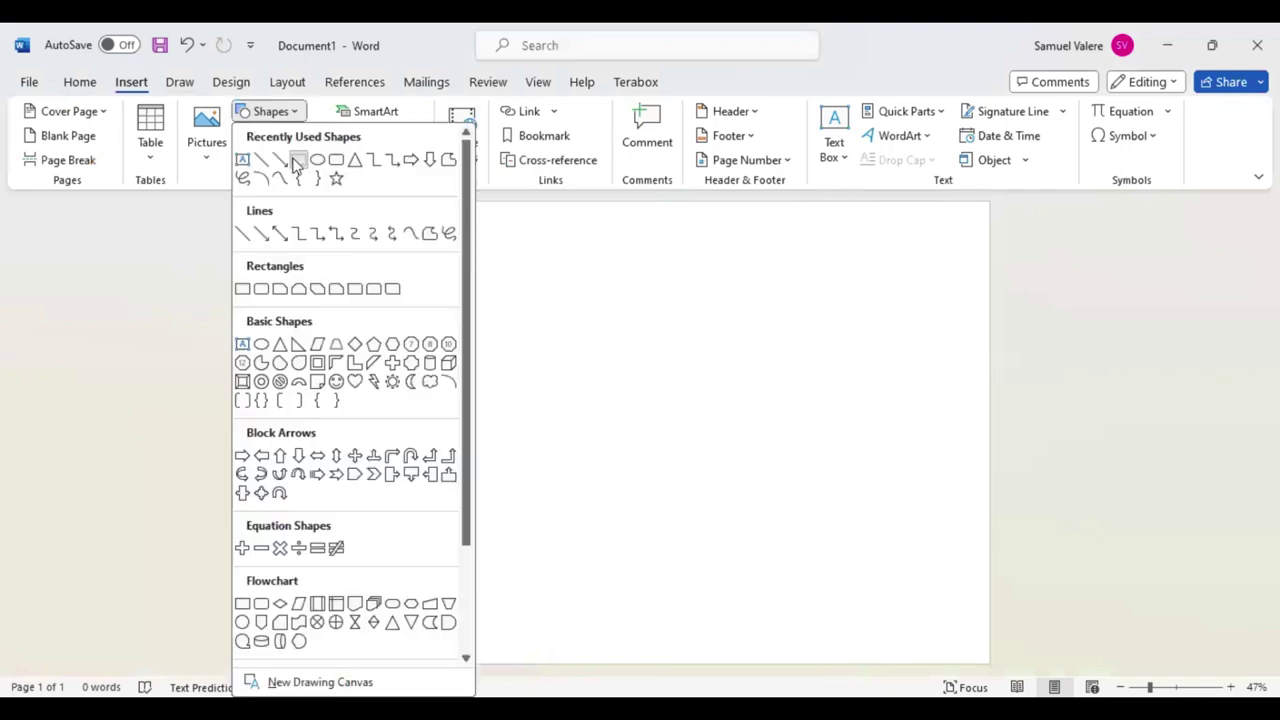
left_click(296, 162)
left_click_drag(274, 202, 820, 558)
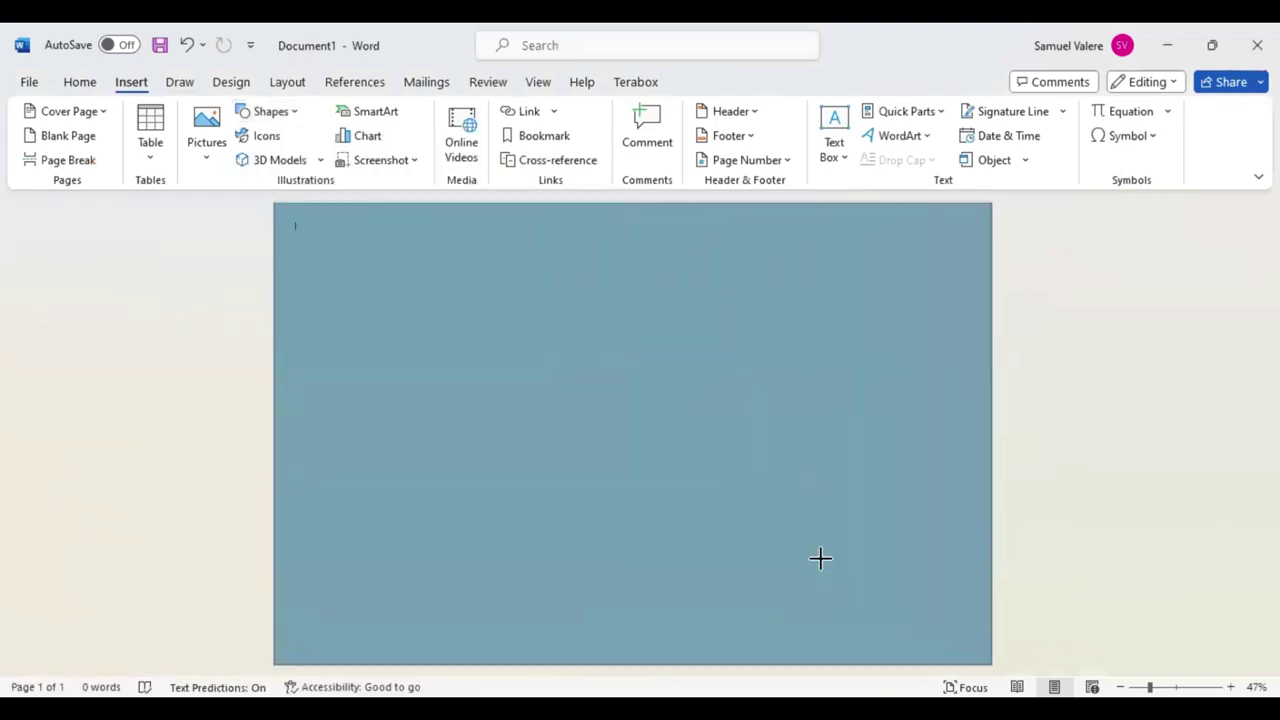
left_click_drag(938, 638, 1034, 678)
left_click_drag(820, 558, 792, 517)
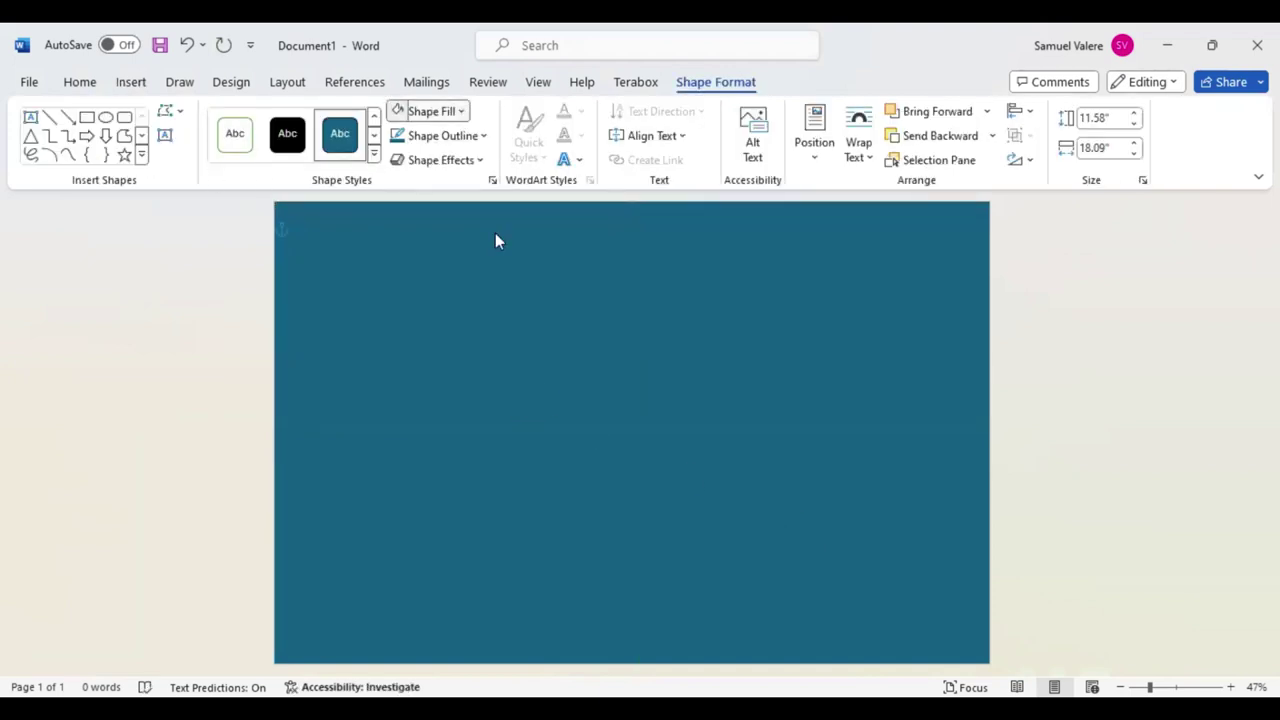
Change the rectangle's fill from dark teal to a pale, almost white theme colour
left_click(435, 111)
left_click(395, 230)
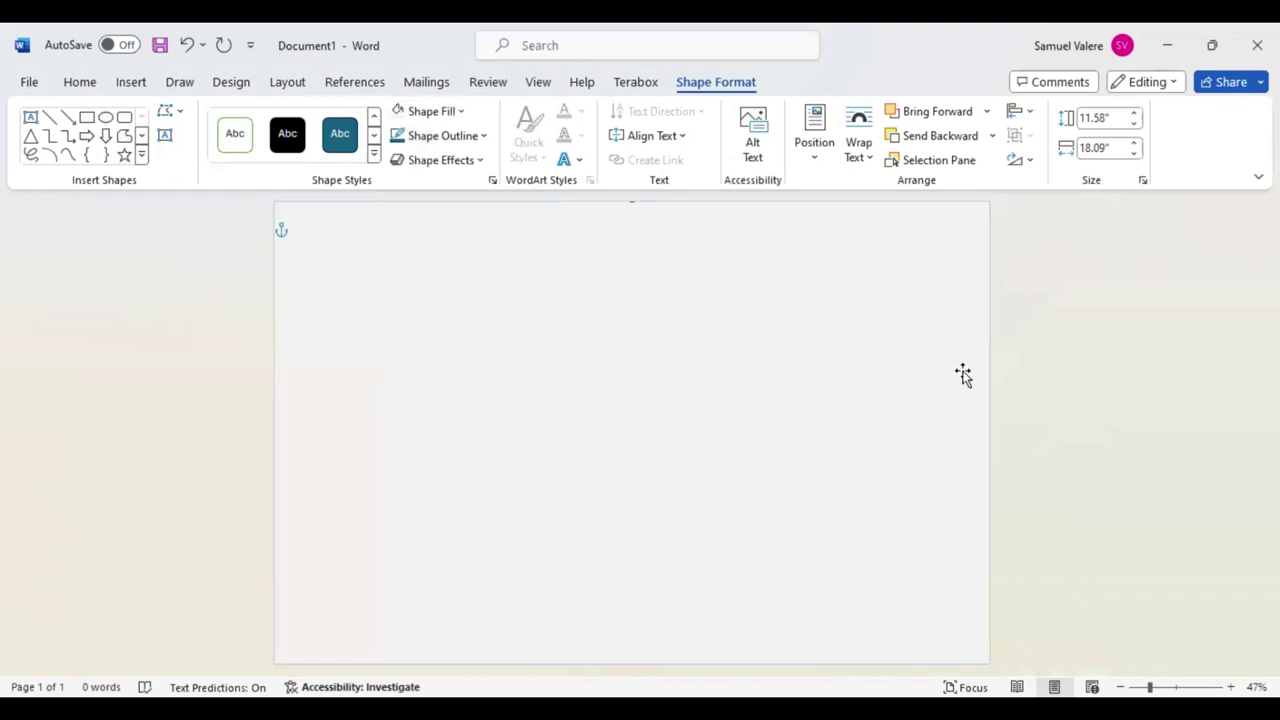
left_click(1004, 336)
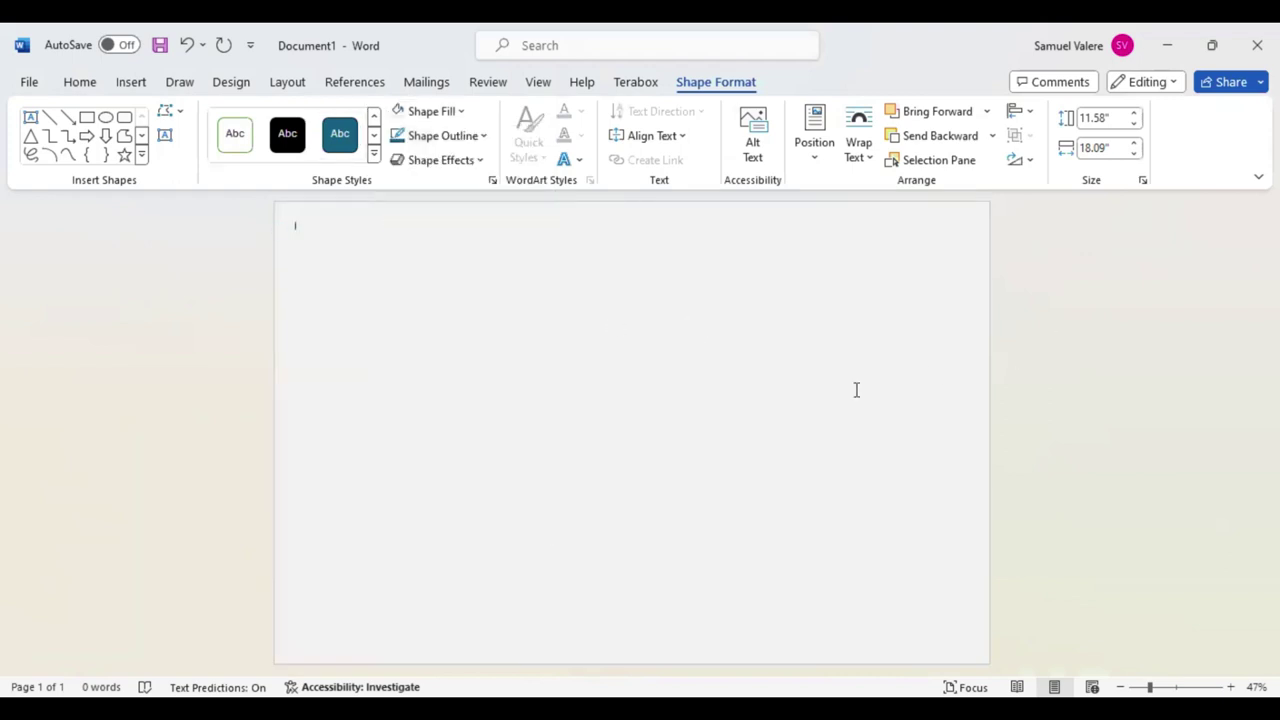
left_click(128, 82)
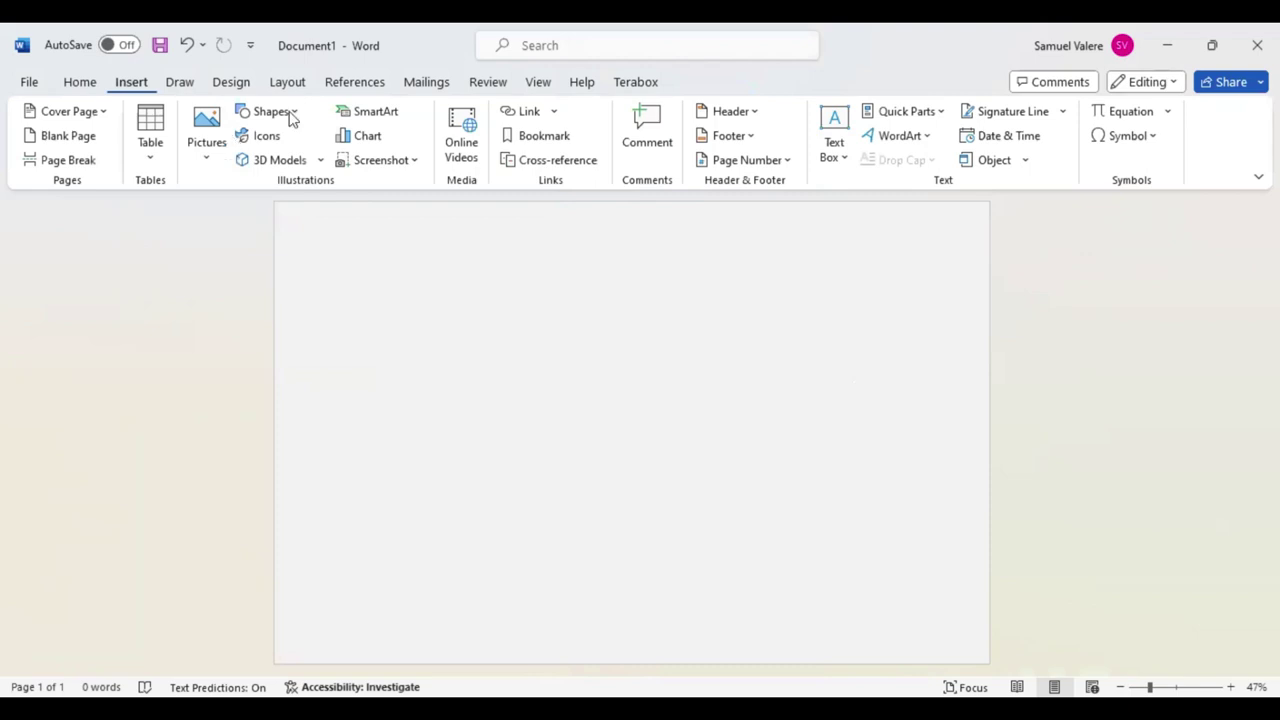
Draw an isosceles triangle near the bottom-left, rotate it to point right, and shrink it
left_click(285, 115)
left_click(356, 161)
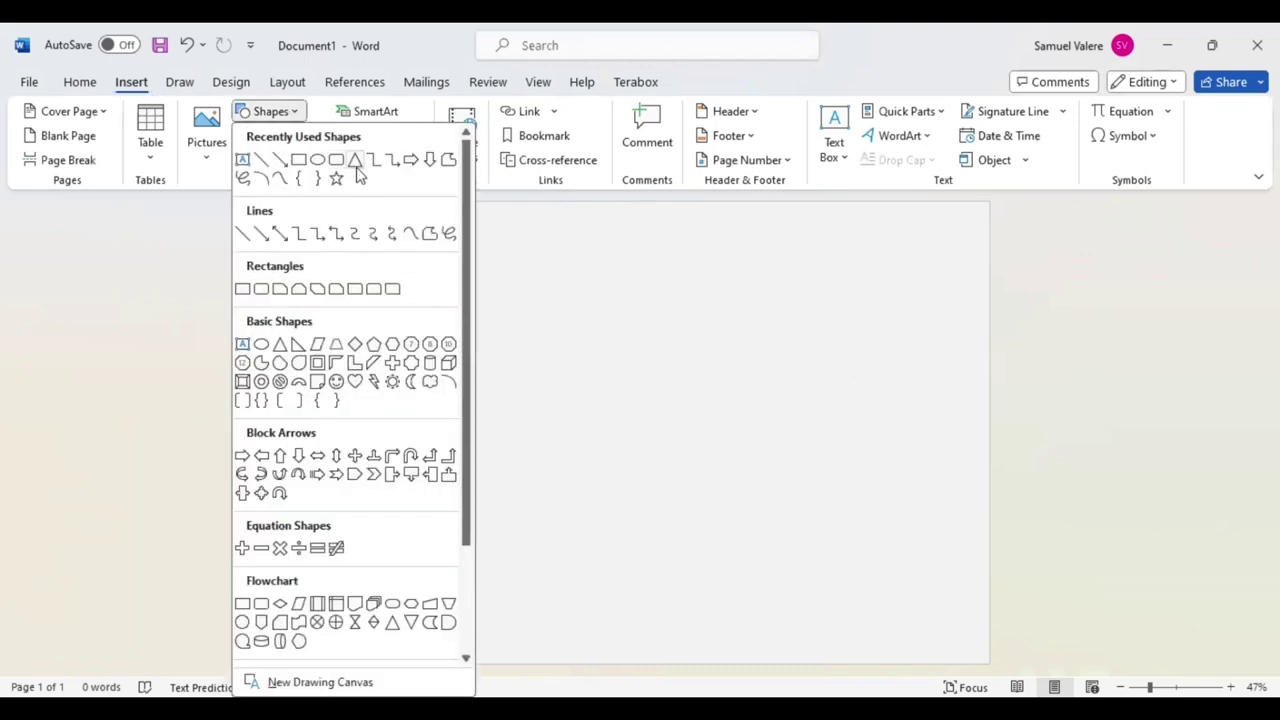
left_click_drag(296, 484, 466, 620)
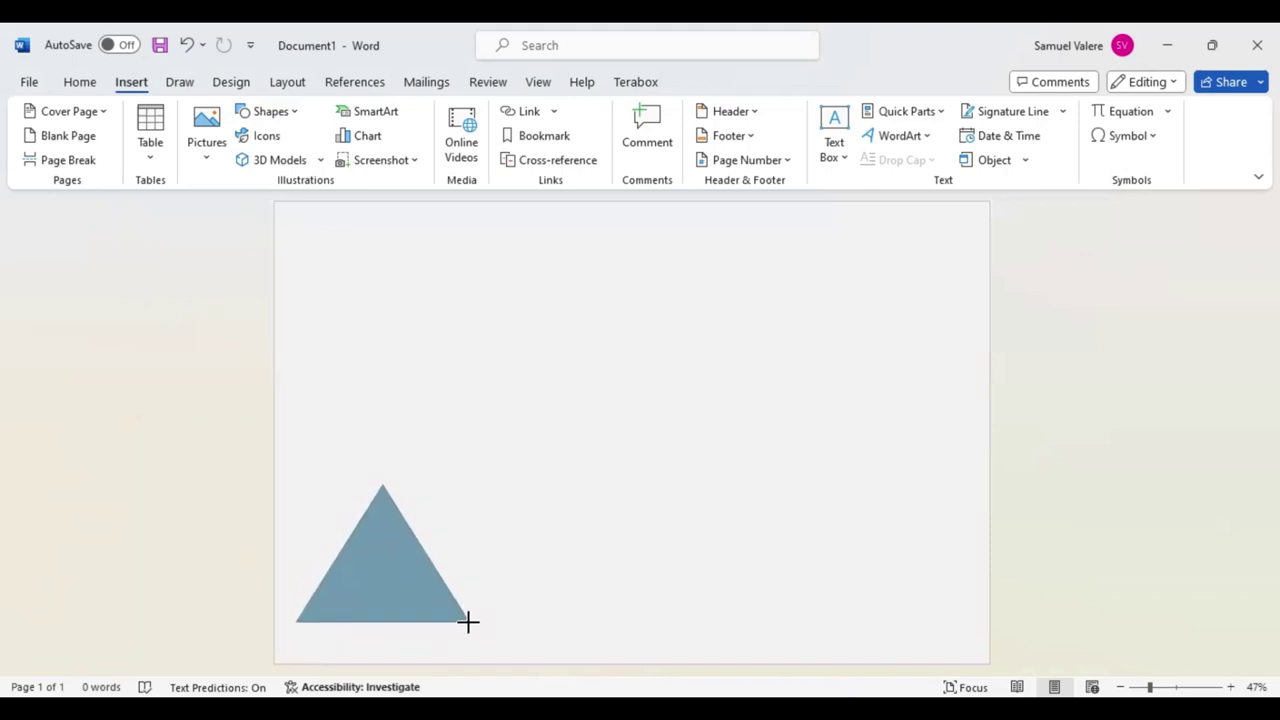
left_click_drag(383, 452, 481, 552)
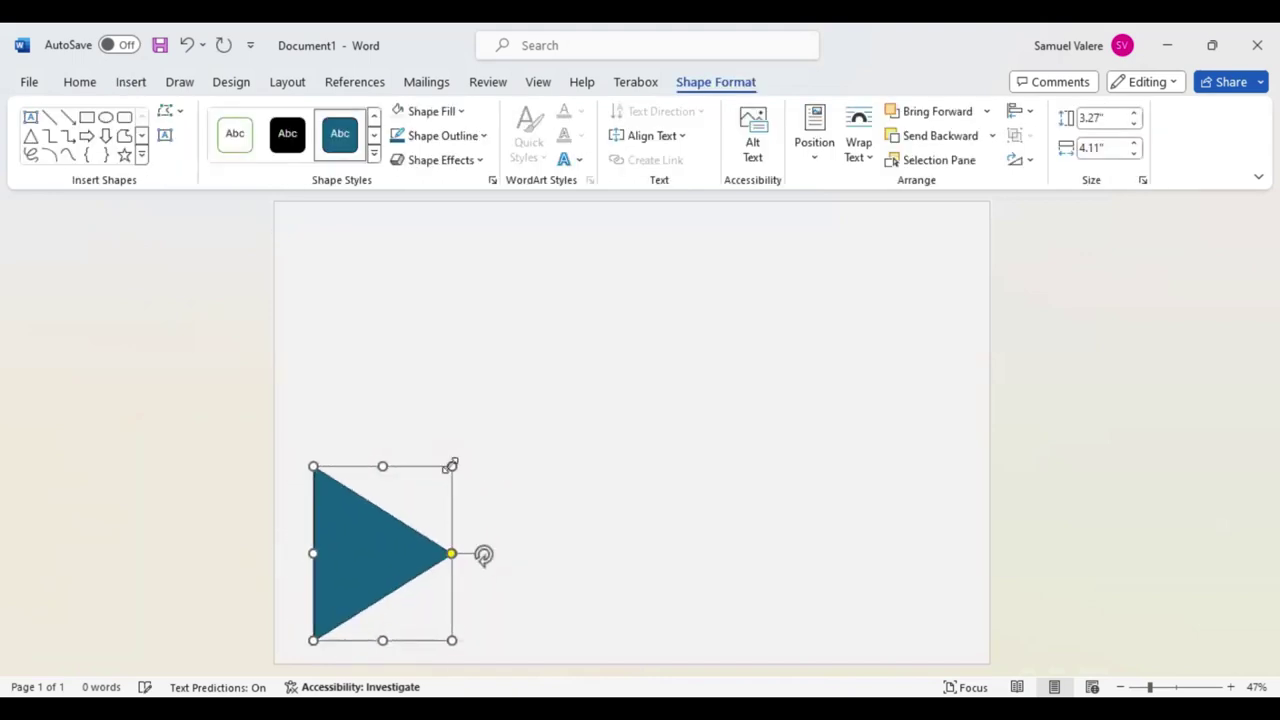
left_click_drag(452, 466, 406, 502)
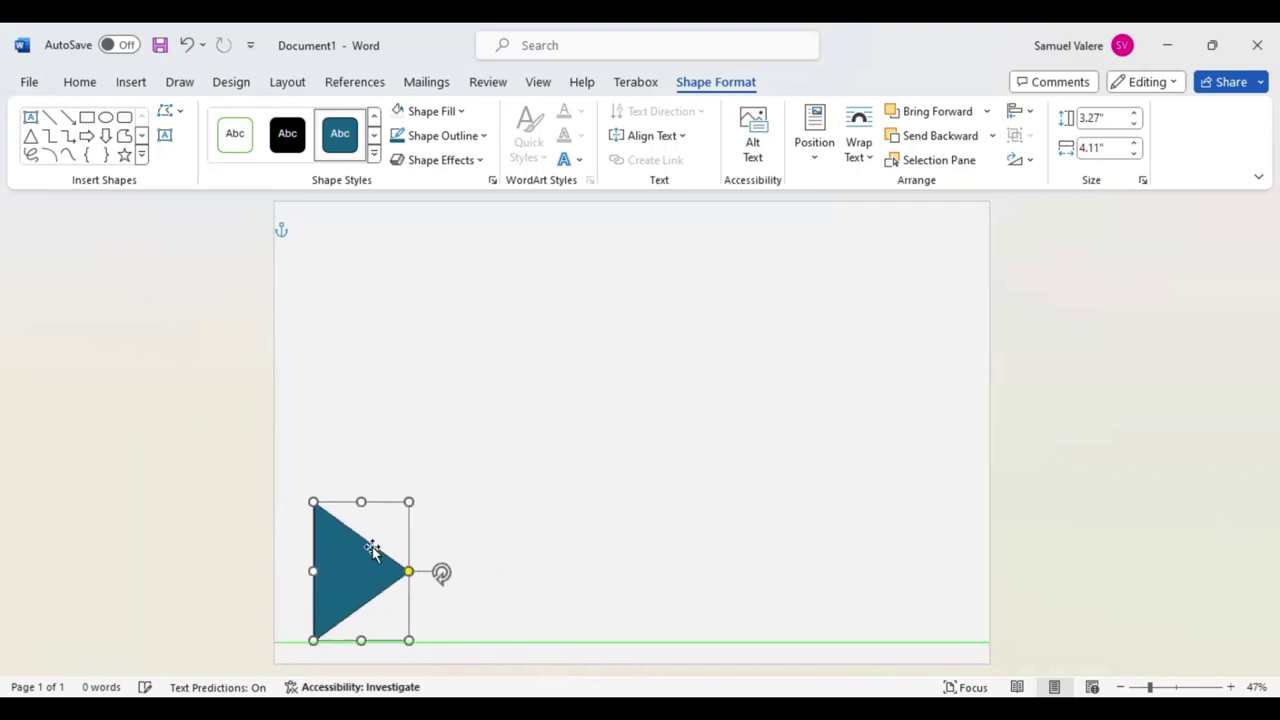
Place the triangle against the left edge and add an overlapping copy slightly lower
left_click_drag(372, 552, 279, 497)
key("Right")
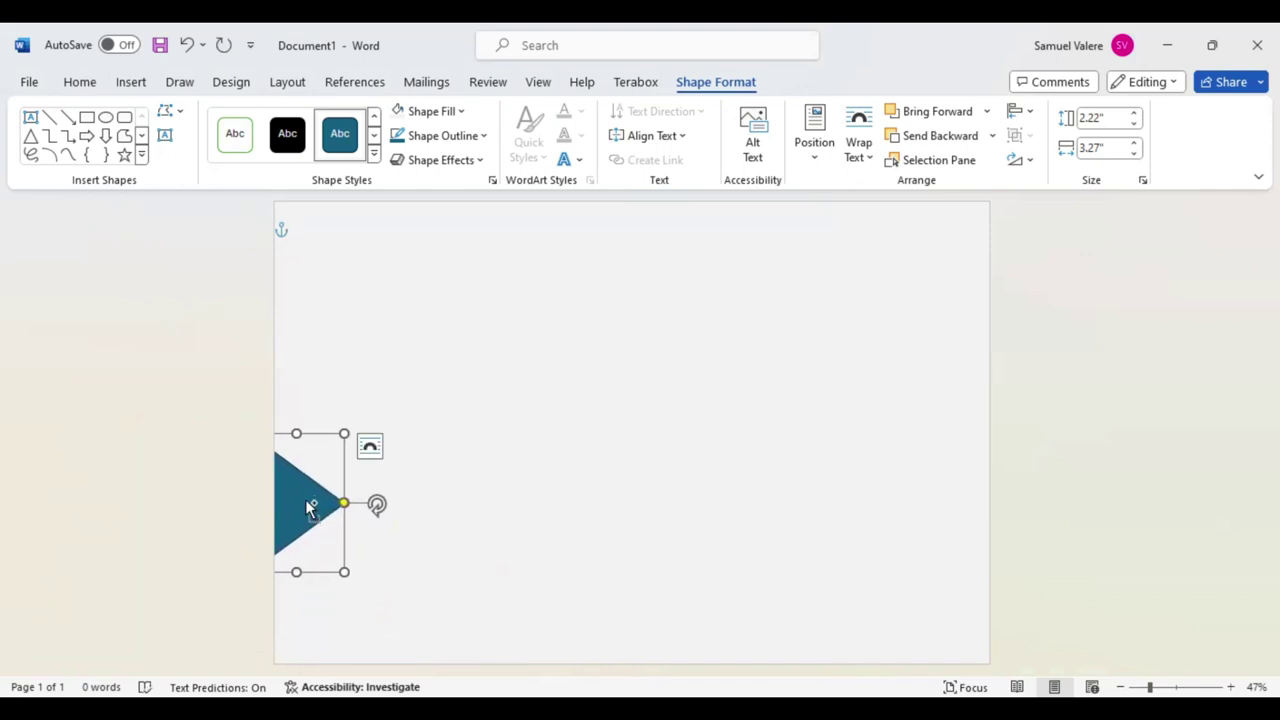
left_click_drag(310, 507, 297, 540)
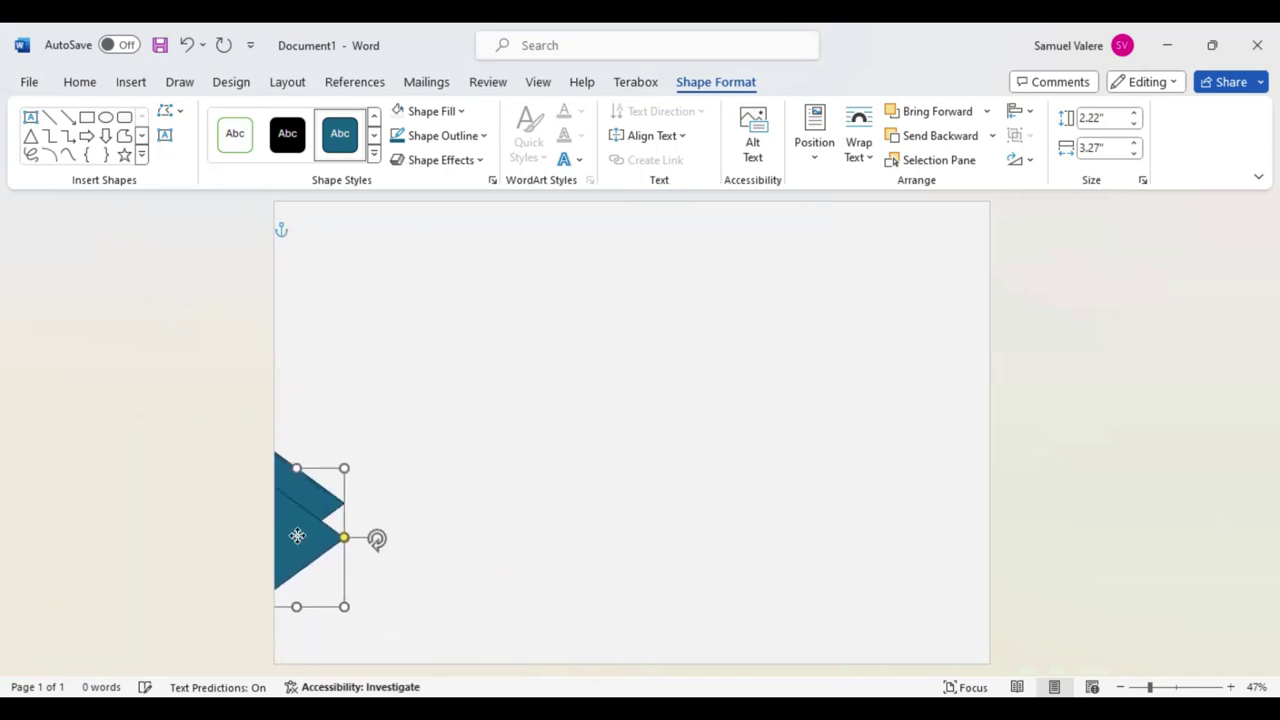
left_click_drag(297, 540, 295, 539)
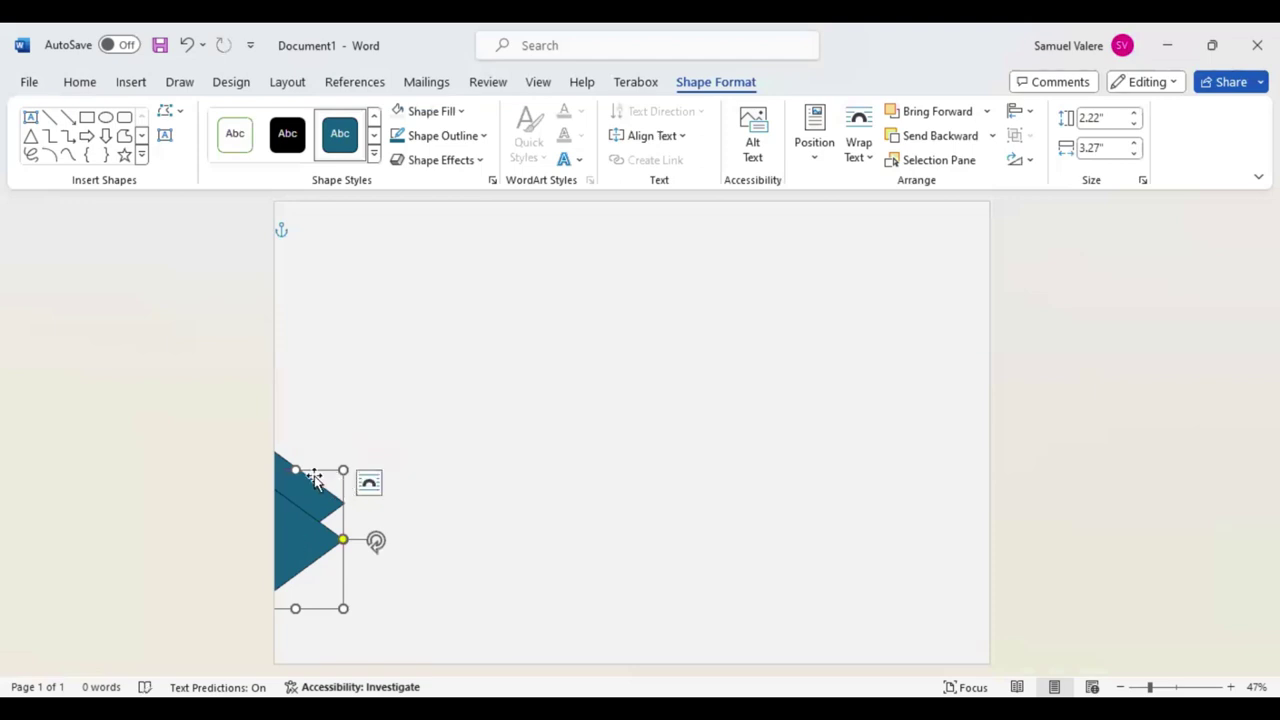
Remove the outline from both triangles and fill them orange instead of teal
left_click(280, 465, "shift")
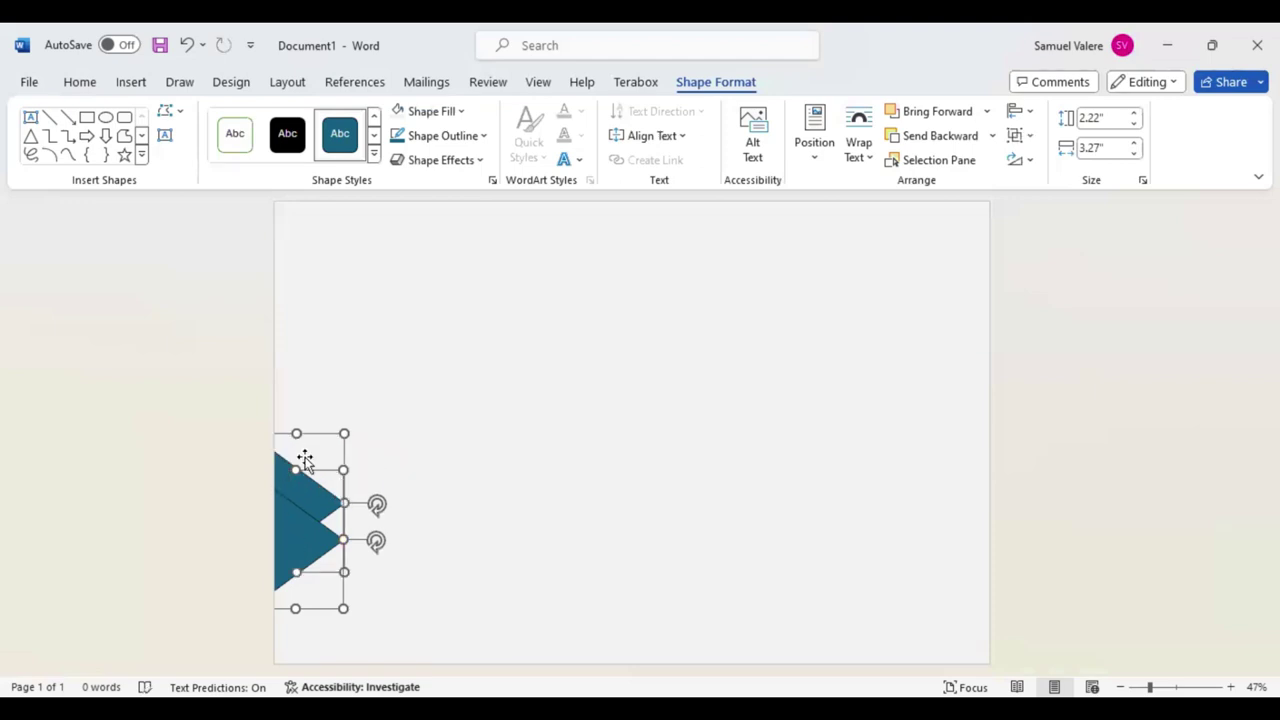
left_click(484, 136)
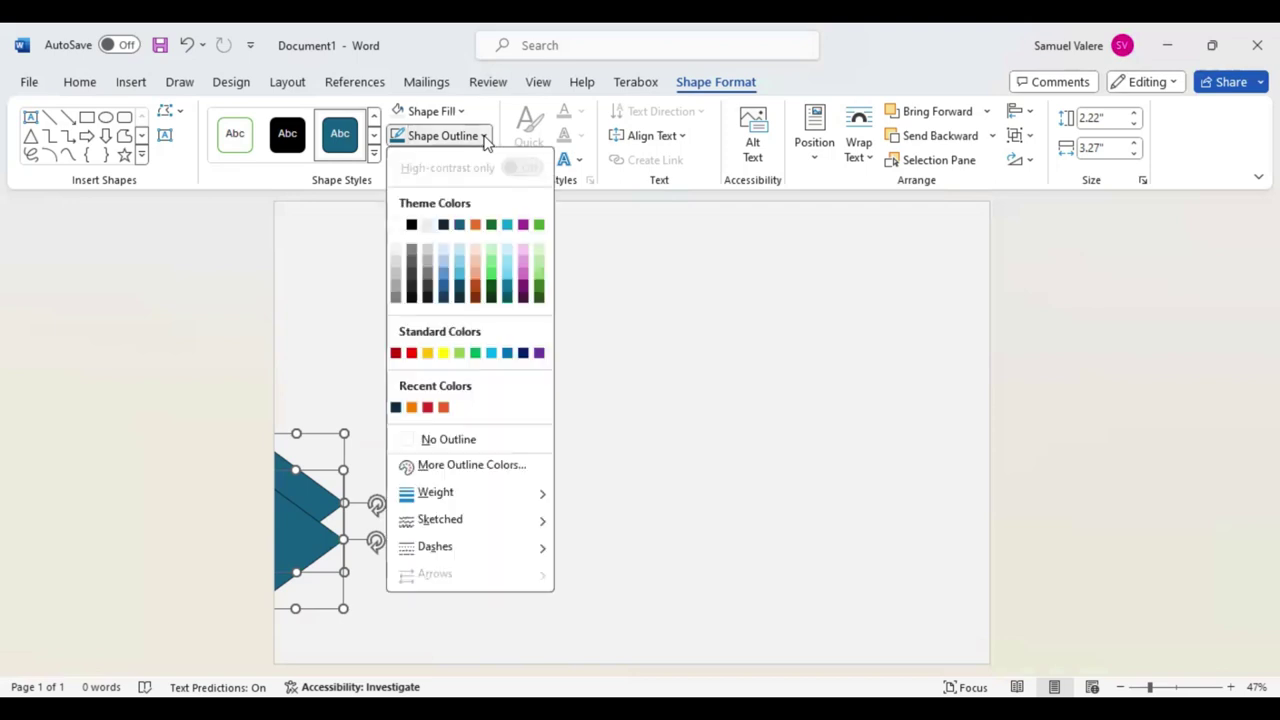
left_click(400, 444)
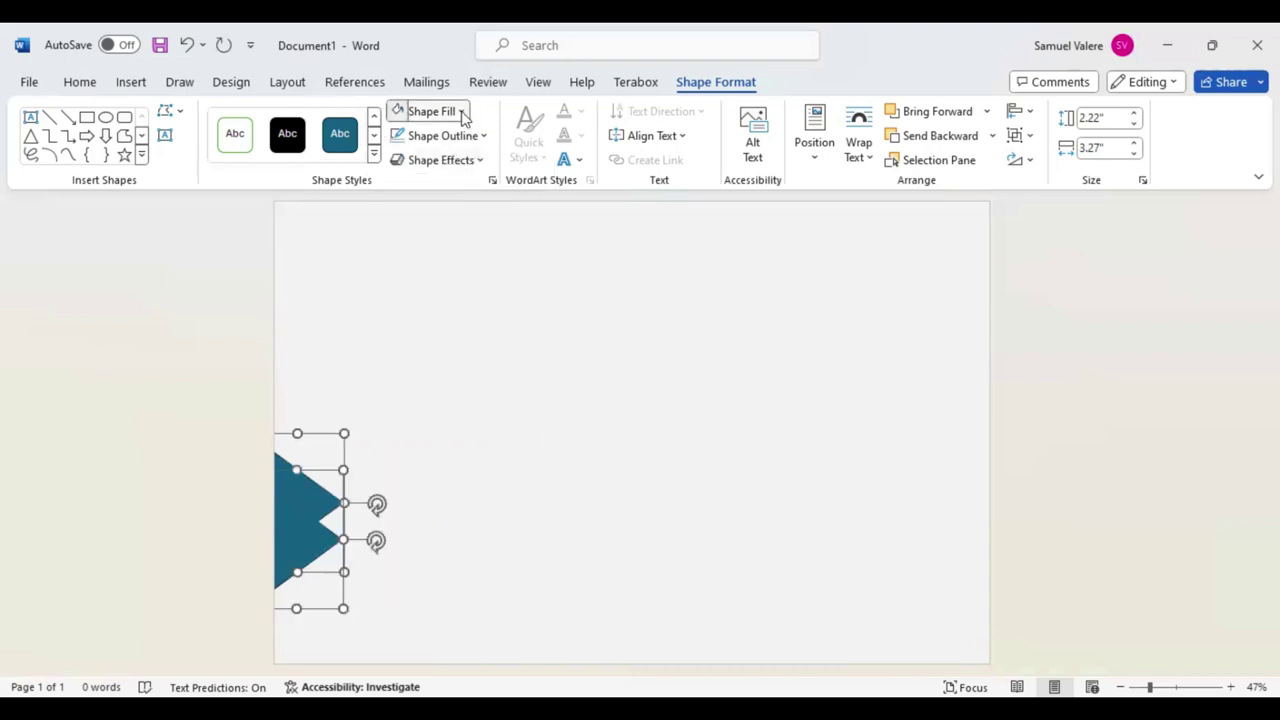
left_click(462, 113)
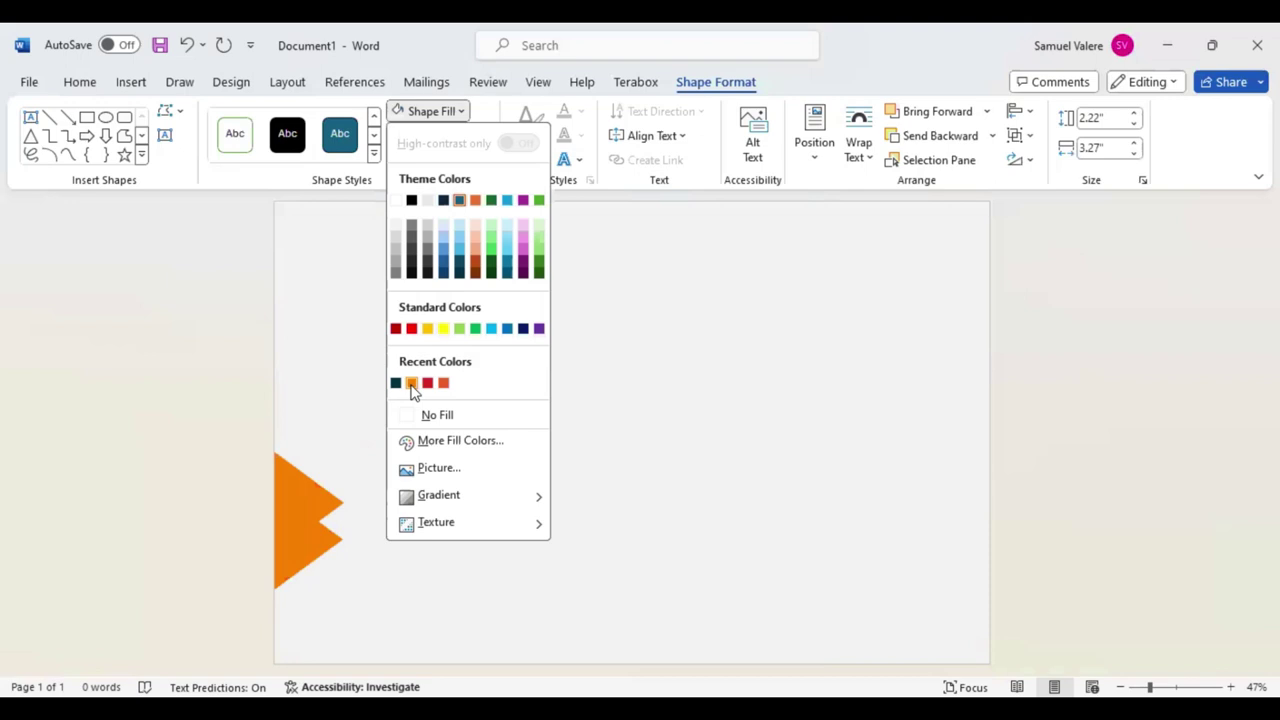
left_click(412, 384)
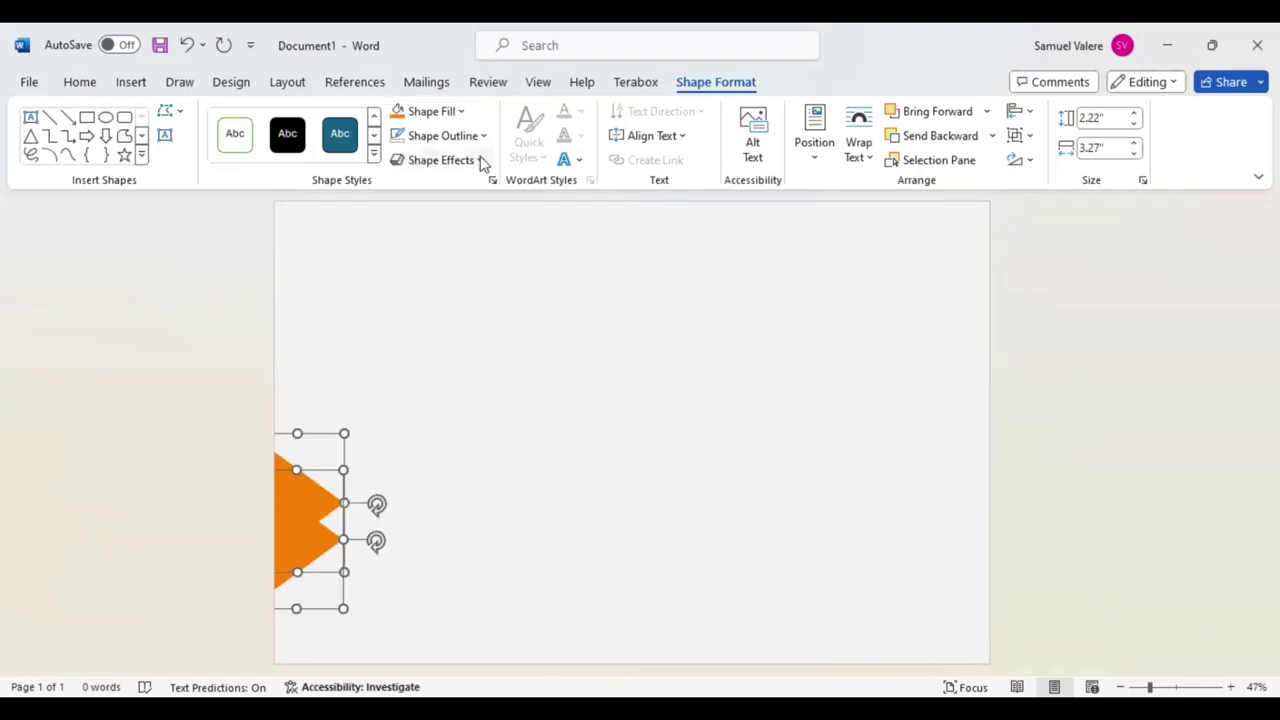
left_click(481, 161)
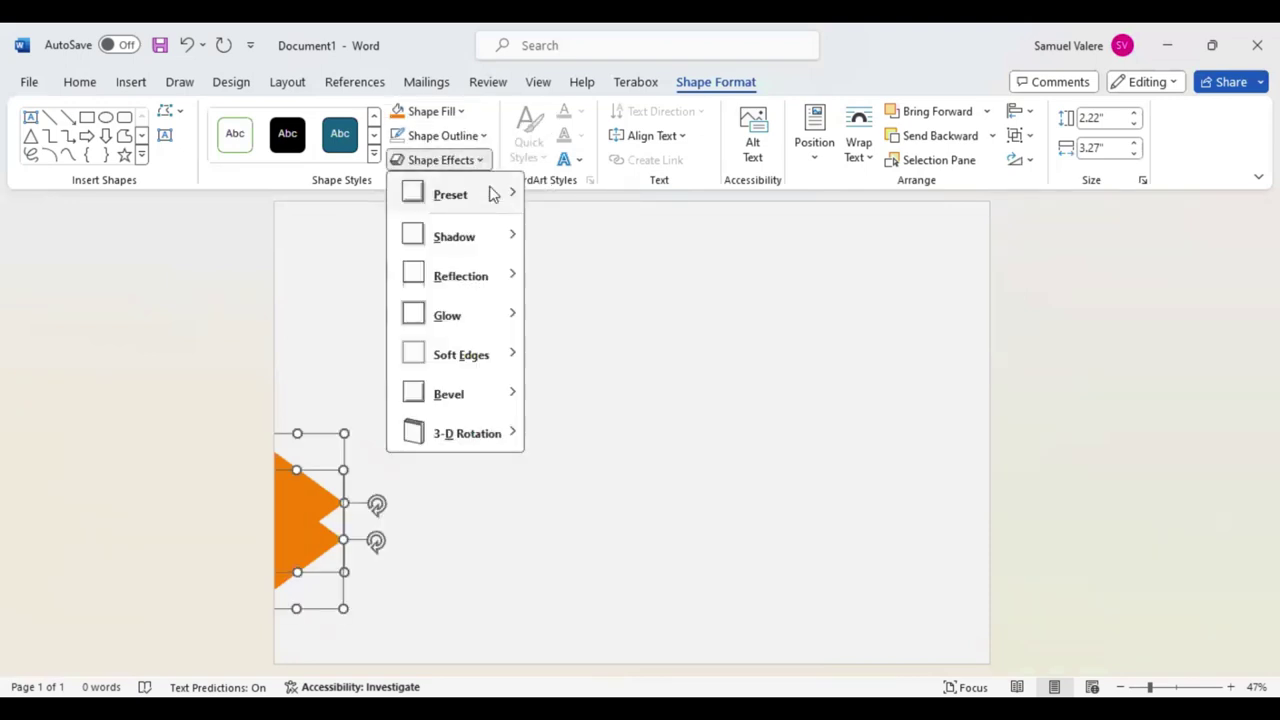
mouse_move(455, 236)
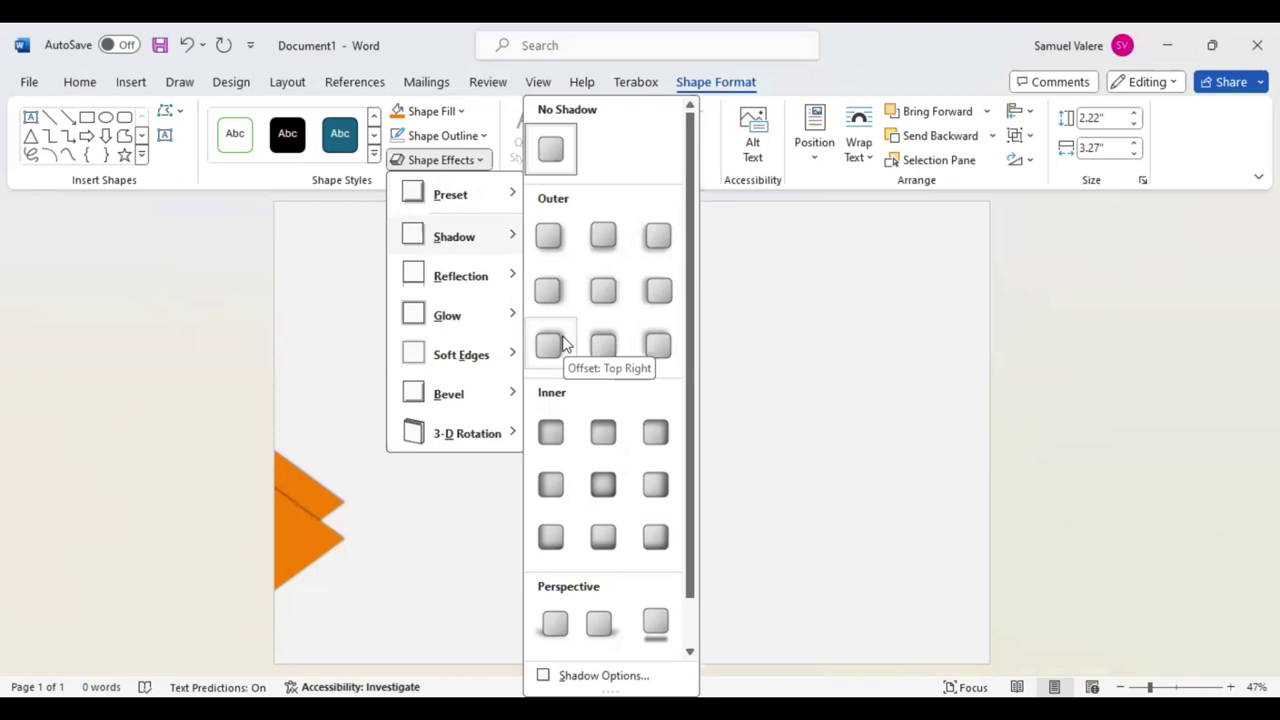
left_click(563, 344)
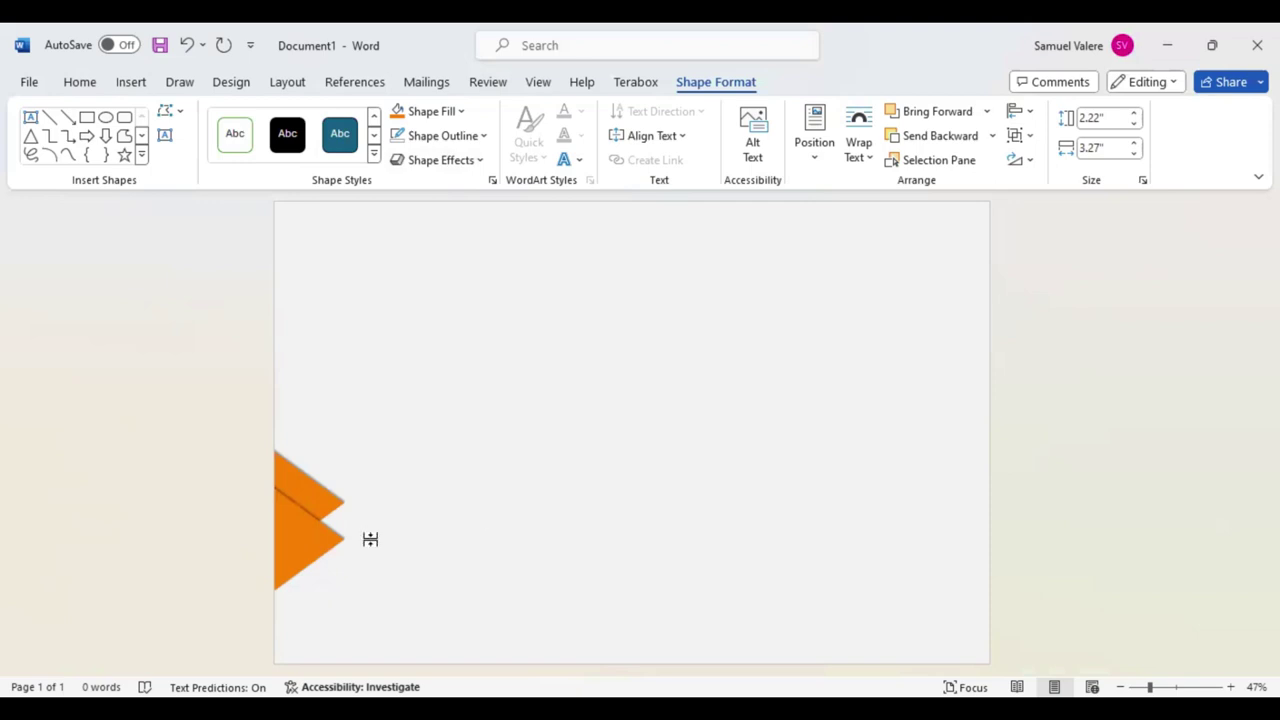
Move the lower orange triangle along the left edge and enlarge it toward the page bottom
left_click(324, 540)
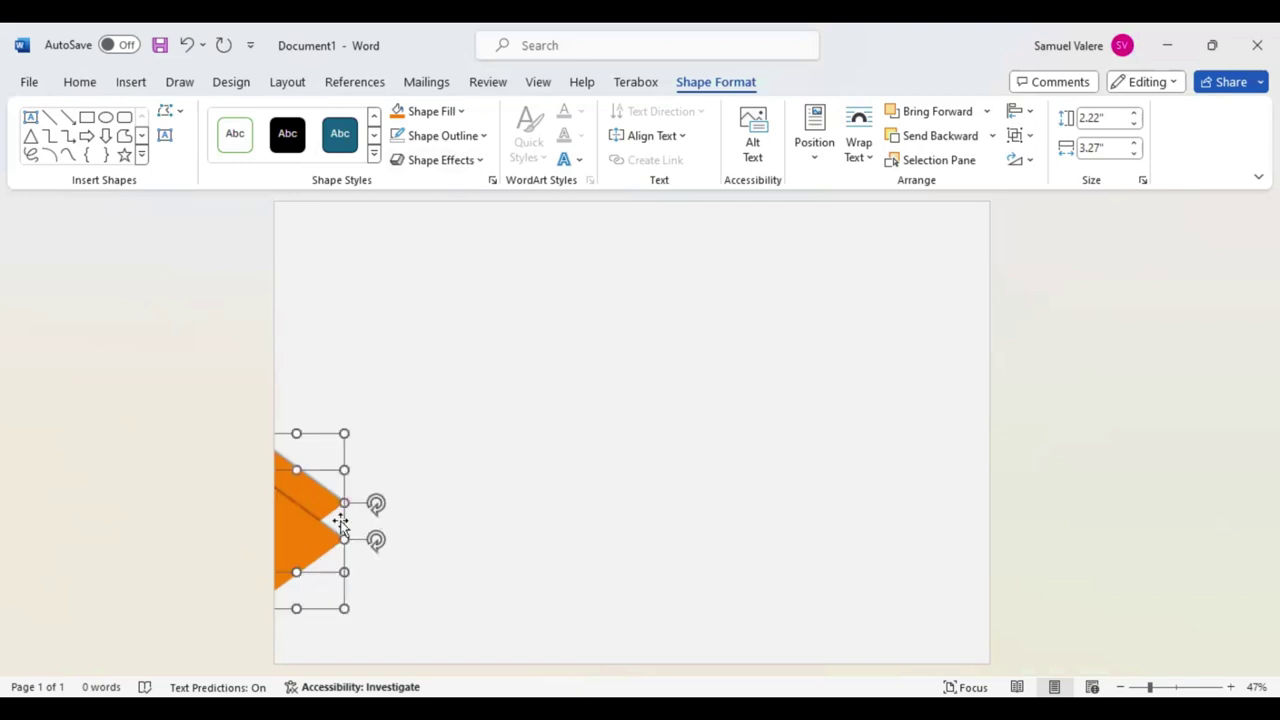
left_click(308, 536)
left_click(357, 535)
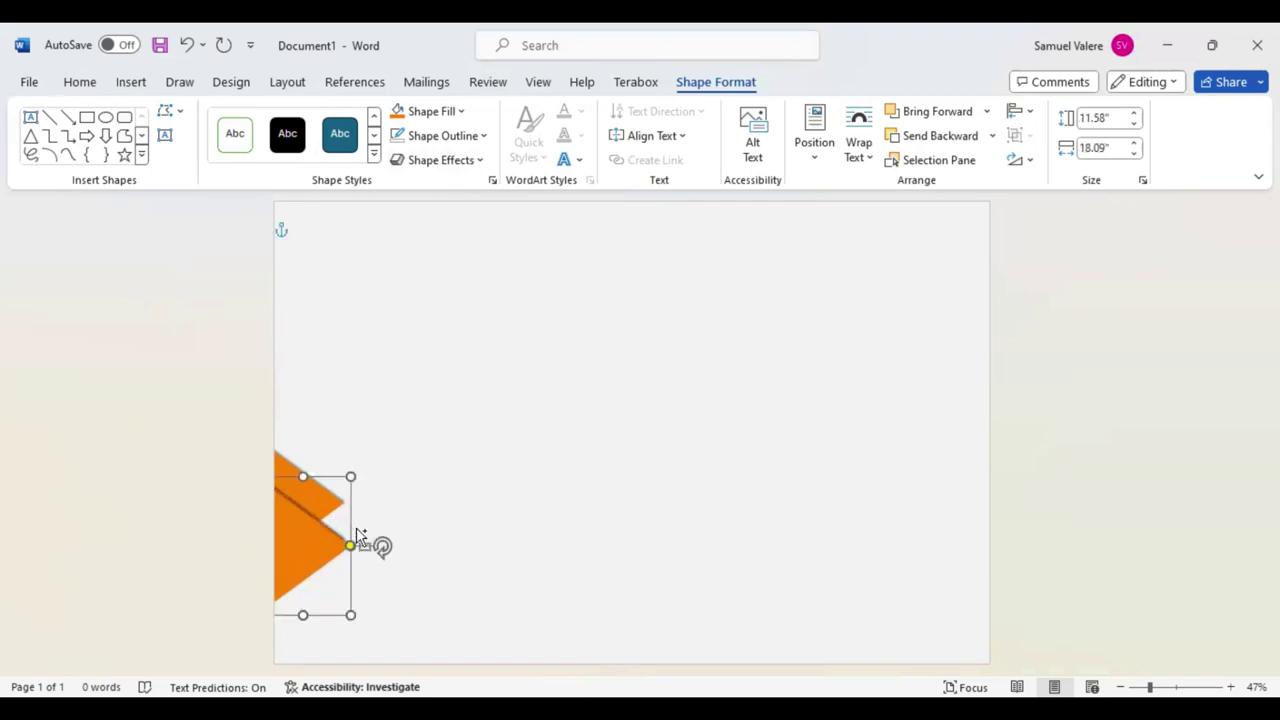
left_click_drag(318, 541, 336, 532)
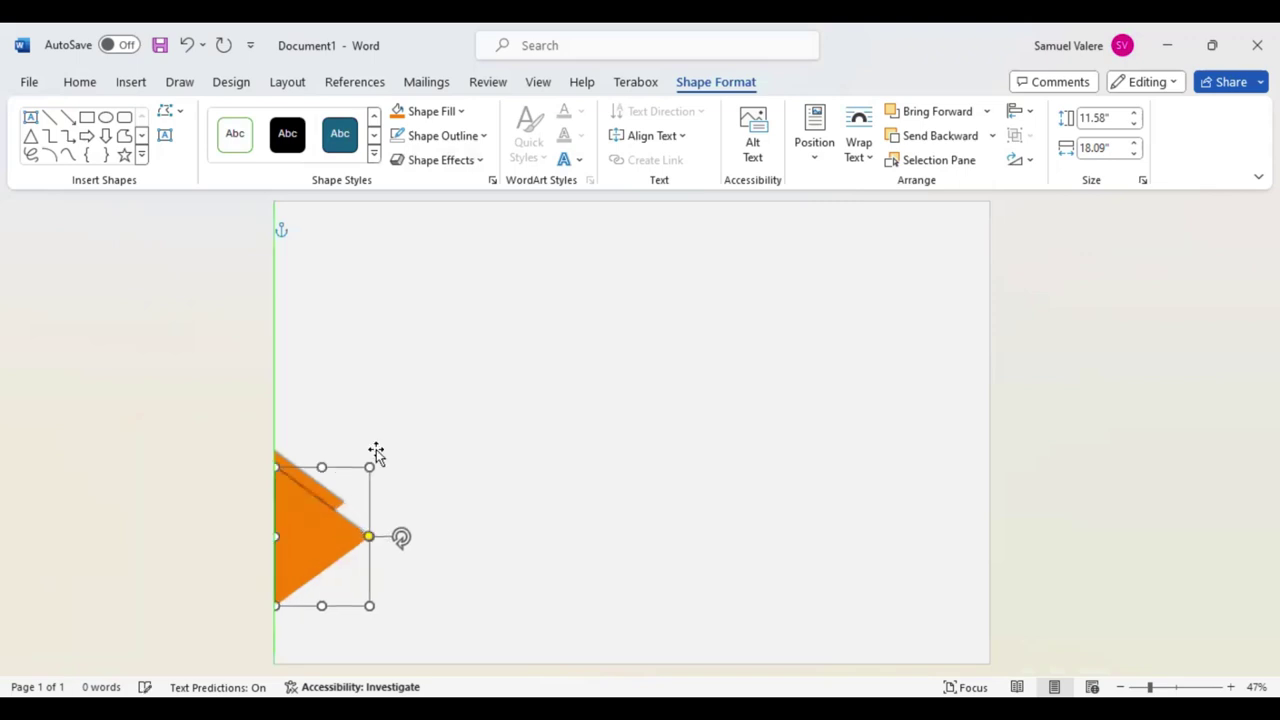
left_click_drag(372, 465, 428, 433)
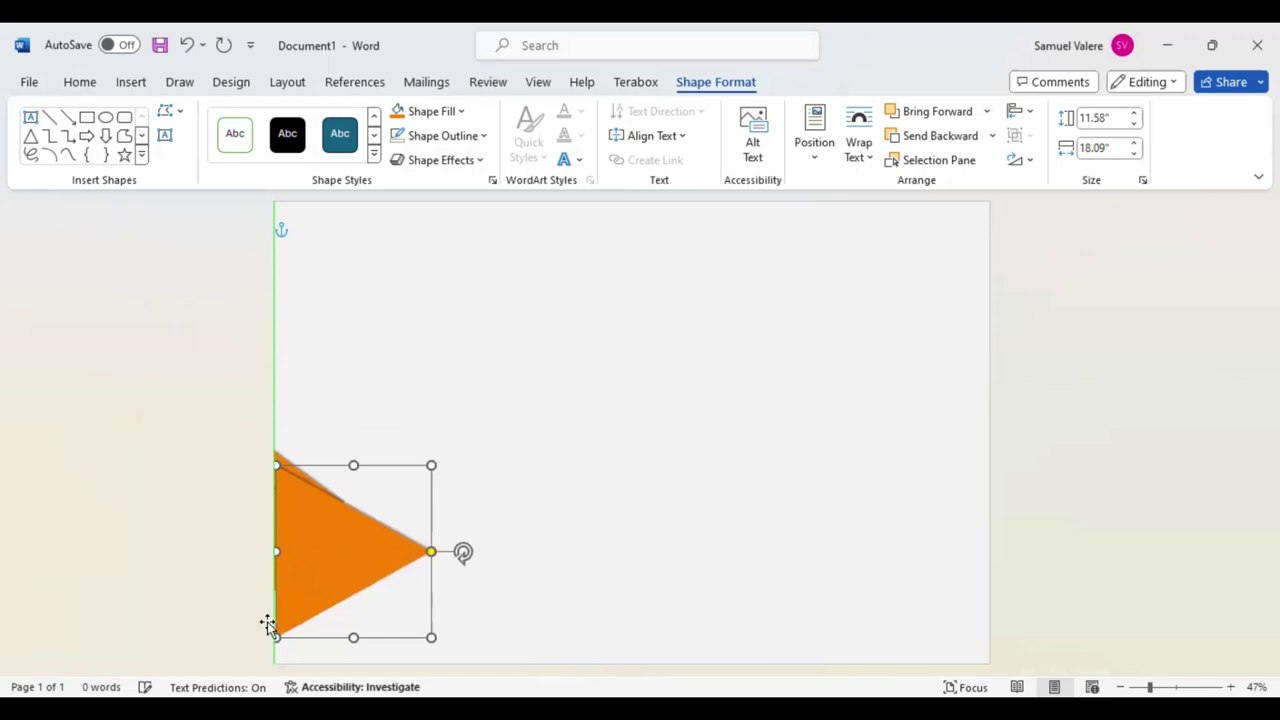
left_click_drag(268, 625, 295, 567)
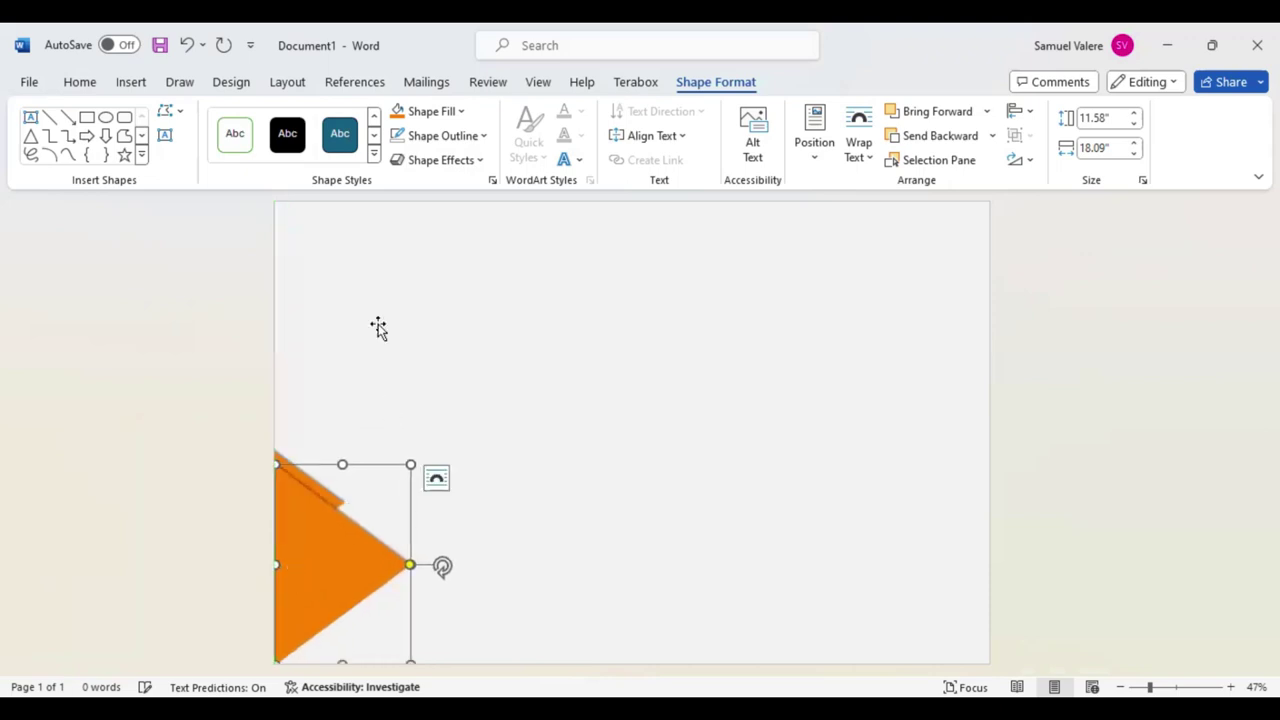
Give the large 3.18" by 4.74" triangle no fill and a thin red outline
left_click(483, 137)
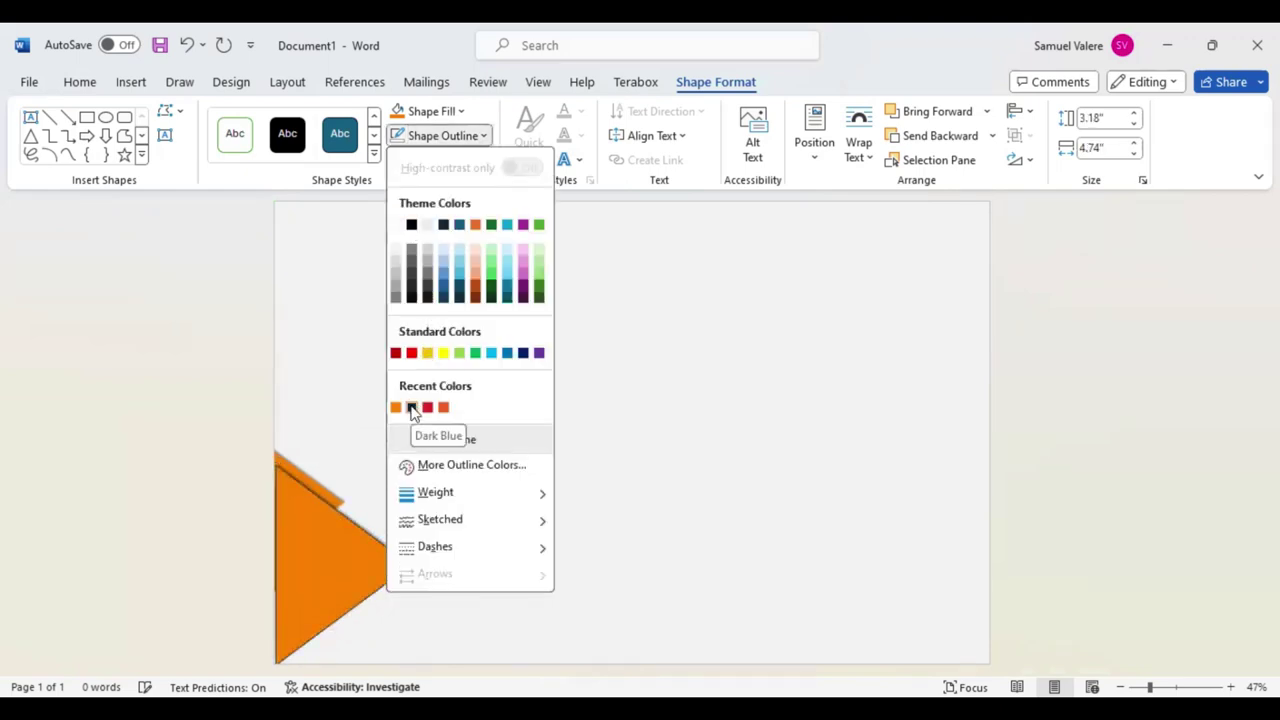
left_click(427, 297)
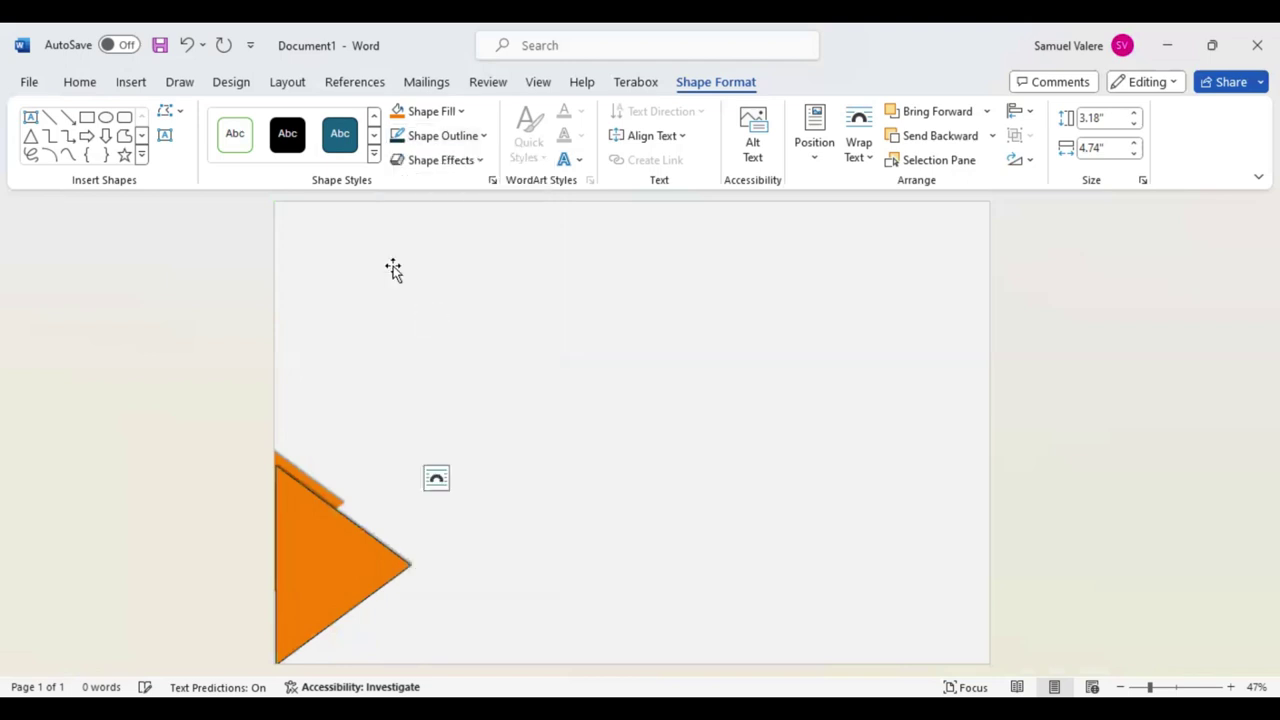
left_click(463, 116)
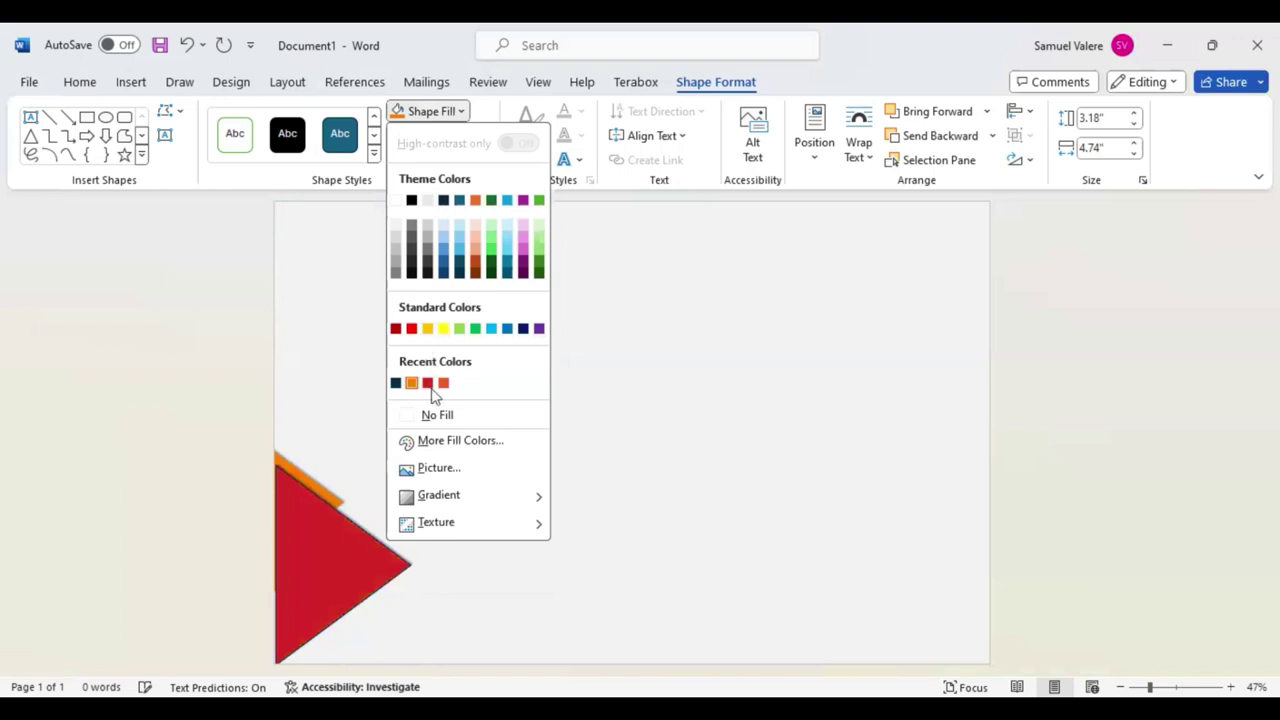
left_click(450, 118)
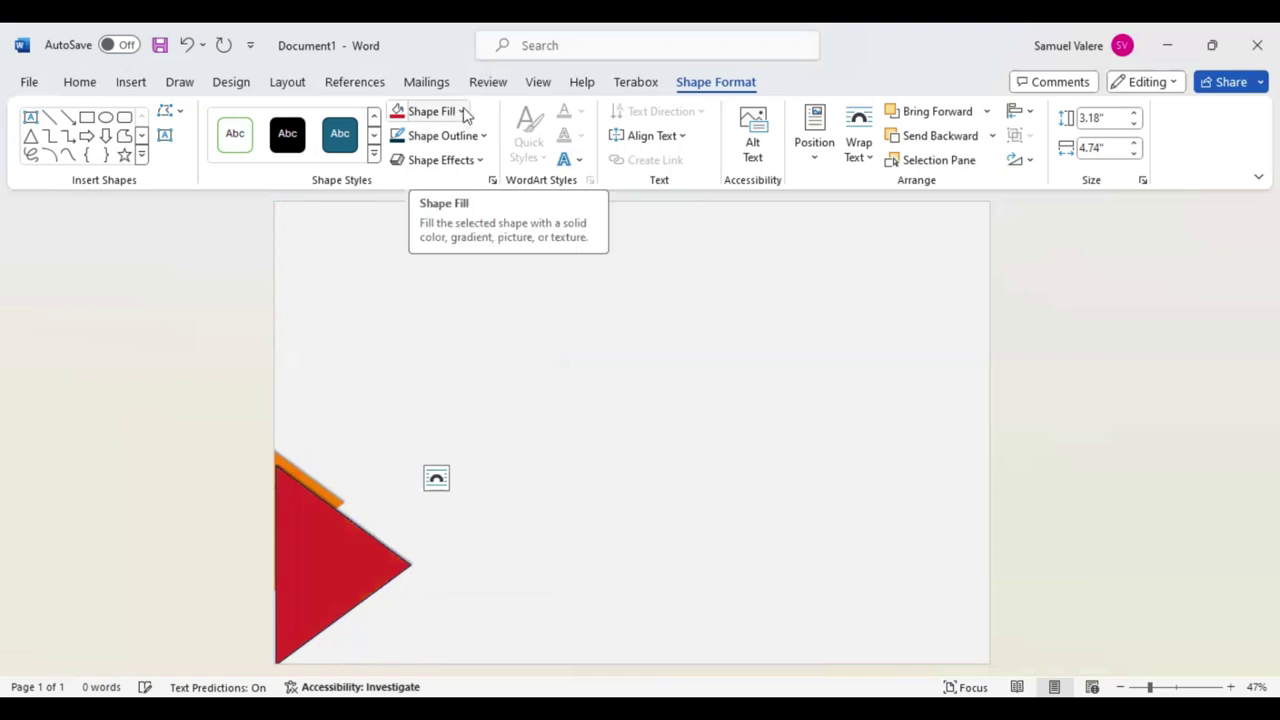
left_click(465, 115)
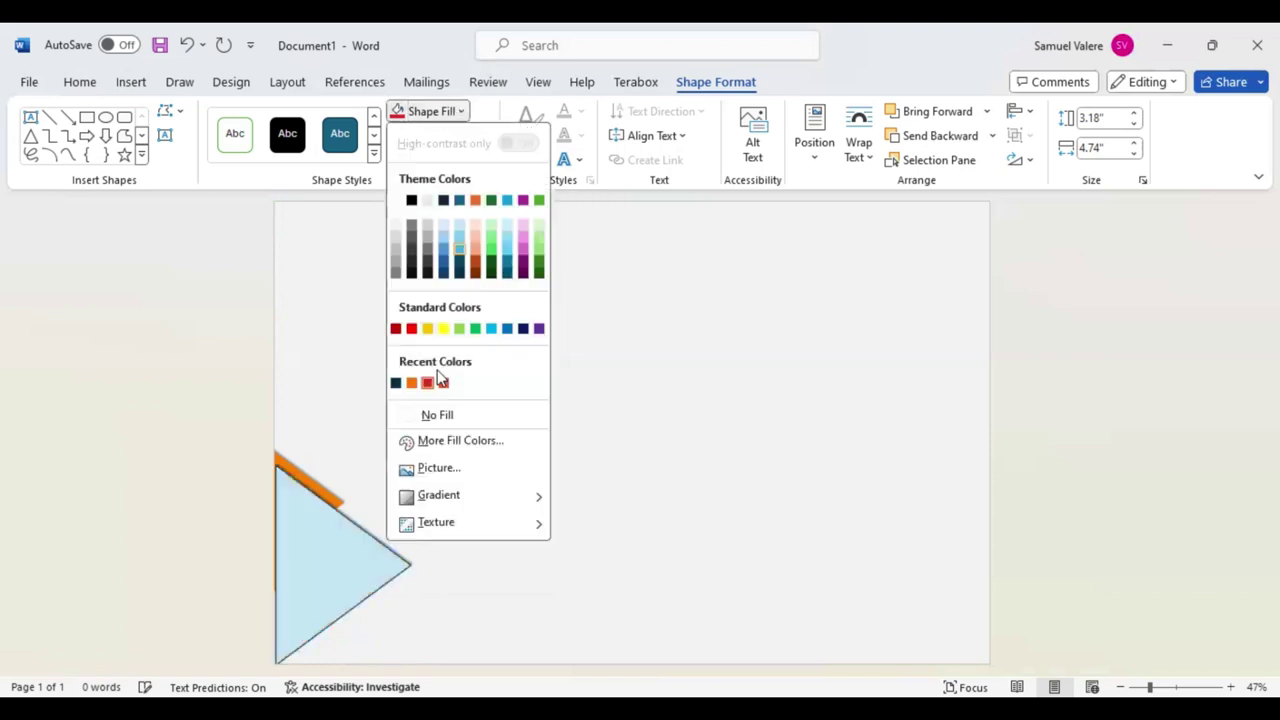
left_click(480, 137)
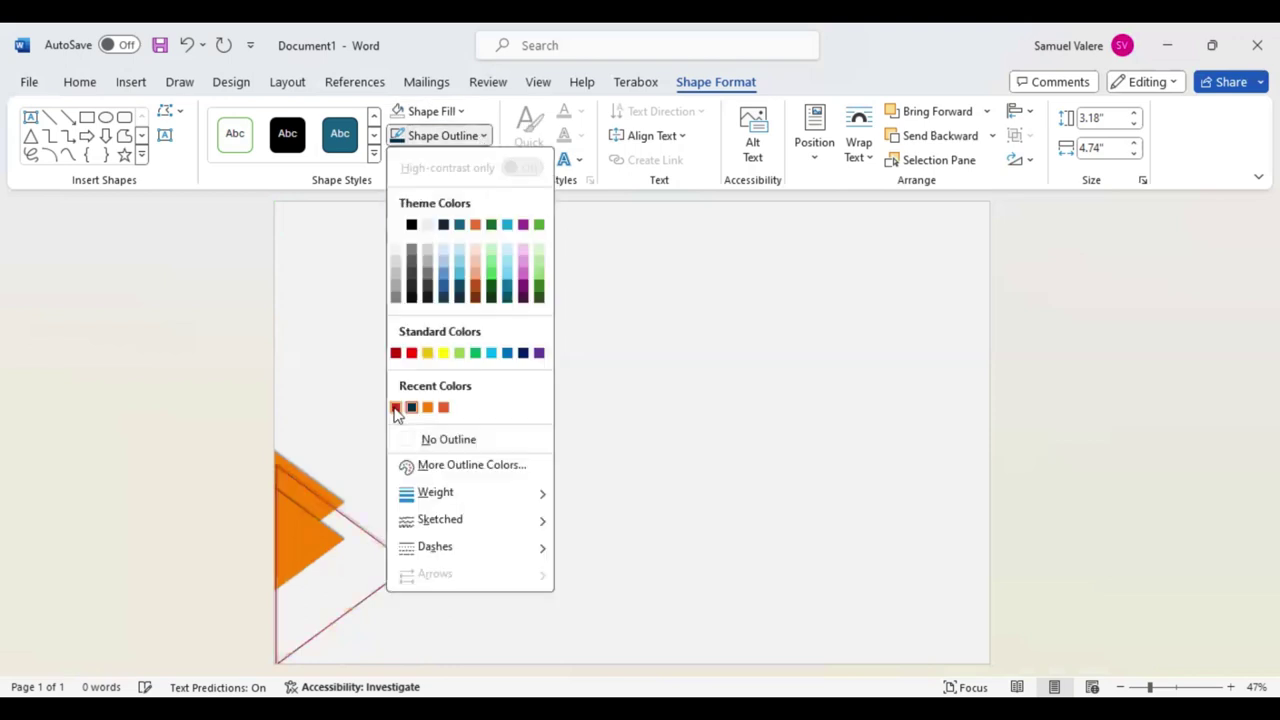
left_click(483, 138)
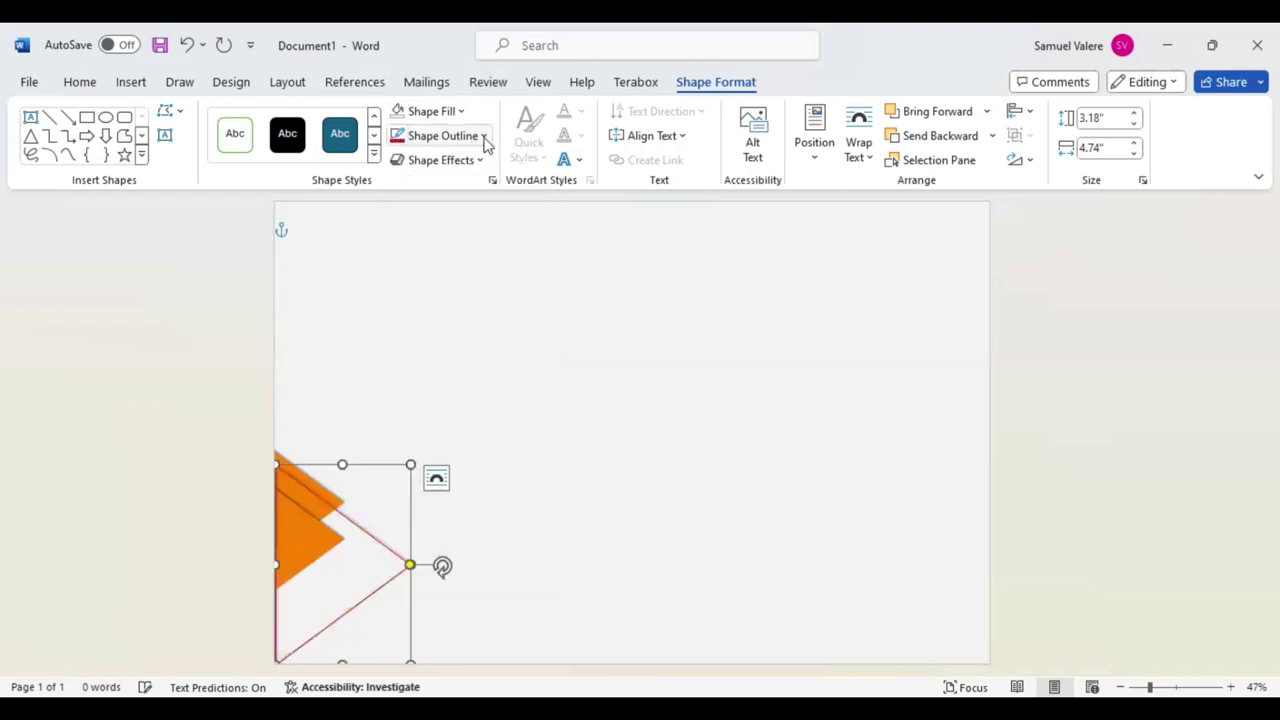
left_click(485, 138)
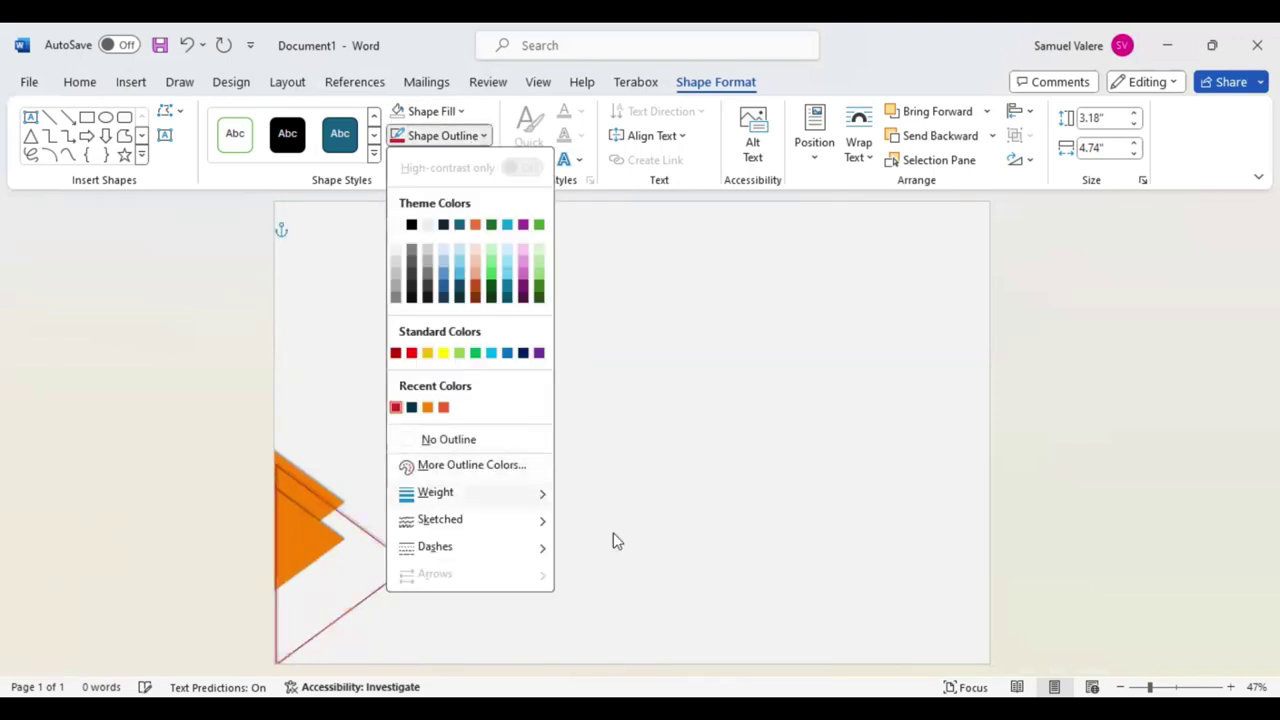
mouse_move(435, 492)
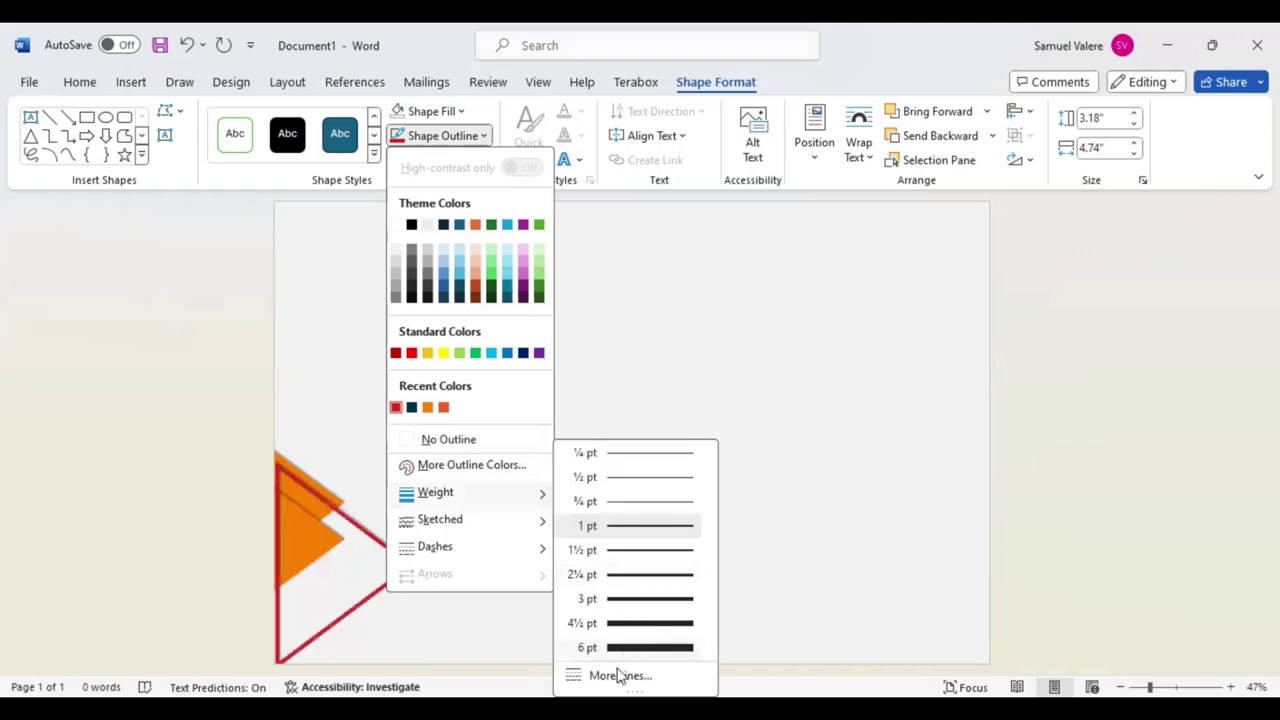
Set the red triangle's outline width to 15 pt in Format Shape
left_click(620, 677)
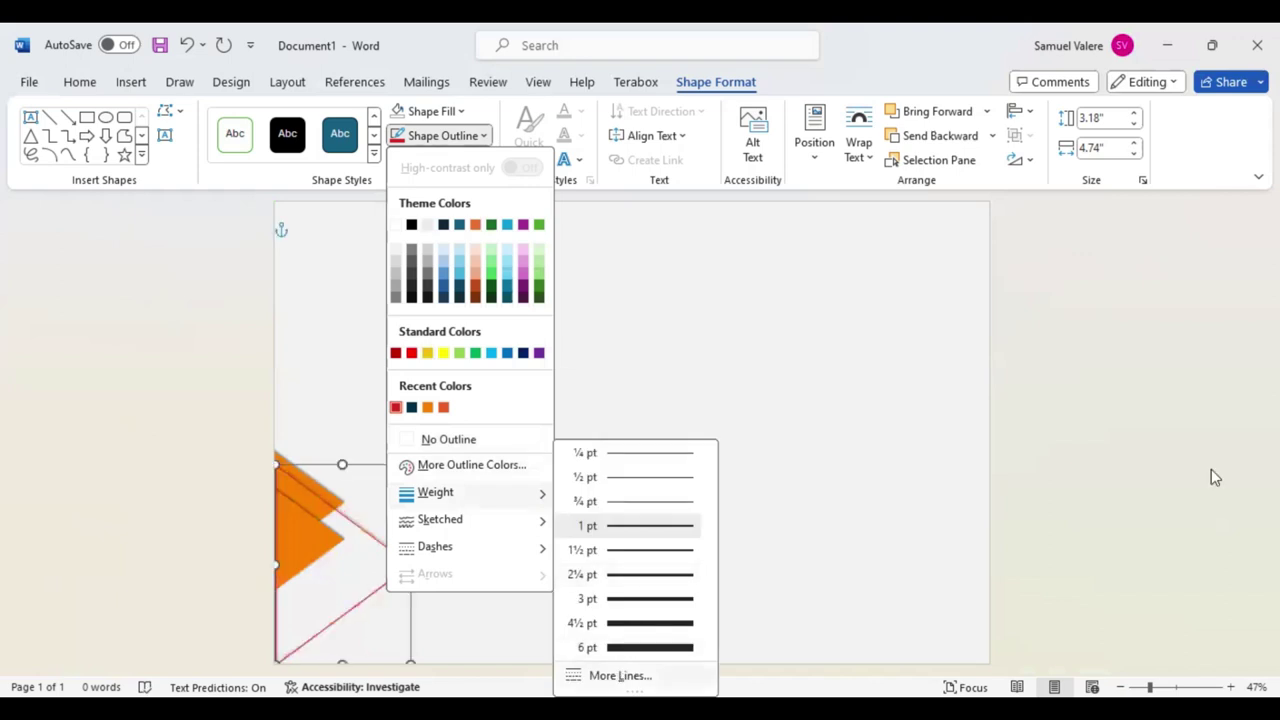
left_click(1193, 452)
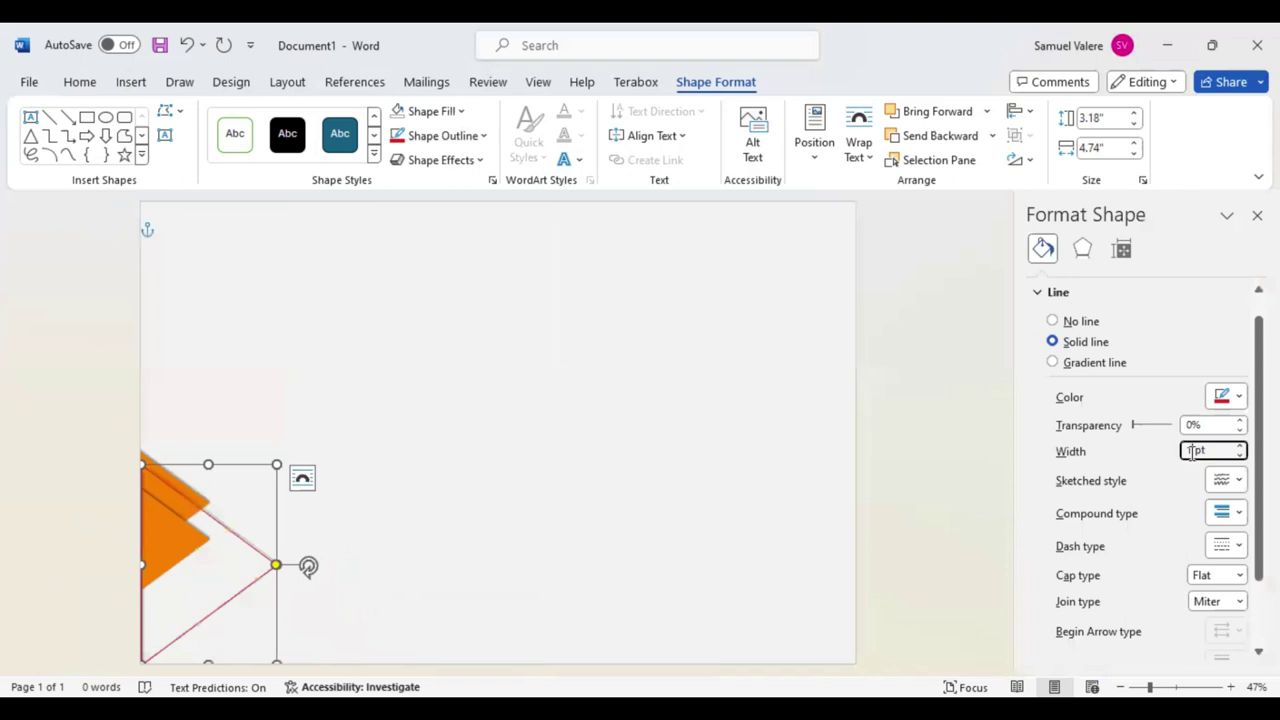
type("10")
key("Return")
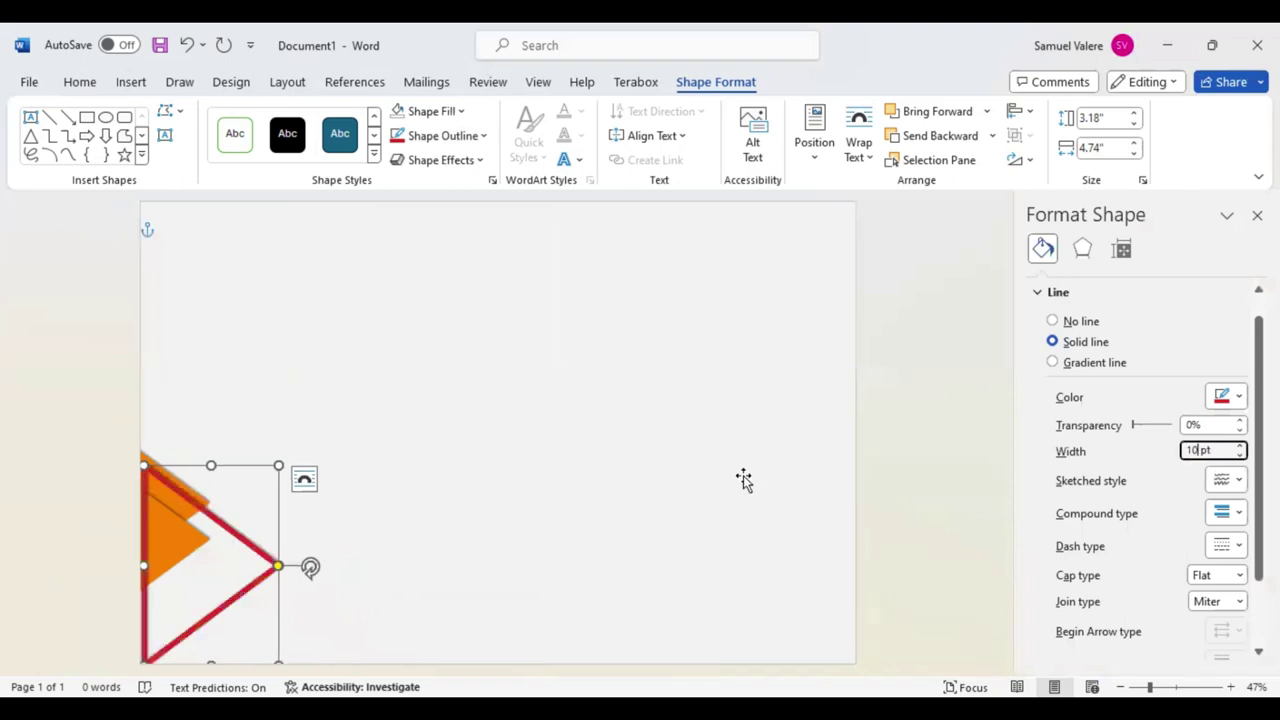
Stretch the red triangle's top and bottom so it measures 3.18" by 5.38"
left_click(251, 534)
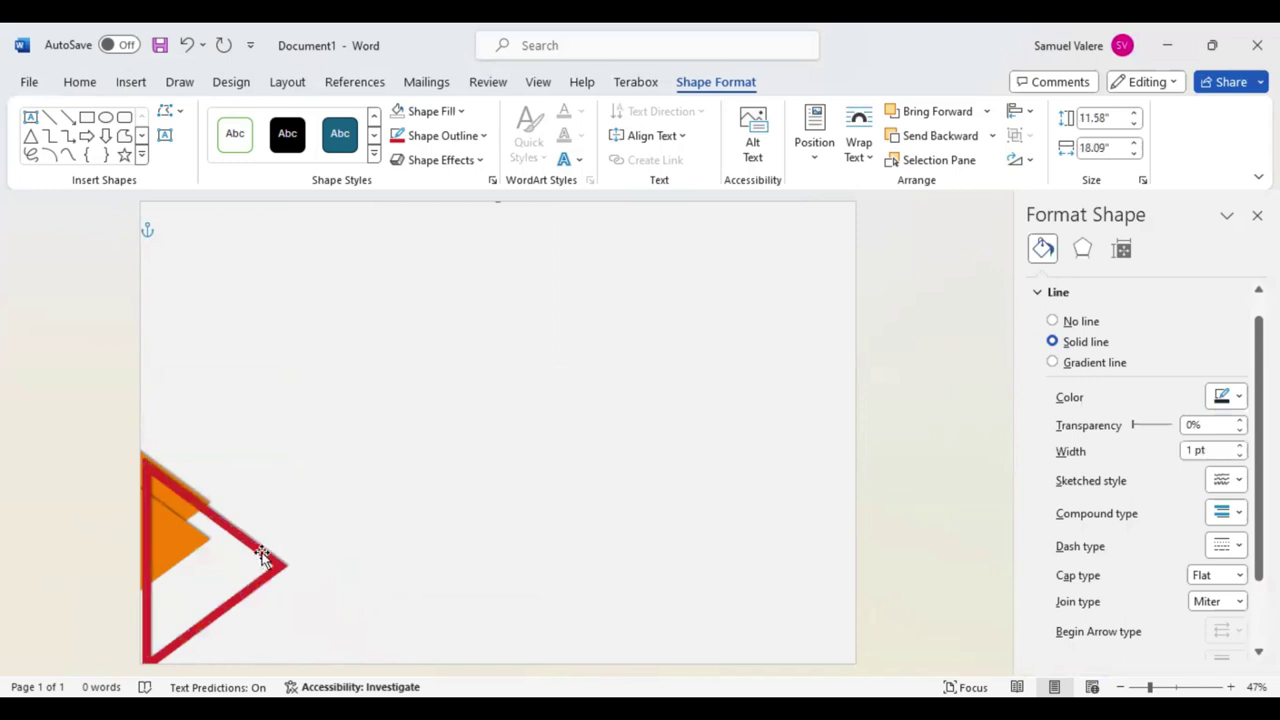
left_click(233, 542)
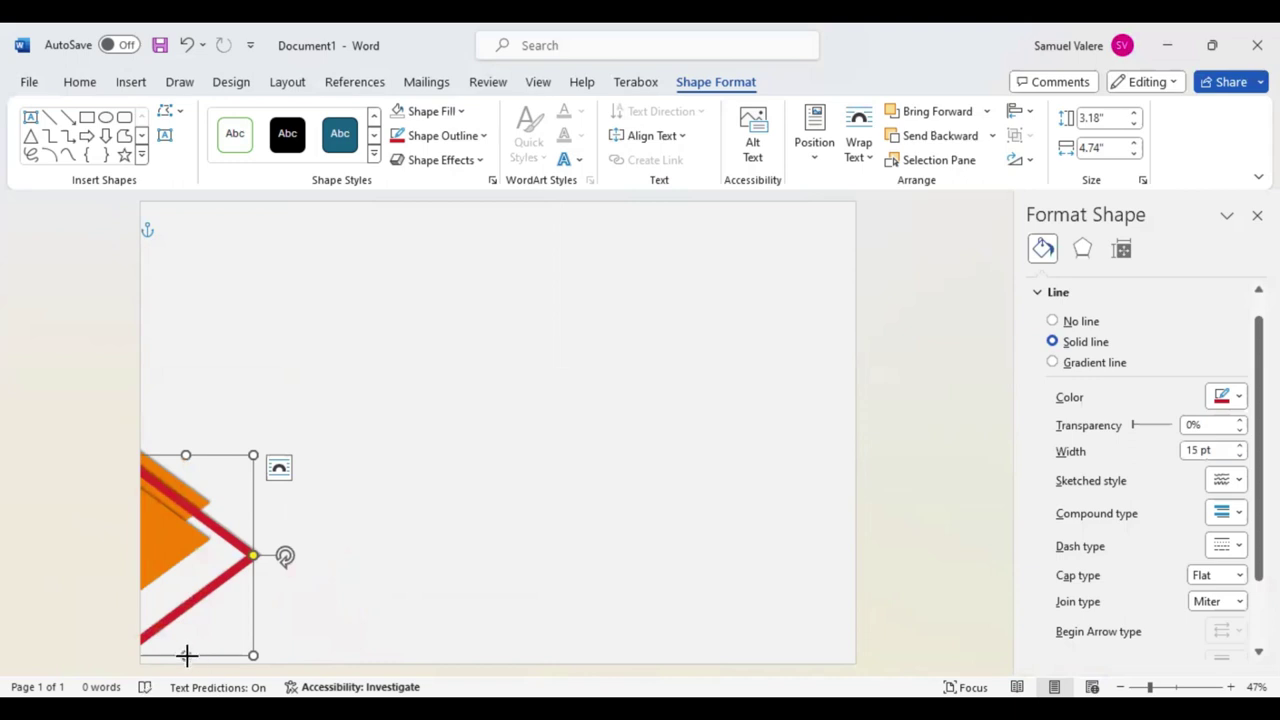
left_click_drag(185, 653, 187, 679)
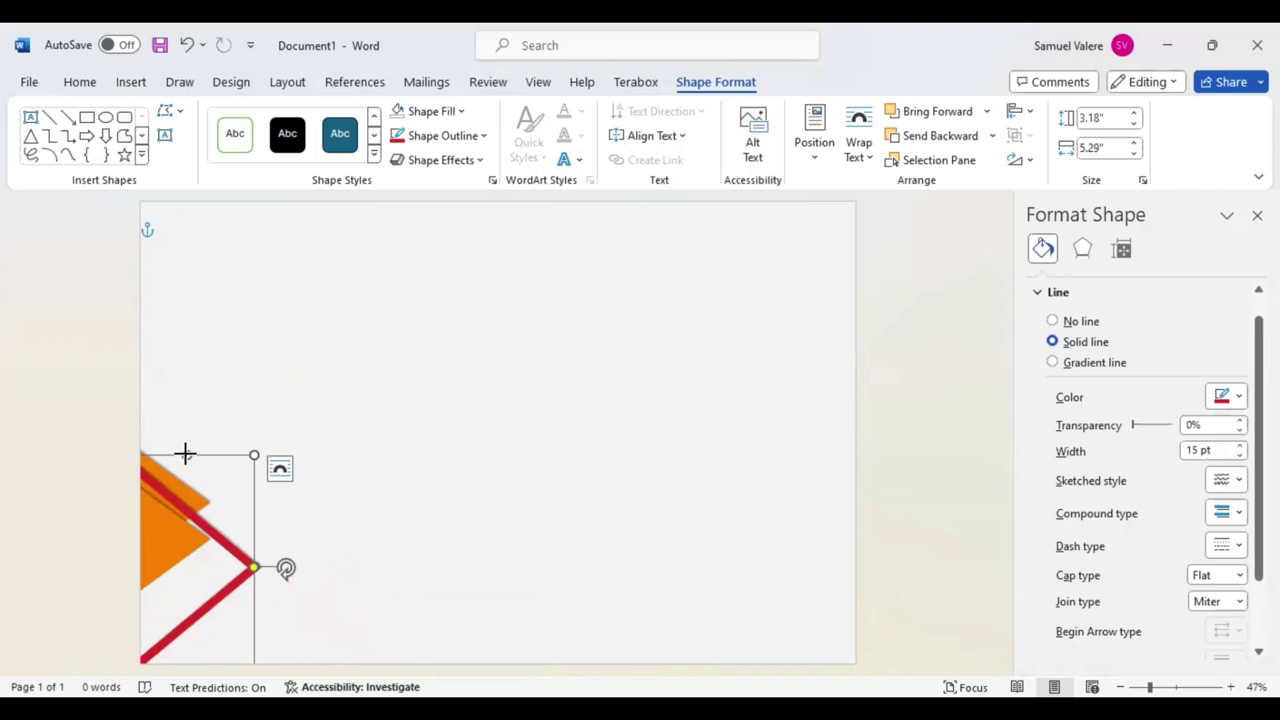
left_click_drag(185, 451, 186, 451)
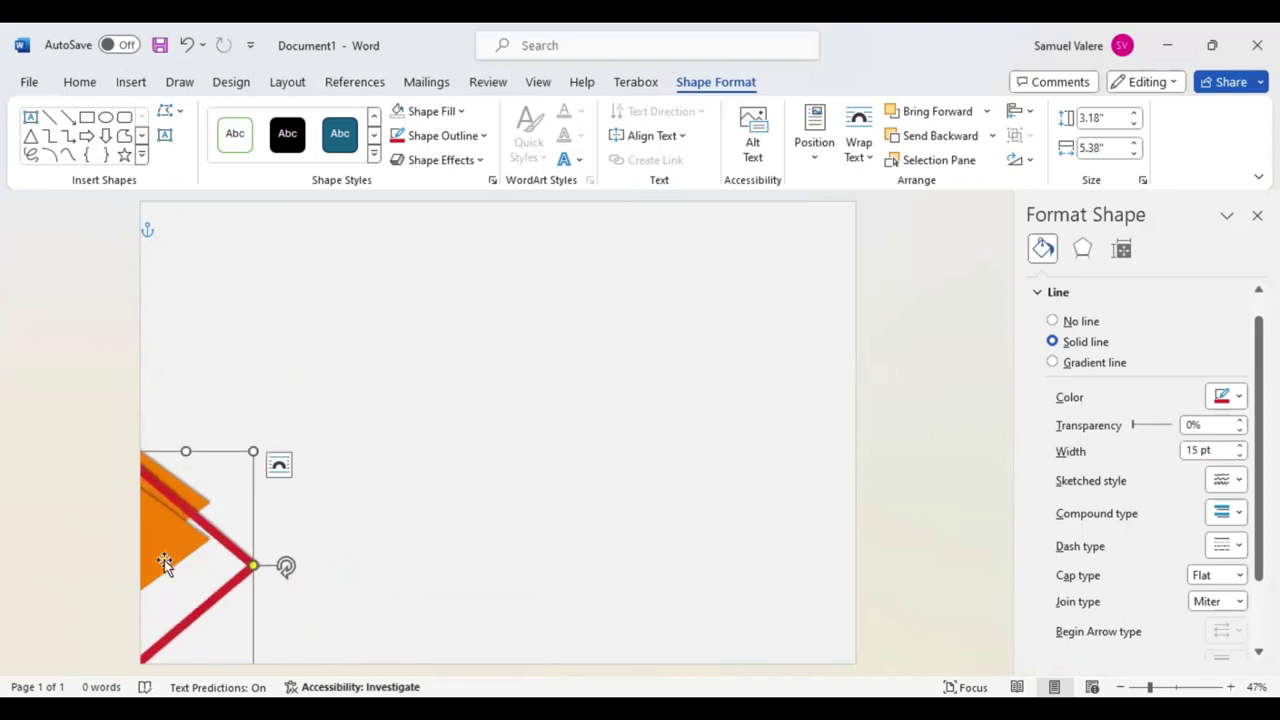
left_click(165, 563)
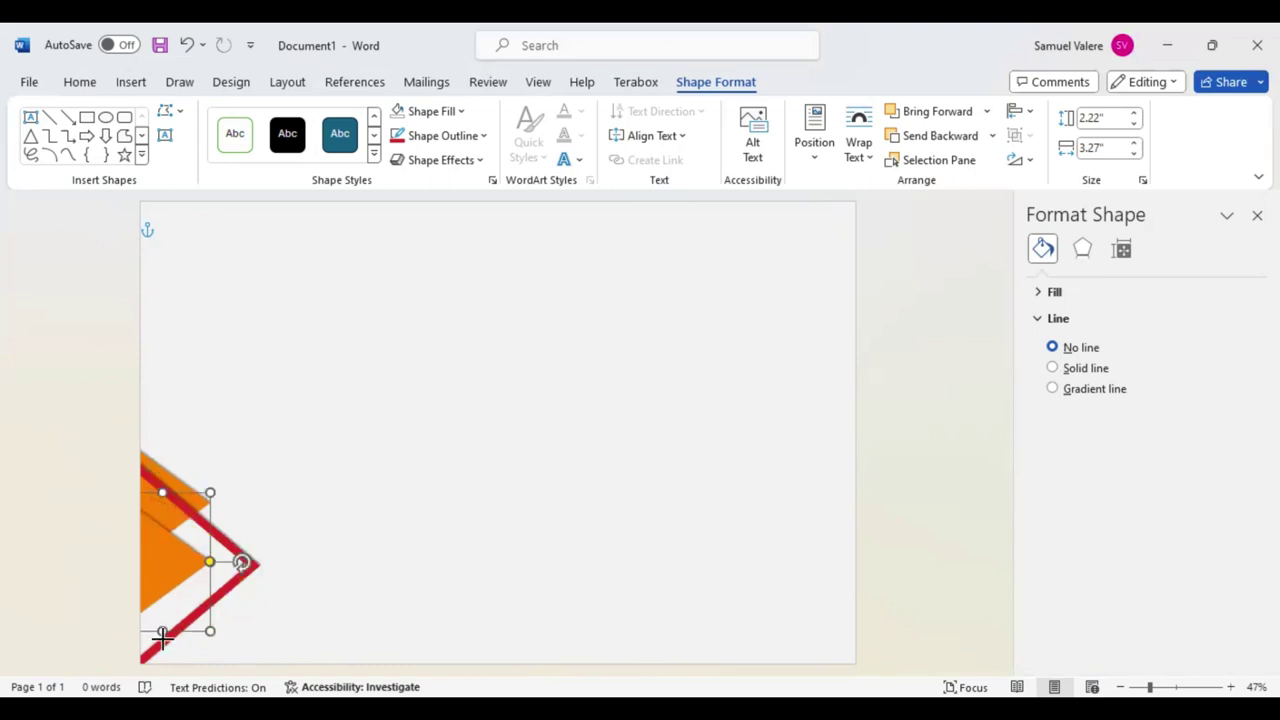
Enlarge the orange triangle downward and raise the red chevron's top so the orange nests inside
left_click_drag(162, 631, 168, 648)
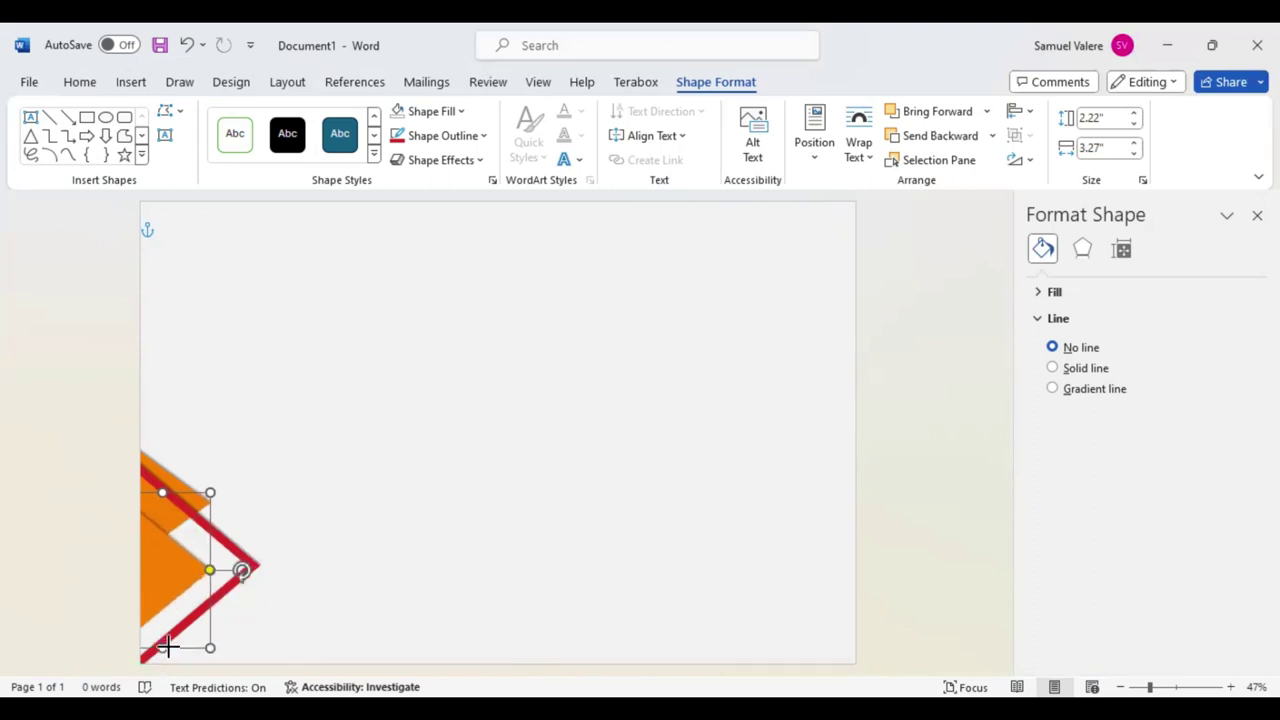
left_click(170, 517)
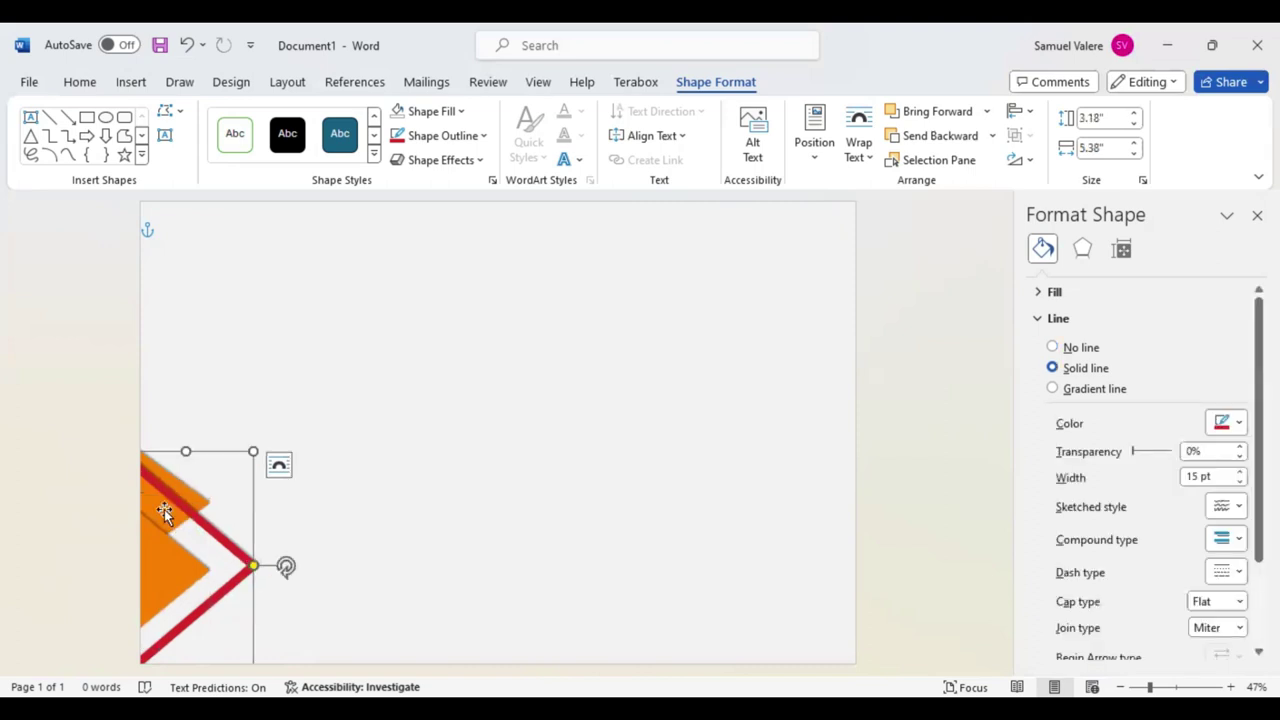
left_click(158, 568)
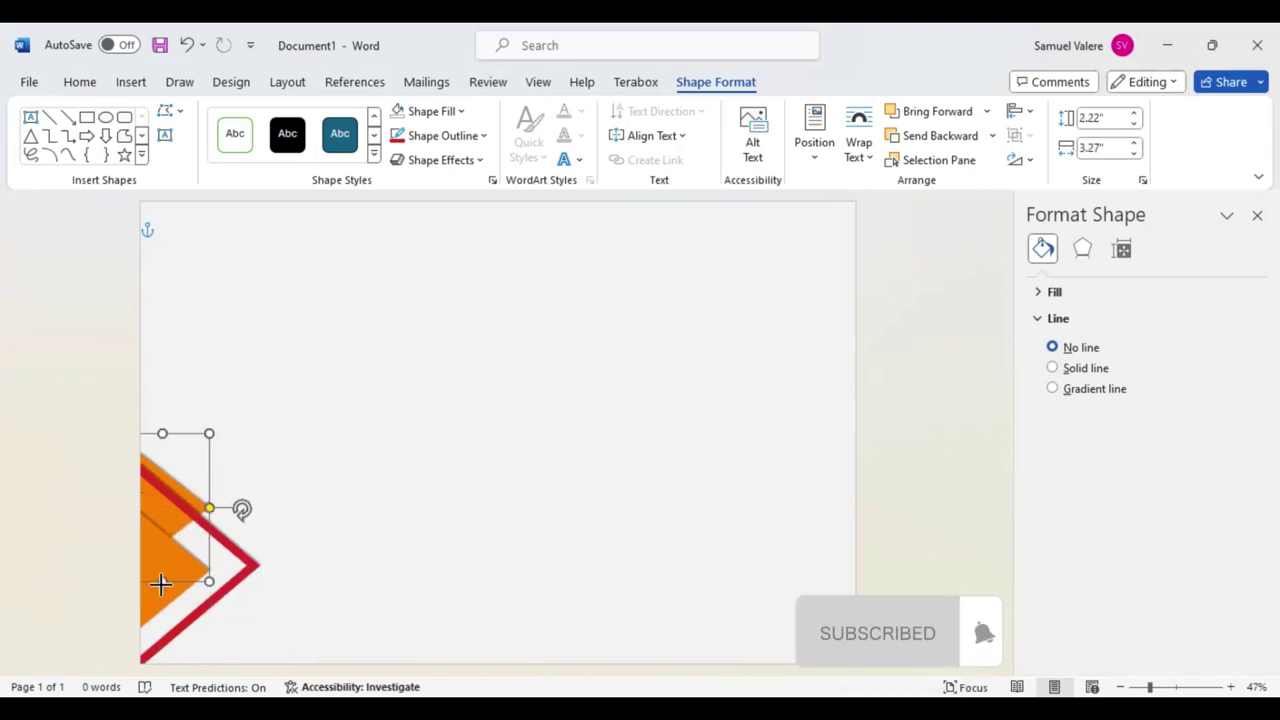
left_click_drag(161, 584, 163, 590)
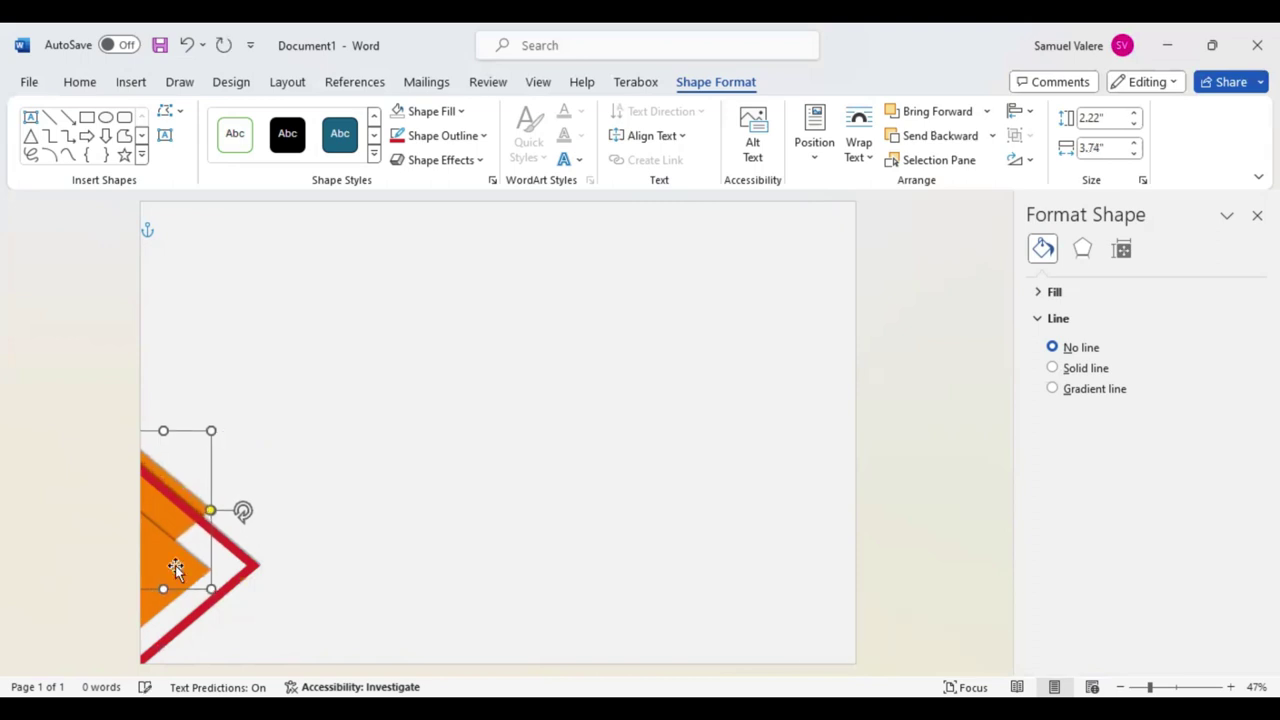
left_click_drag(175, 565, 175, 562)
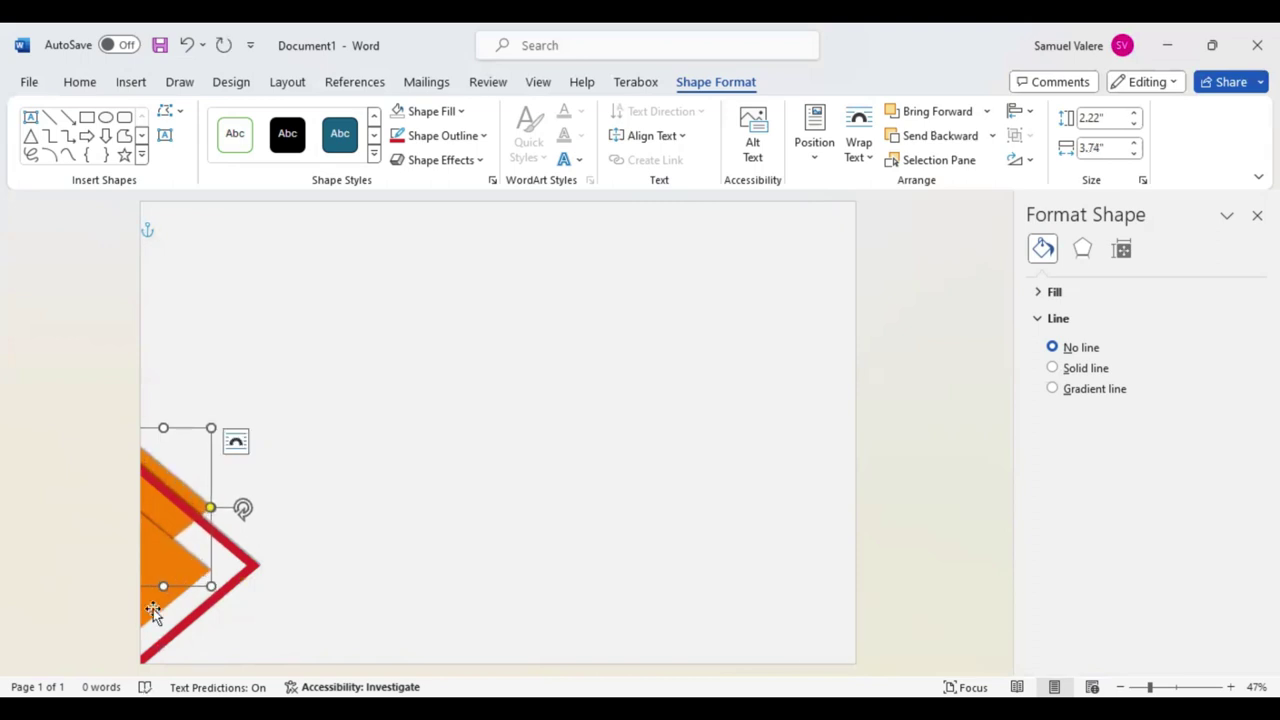
left_click(165, 481)
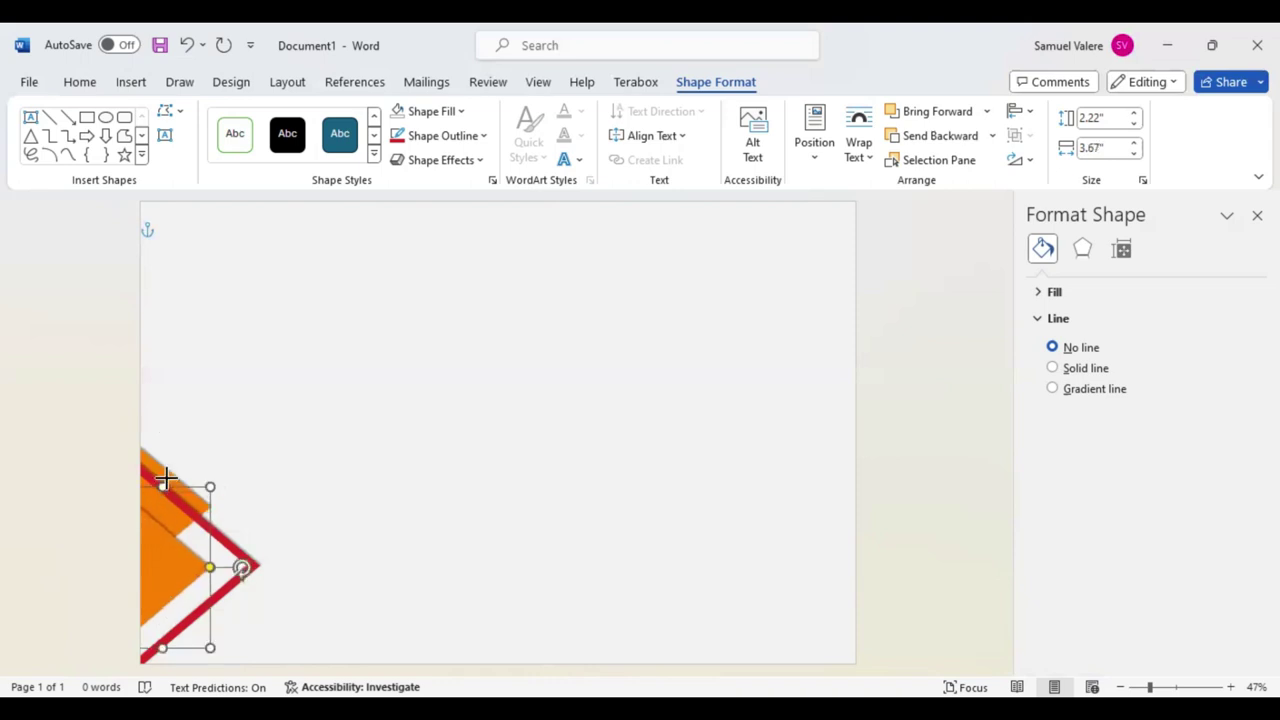
left_click_drag(165, 481, 167, 470)
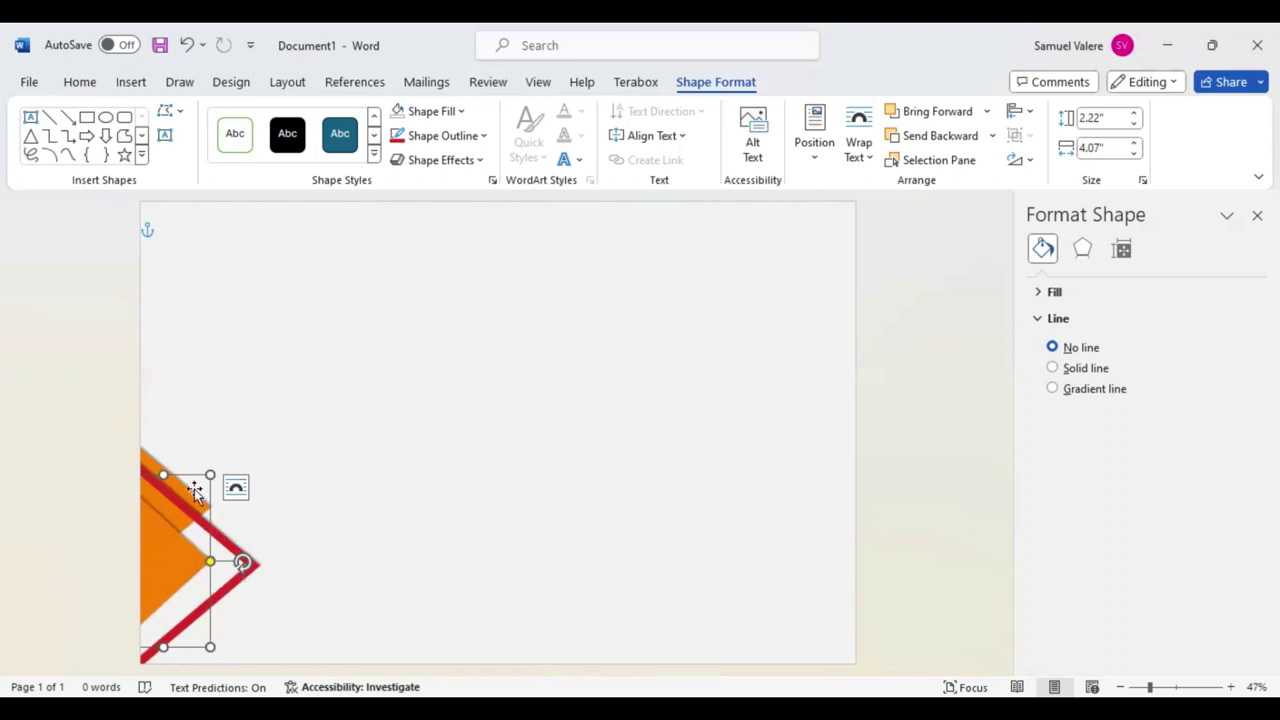
left_click(234, 537, "shift")
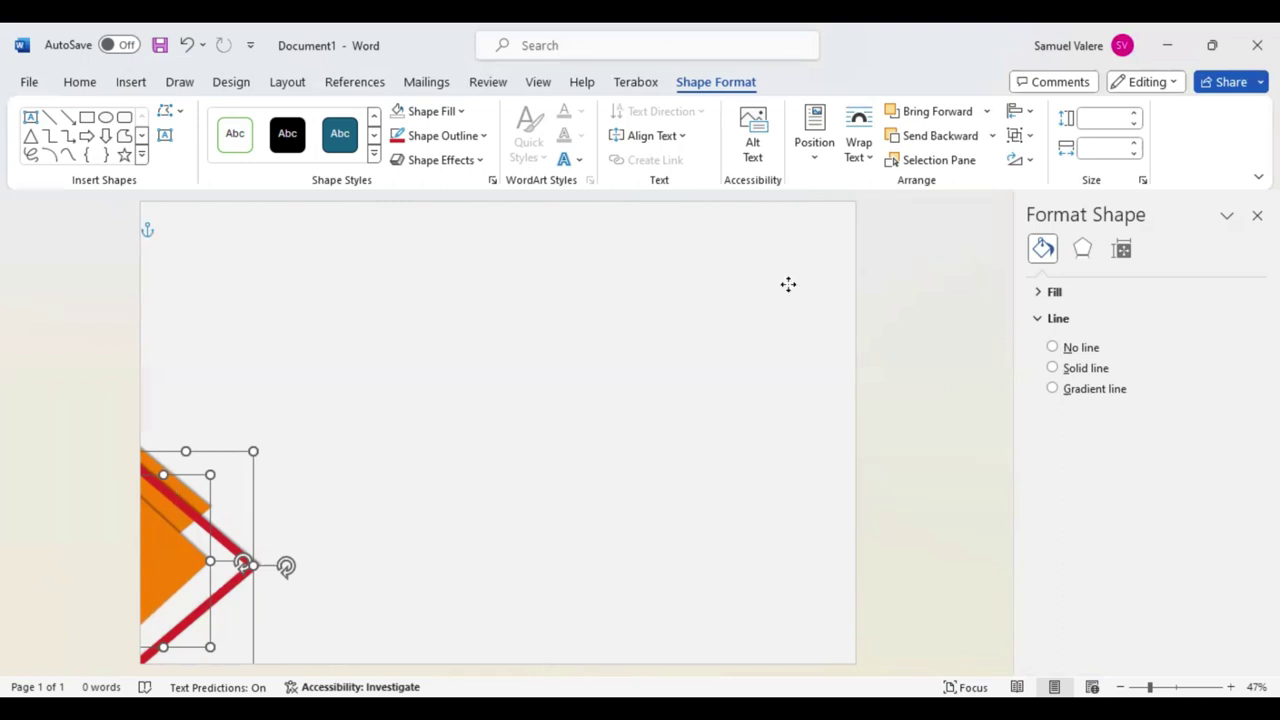
Paste copies of the orange triangles, rotate both to point left, and align them at the top-right edge
key("ctrl+v")
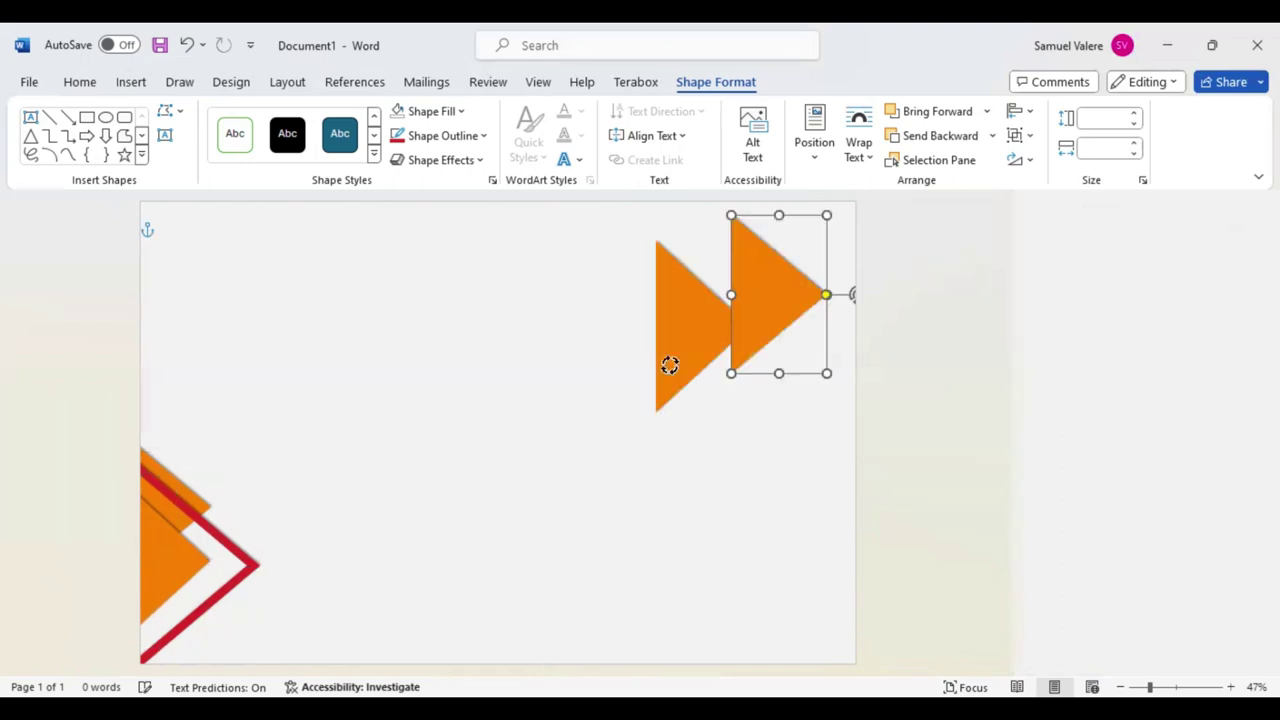
mouse_move(852, 294)
left_mouse_down()
mouse_move(643, 315)
mouse_move(648, 306)
left_mouse_up()
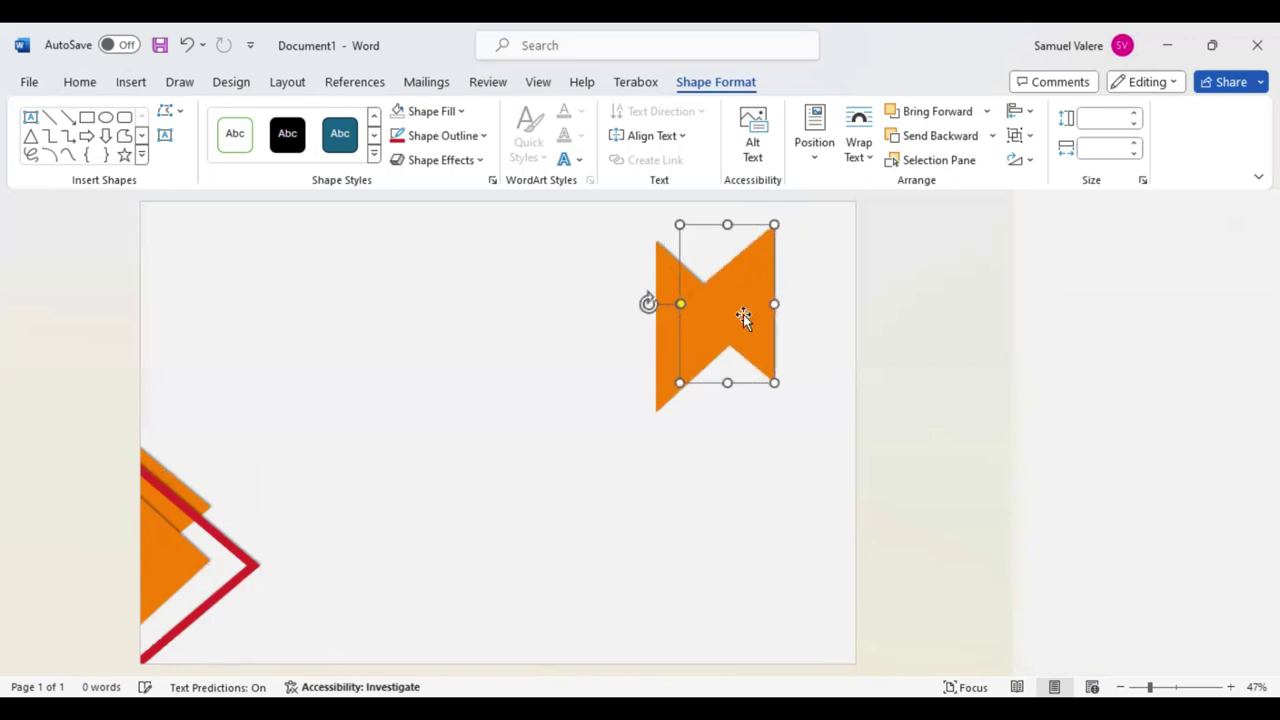
left_click_drag(743, 314, 844, 343)
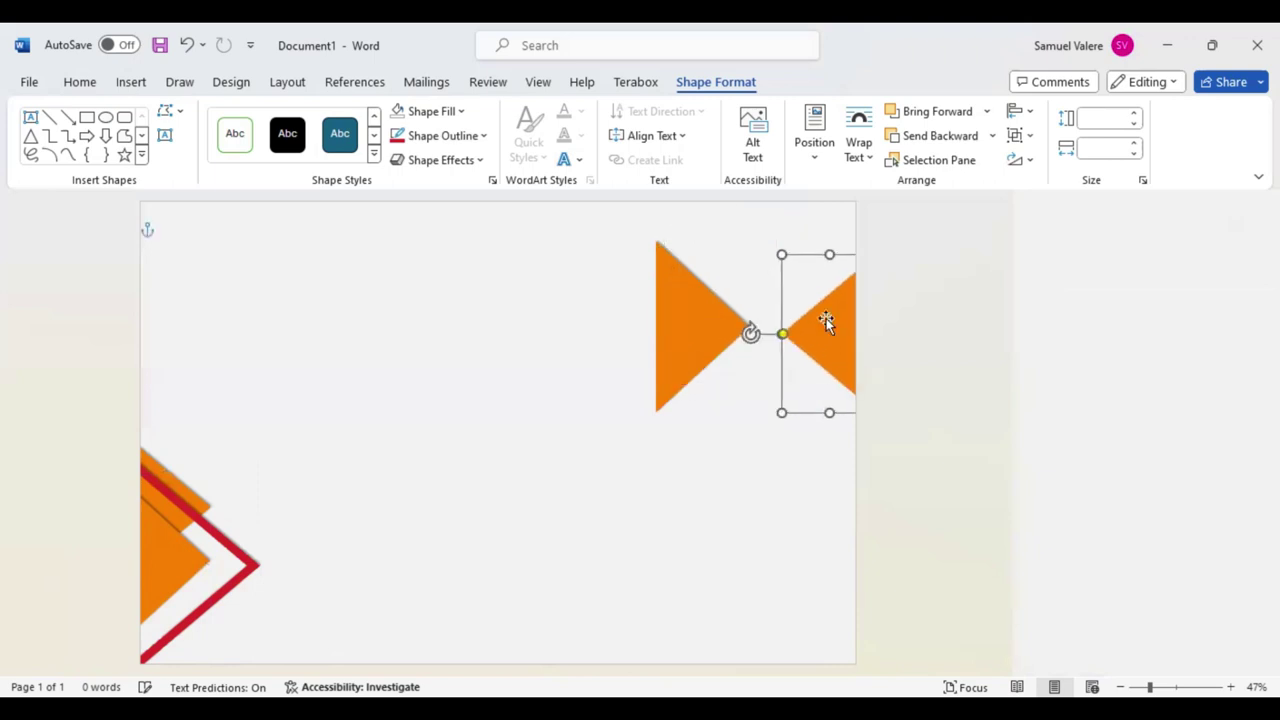
left_click(830, 320)
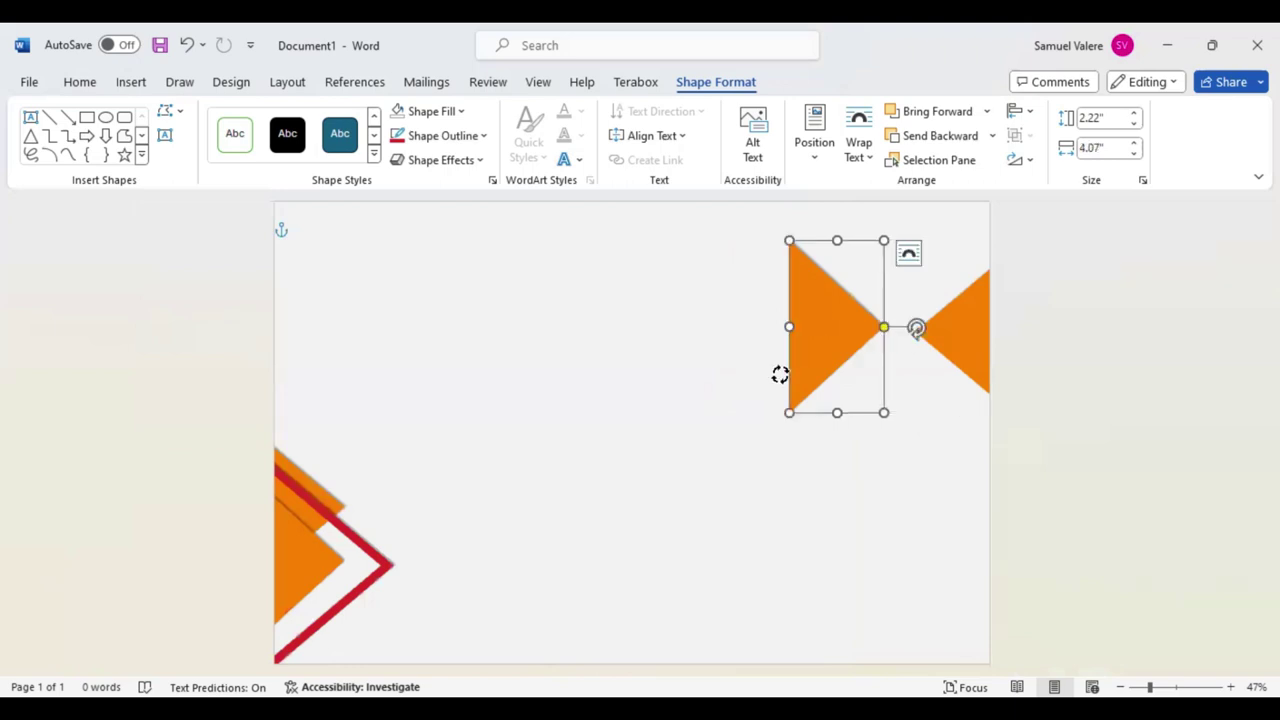
mouse_move(760, 327)
left_mouse_down()
mouse_move(770, 350)
mouse_move(773, 329)
left_mouse_up()
left_click_drag(966, 258, 963, 340)
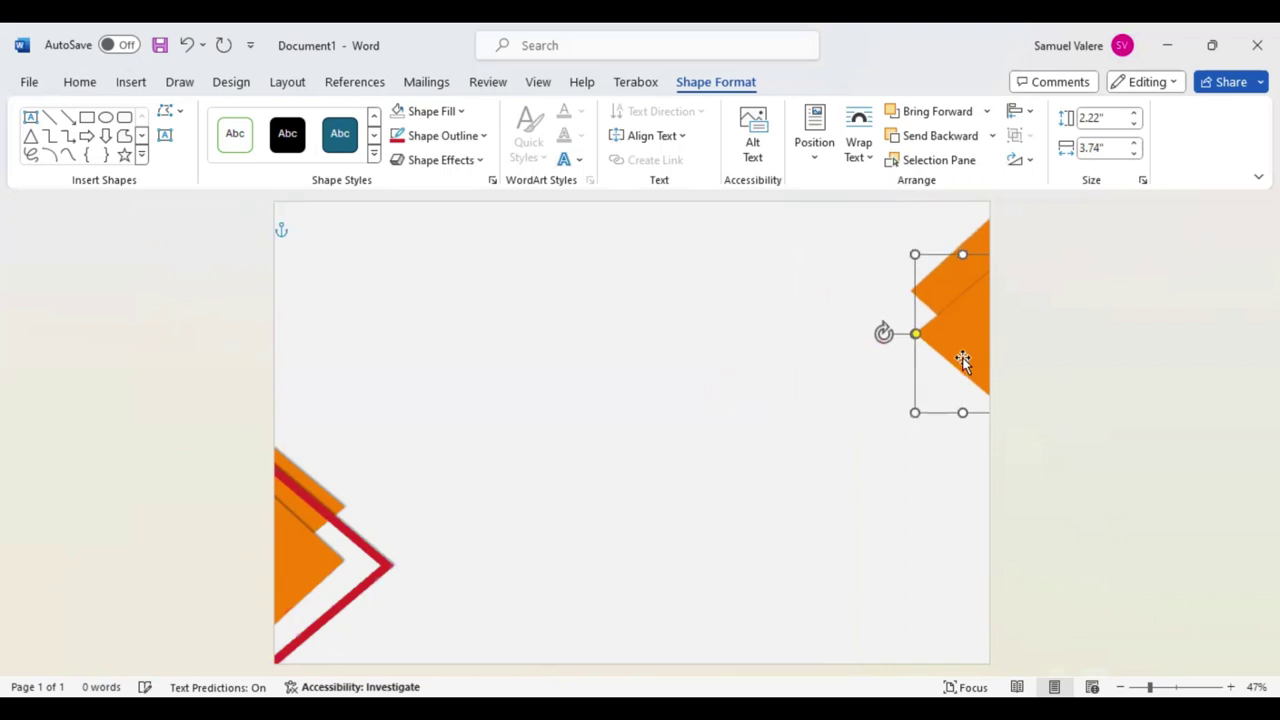
left_click_drag(965, 365, 966, 375)
left_click_drag(979, 254, 974, 260)
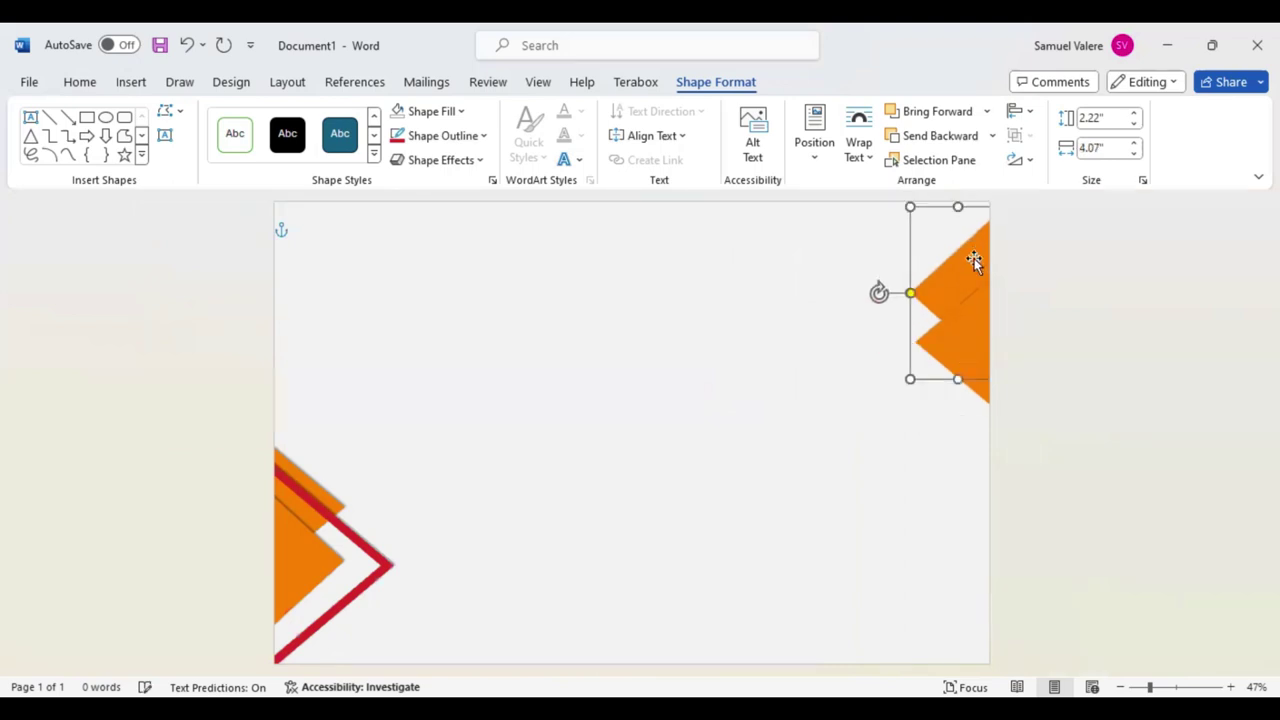
left_click_drag(957, 343, 960, 343)
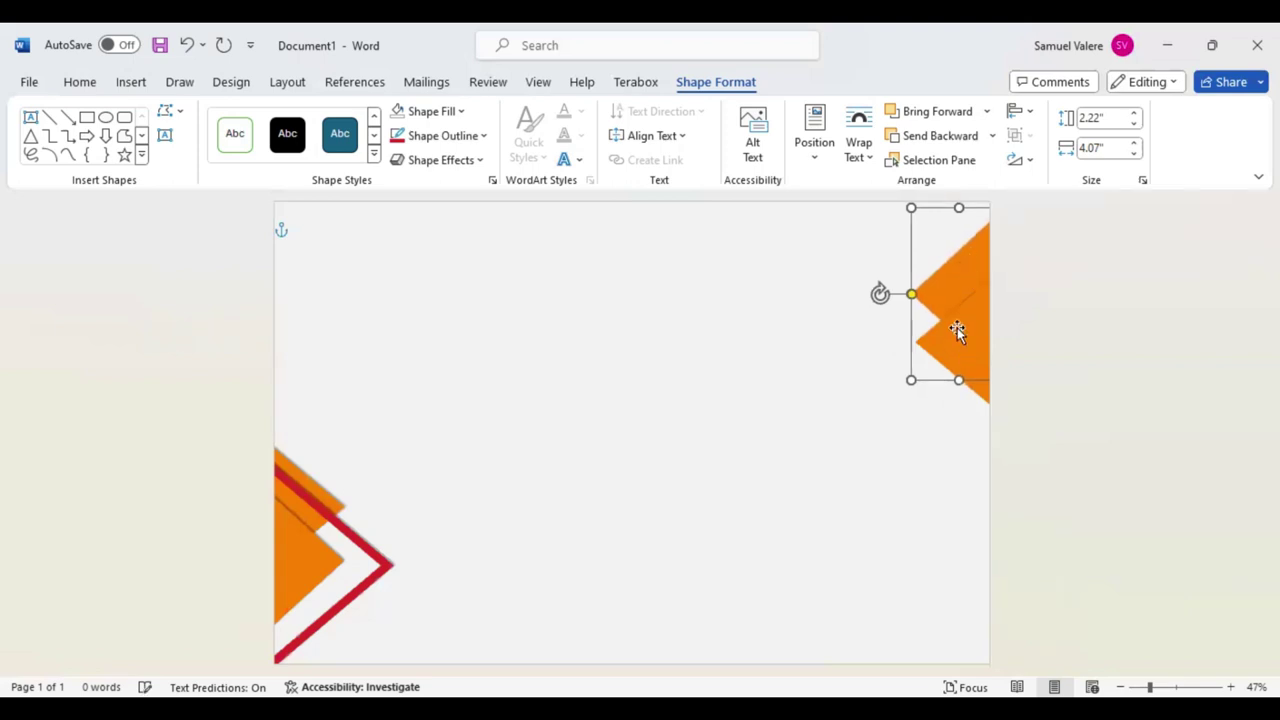
Duplicate the red chevron, turn it to point left, and move it to the top right
left_click(368, 556)
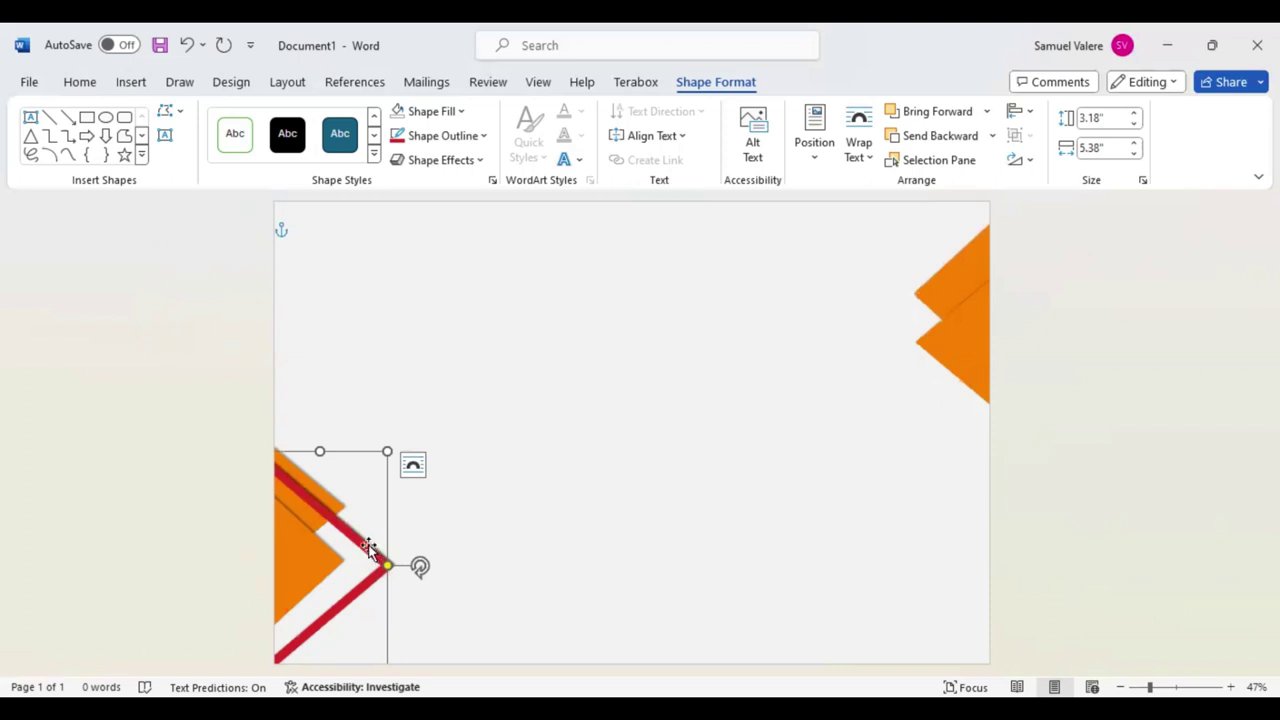
key("ctrl+v")
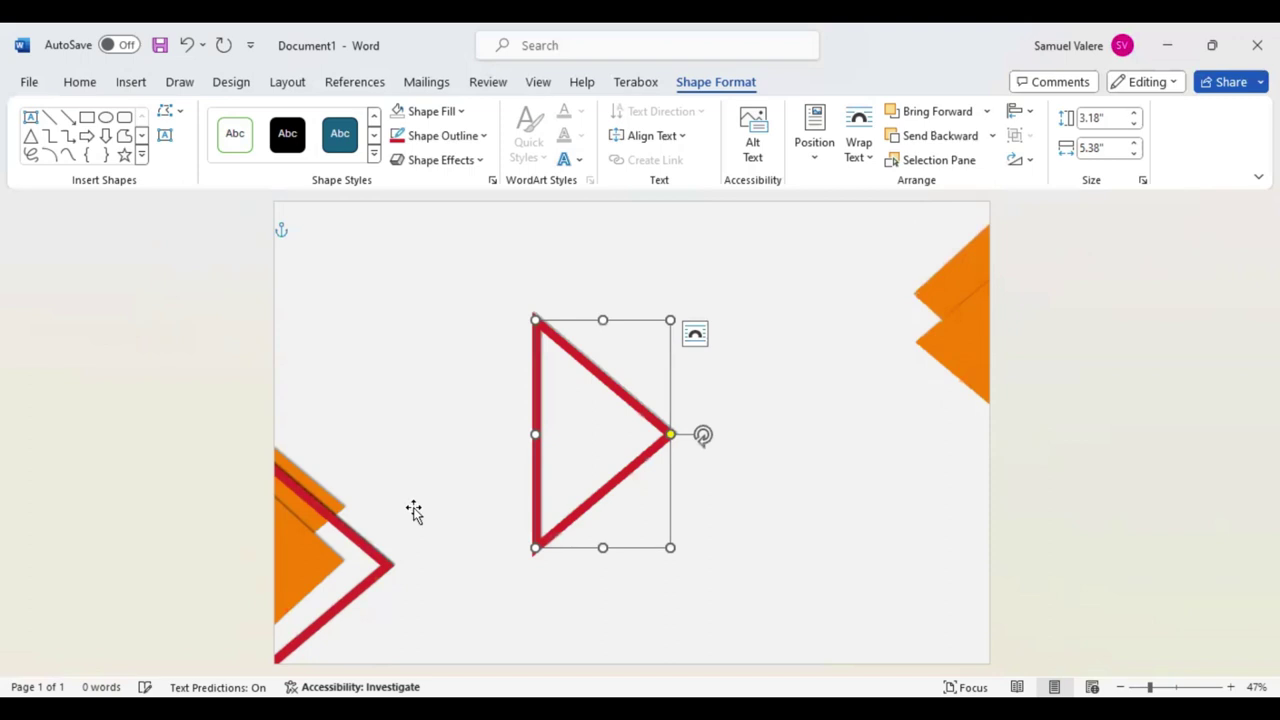
left_click(623, 394)
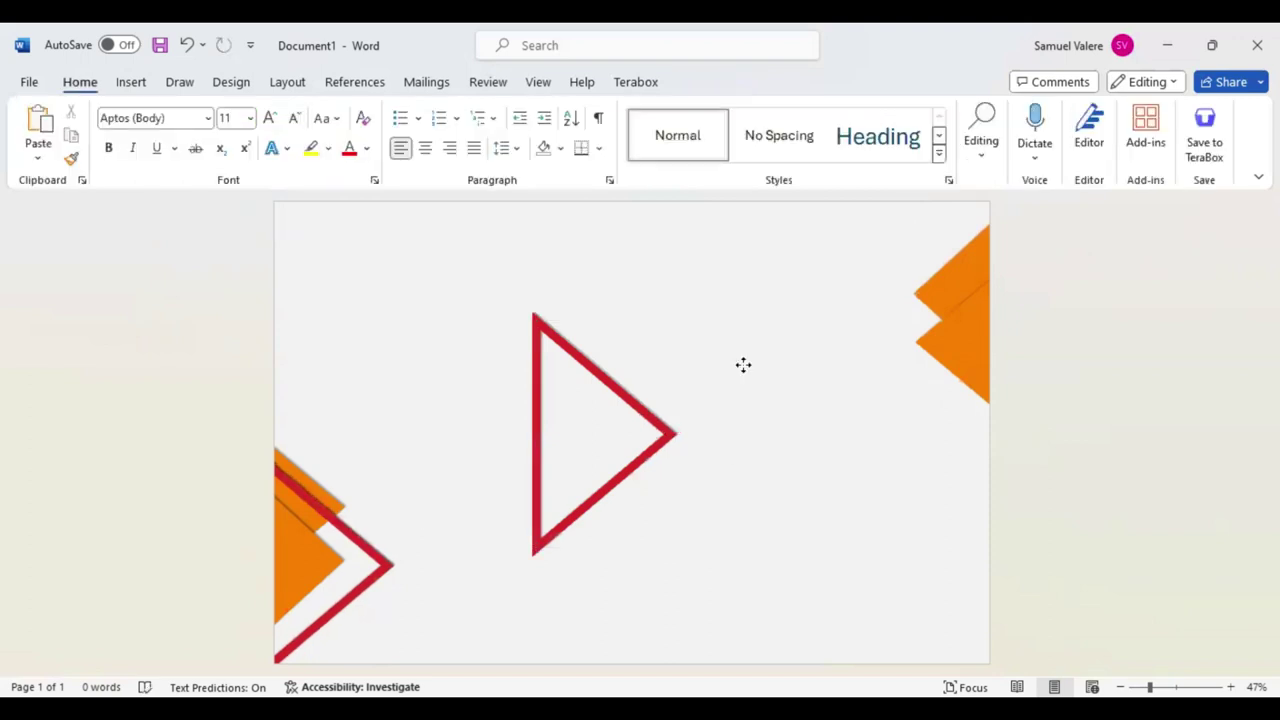
mouse_move(690, 436)
left_mouse_down()
mouse_move(905, 350)
mouse_move(748, 381)
mouse_move(718, 347)
mouse_move(913, 322)
left_mouse_up()
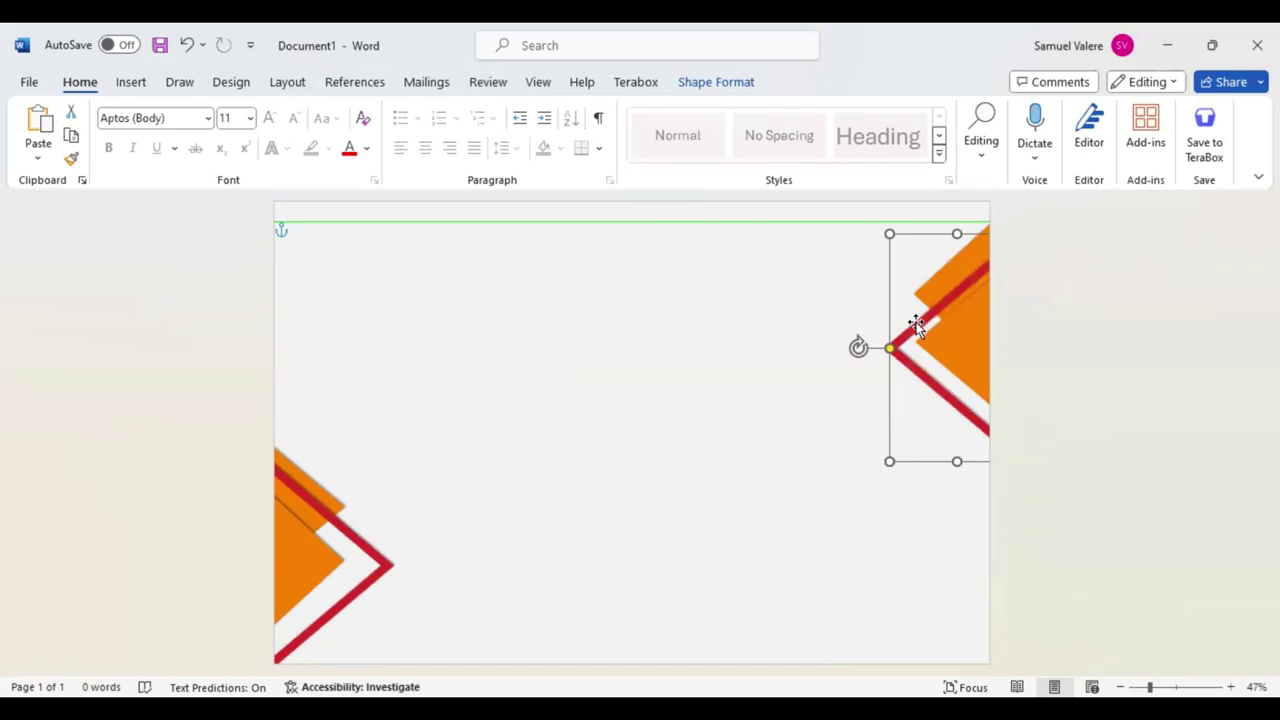
left_click_drag(913, 322, 917, 330)
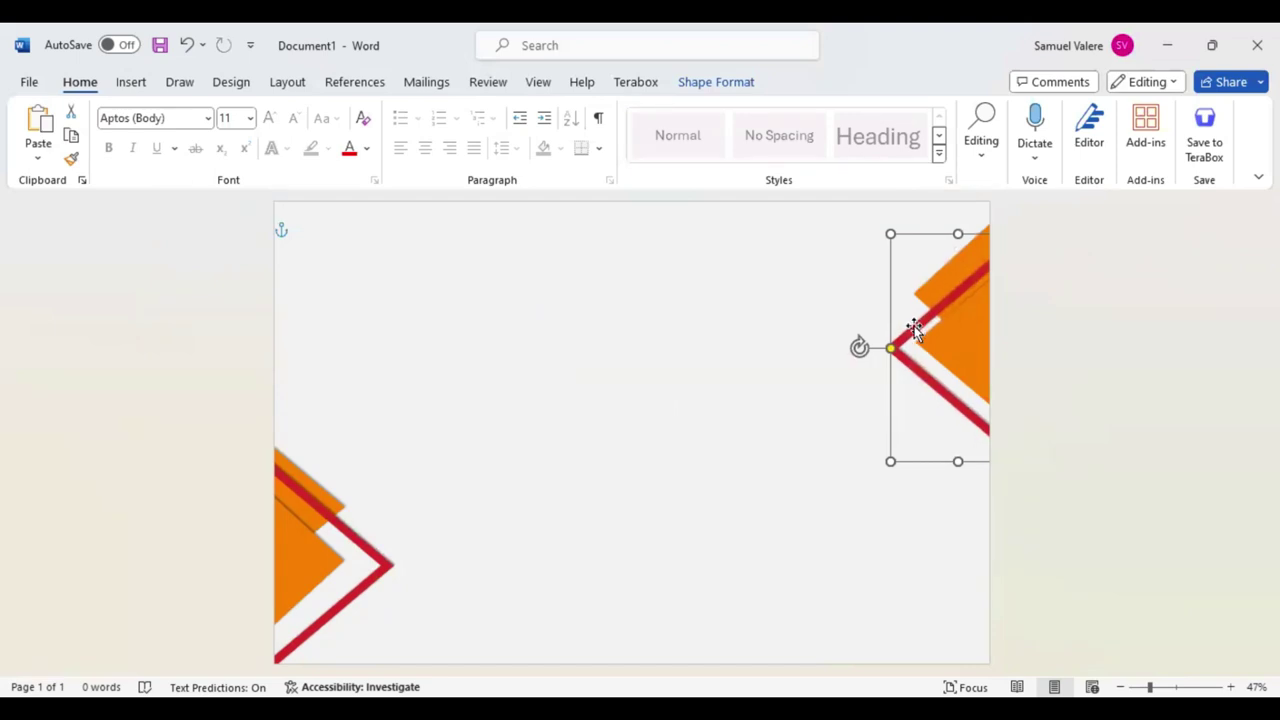
Nudge the corner graphic up until it sits flush with the page's top-right corner
key("Up")
key("Up")
key("Up")
key("Up")
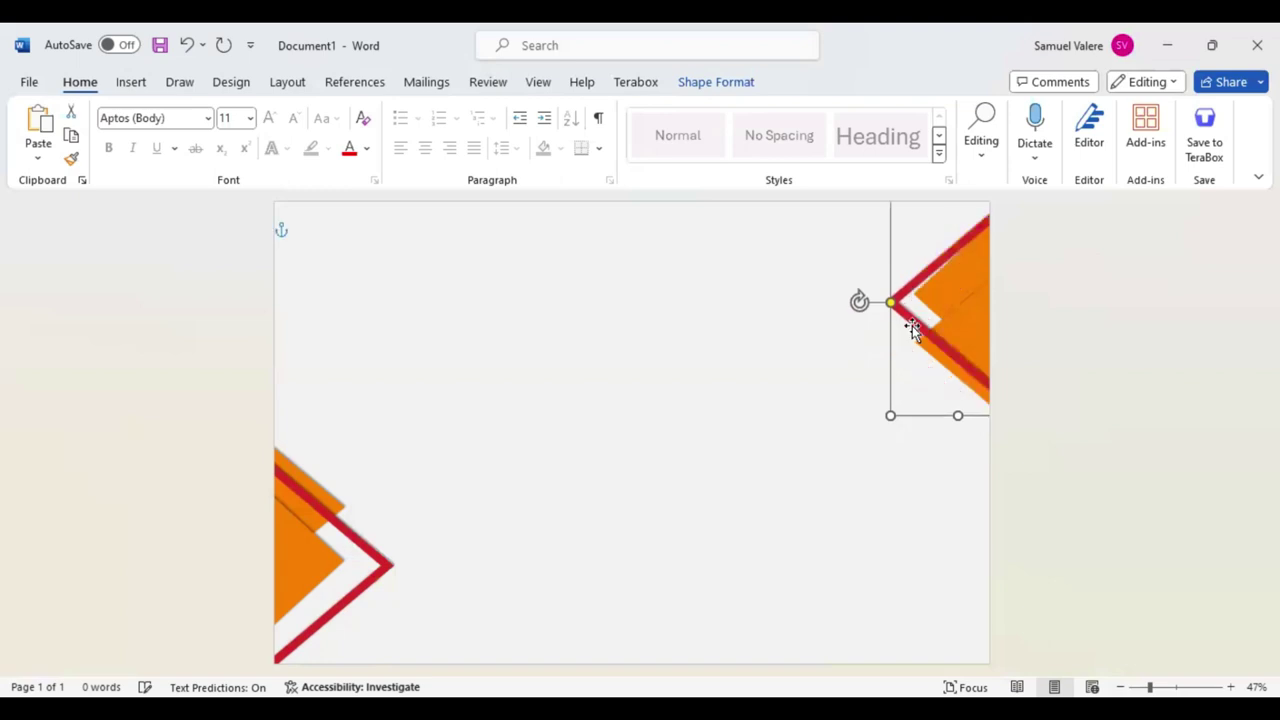
key("Up")
key("Up")
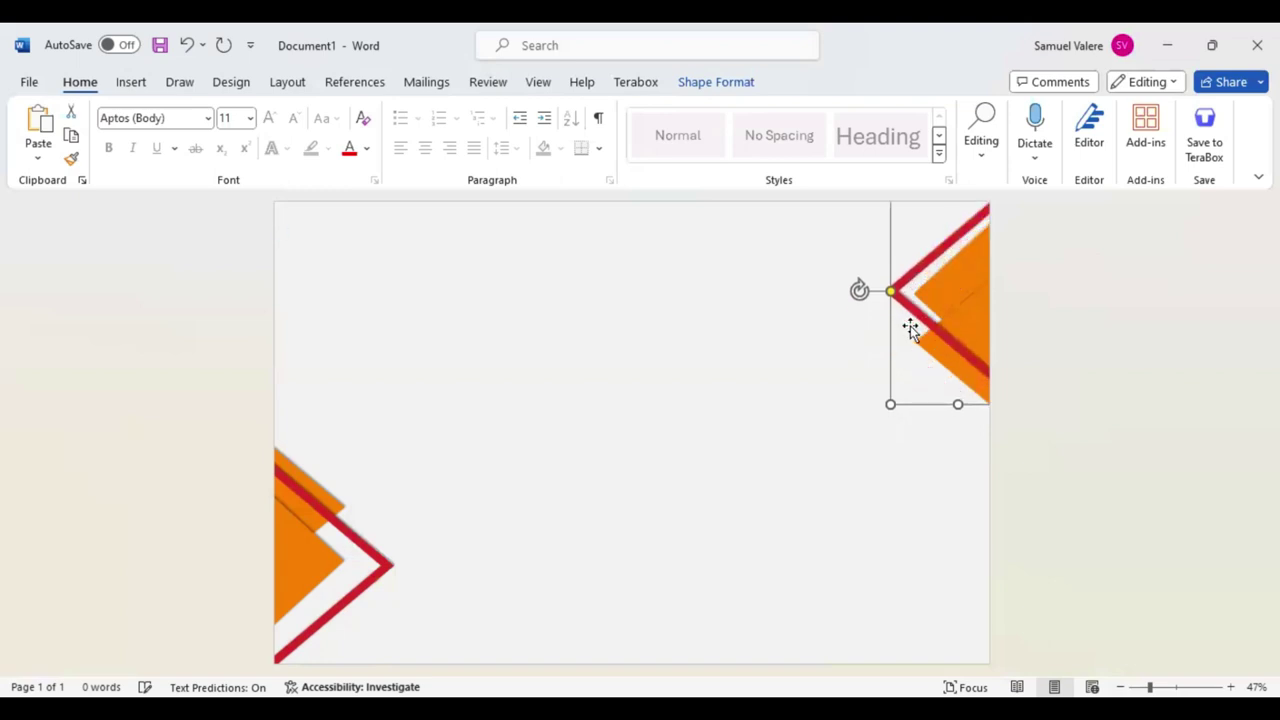
key("Up")
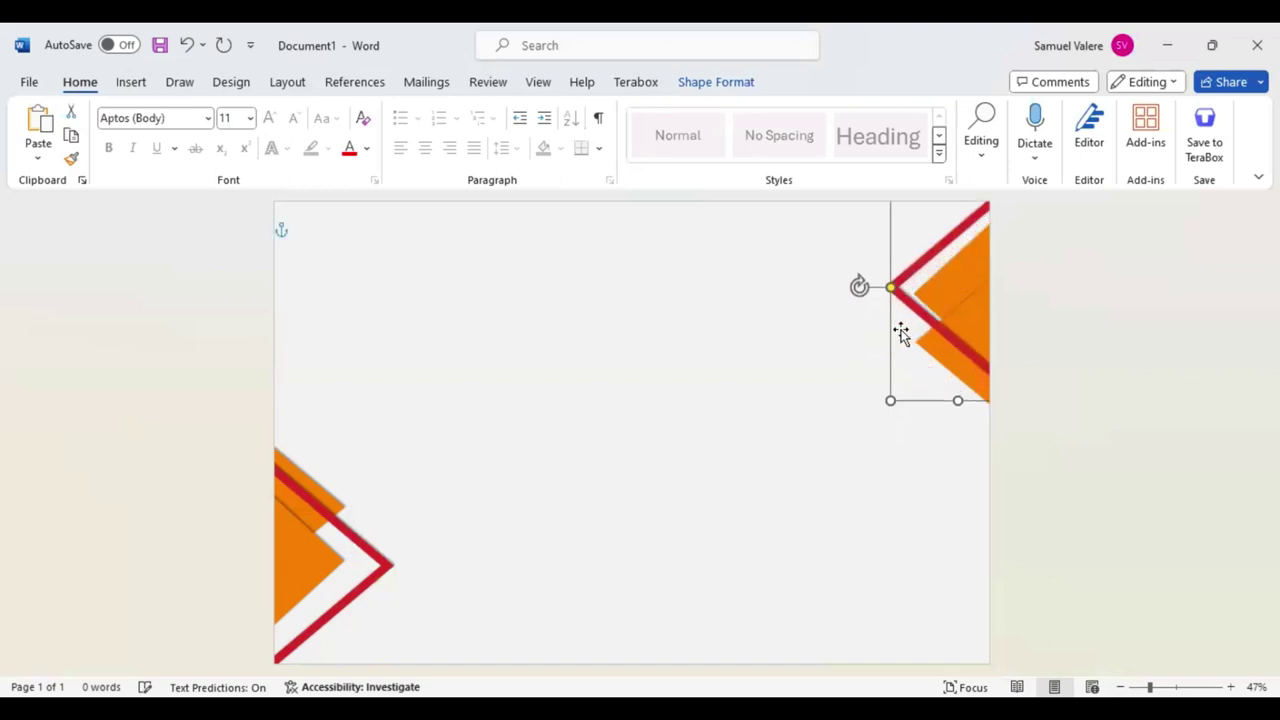
left_click(952, 293)
left_click(725, 88)
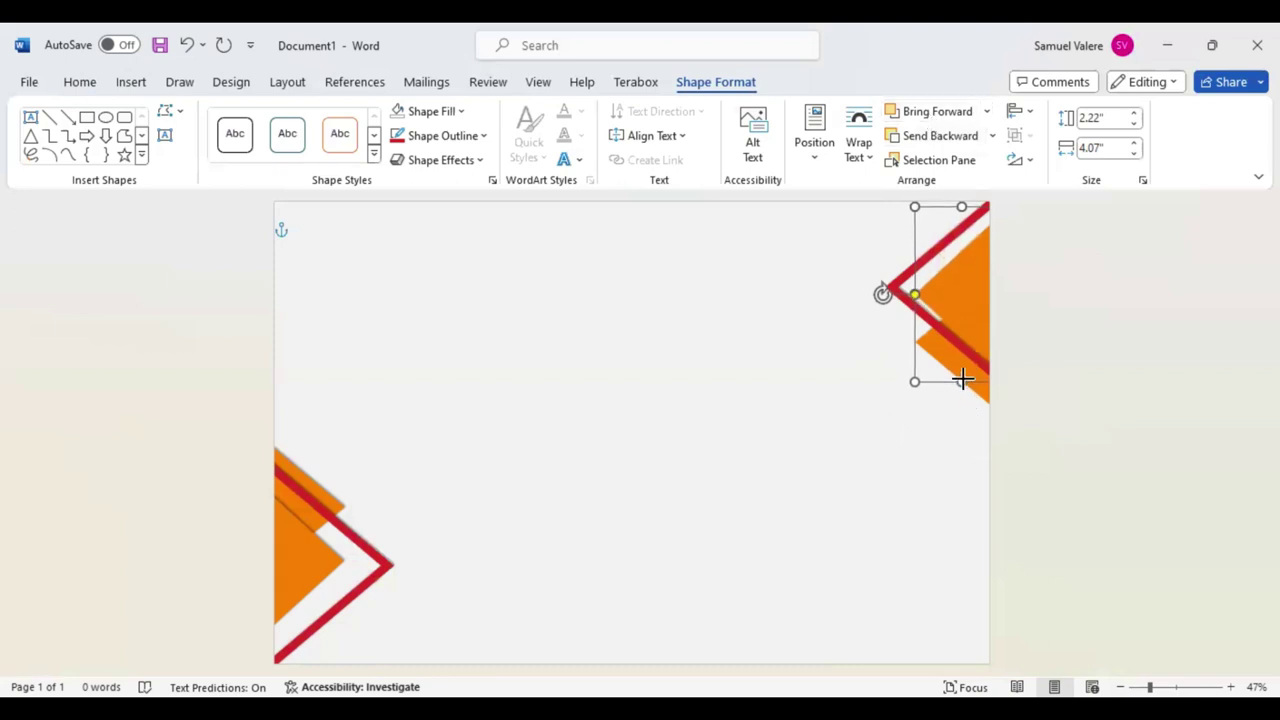
Fine-tune the positions of the red chevron and the small orange shape in the corner
left_click_drag(960, 380, 962, 374)
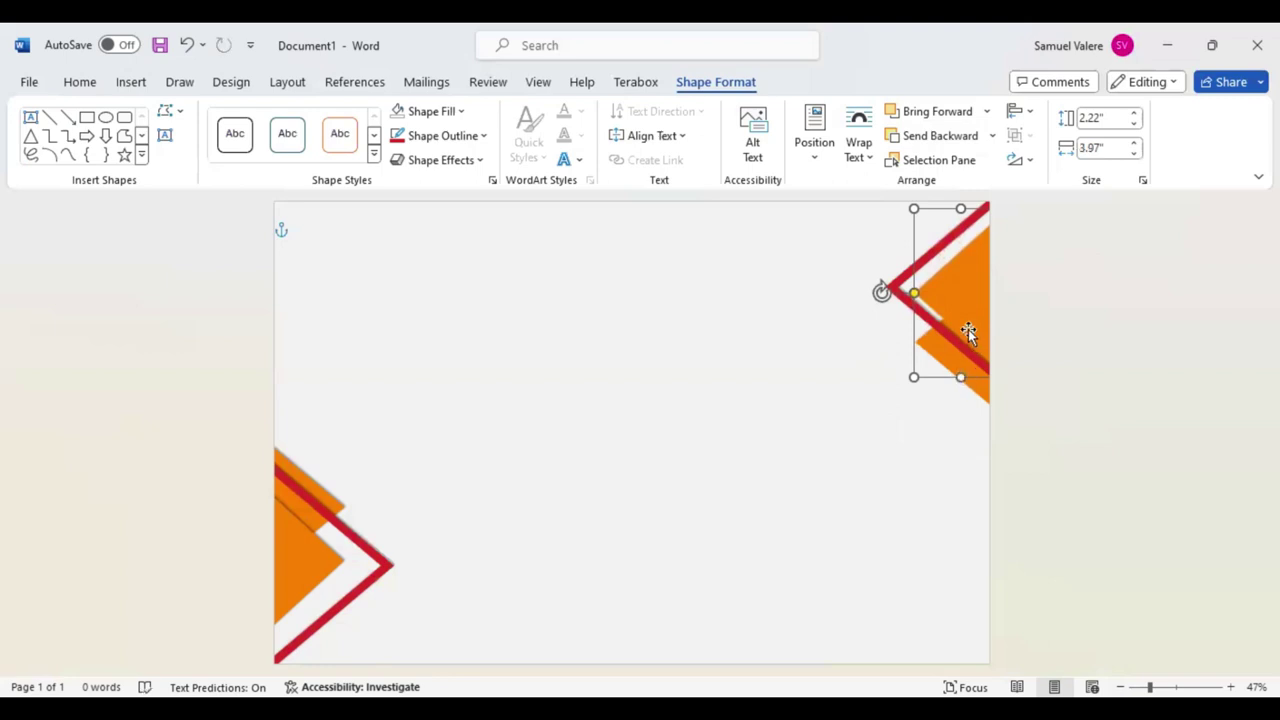
left_click(887, 288)
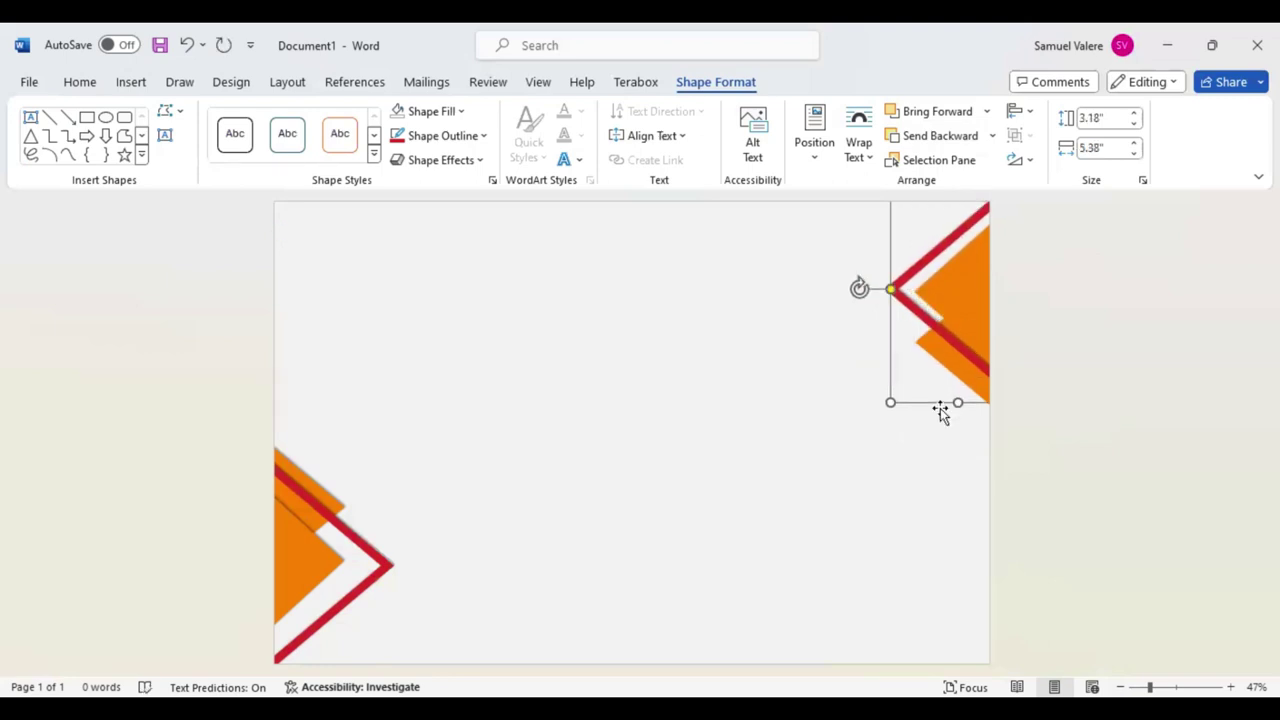
key("Down")
key("Down")
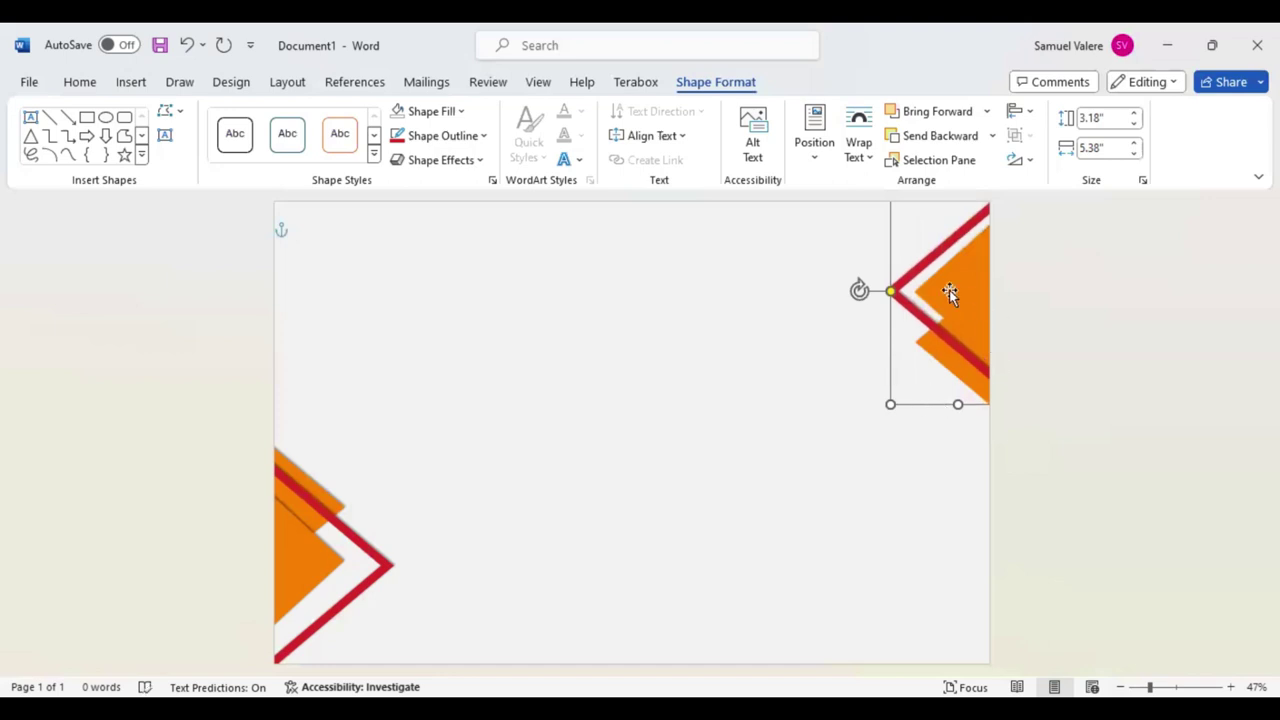
left_click(948, 289)
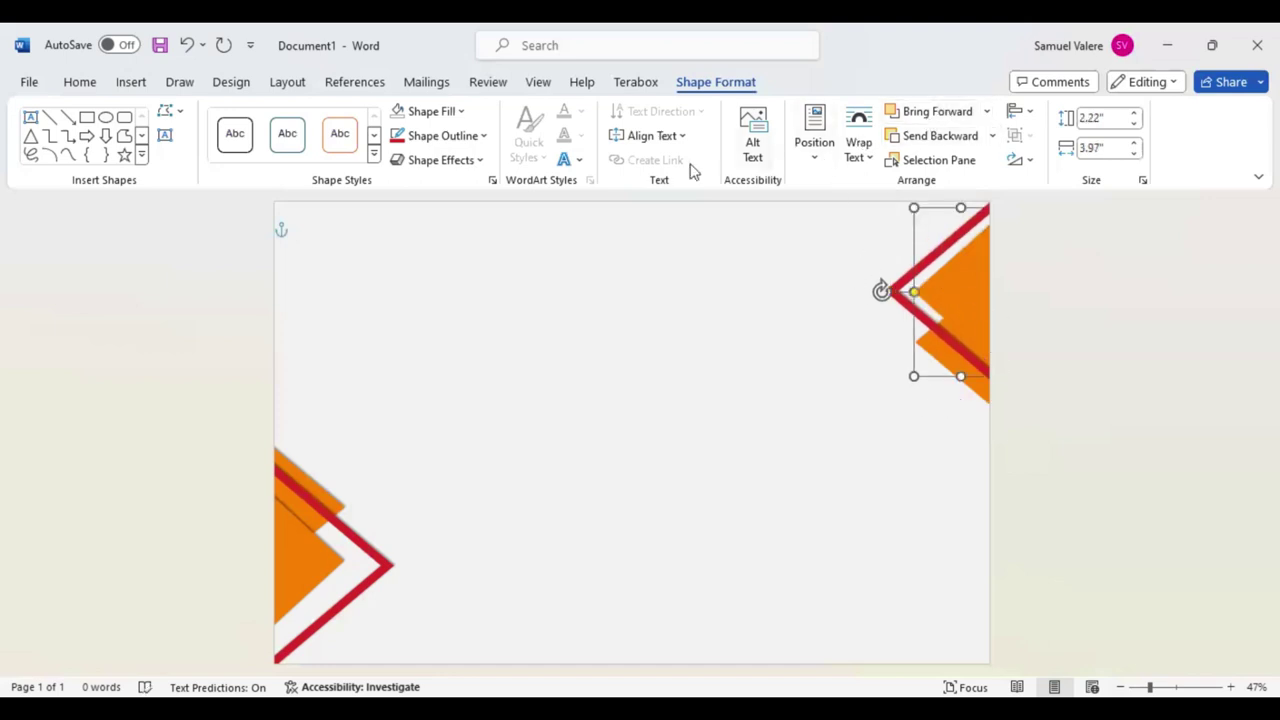
Apply an outer shadow preset to the small orange corner shape
left_click(479, 162)
mouse_move(455, 236)
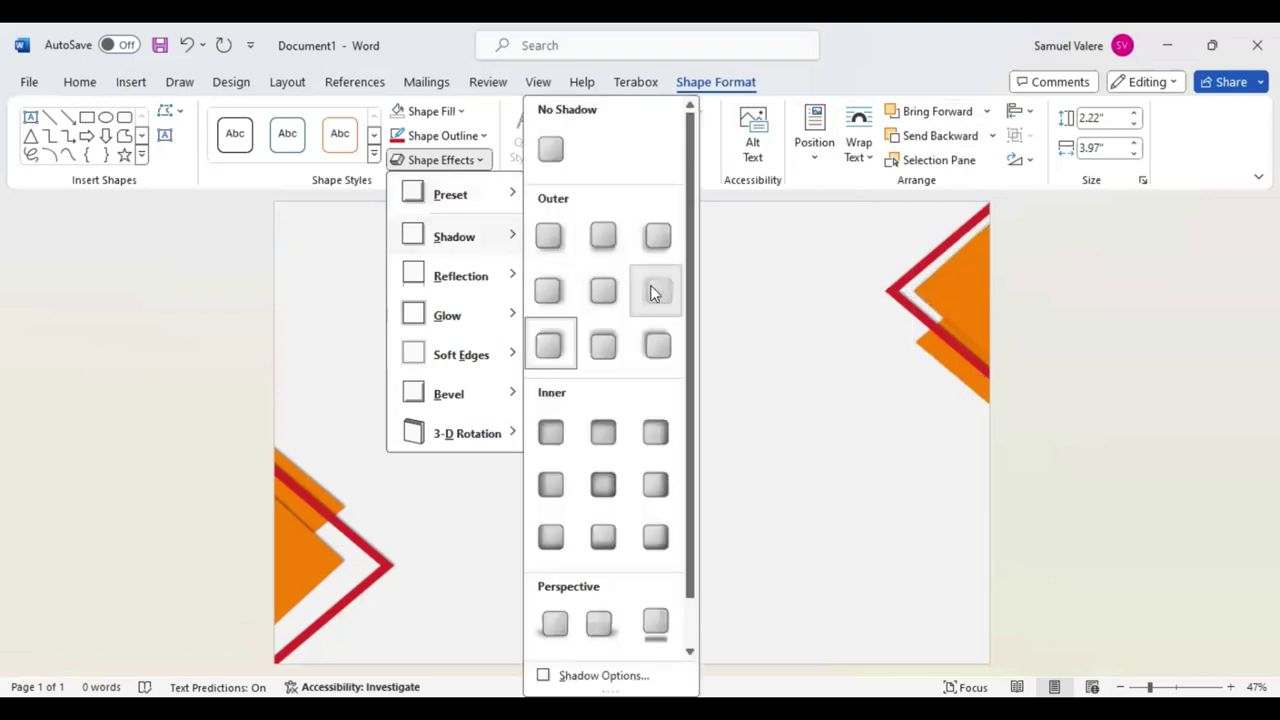
left_click(656, 290)
left_click_drag(955, 380, 983, 392)
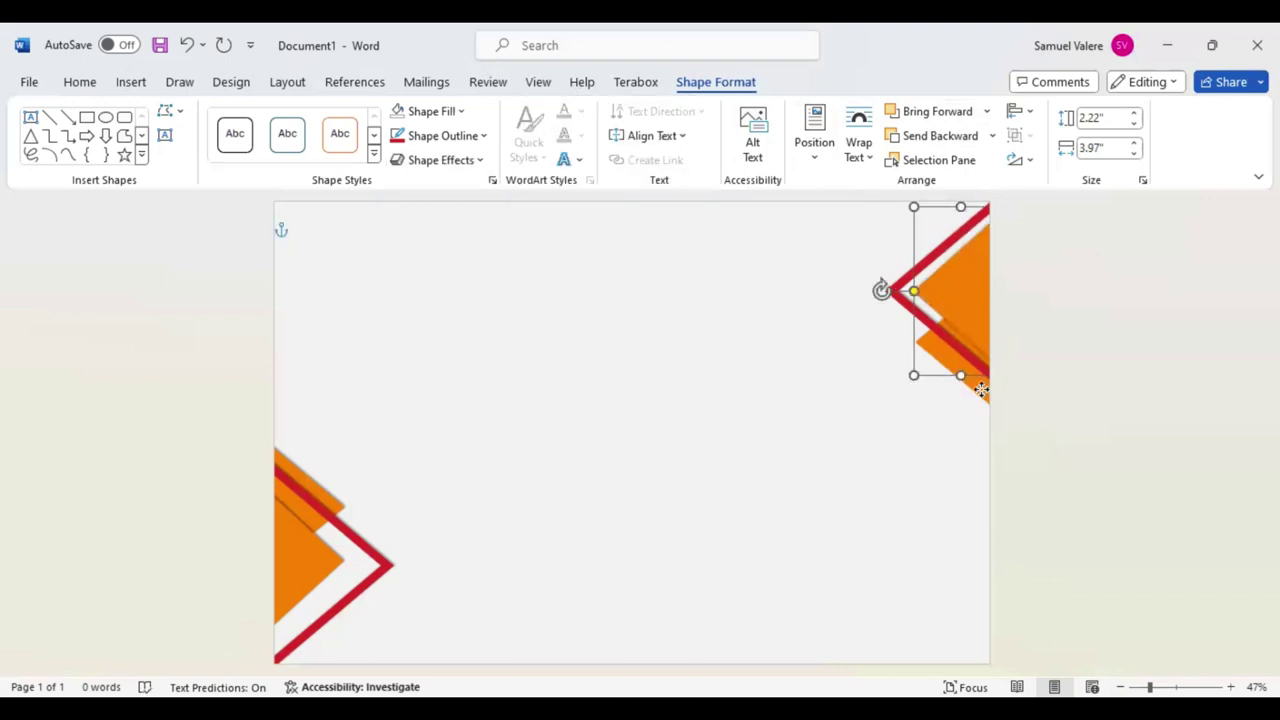
left_click(482, 164)
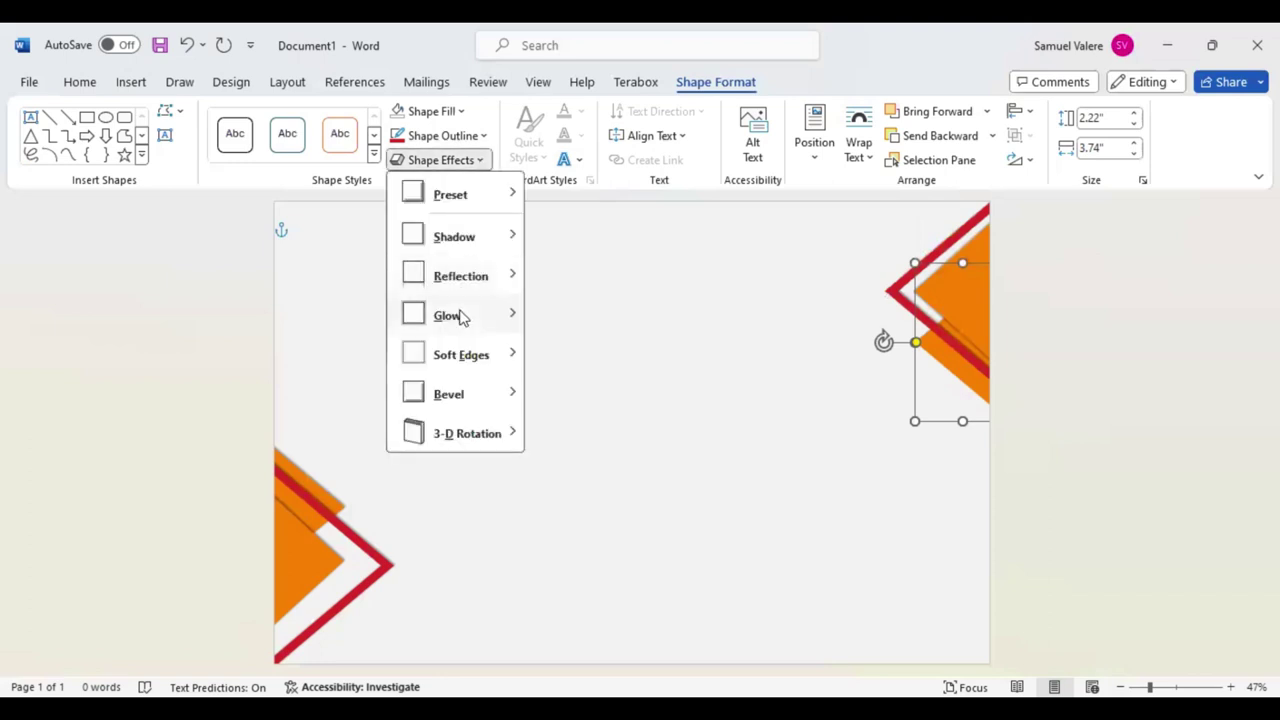
mouse_move(454, 236)
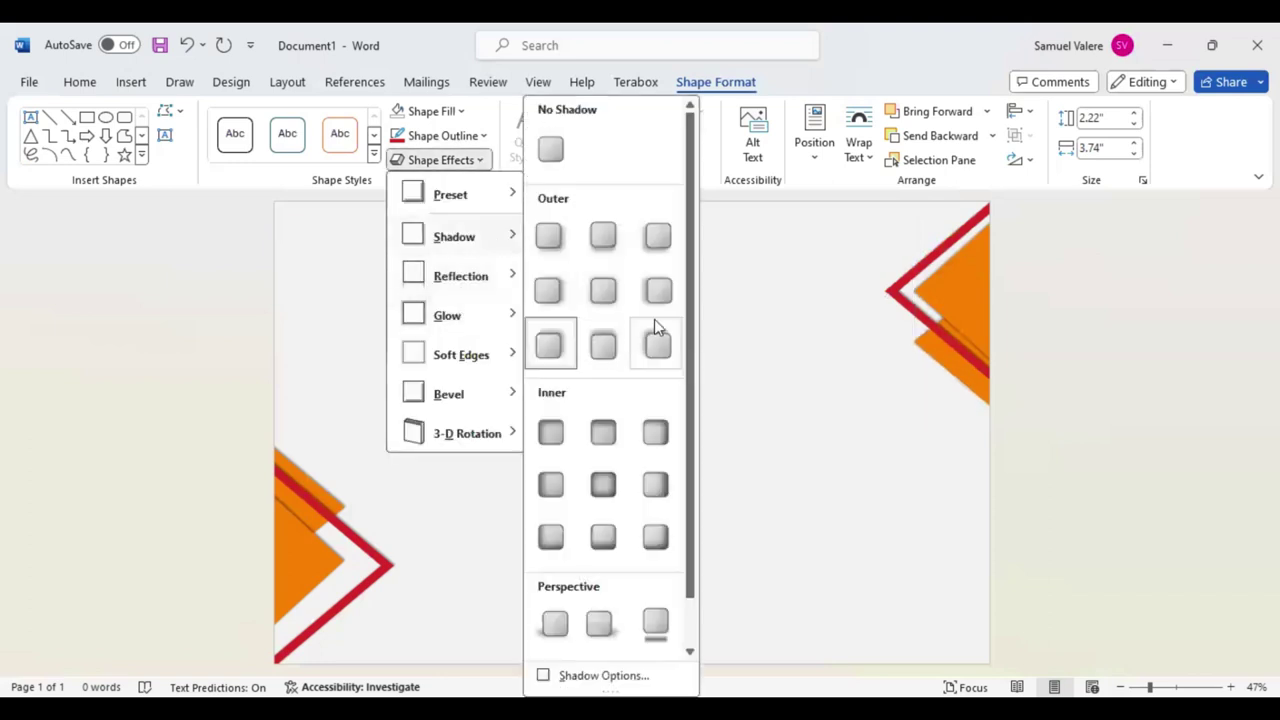
left_click(655, 297)
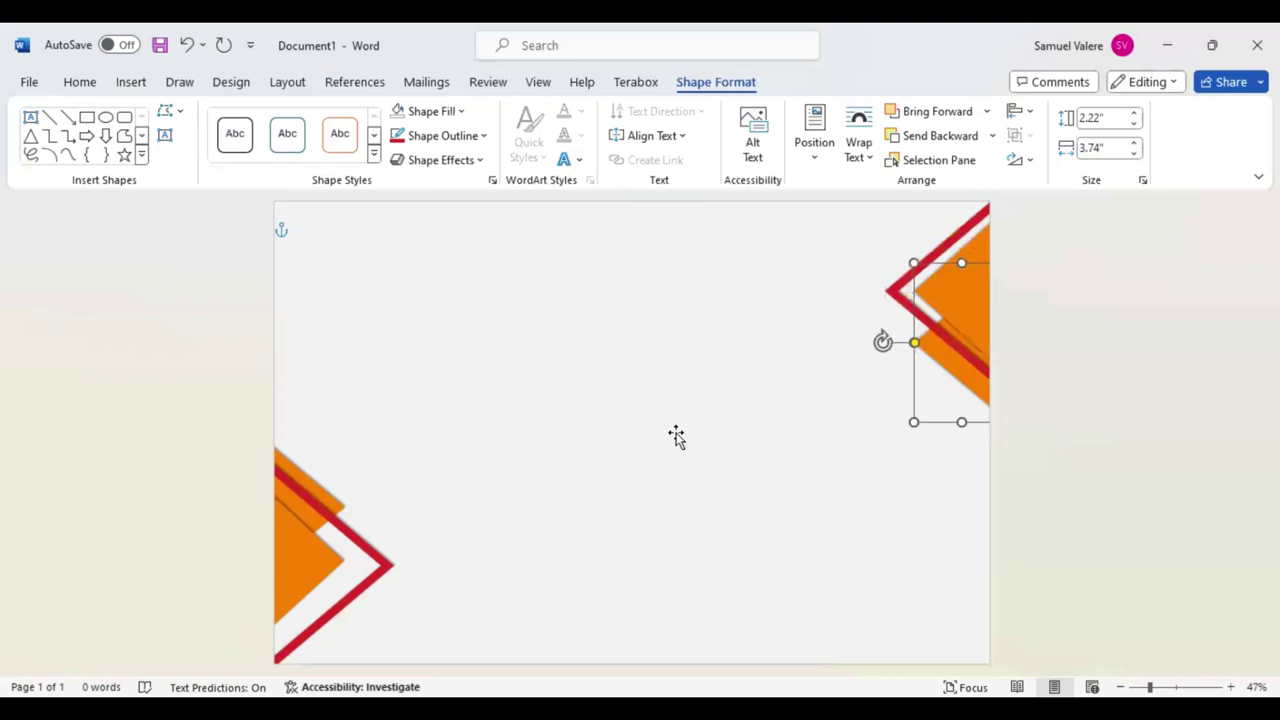
left_click(677, 437)
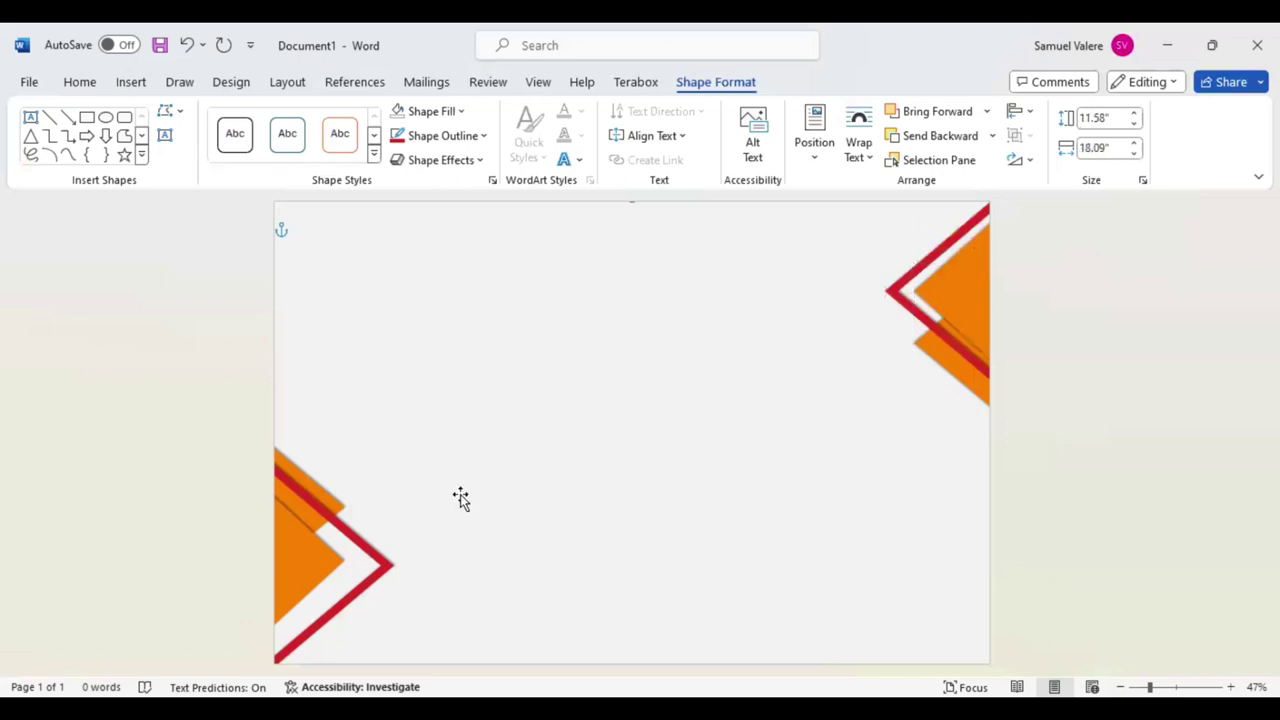
Draw a rectangle on the upper part of the page
left_click(87, 117)
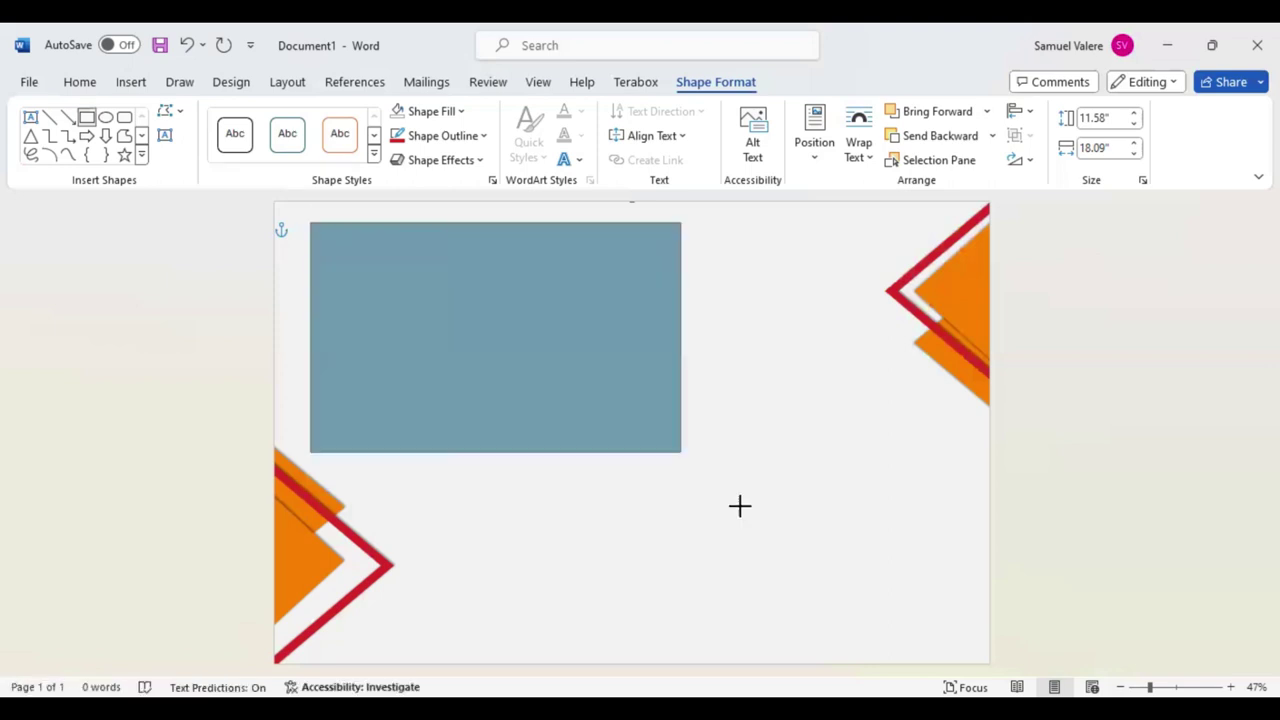
left_click_drag(308, 221, 886, 580)
mouse_move(637, 440)
left_mouse_down()
mouse_move(670, 457)
mouse_move(670, 488)
left_mouse_up()
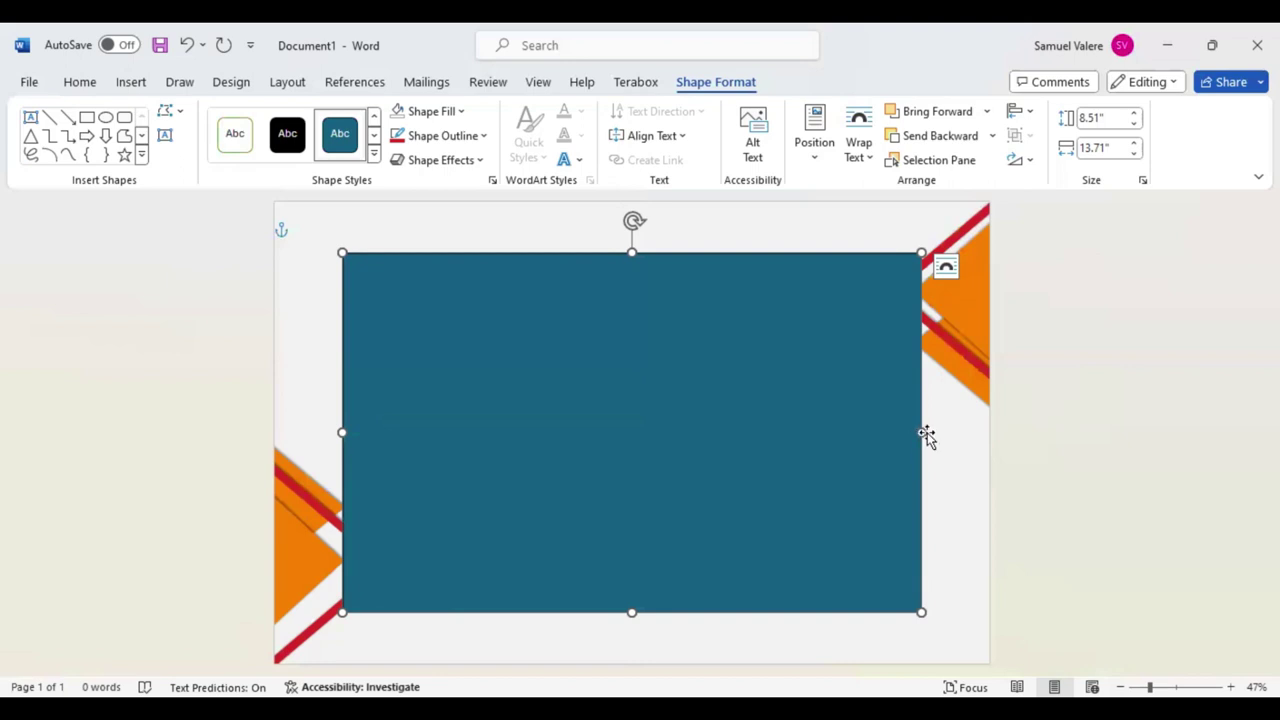
Stretch the rectangle out toward the left, right, top and bottom page edges
left_click_drag(922, 432, 968, 432)
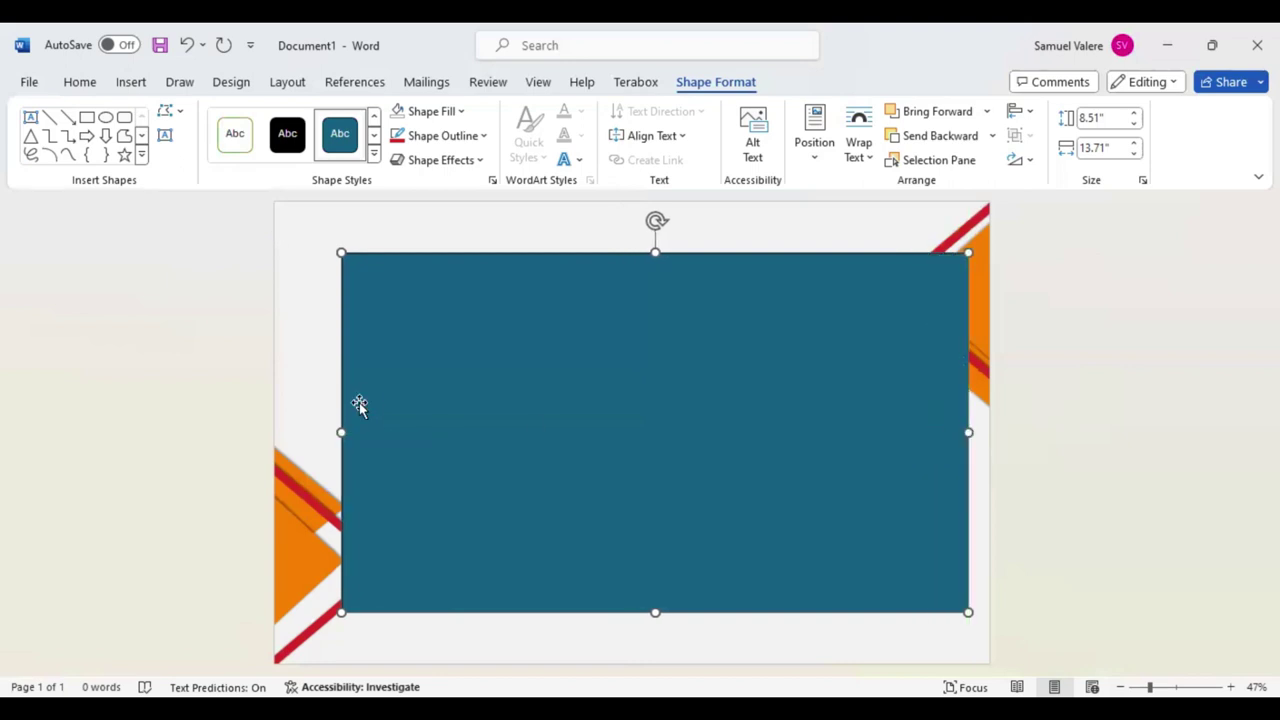
left_click_drag(341, 432, 295, 432)
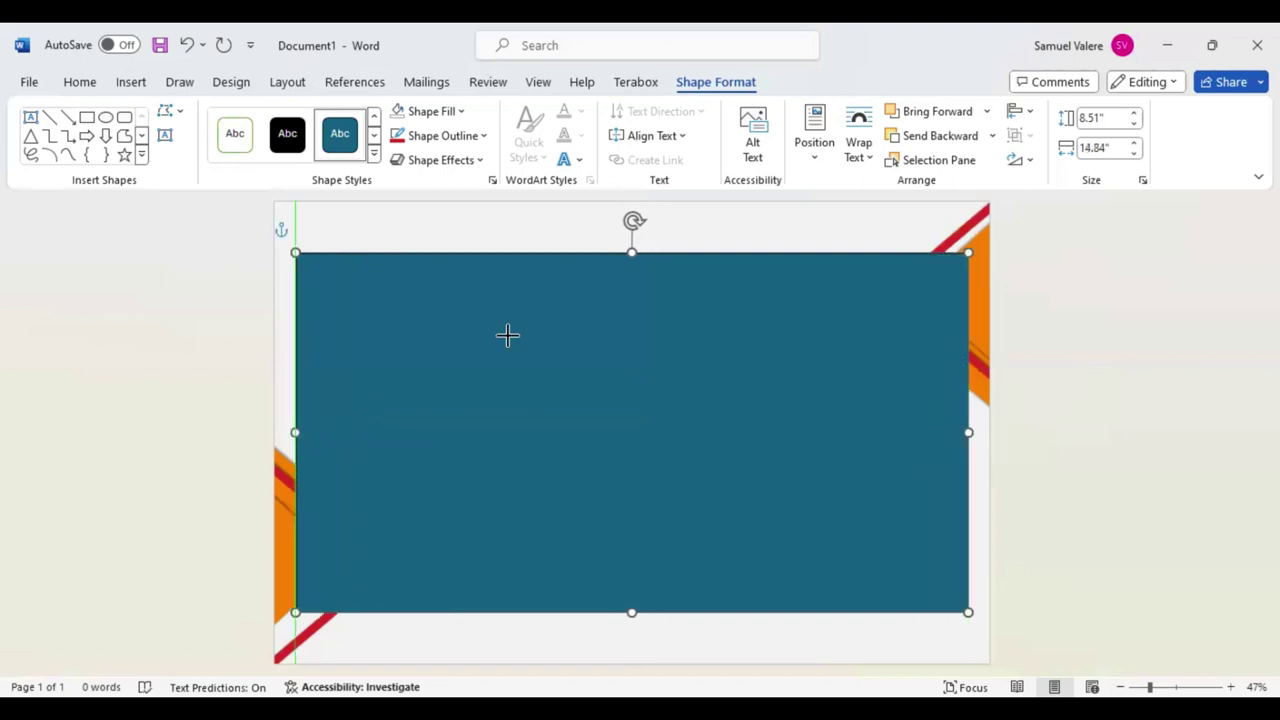
left_click_drag(630, 252, 630, 220)
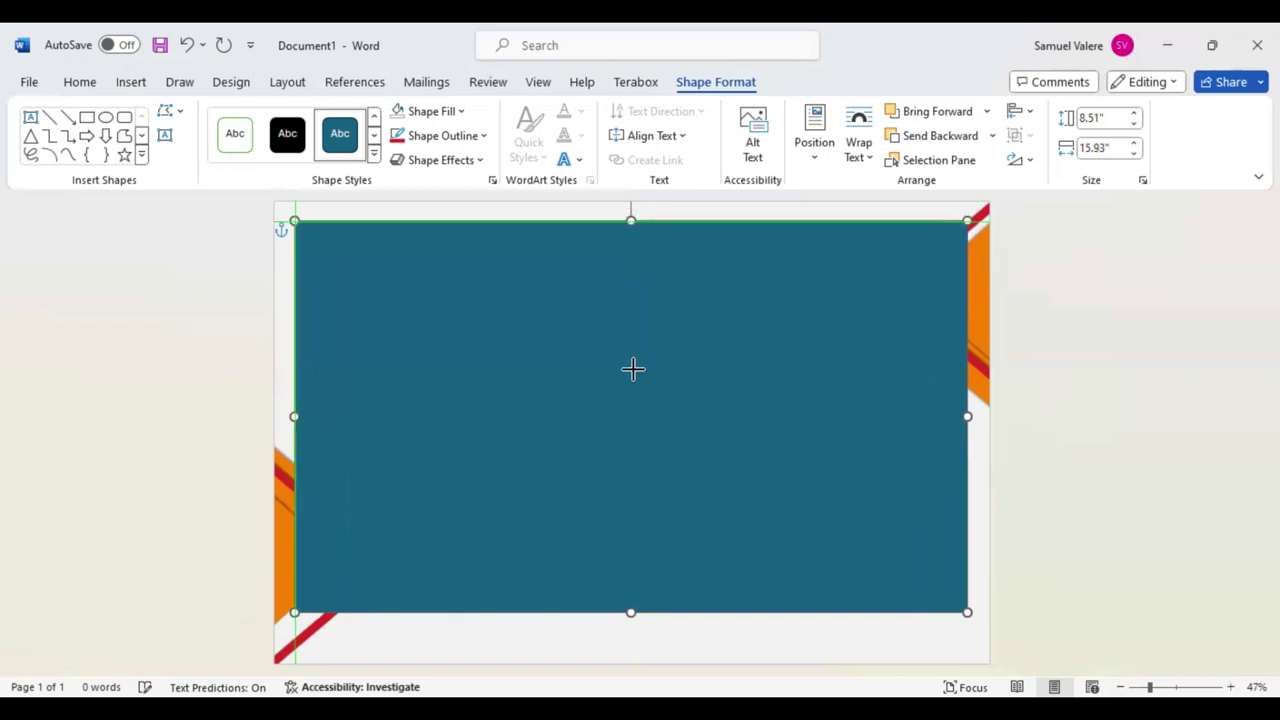
left_click_drag(629, 635, 631, 655)
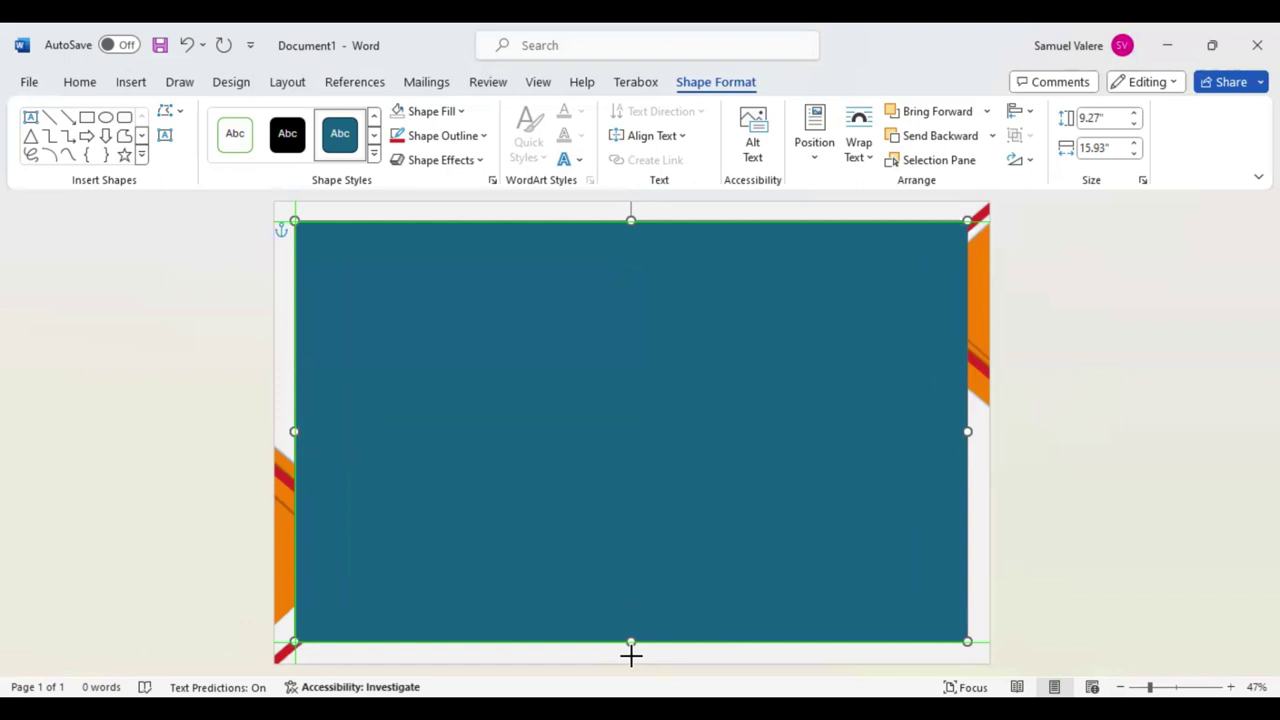
left_click_drag(630, 666, 631, 662)
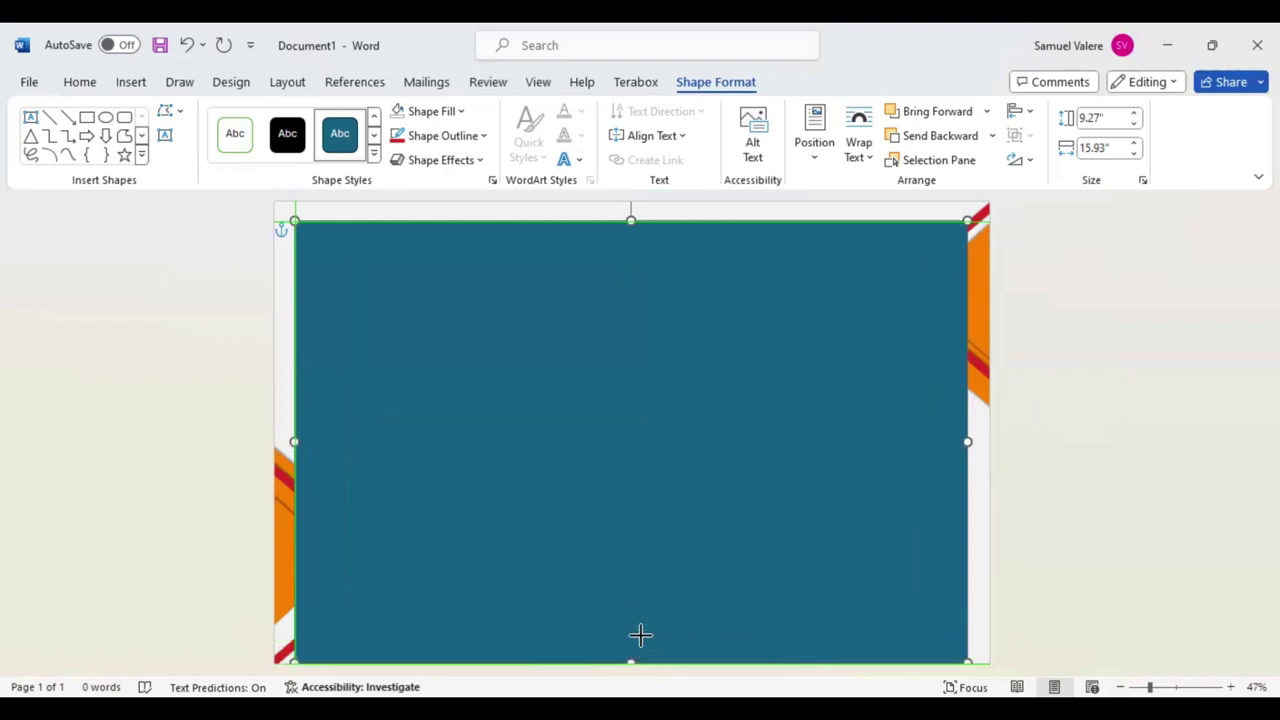
left_click_drag(640, 634, 640, 648)
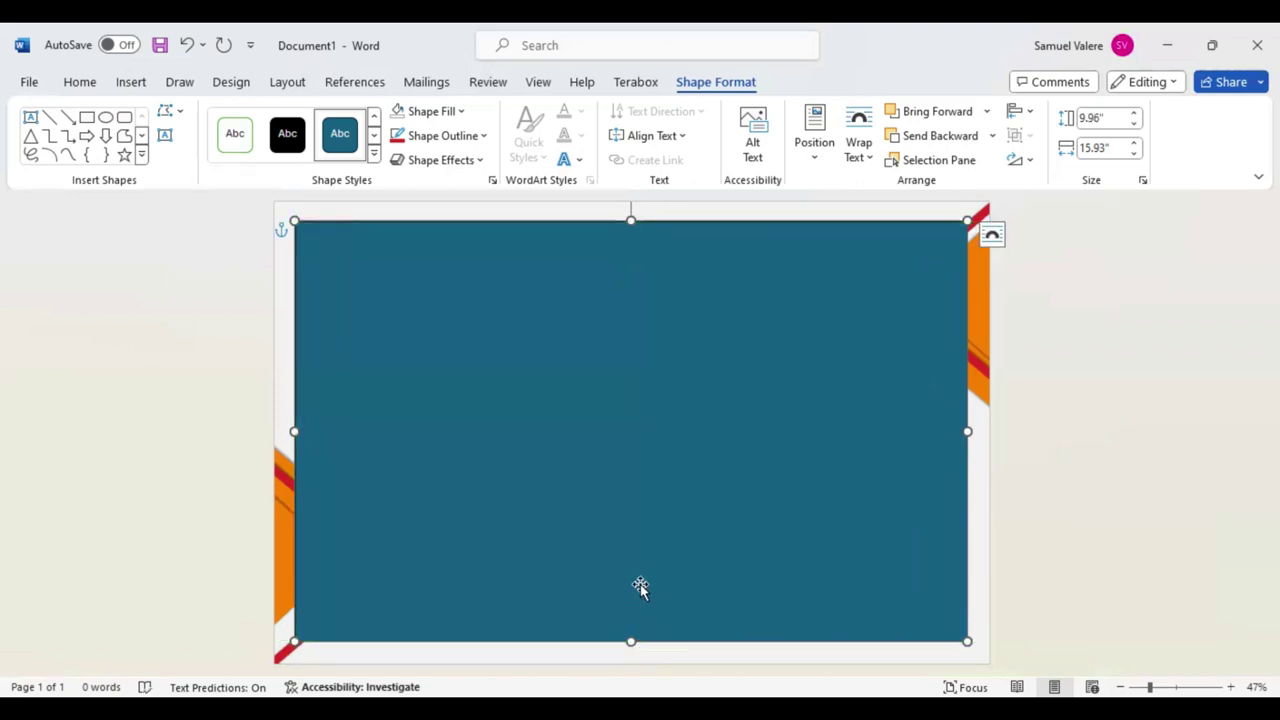
Fine-tune the rectangle's edges and position so it covers nearly the whole page (10.38" by 16.42")
left_click_drag(652, 515, 653, 517)
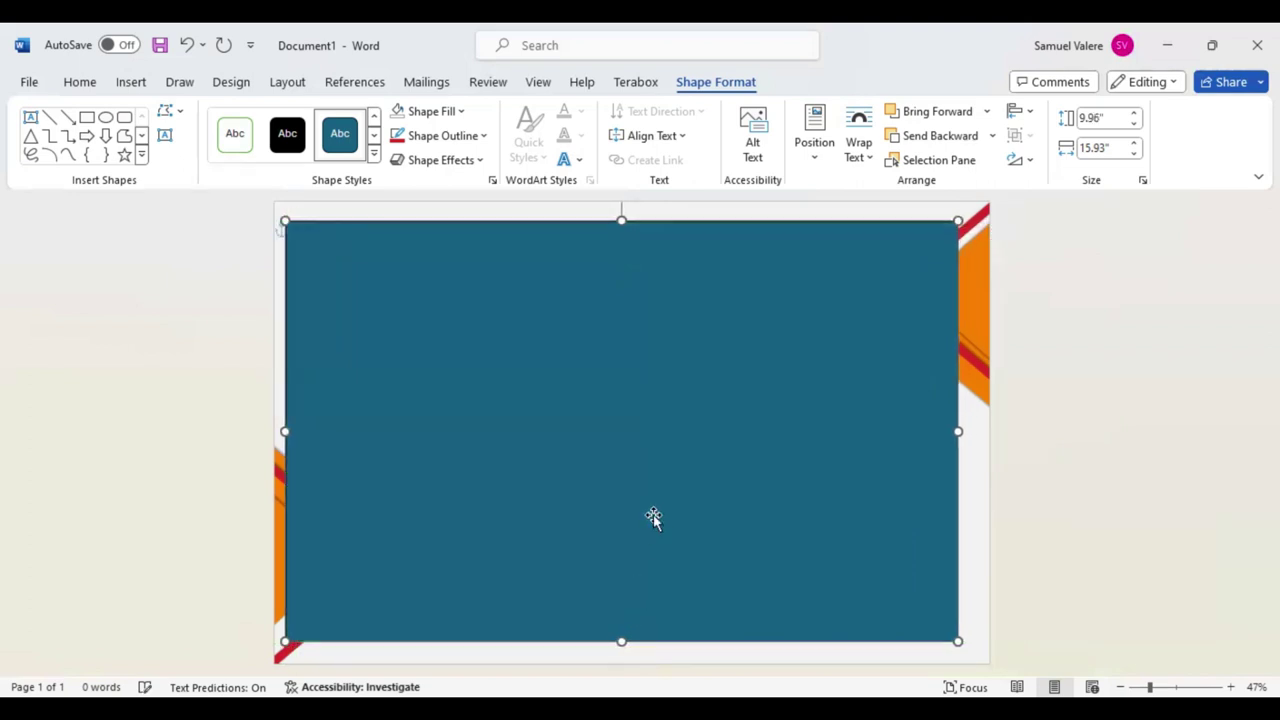
left_click_drag(976, 430, 976, 433)
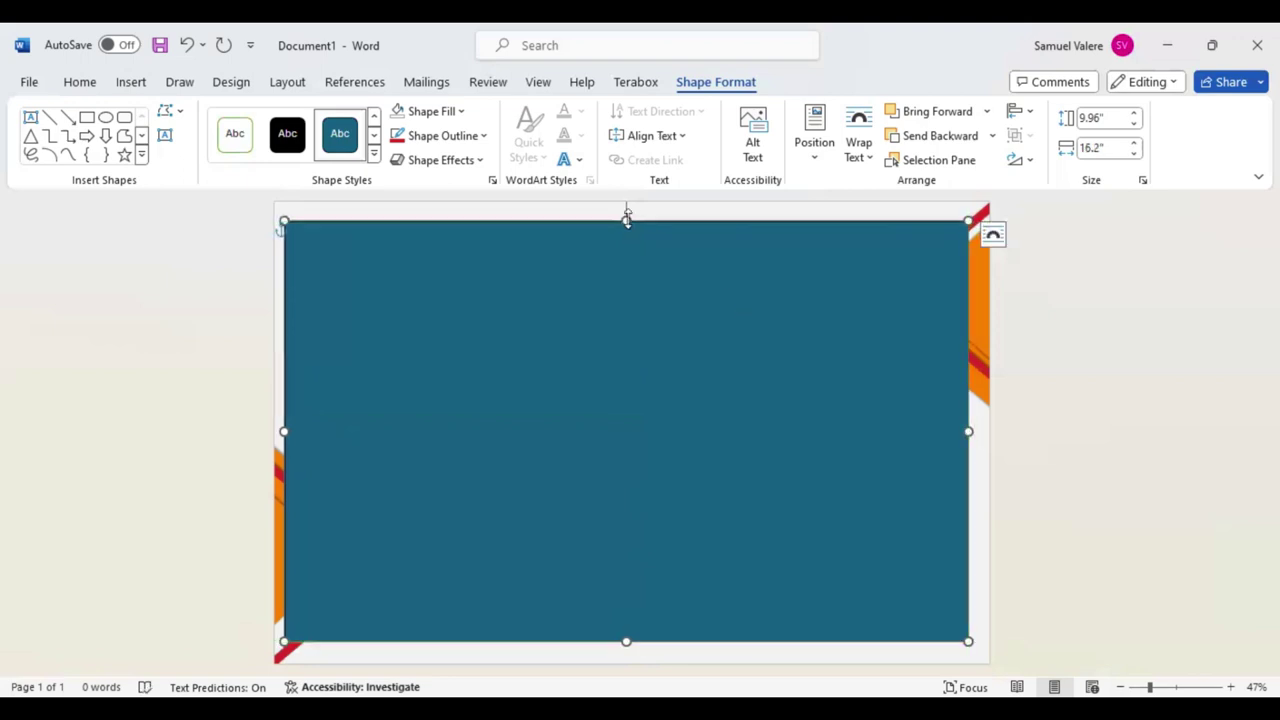
left_click_drag(627, 219, 630, 212)
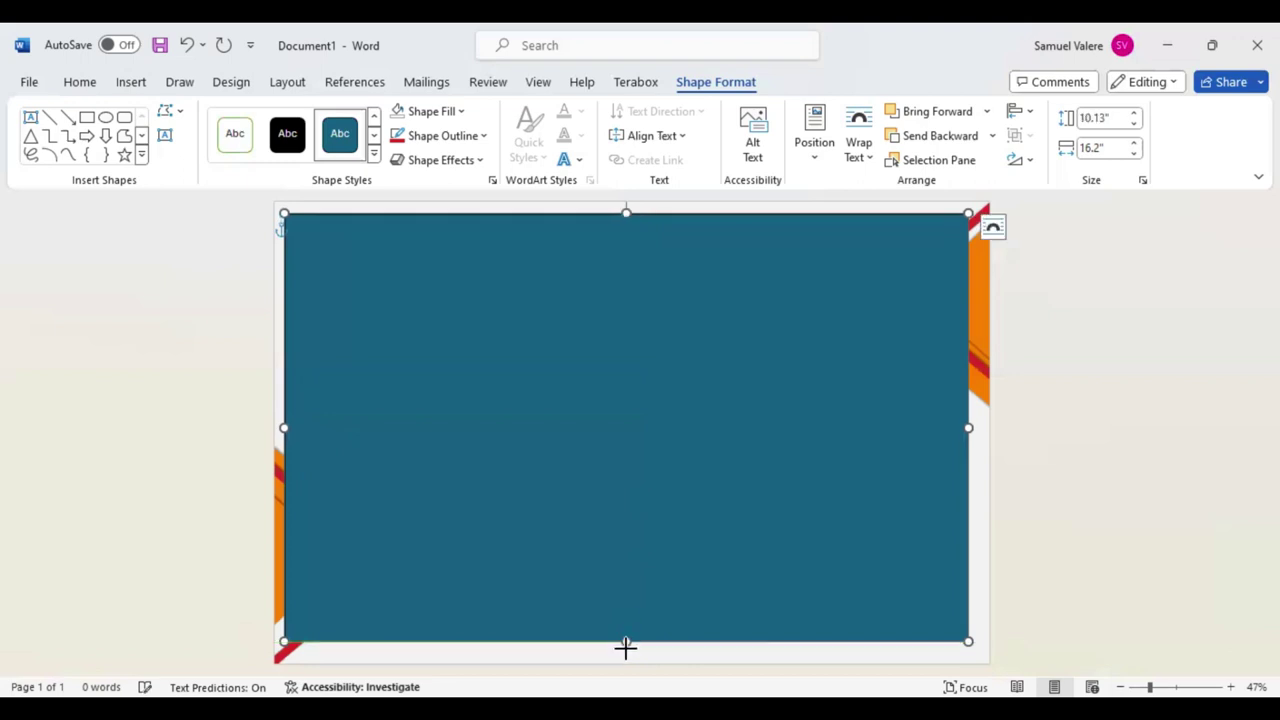
left_click_drag(625, 648, 629, 651)
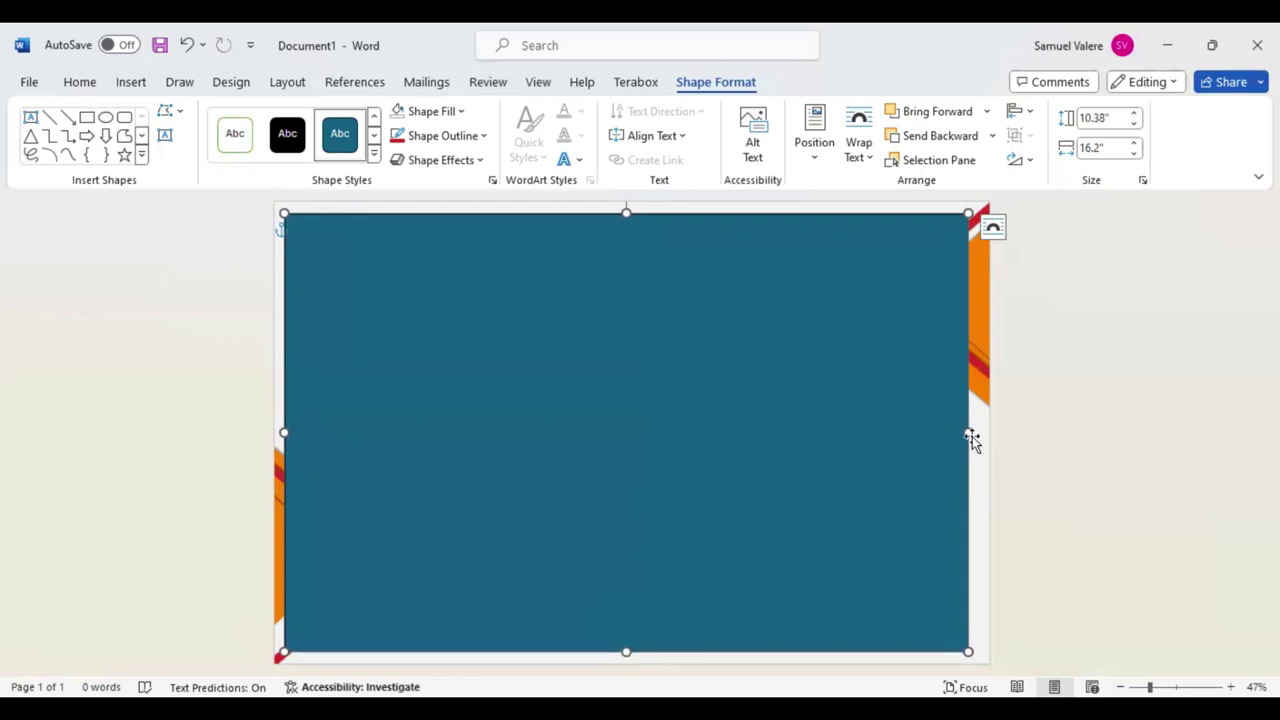
left_click_drag(970, 432, 977, 432)
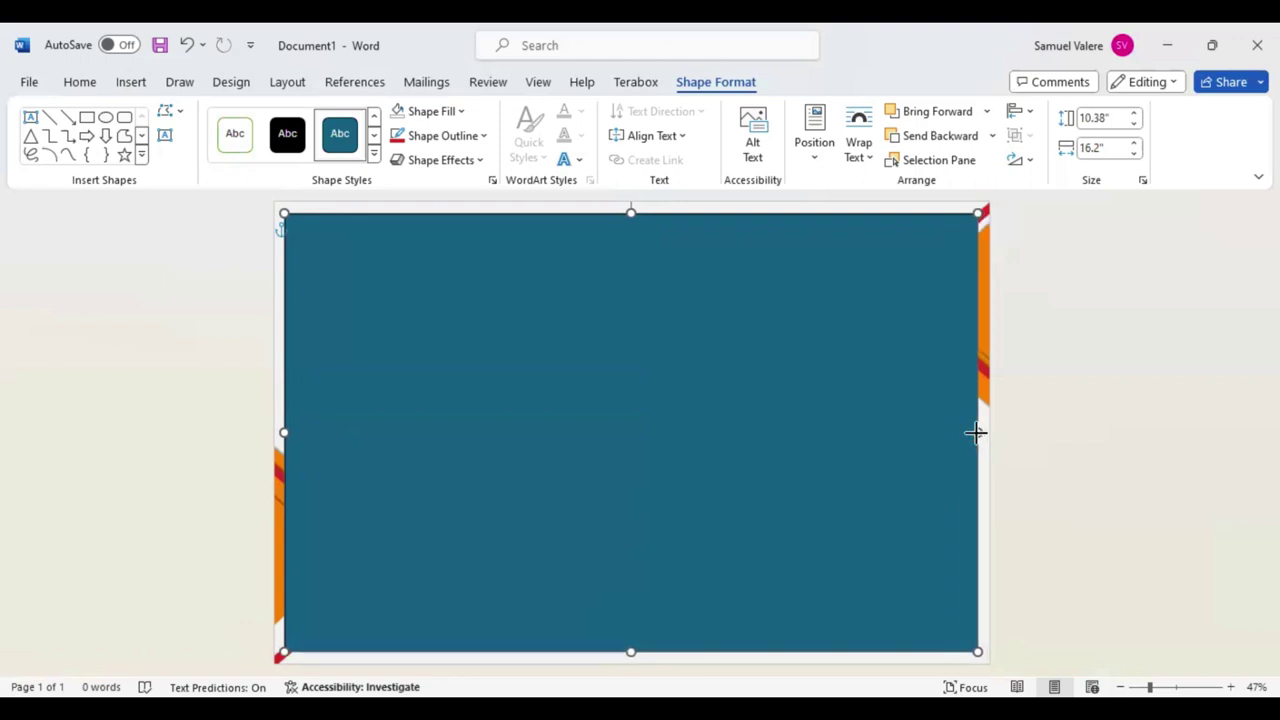
left_click_drag(795, 441, 757, 234)
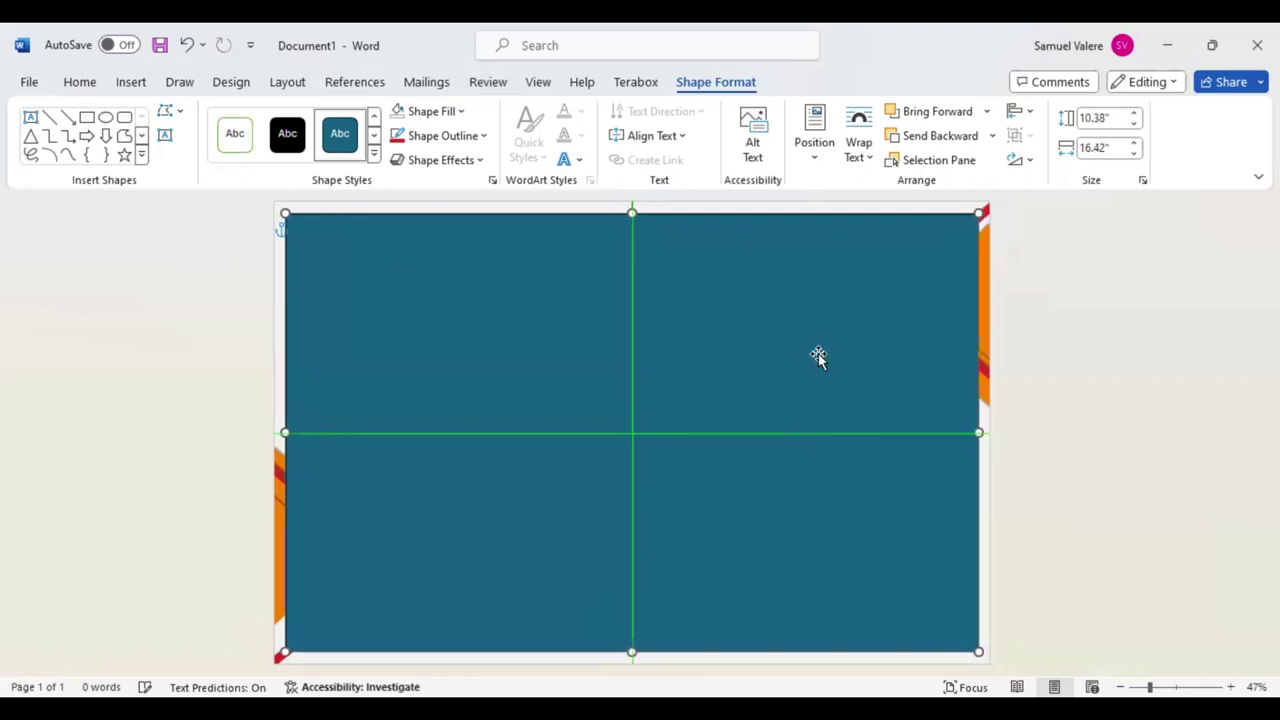
Send the rectangle backward behind the corner graphics
left_click(935, 137)
left_click(935, 137)
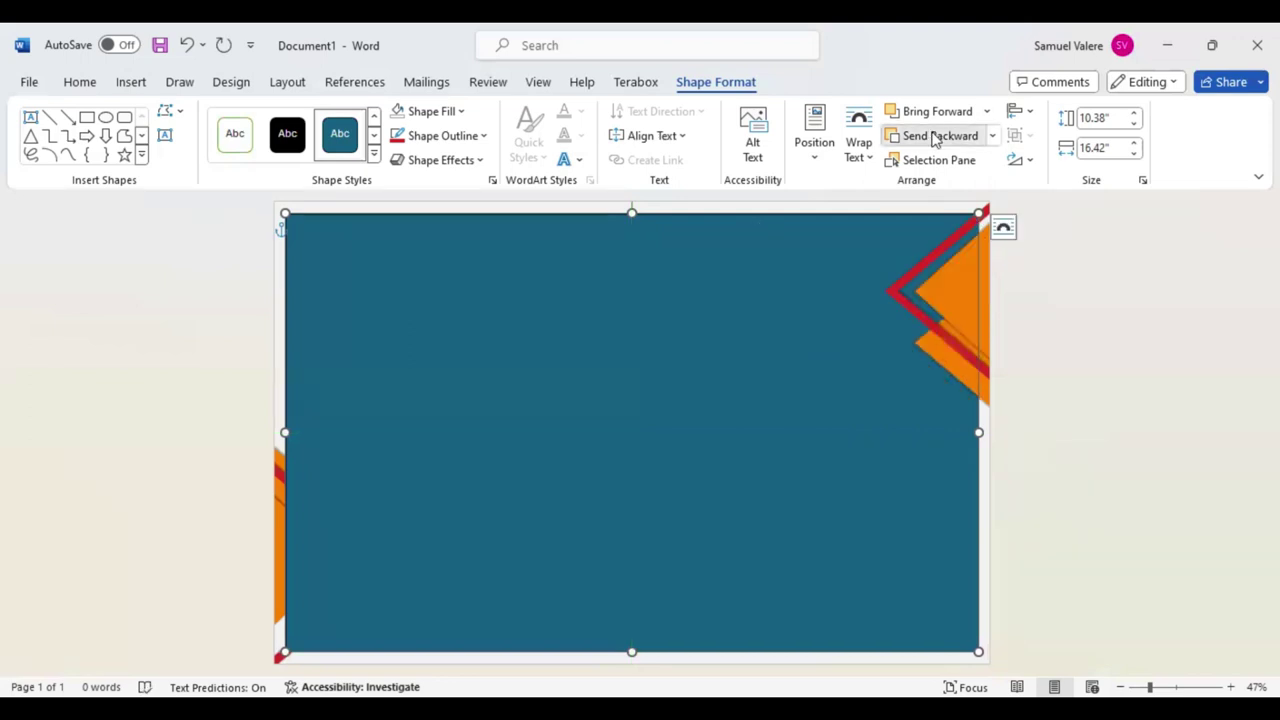
left_click(935, 137)
left_click(935, 137)
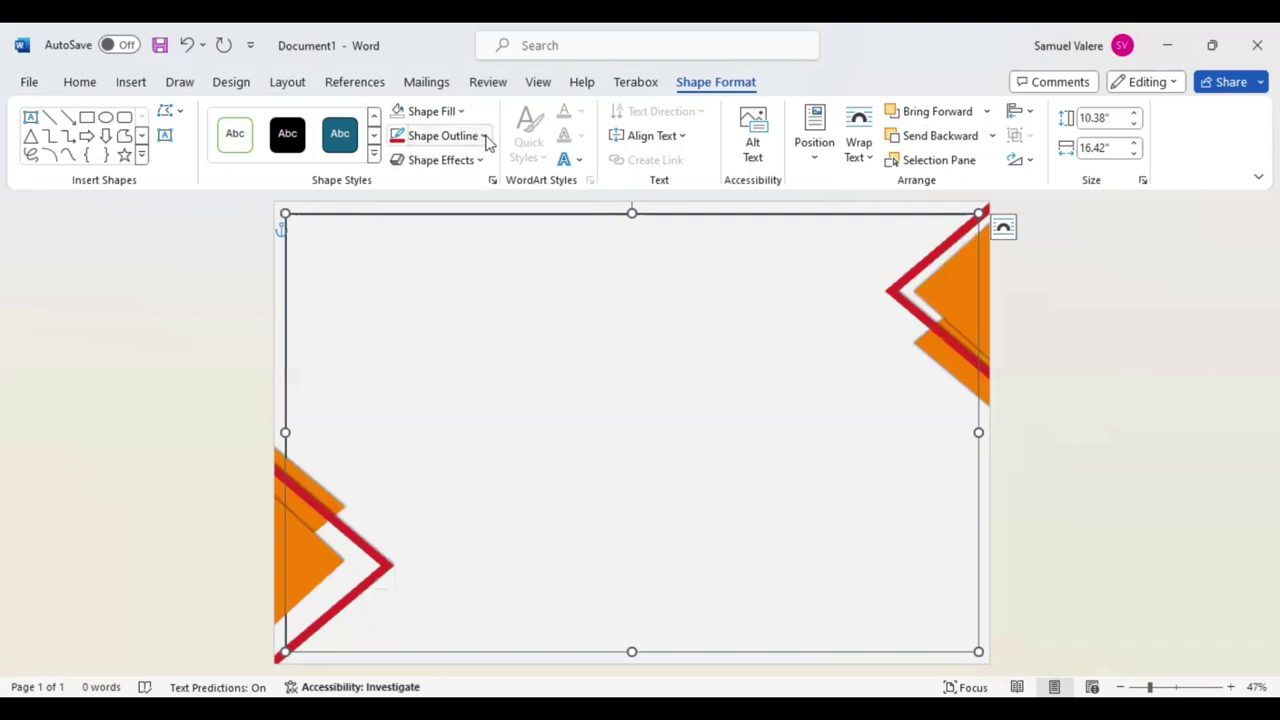
Give the rectangle a red outline
left_click(484, 135)
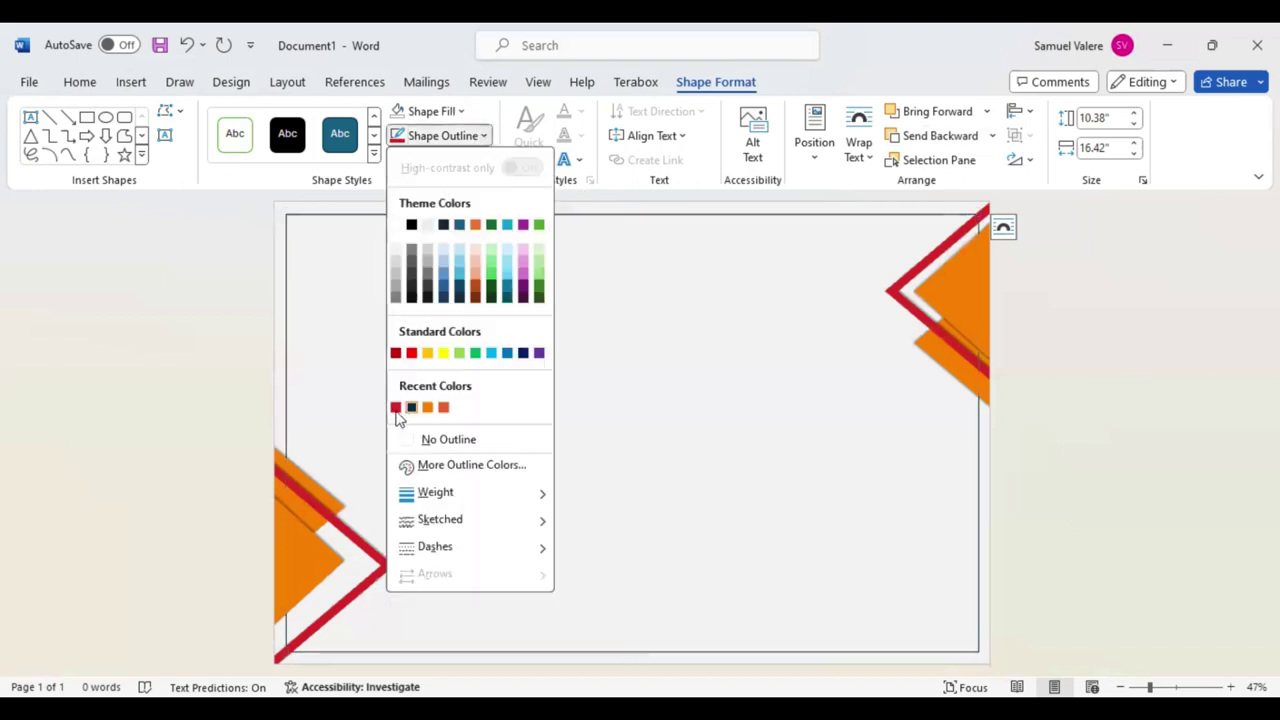
left_click(484, 136)
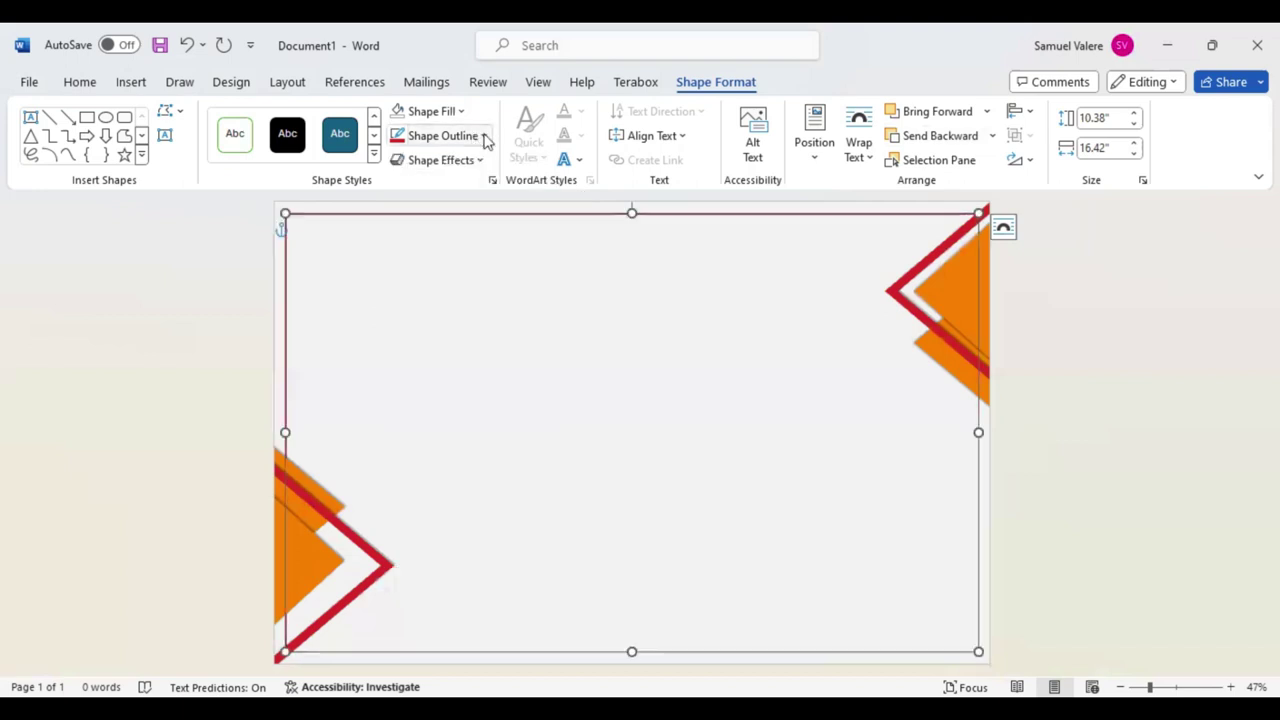
left_click(484, 136)
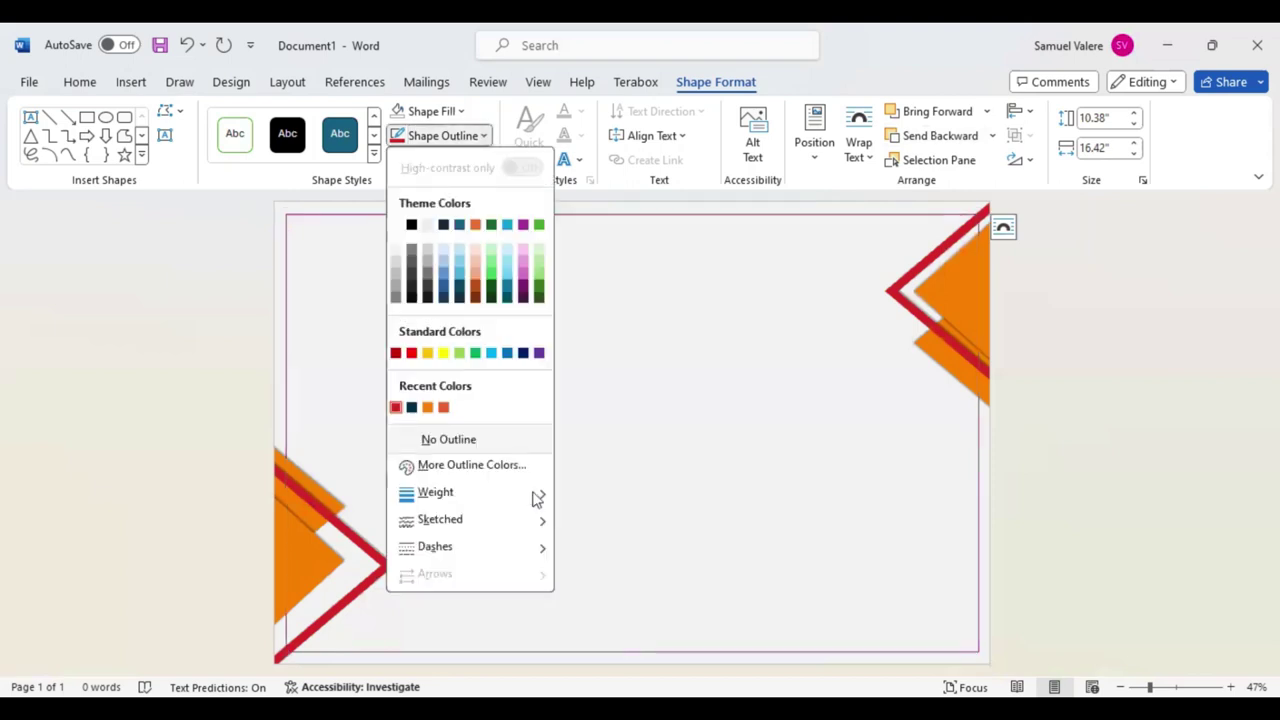
mouse_move(435, 492)
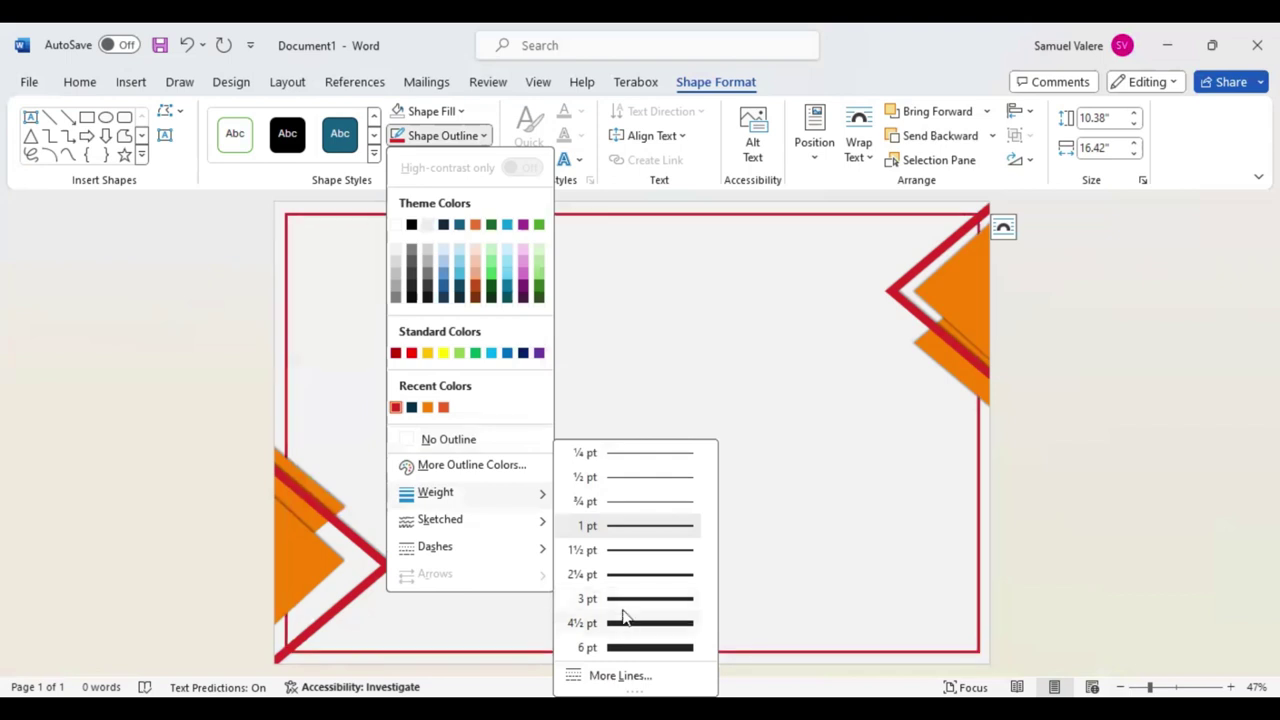
Set the rectangle's outline to 3 pt, then add a top text box reading 'Certificate'
left_click(629, 600)
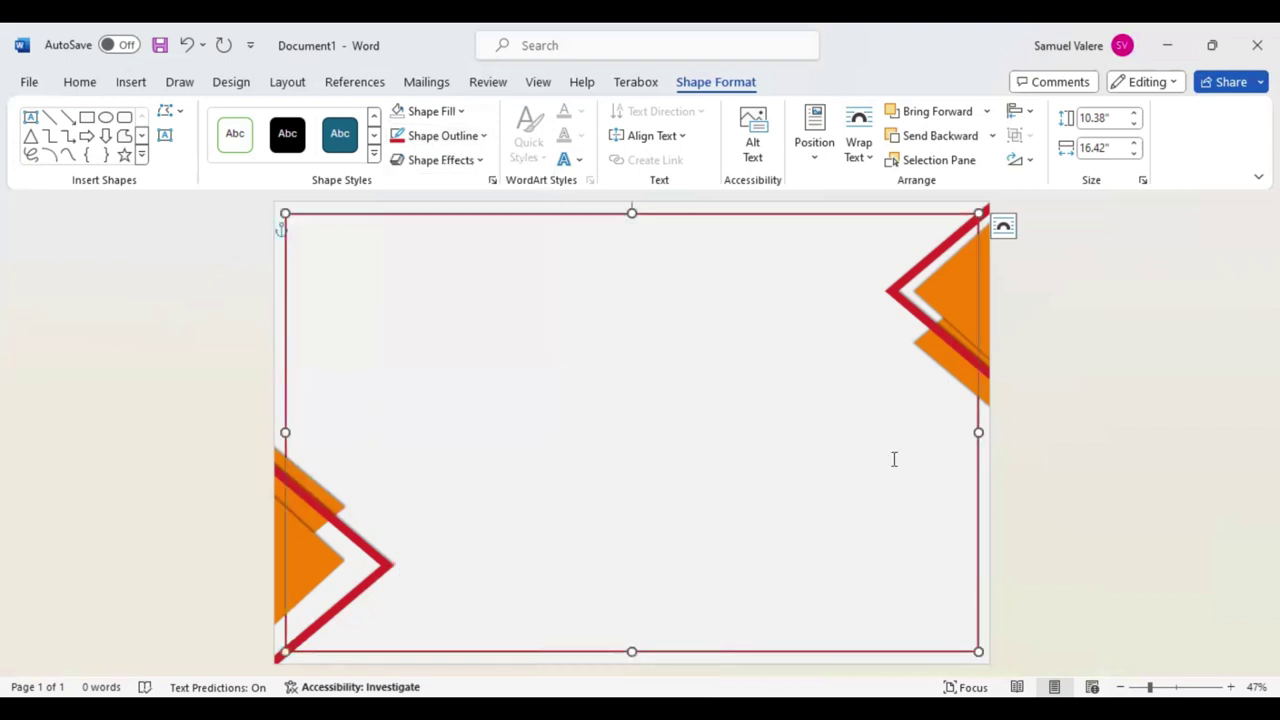
left_click(606, 380)
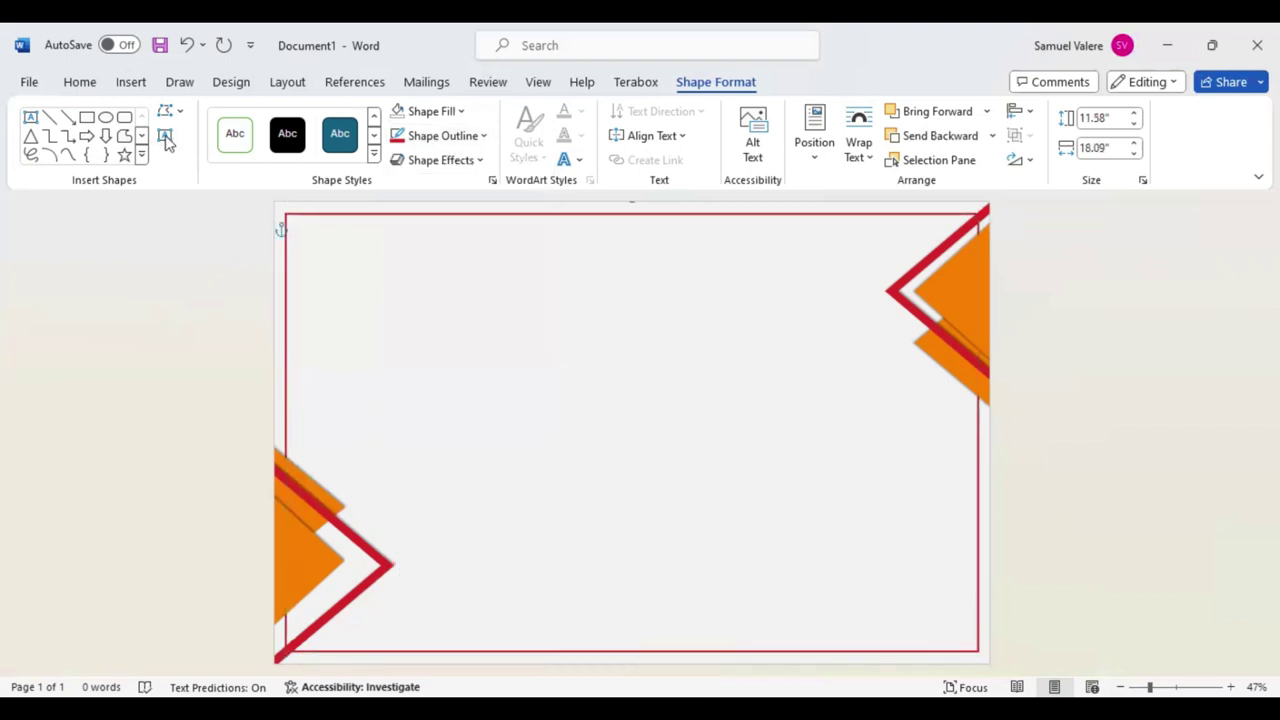
left_click(166, 137)
left_click_drag(440, 258, 783, 327)
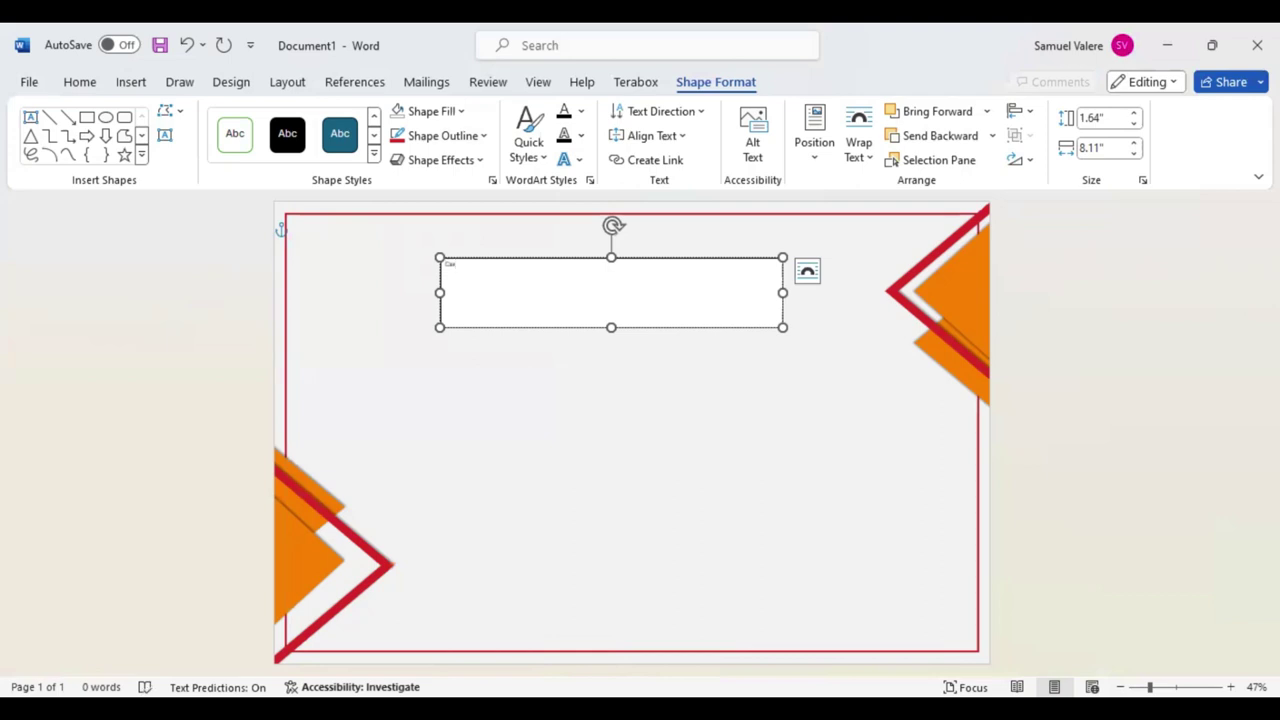
type("rtific")
type("ate")
left_click_drag(479, 266, 444, 266)
Centre the word in its box and set the font to Baskerville Old Face
left_click(80, 84)
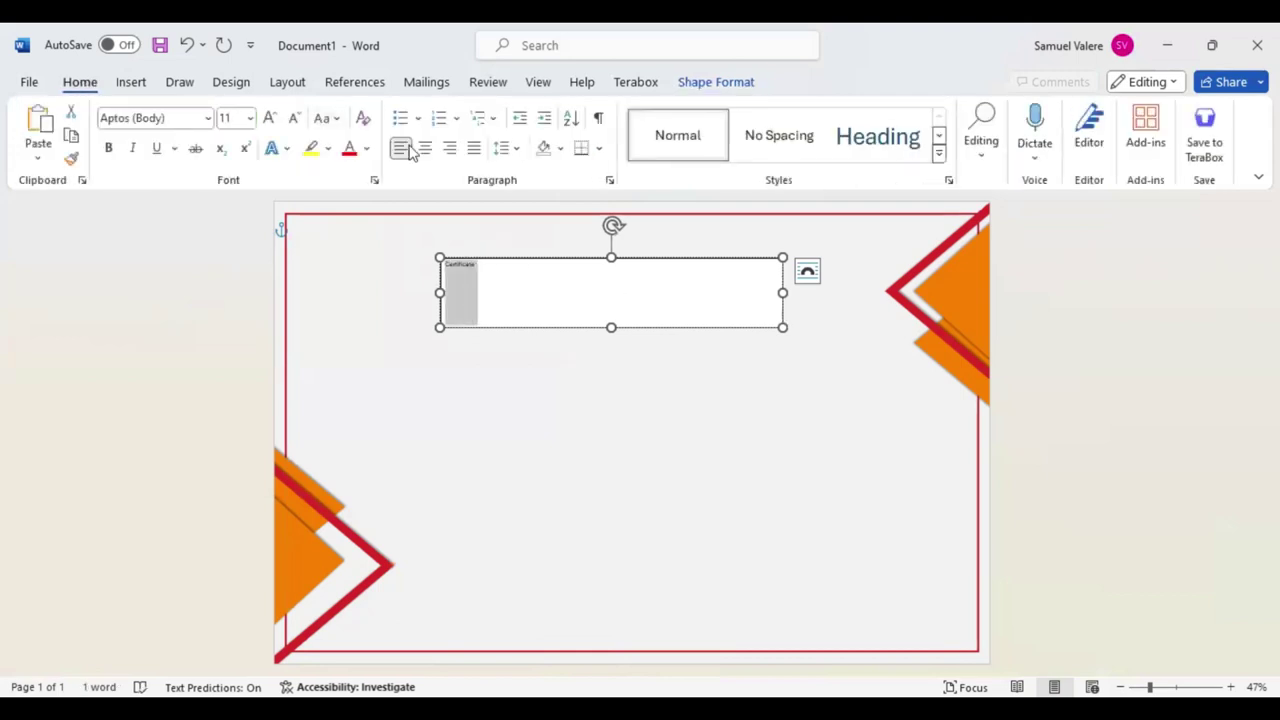
left_click(425, 148)
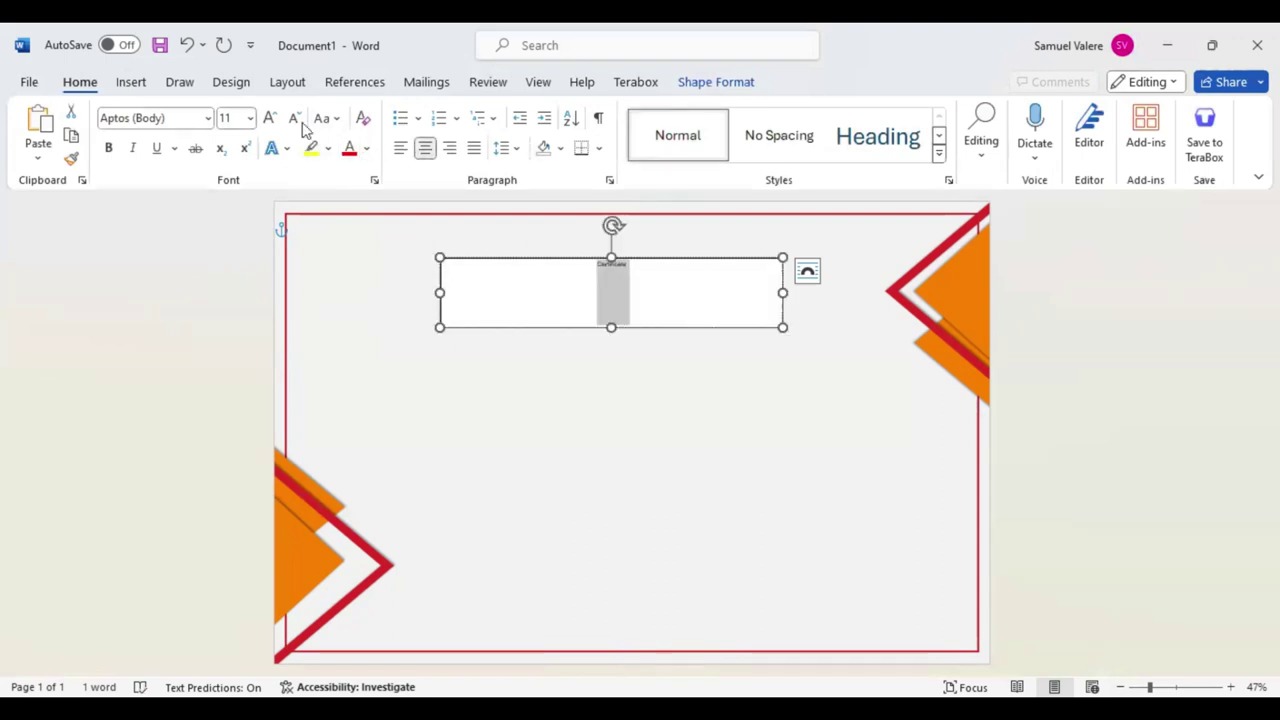
left_click(174, 117)
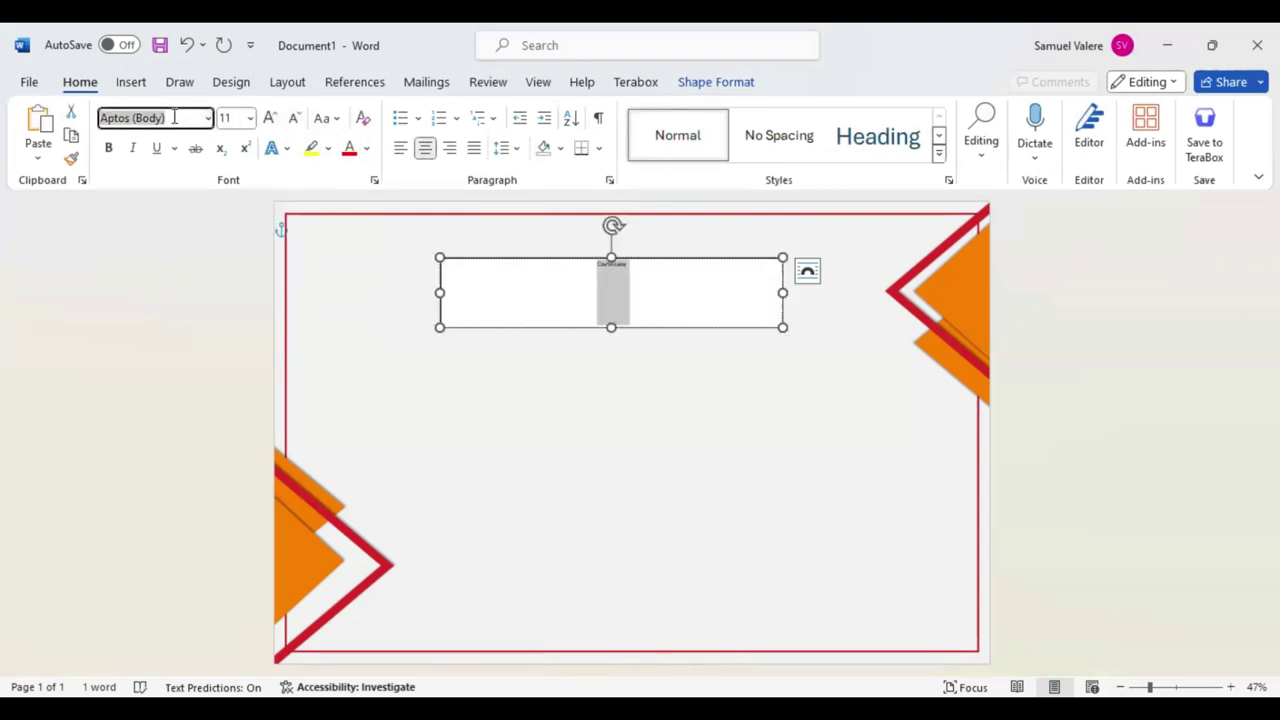
type("Baskerville Old Face")
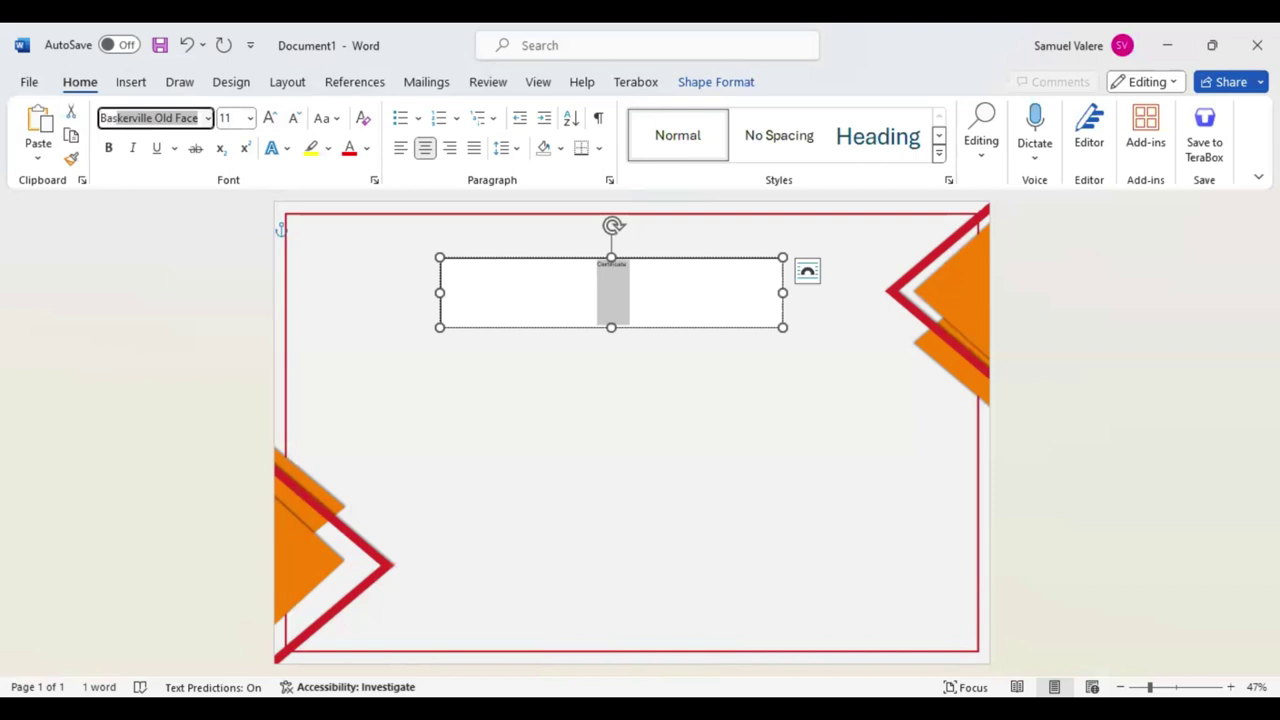
key("Return")
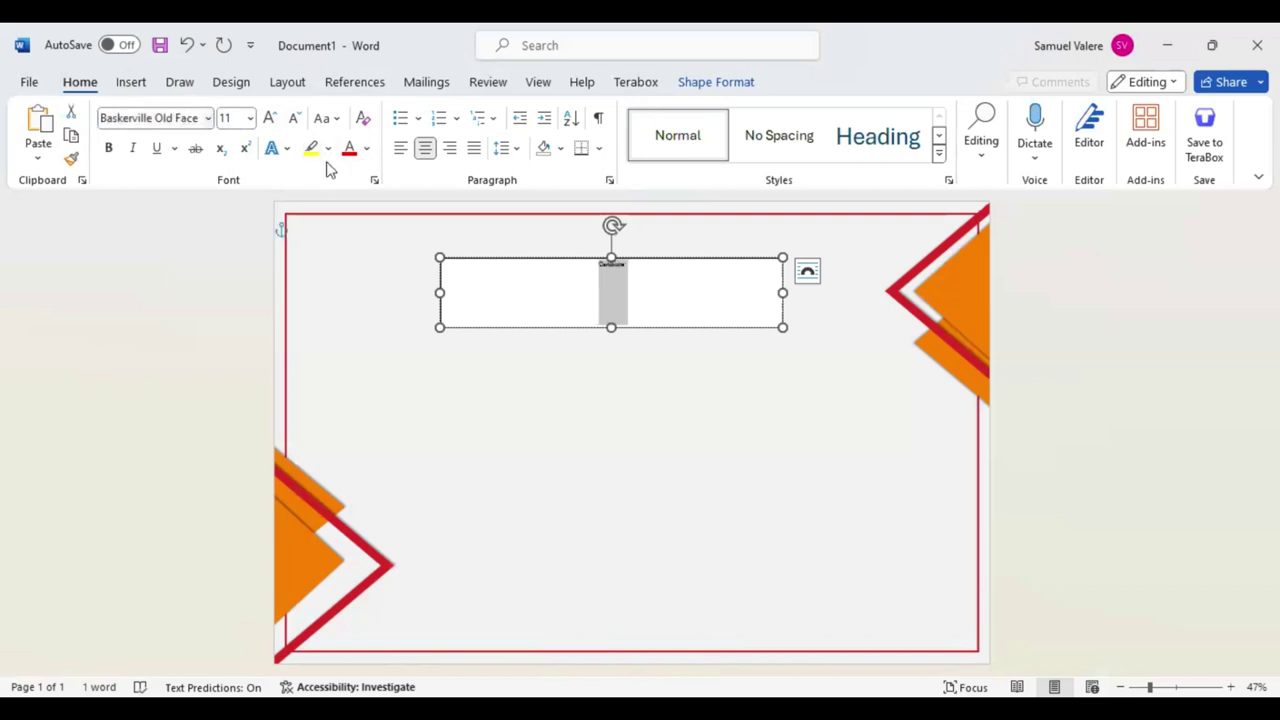
Make the heading uppercase CERTIFICATE at 90 pt
left_click(270, 118)
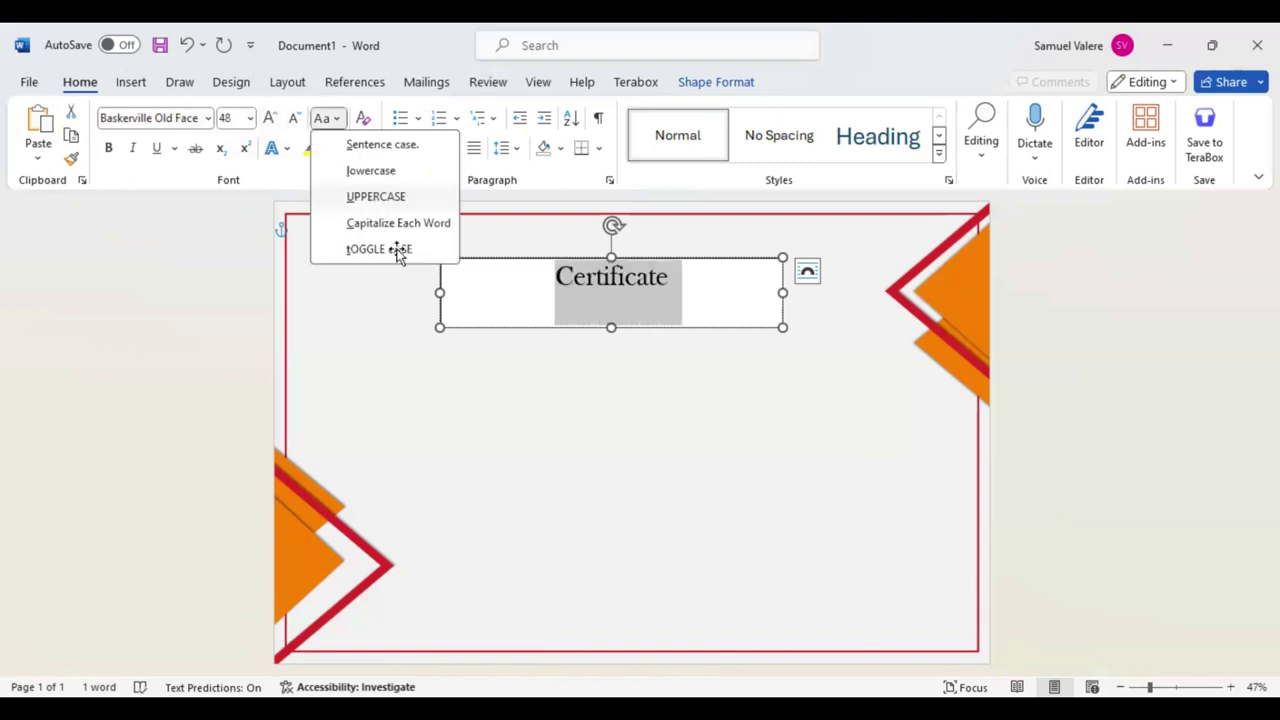
left_click(390, 197)
left_click(269, 119)
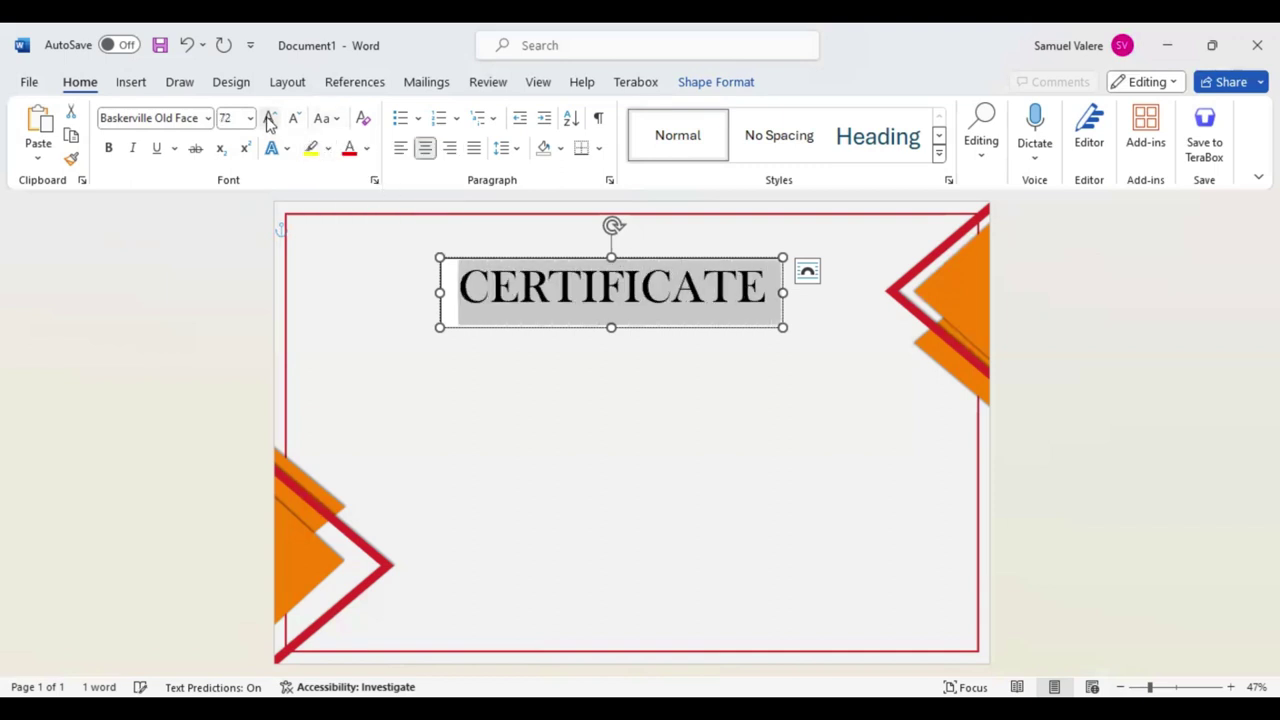
left_click(269, 119)
left_click(269, 119)
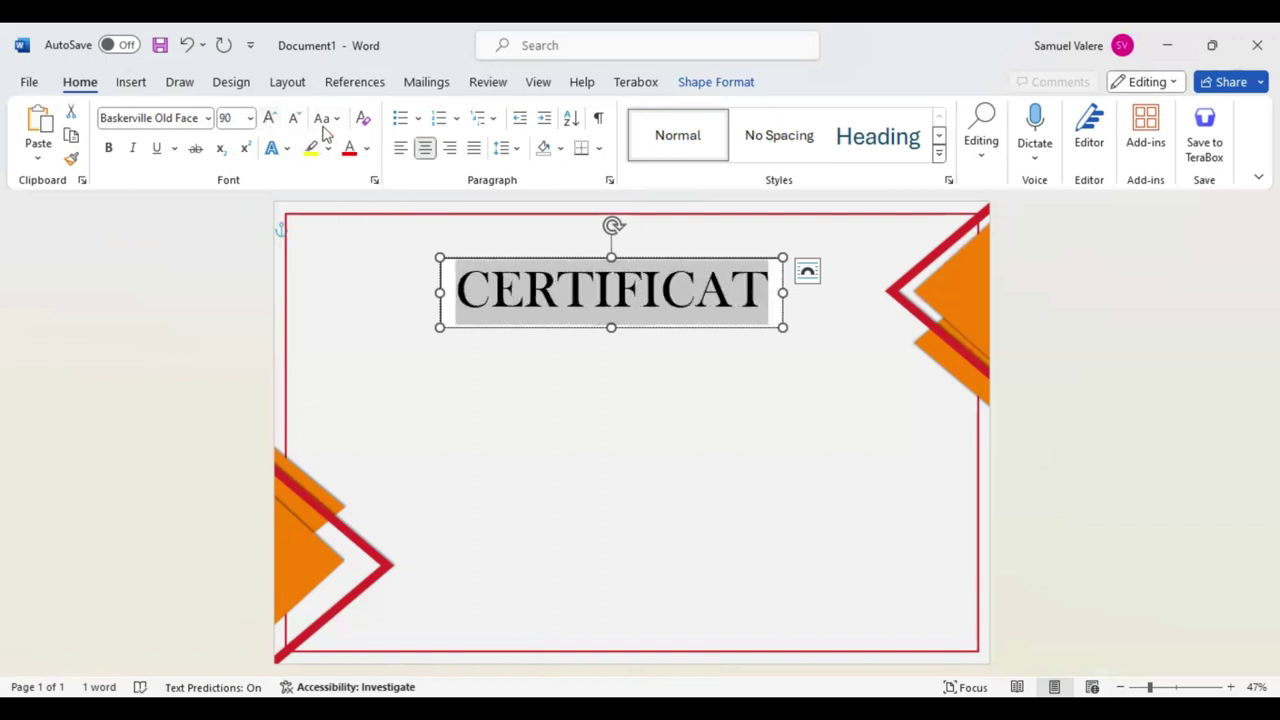
left_click(296, 119)
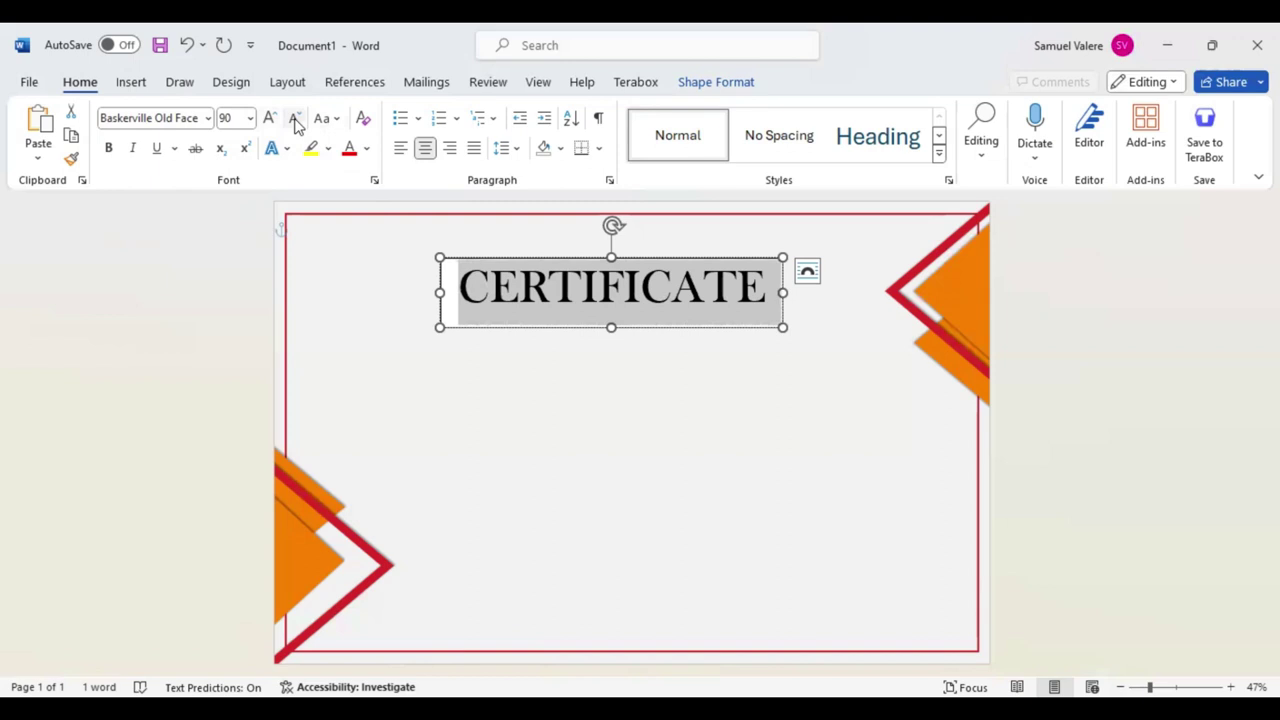
left_click(269, 119)
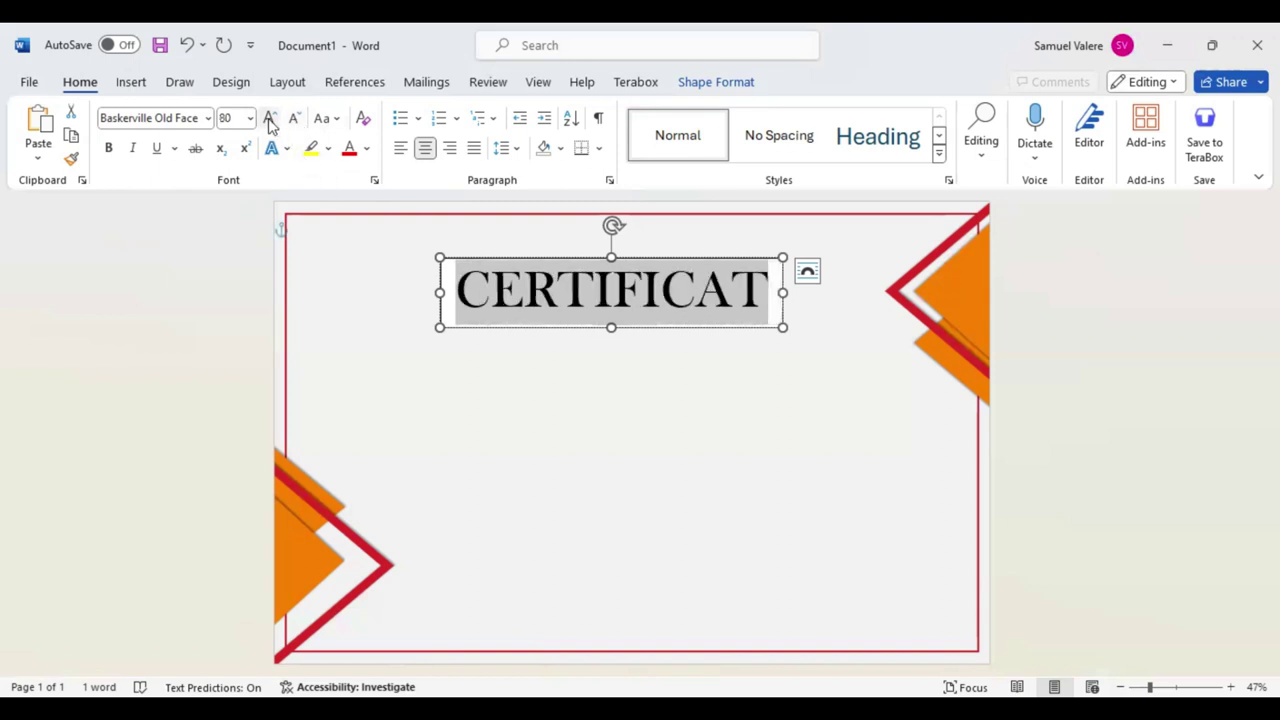
Widen the heading box to 9.09" and nudge it down, centred on the page
key("Escape")
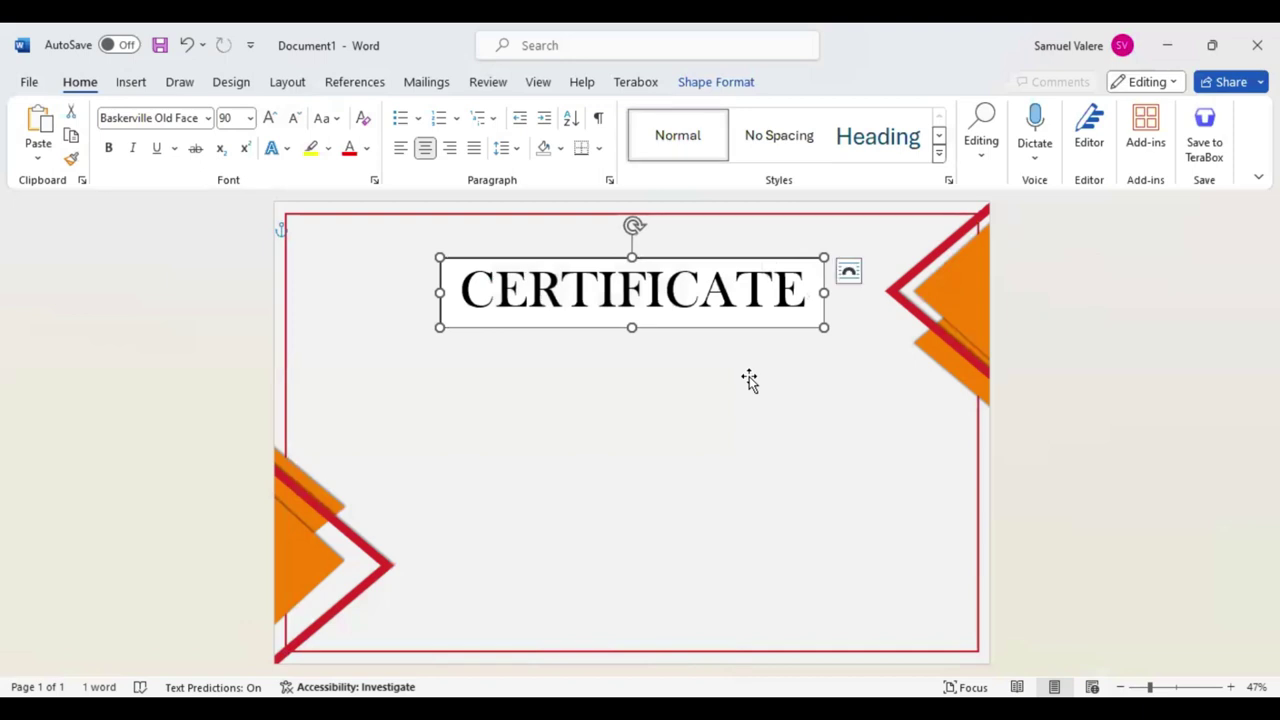
key("Down")
key("Down")
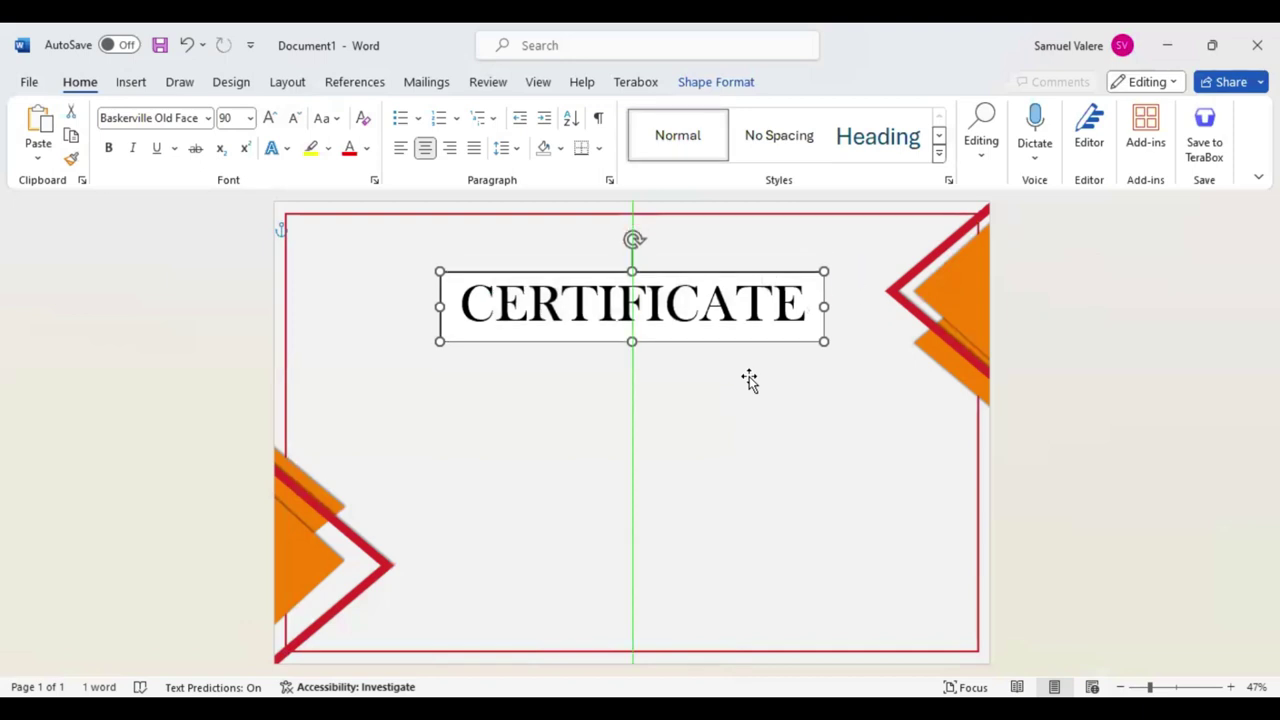
key("Down")
key("Down")
key("Down")
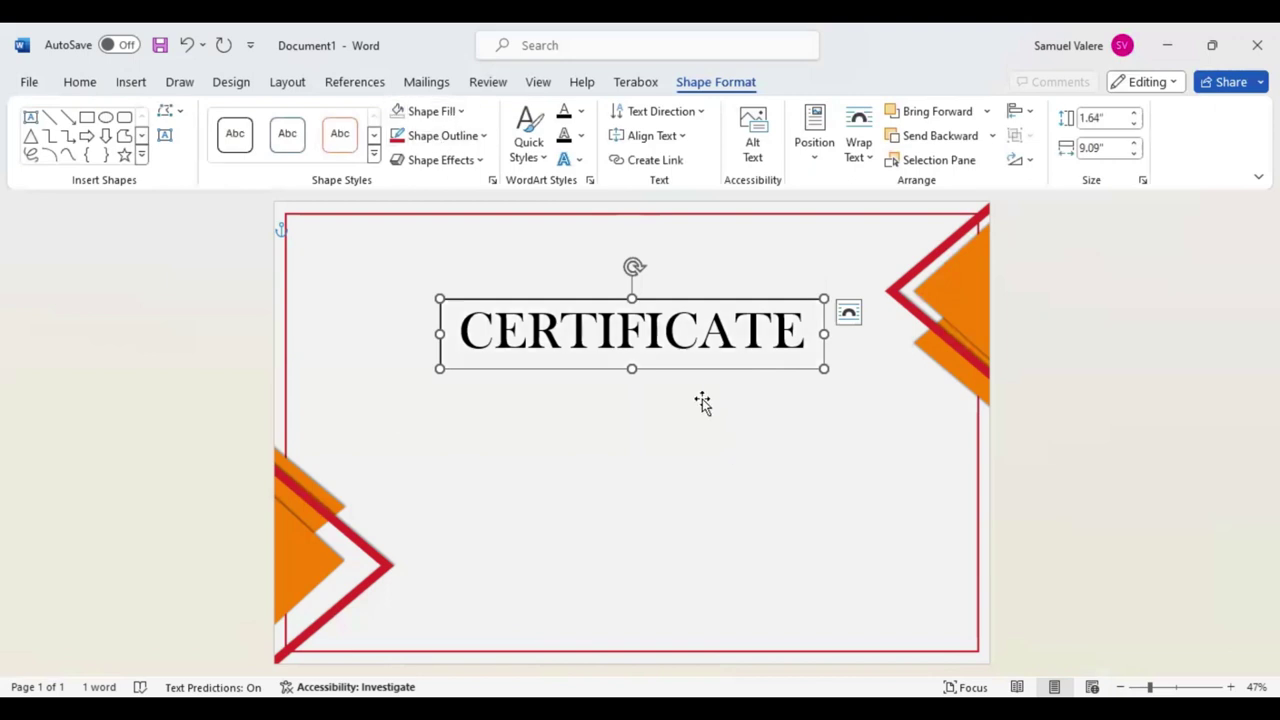
Set the CERTIFICATE box to No Outline and nudge it slightly up
left_click(484, 137)
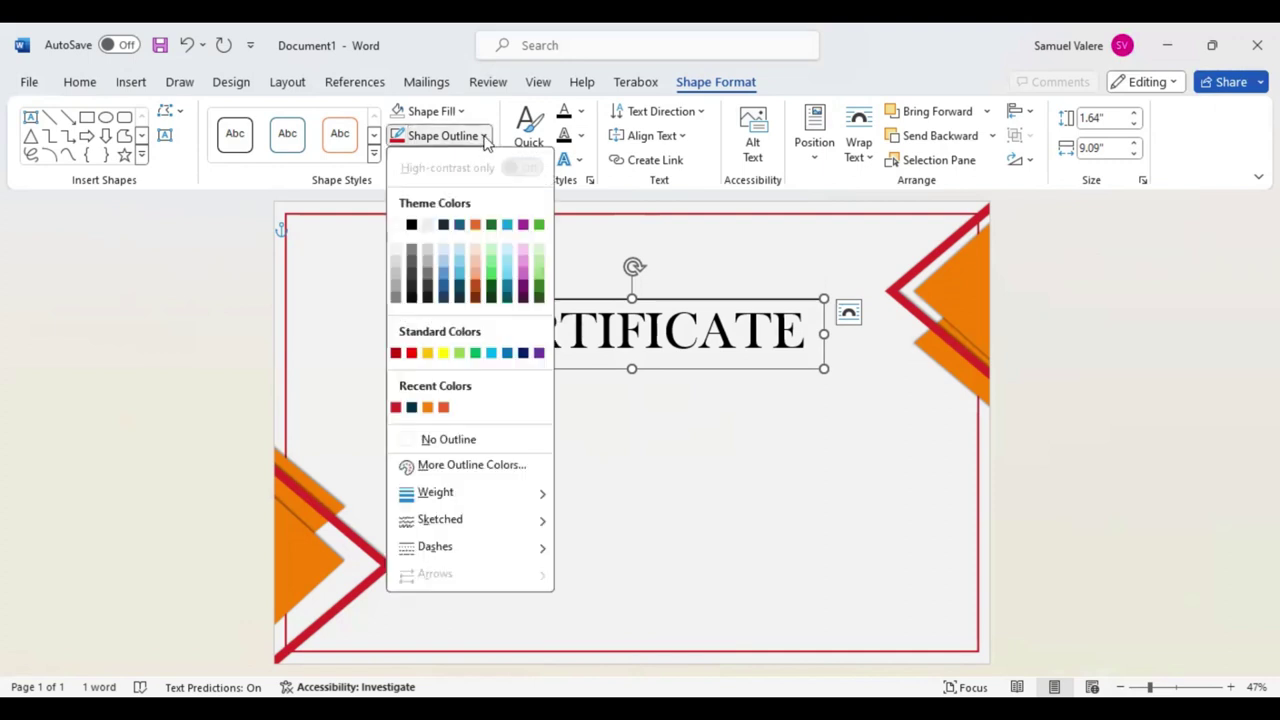
left_click(600, 406)
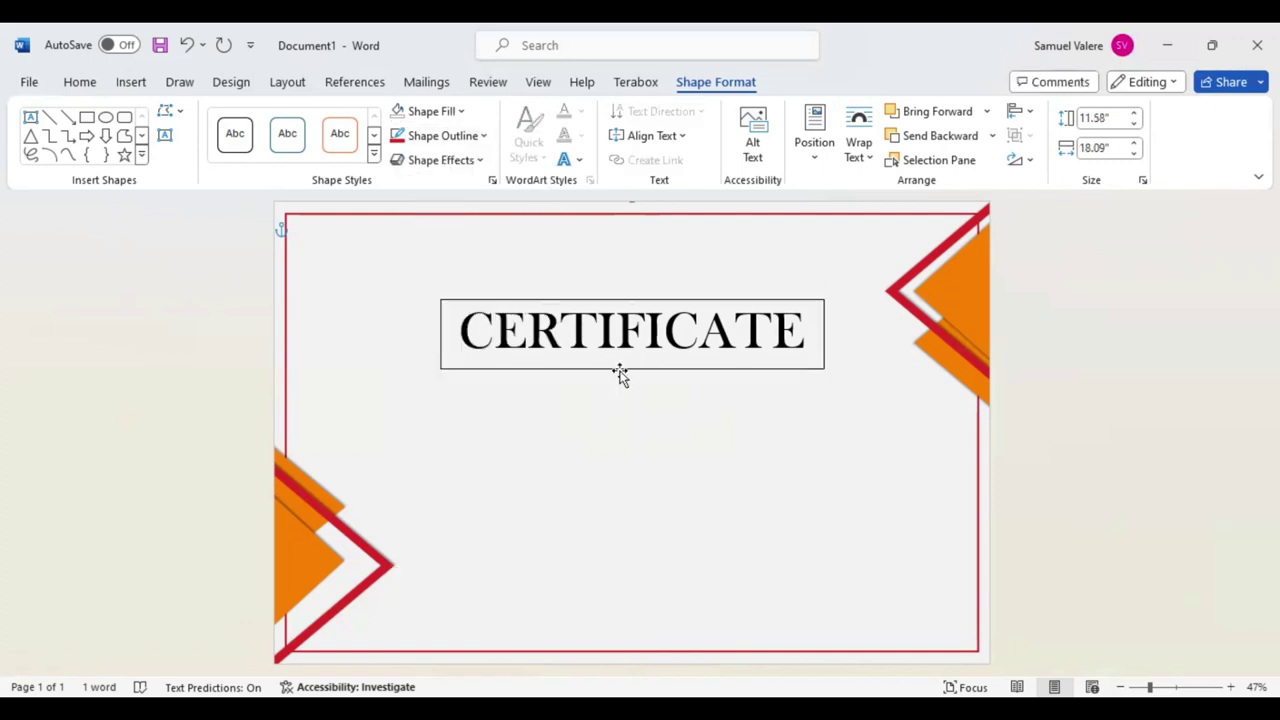
left_click(620, 366)
left_click(617, 367)
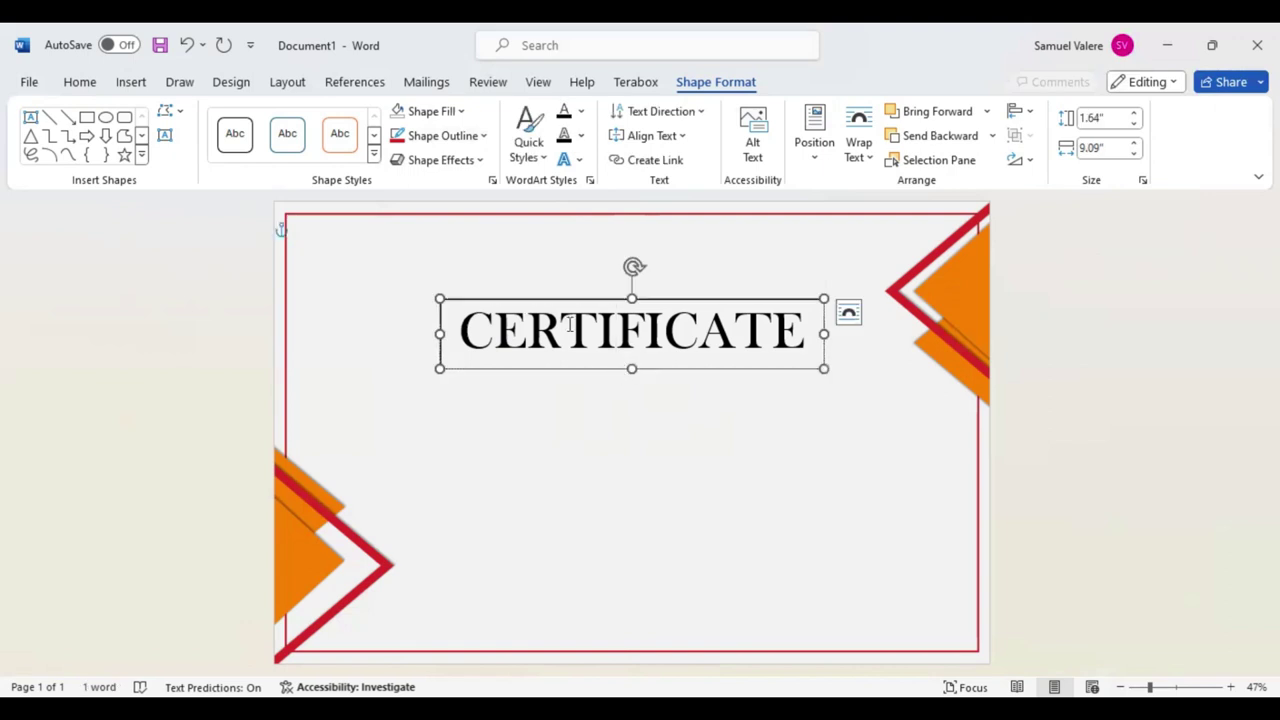
left_click(484, 137)
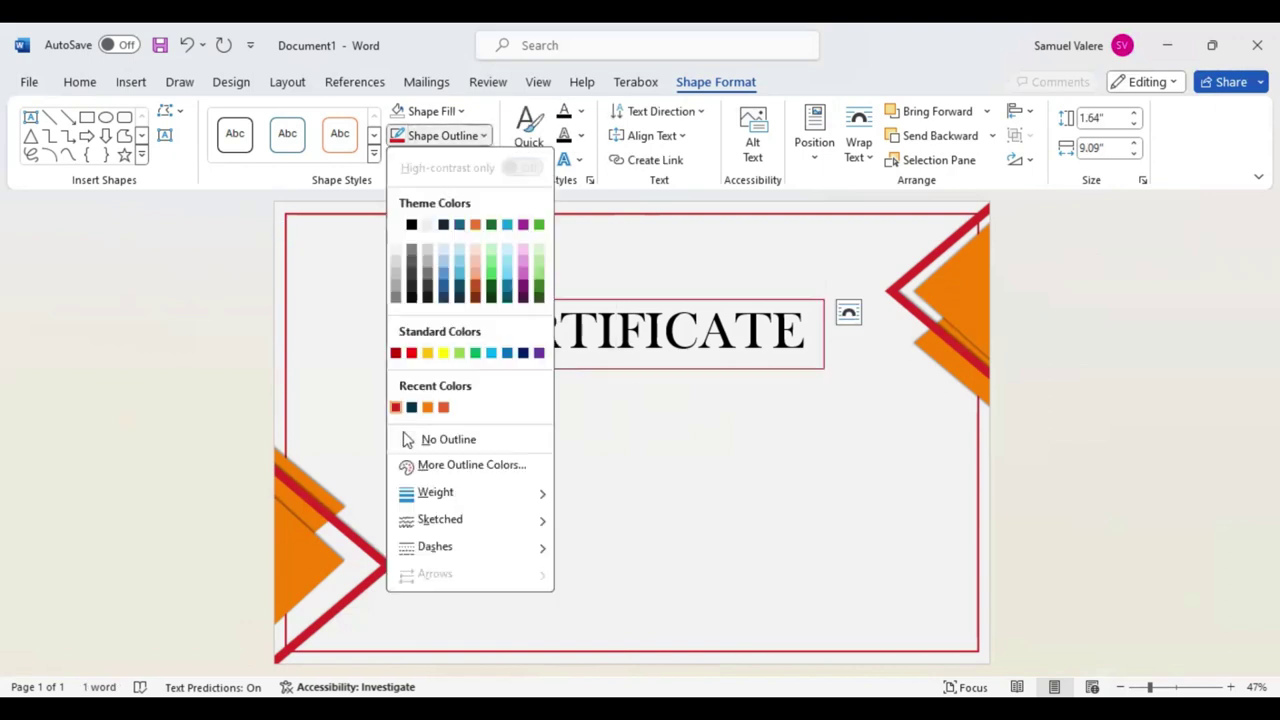
left_click(425, 440)
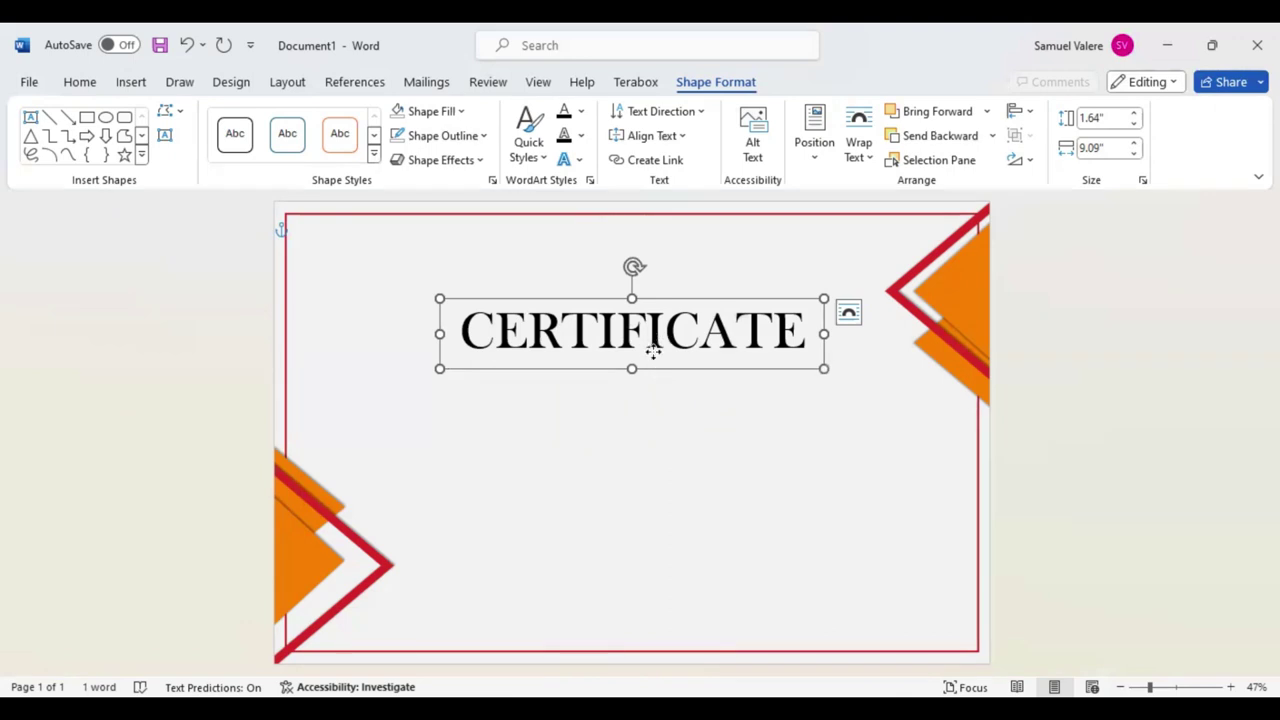
key("Up")
key("Up")
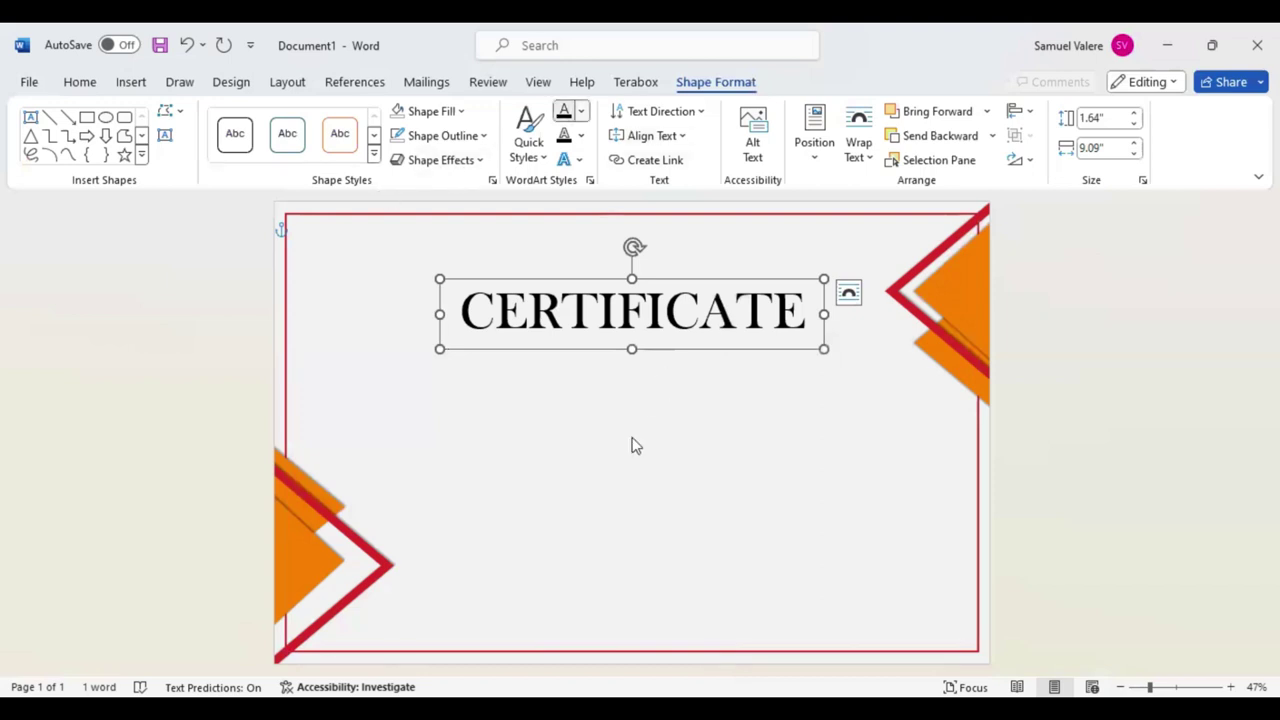
Switch the heading text to a gradient fill with an orange end stop
left_click(581, 111)
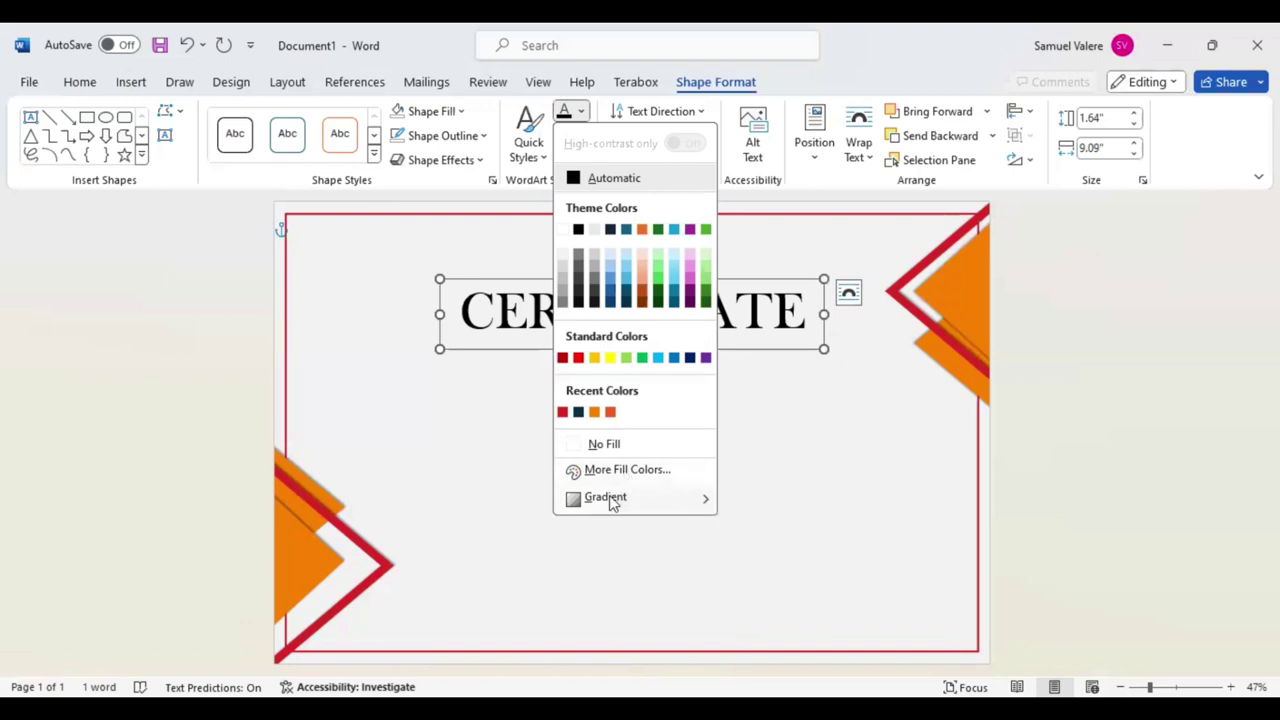
mouse_move(606, 497)
left_click(779, 677)
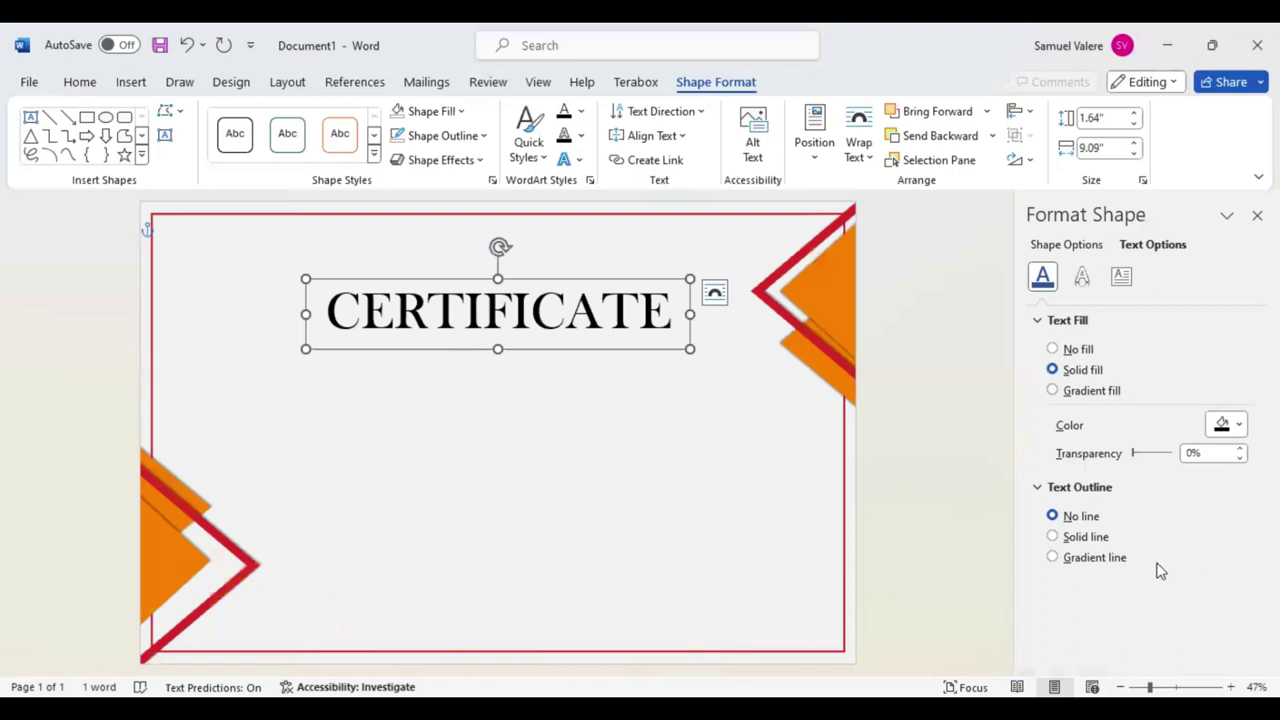
left_click(1234, 561)
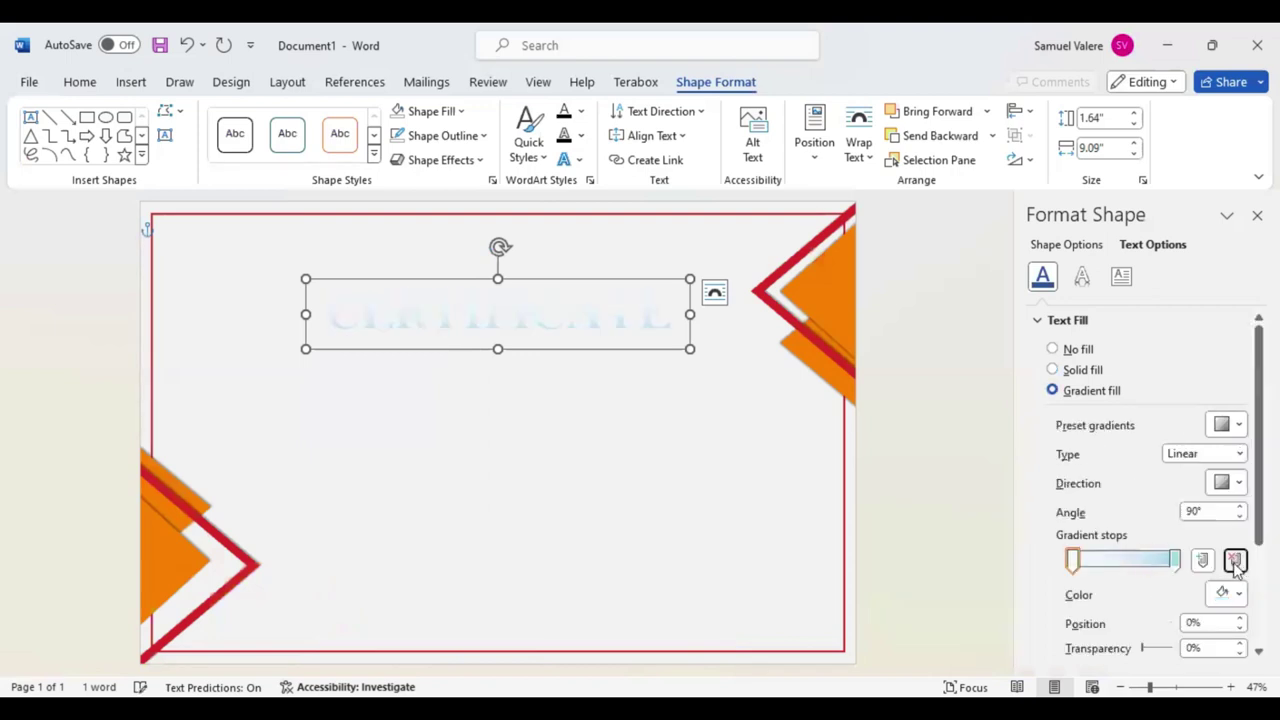
left_click(1175, 561)
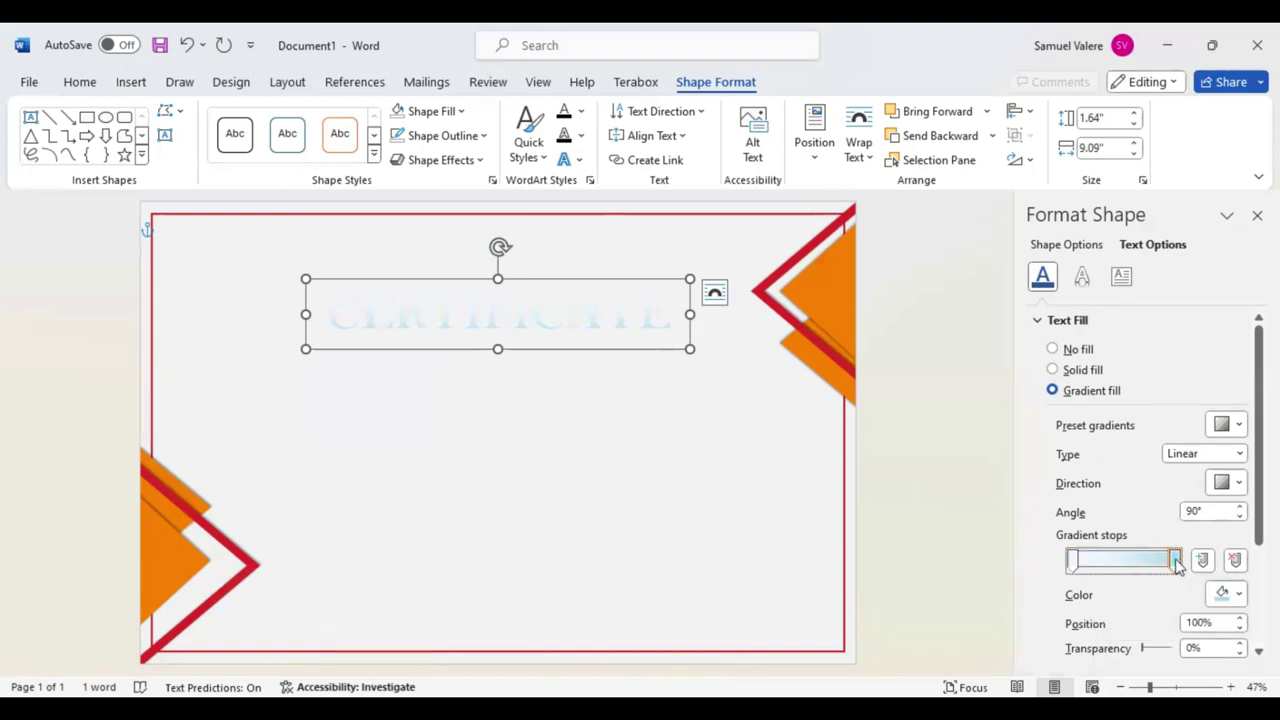
left_click(1240, 598)
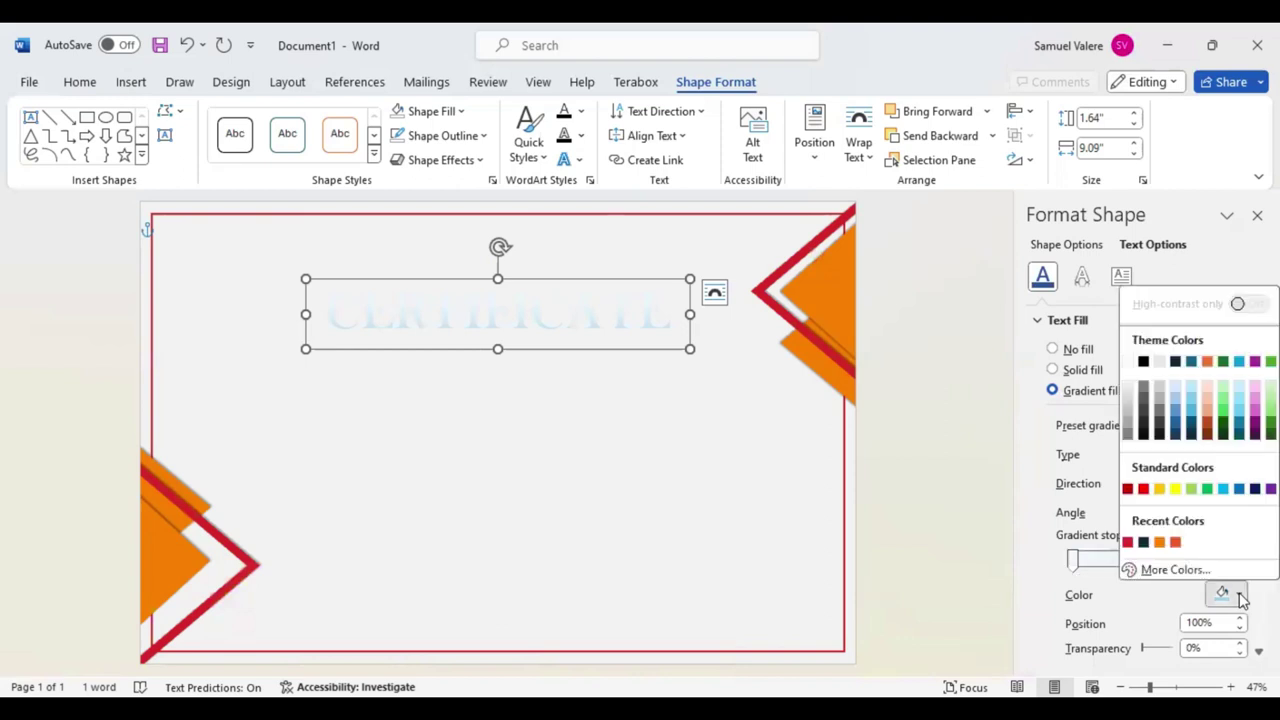
left_click(1158, 544)
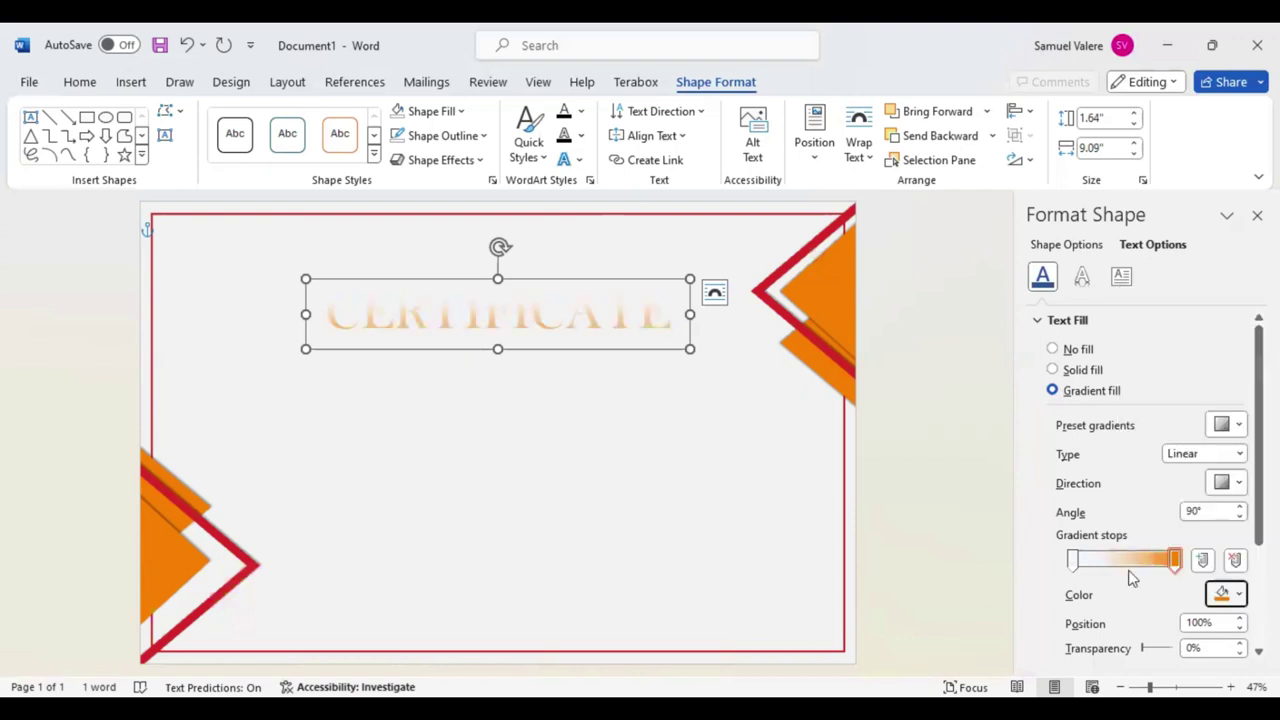
Make the gradient's start stop dark navy and move it to 33%
left_click(1073, 560)
left_click(1240, 595)
left_click(1160, 543)
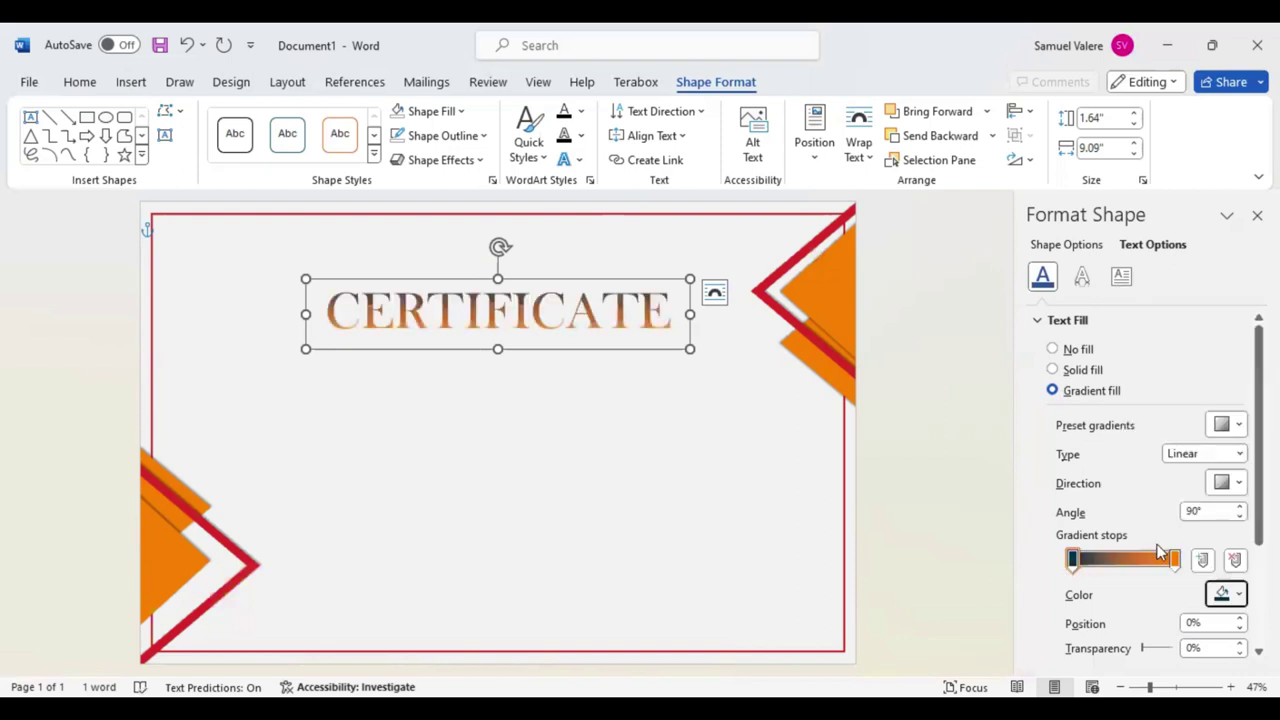
left_click_drag(1073, 560, 1110, 560)
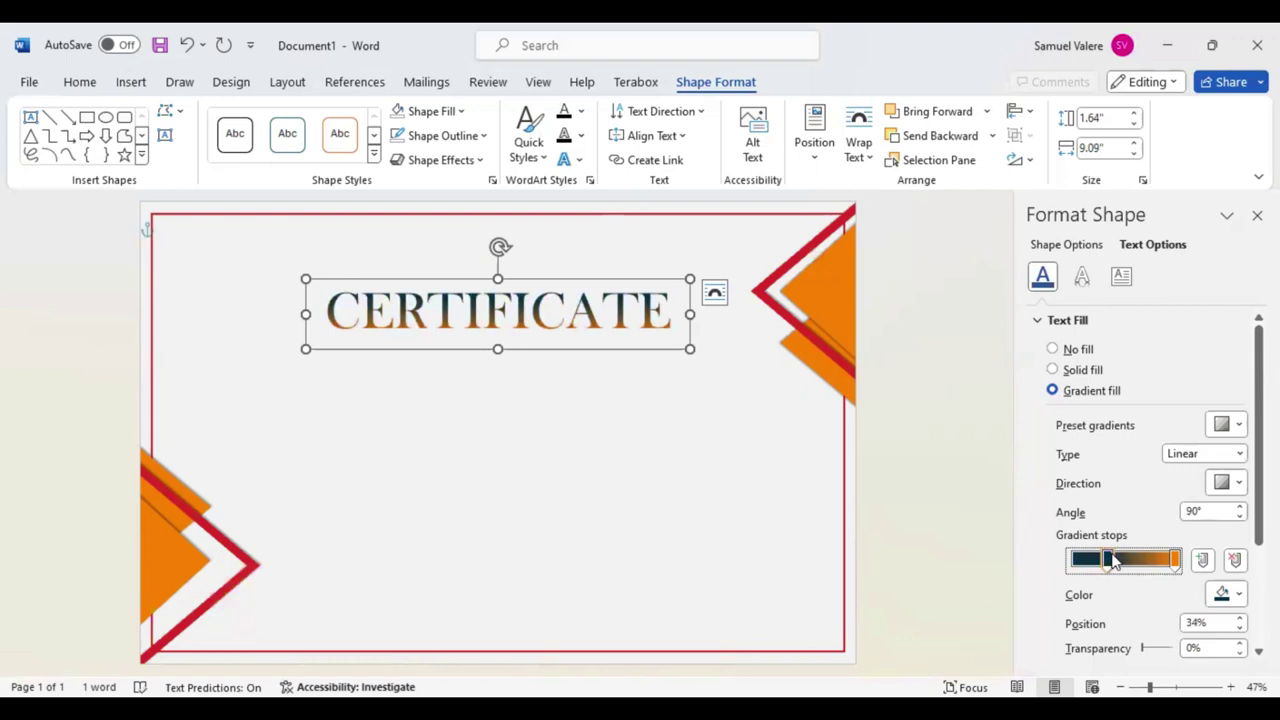
left_click_drag(1113, 562, 1108, 560)
left_click(1175, 562)
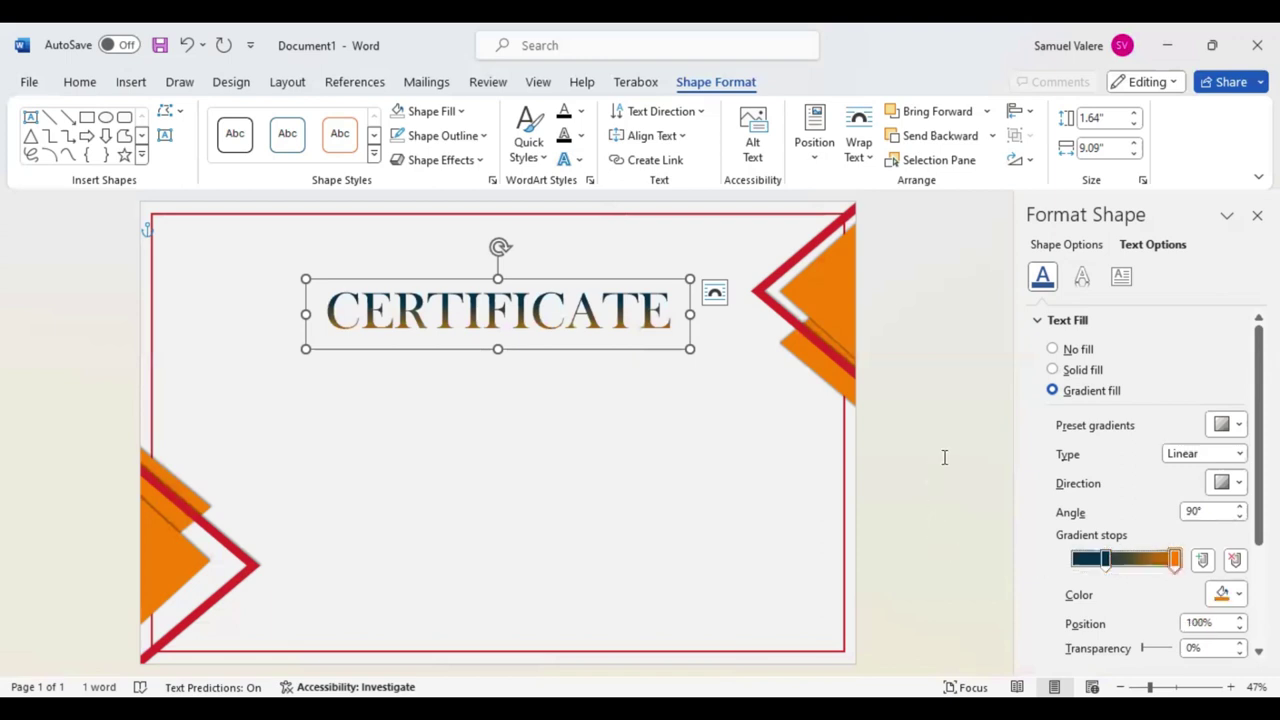
left_click(520, 360)
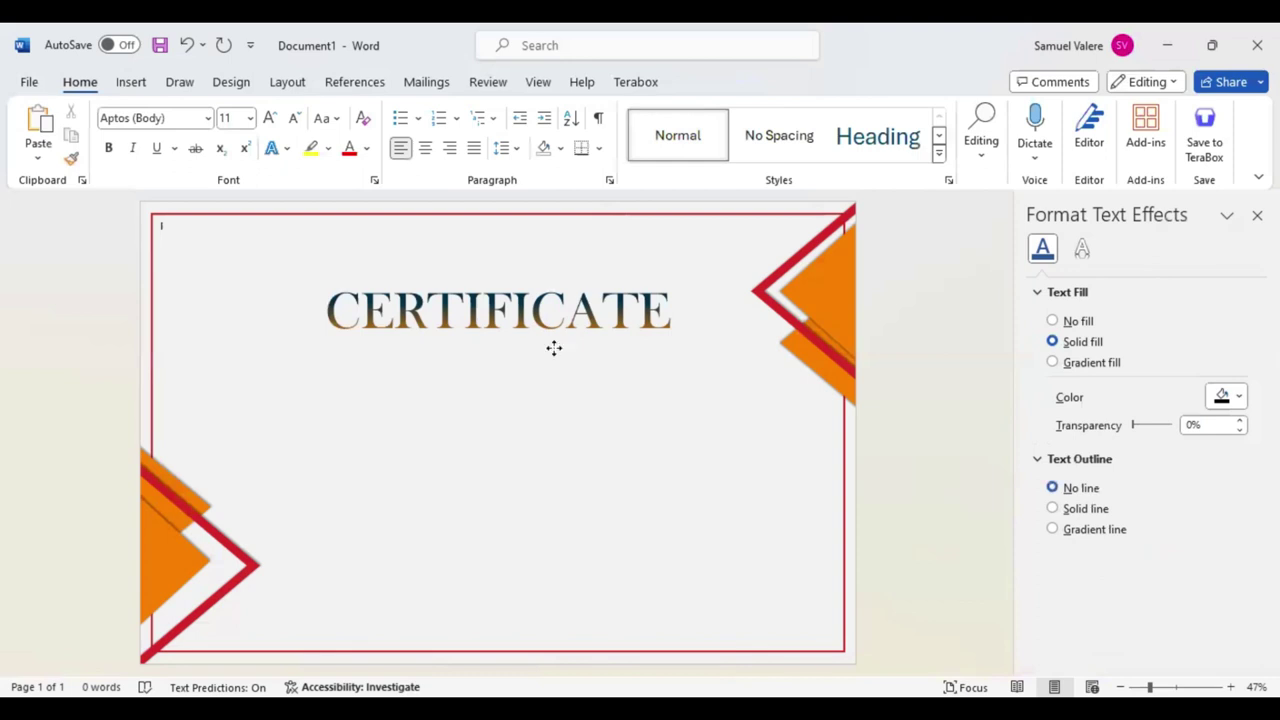
Copy the heading box below itself, shrink it to 22 pt and type 'Of Achievement'
left_click(554, 347)
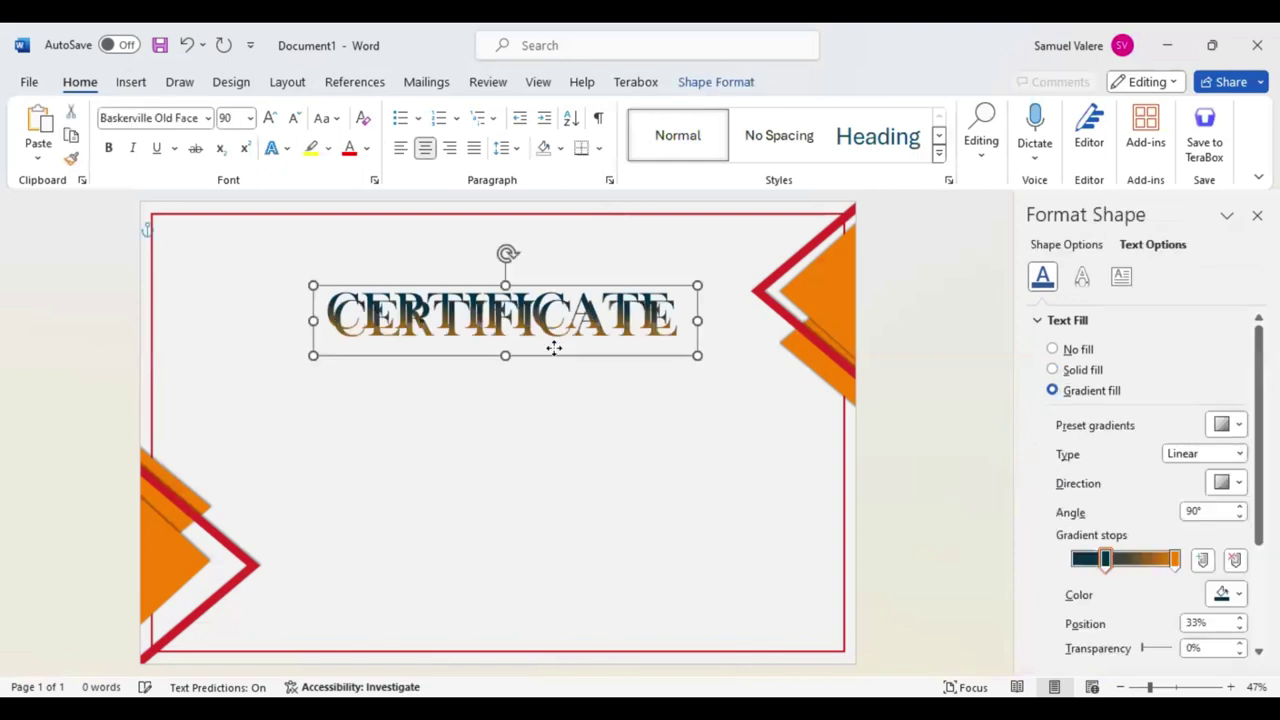
left_click_drag(554, 347, 548, 393)
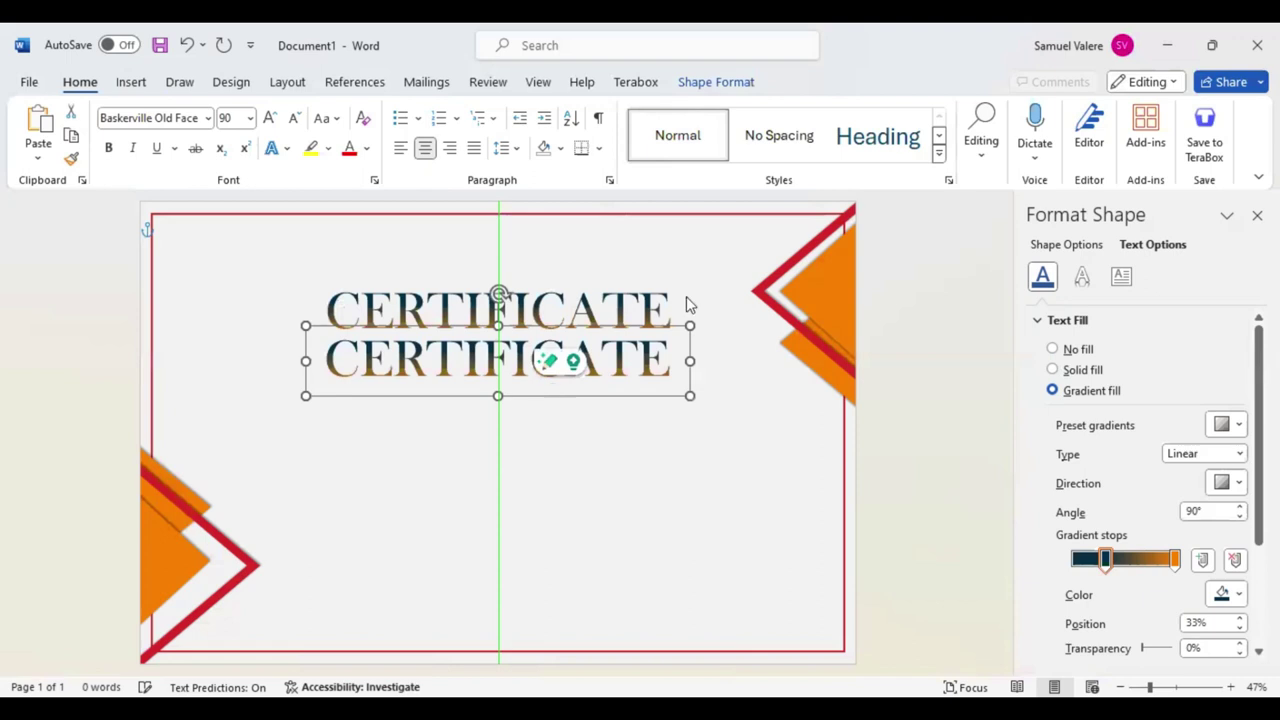
key("ctrl+a")
key("ctrl+shift+comma")
key("ctrl+shift+comma")
key("ctrl+shift+comma")
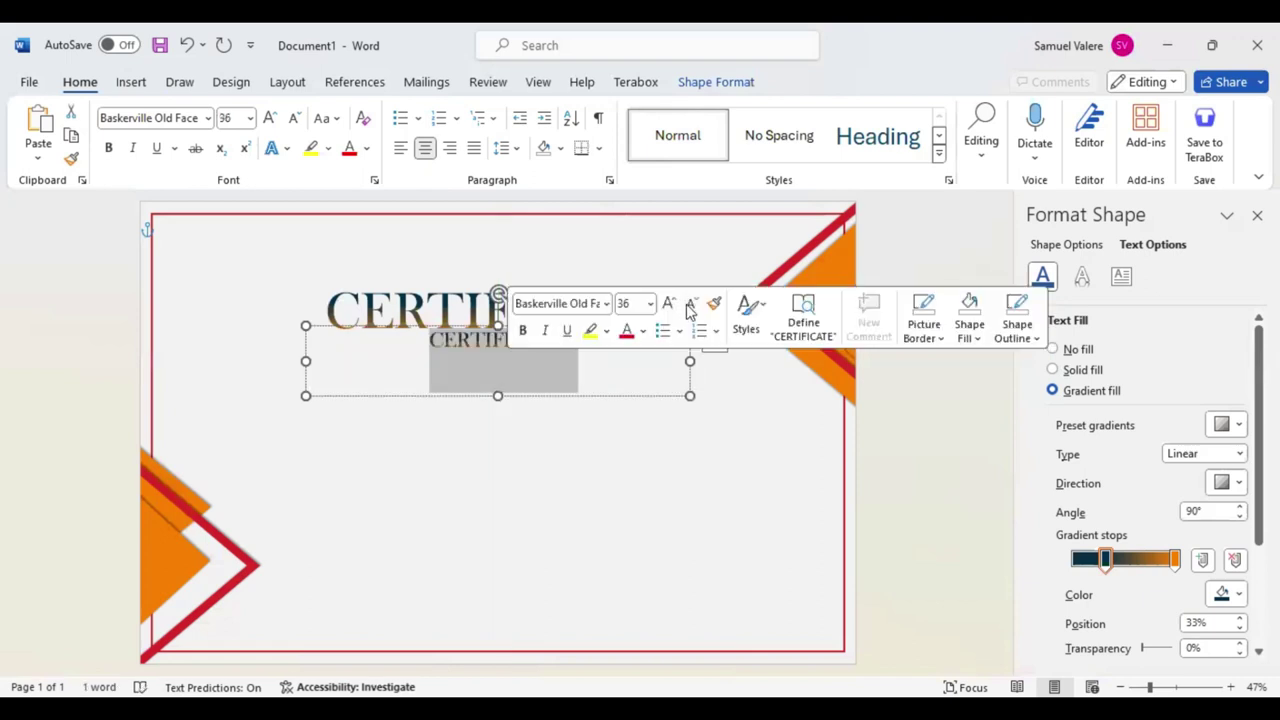
left_click(689, 304)
left_click(689, 304)
left_click(689, 304)
left_click(689, 304)
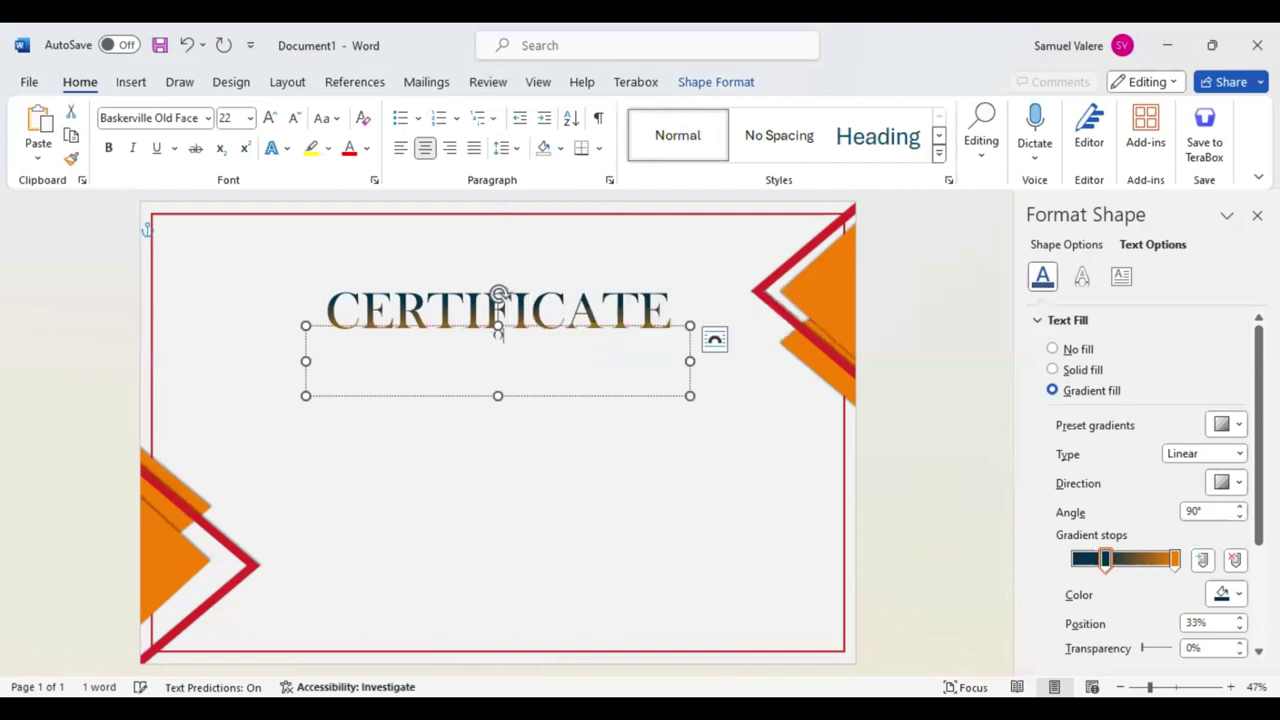
type("Of Achievement")
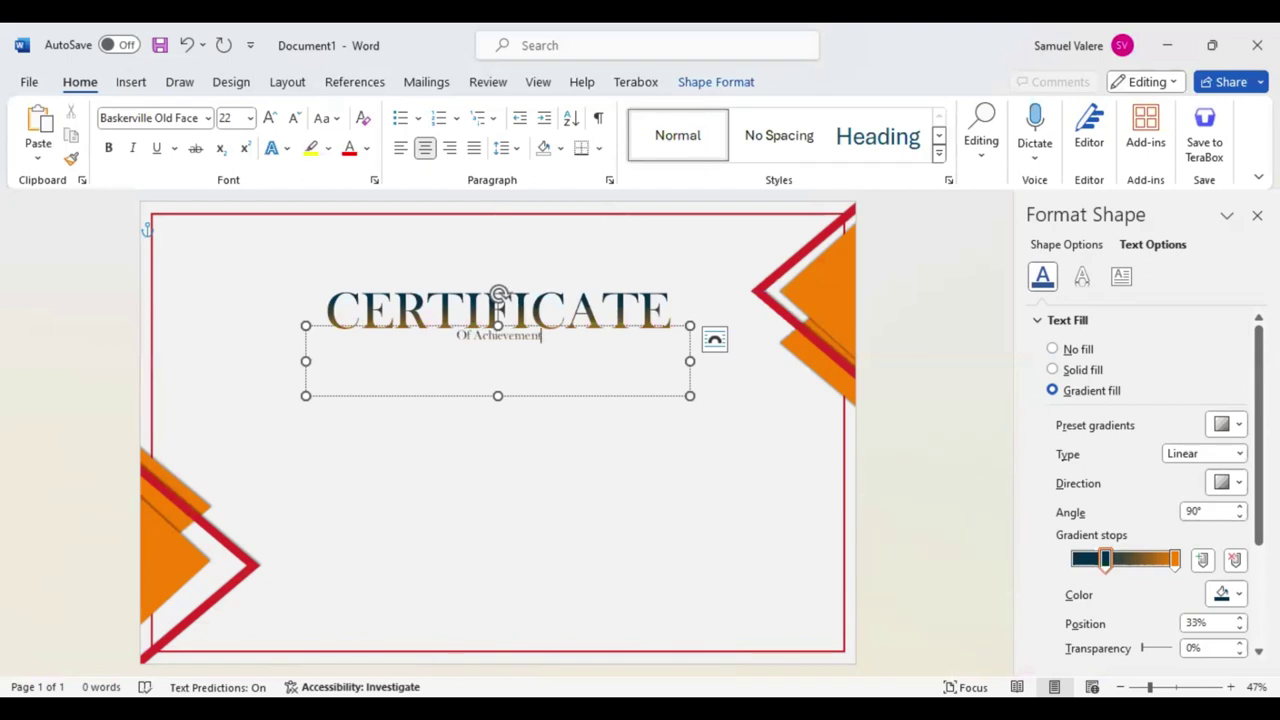
left_click_drag(497, 395, 497, 362)
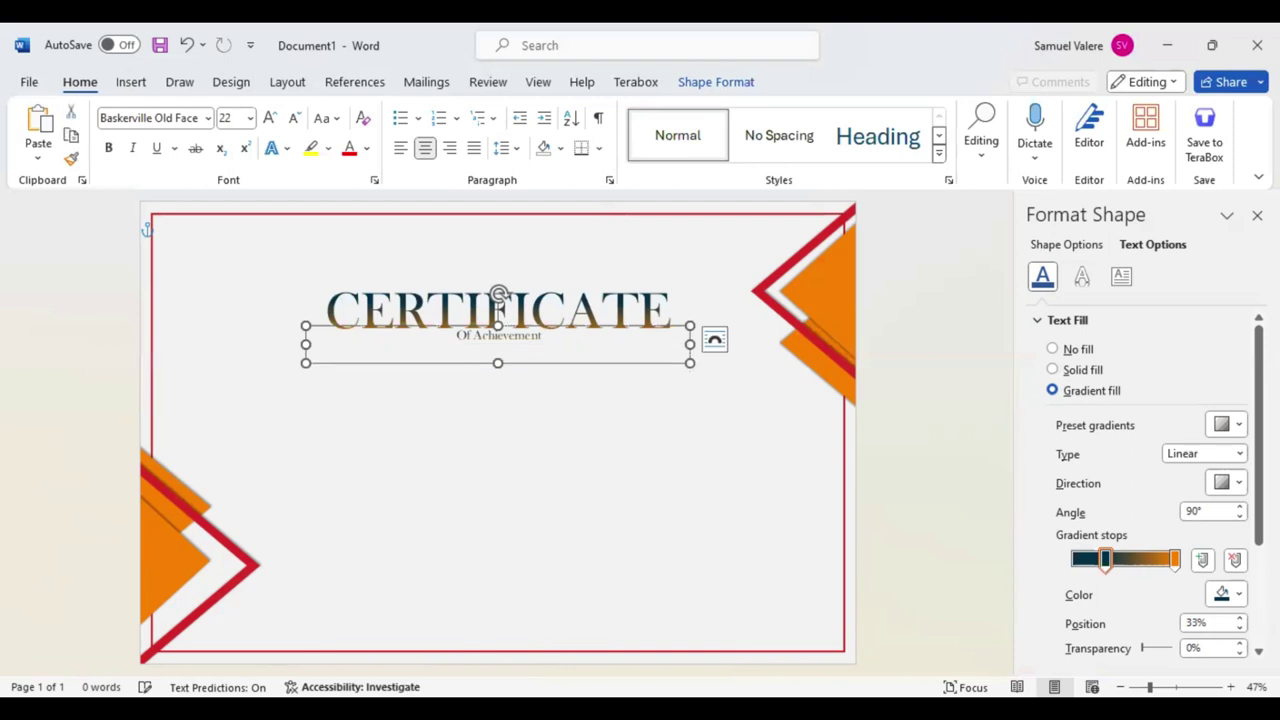
left_click(131, 82)
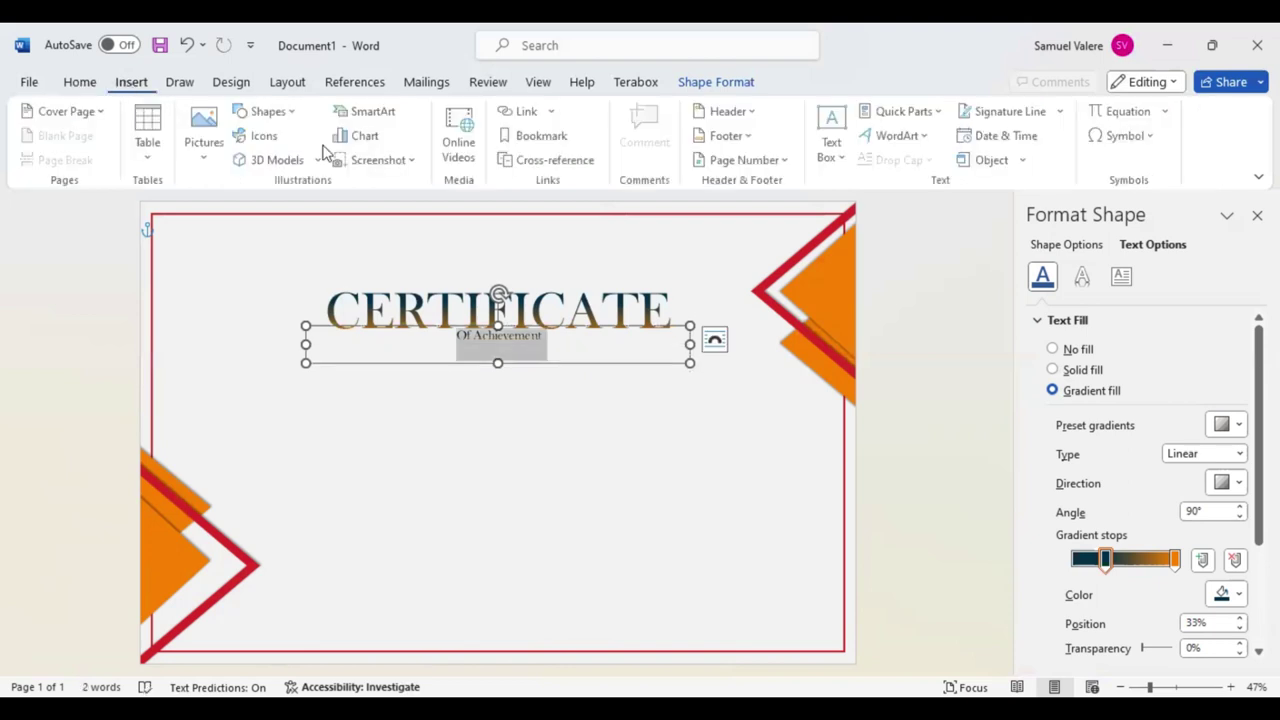
Change the subtitle to uppercase and centre it under the CERTIFICATE heading
left_click(77, 84)
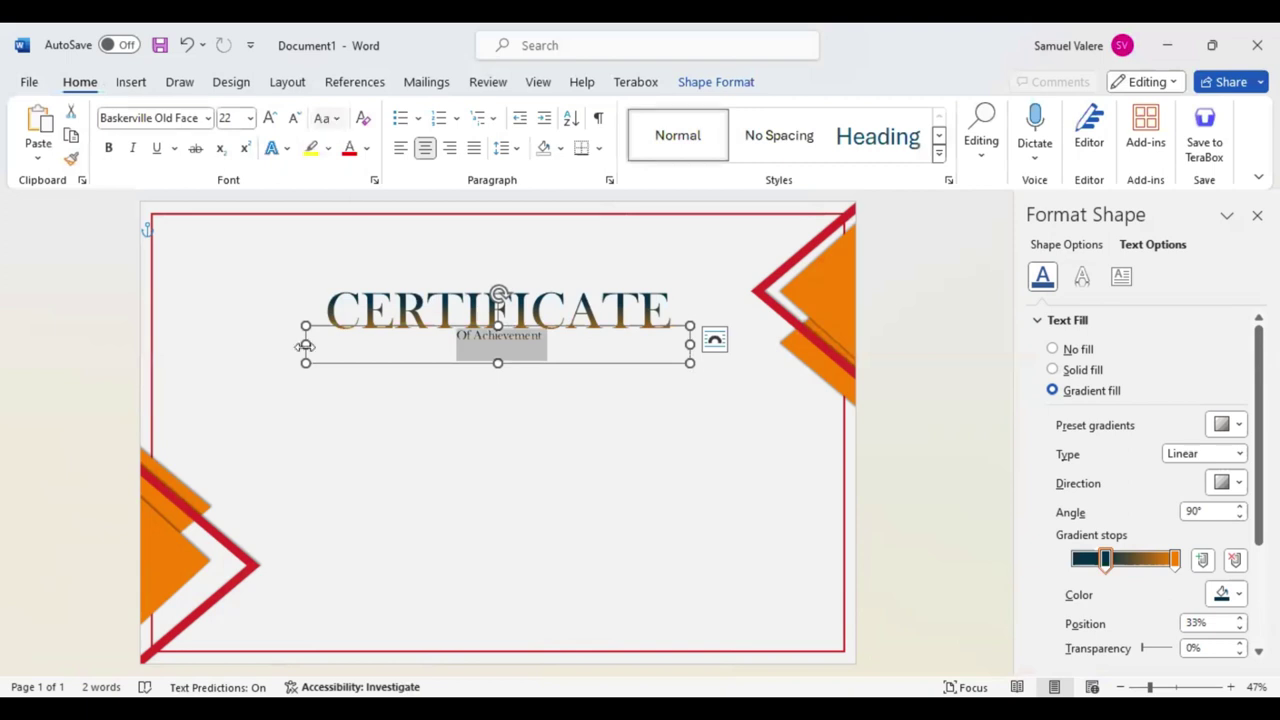
key("ctrl+z")
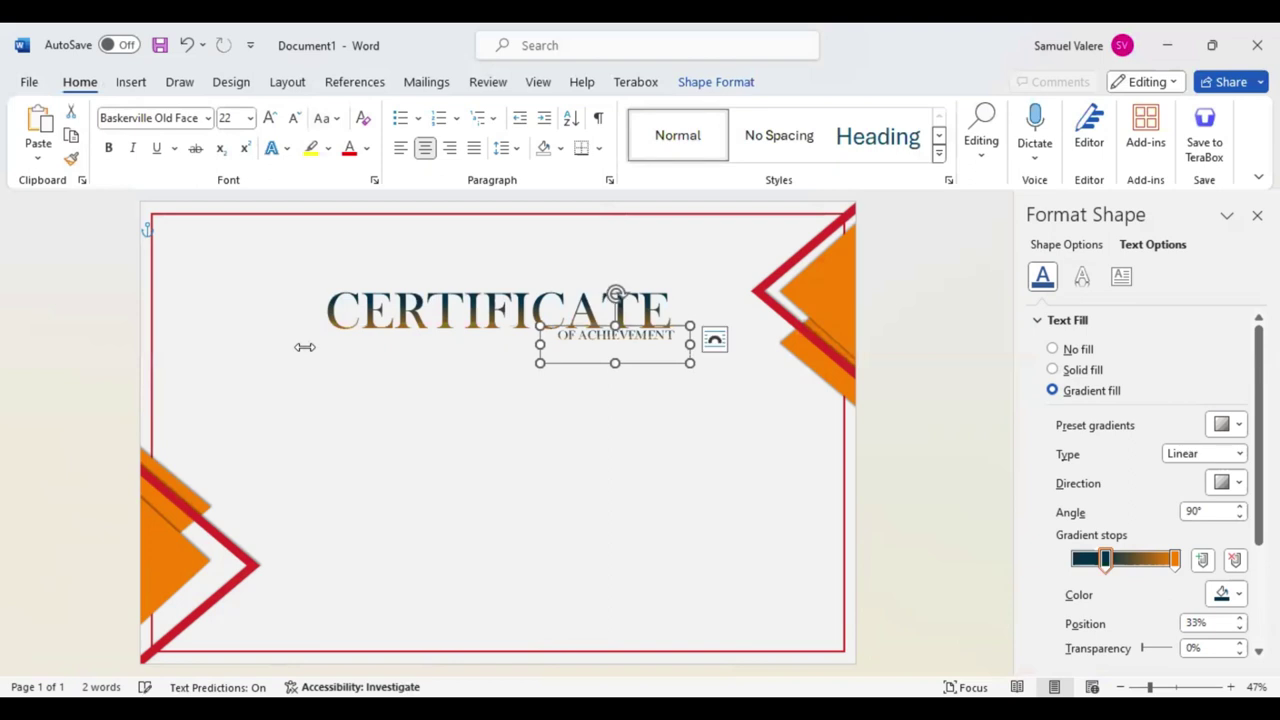
left_click_drag(615, 344, 498, 350)
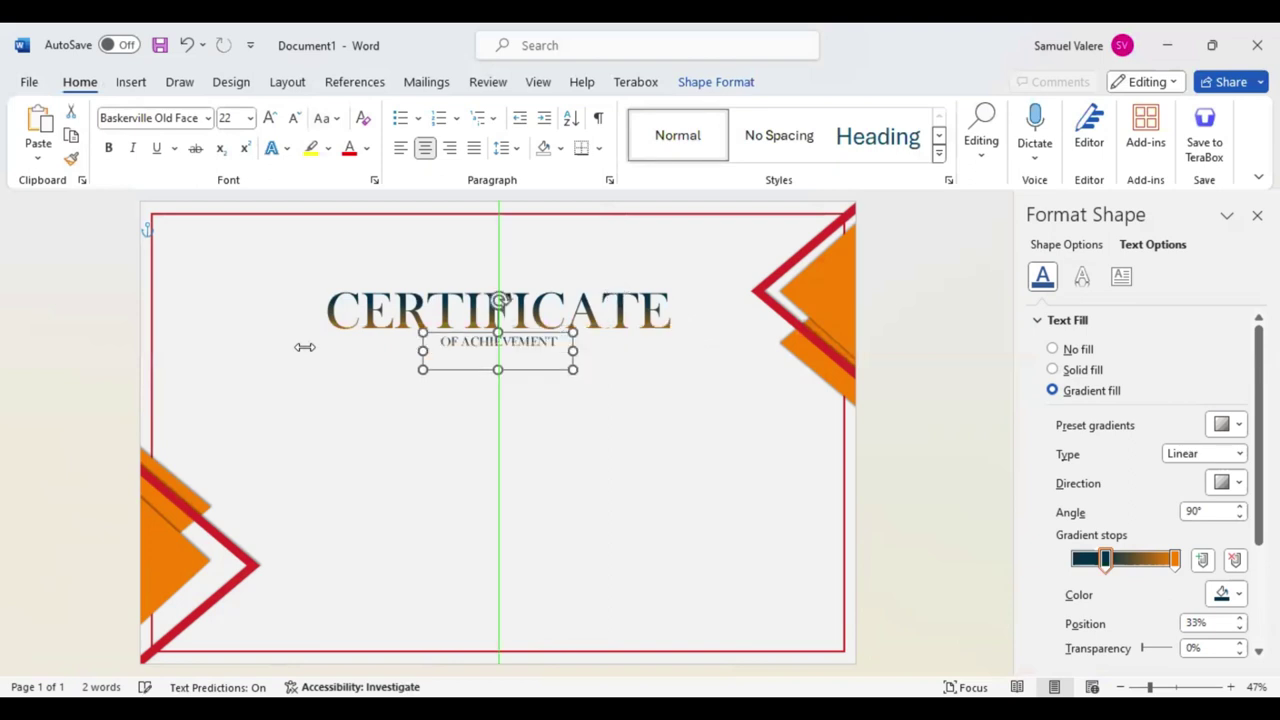
Give the OF ACHIEVEMENT text a solid orange fill at 24 pt
key("ctrl+a")
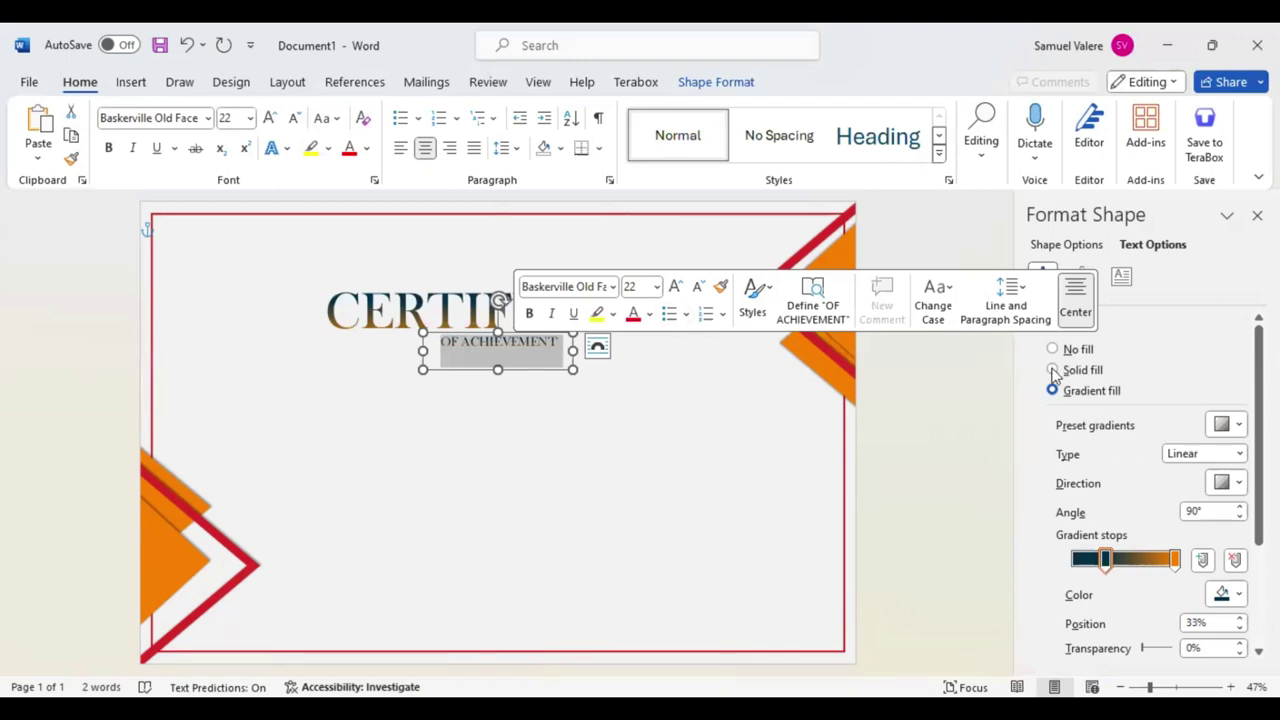
left_click(1053, 370)
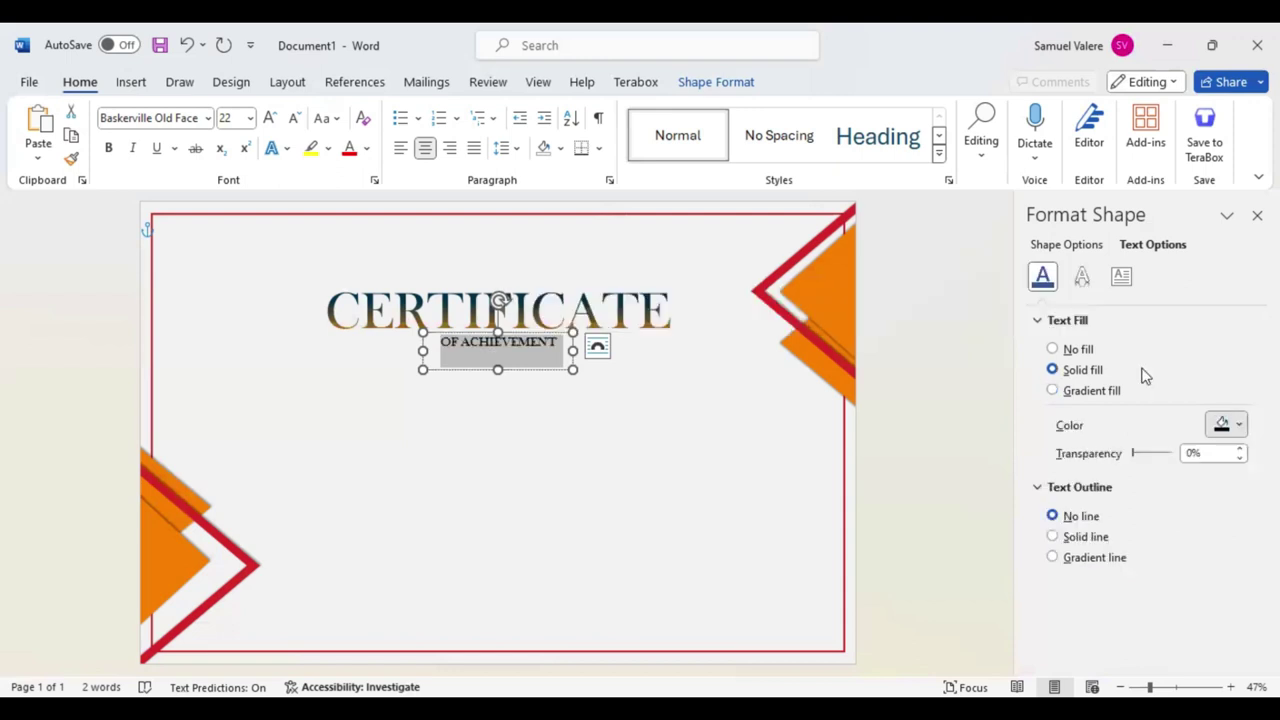
left_click(1226, 424)
left_click(1128, 369)
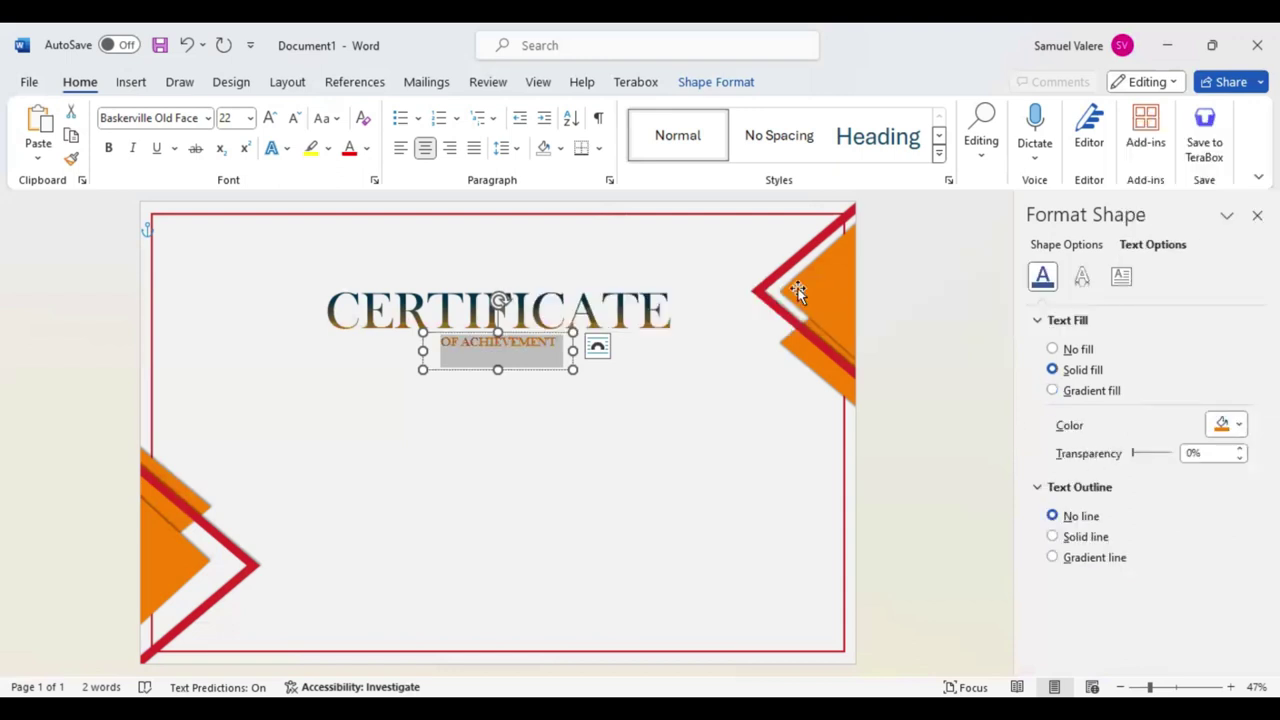
left_click(129, 82)
left_click(79, 84)
key("ctrl+shift+period")
key("ctrl+shift+period")
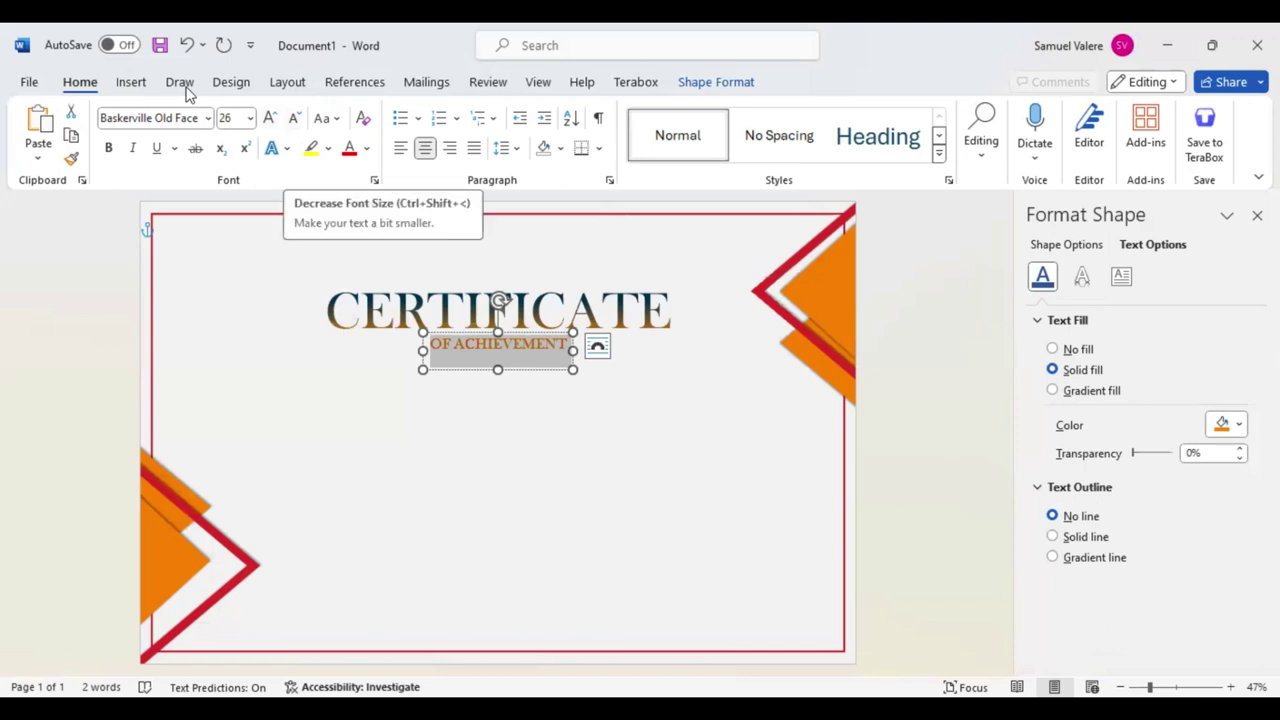
key("ctrl+shift+comma")
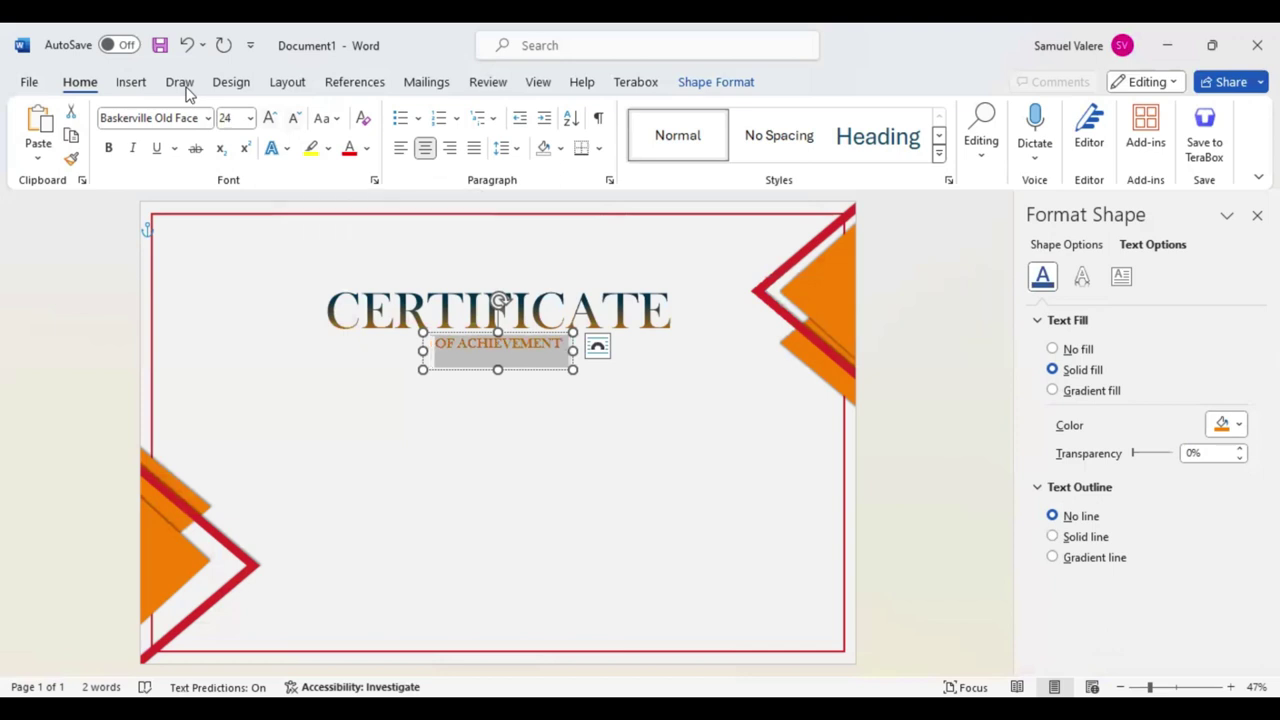
key("ctrl+d")
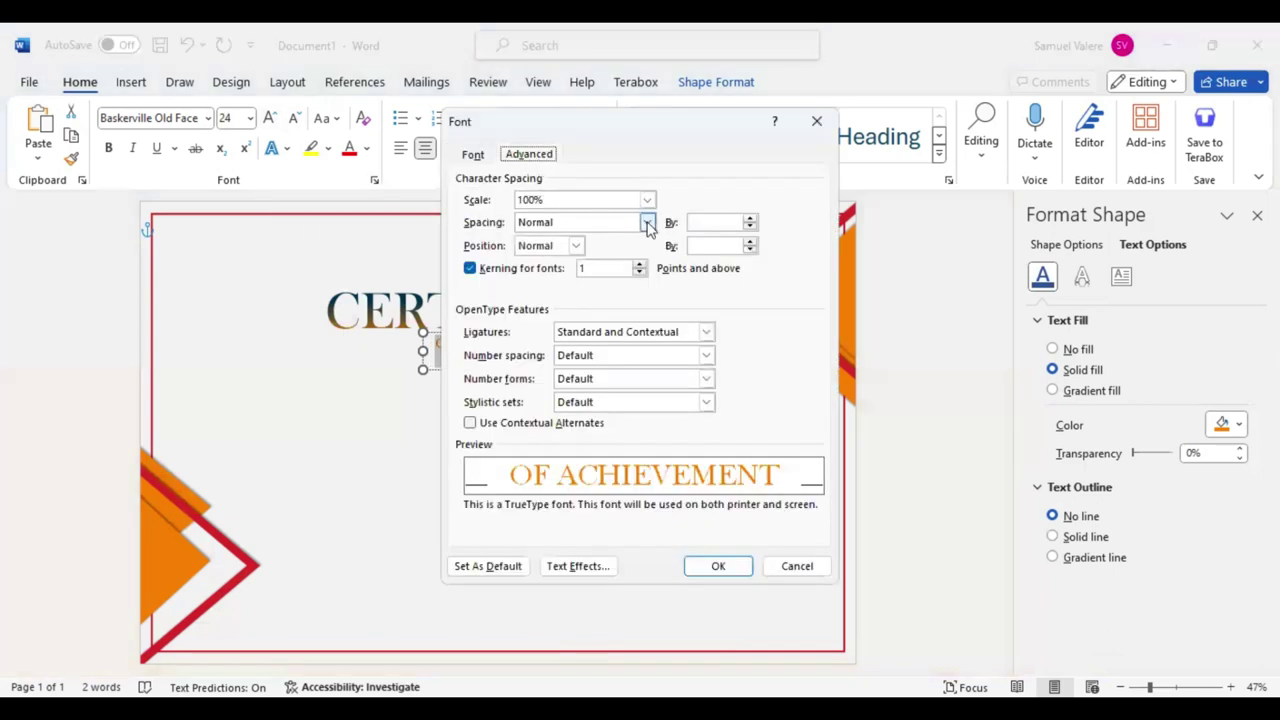
Expand the subtitle's letter spacing by 3 pt and fit its box centred beneath the heading
left_click(648, 223)
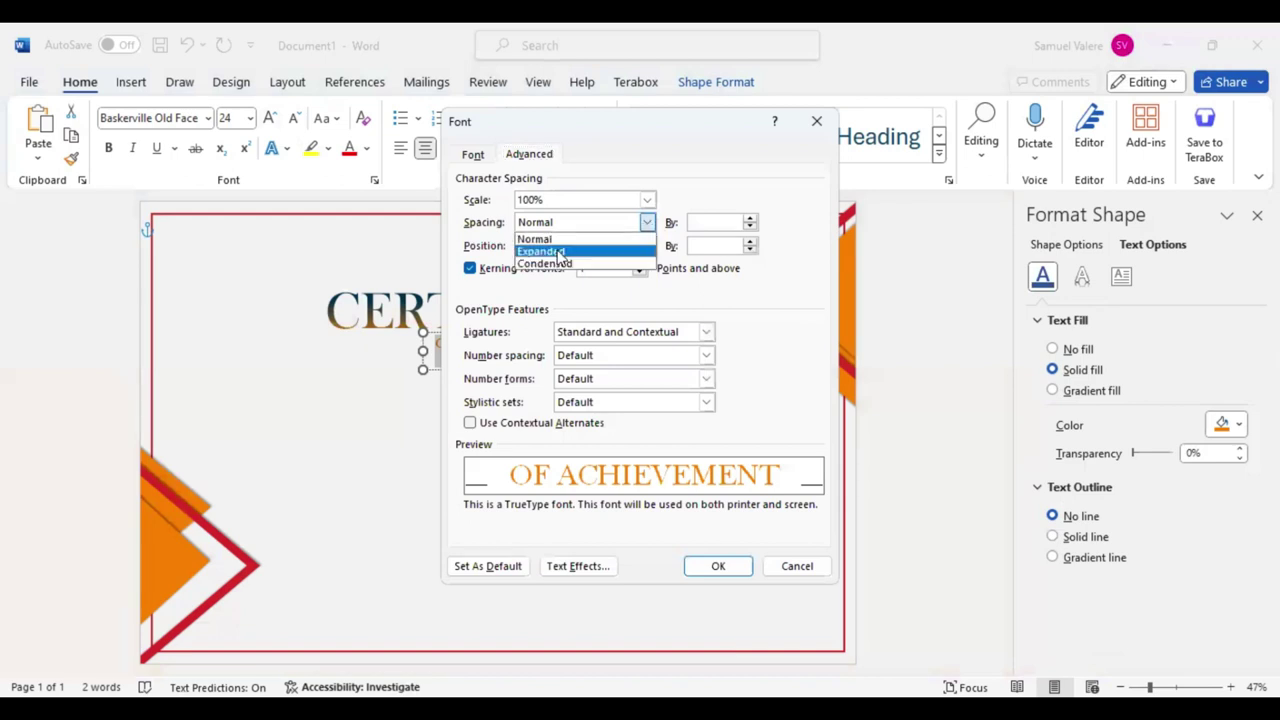
left_click(561, 252)
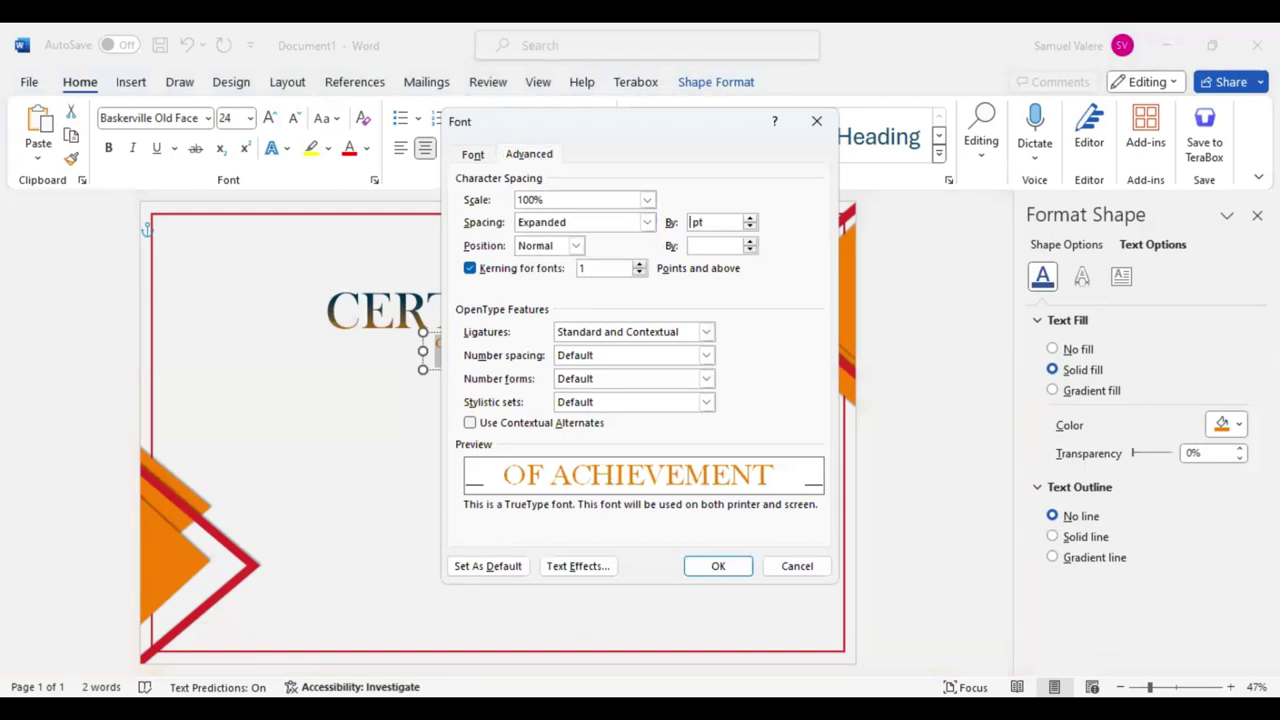
type("3")
key("Return")
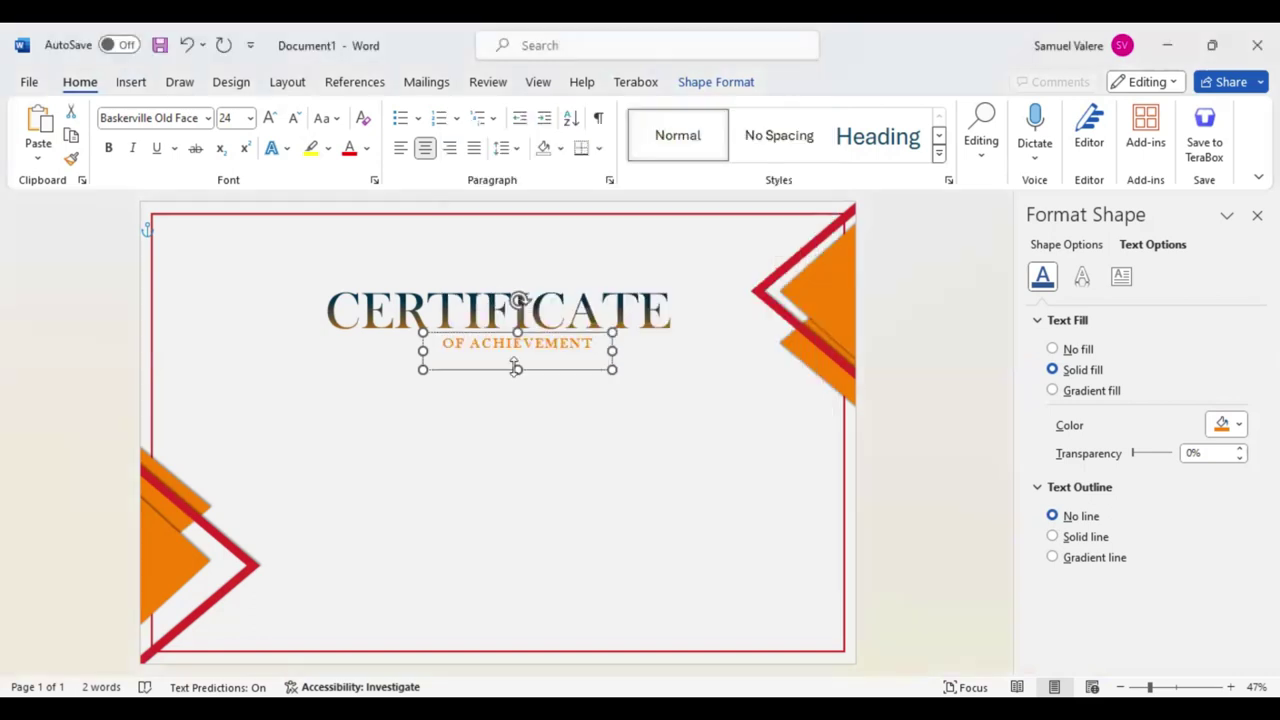
left_click_drag(516, 368, 514, 354)
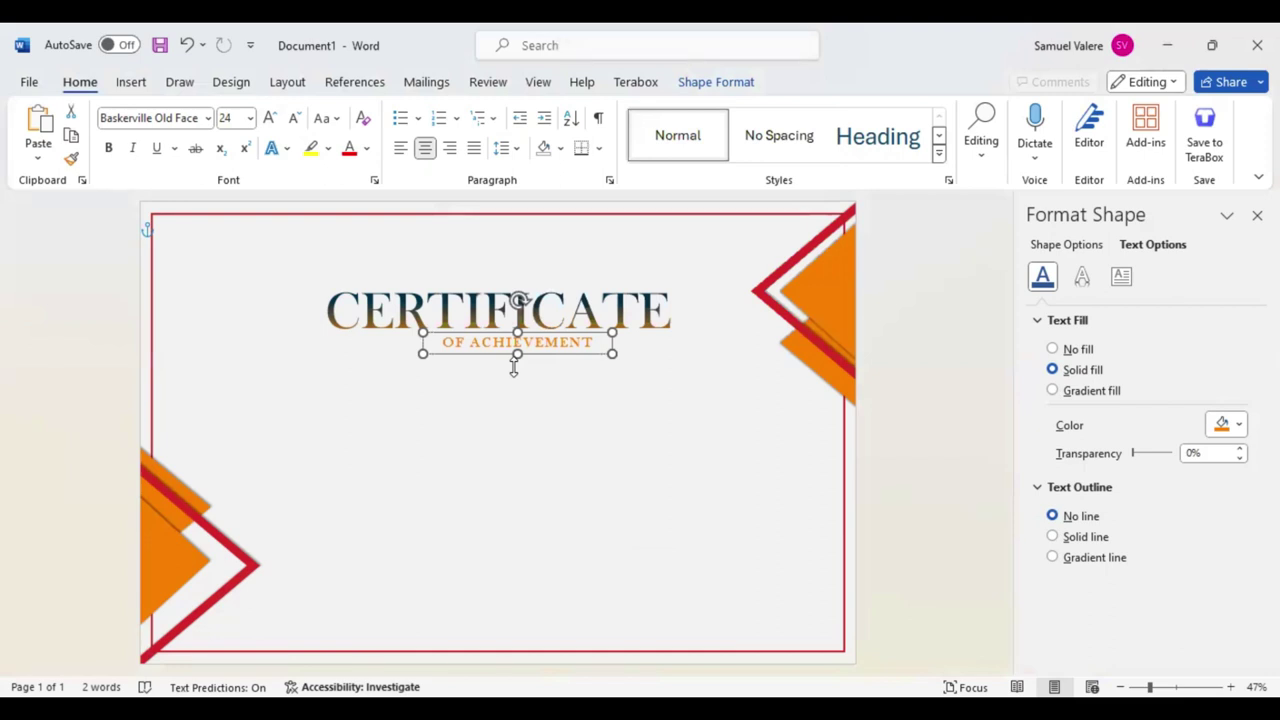
key("Left")
key("Left")
key("Left")
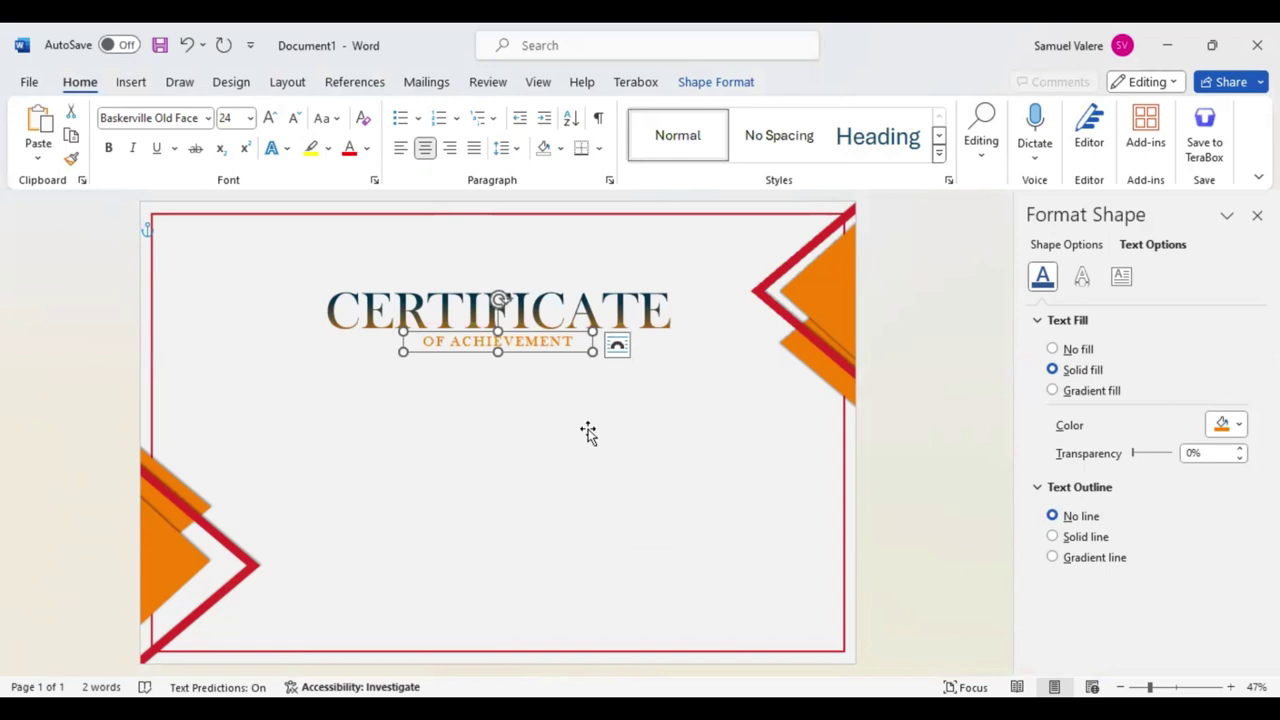
Rework the heading gradient to blend orange into red, moving the end stop to 95% and adding an orange stop
key("Tab")
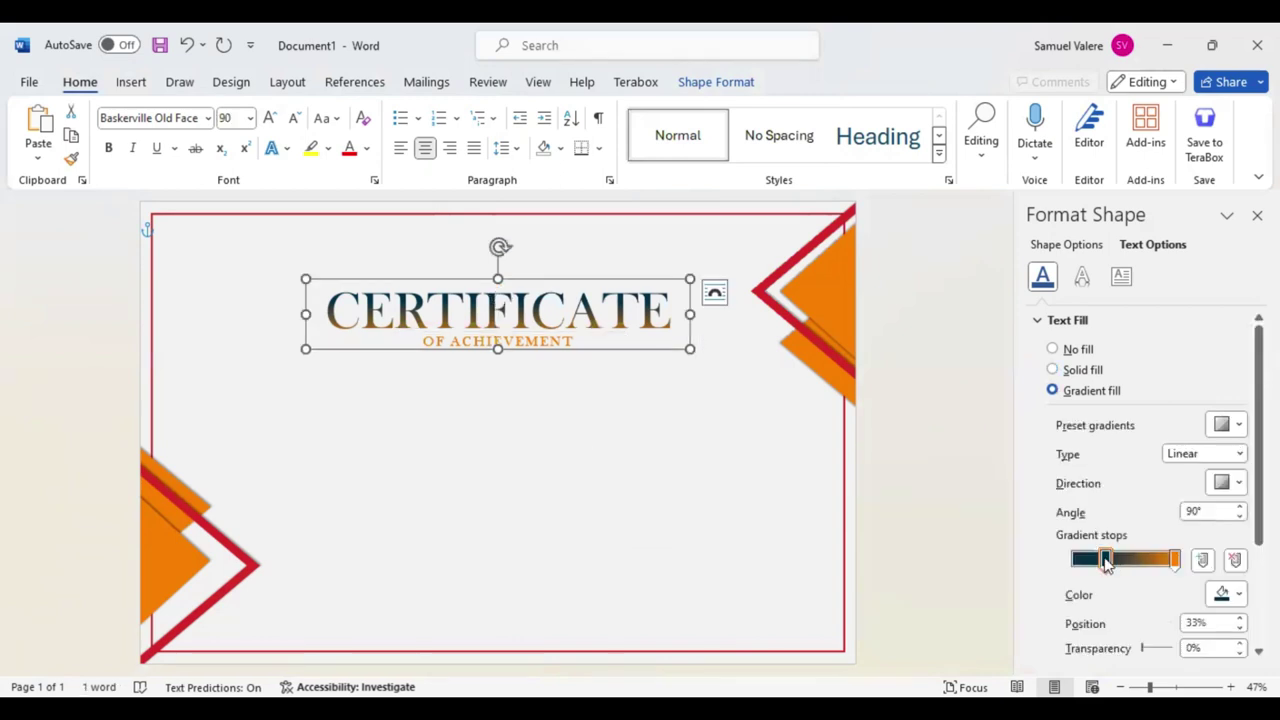
left_click(1105, 563)
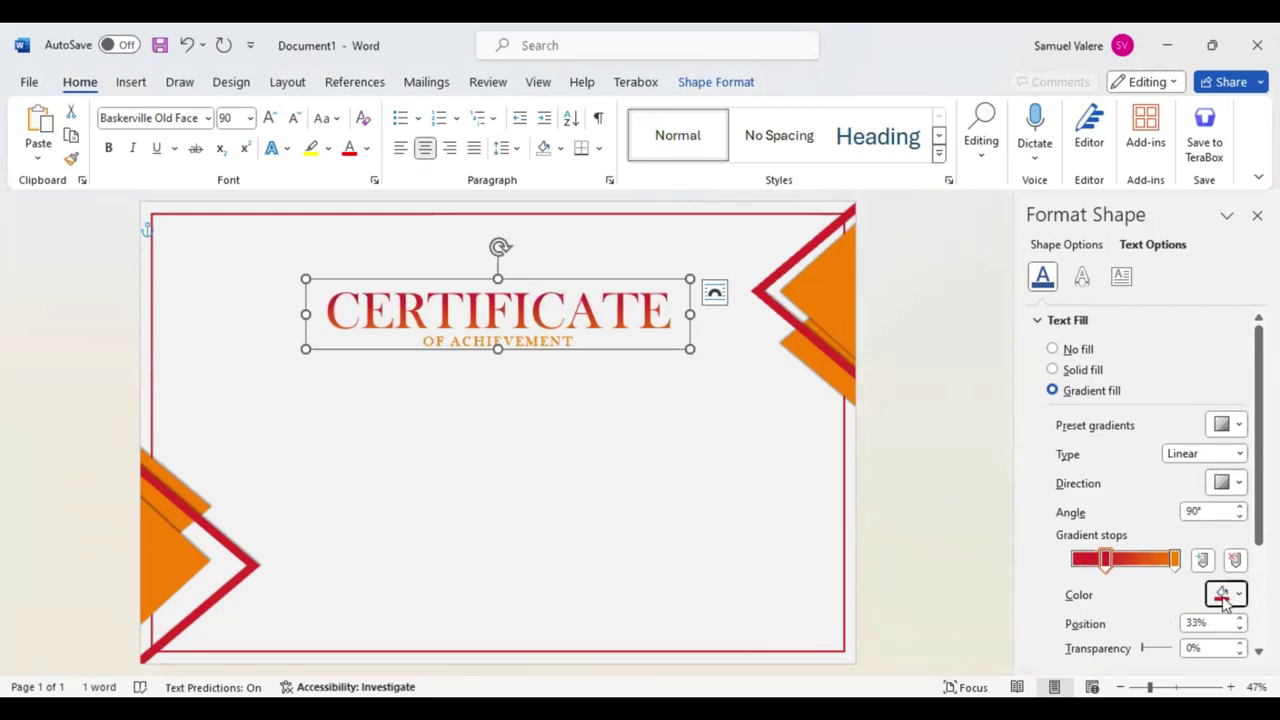
left_click(1172, 564)
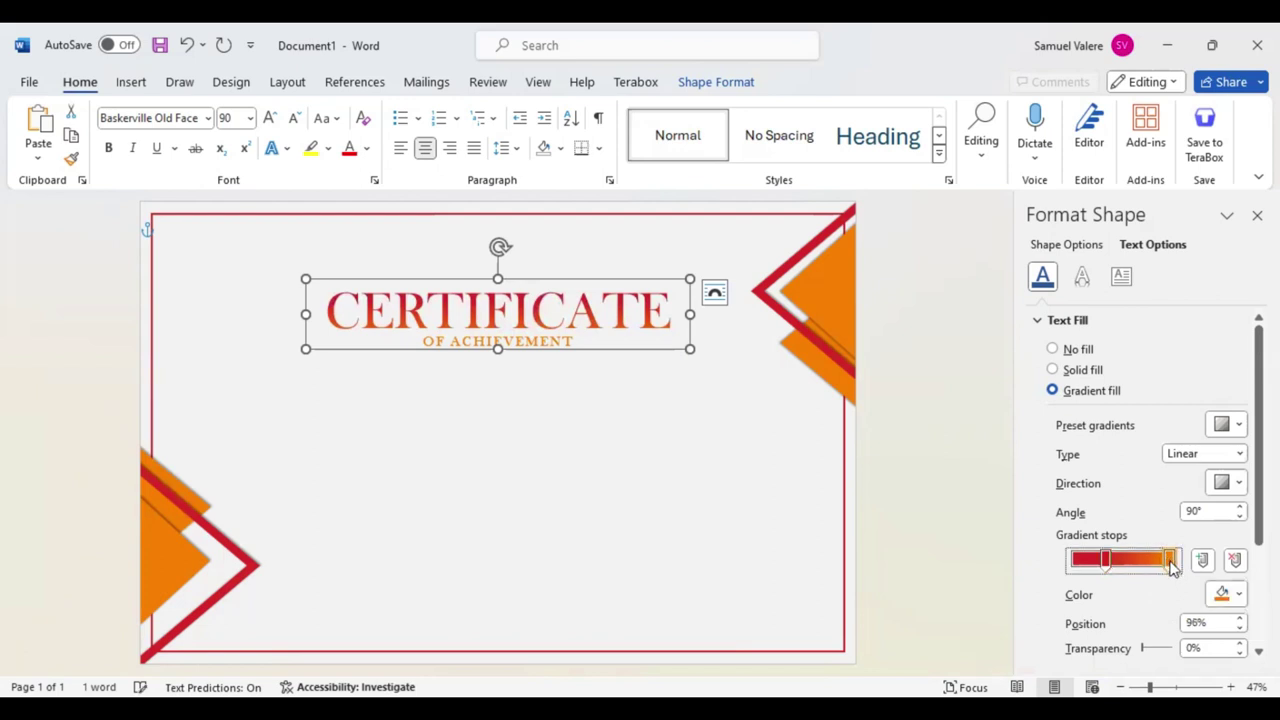
mouse_move(1172, 564)
left_mouse_down()
mouse_move(1076, 560)
mouse_move(1175, 560)
left_mouse_up()
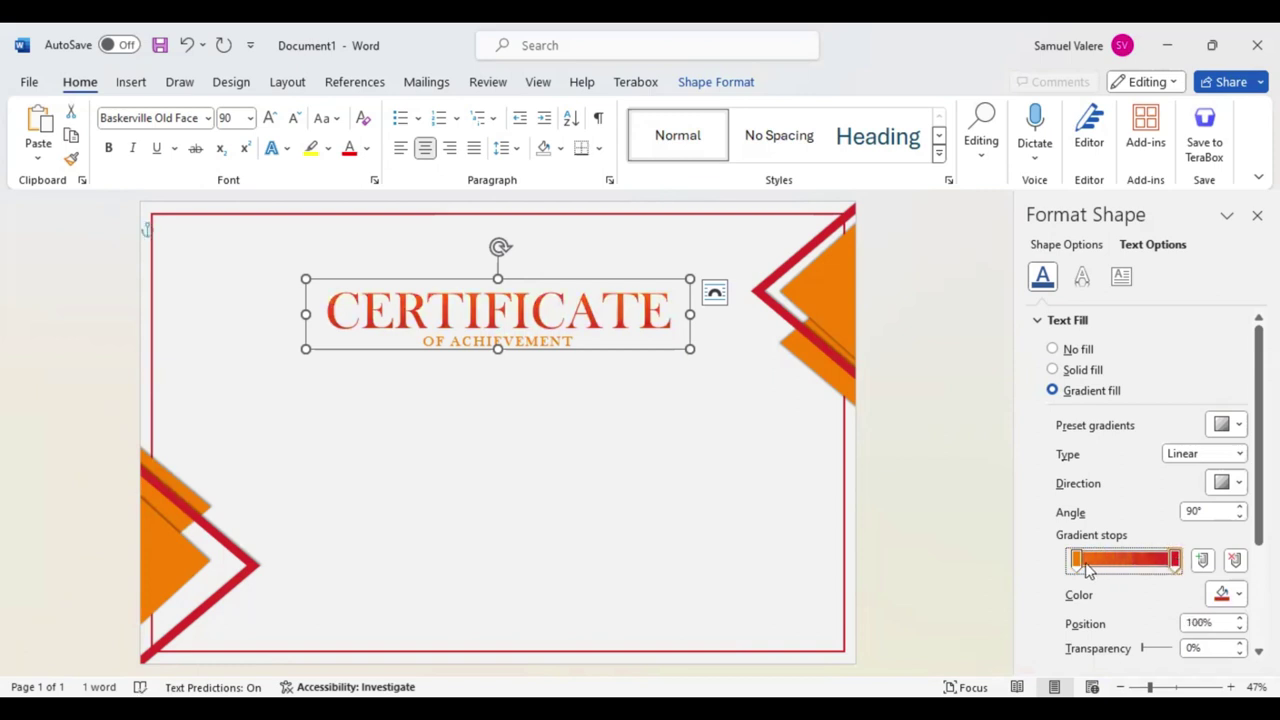
left_click_drag(1085, 564, 1086, 566)
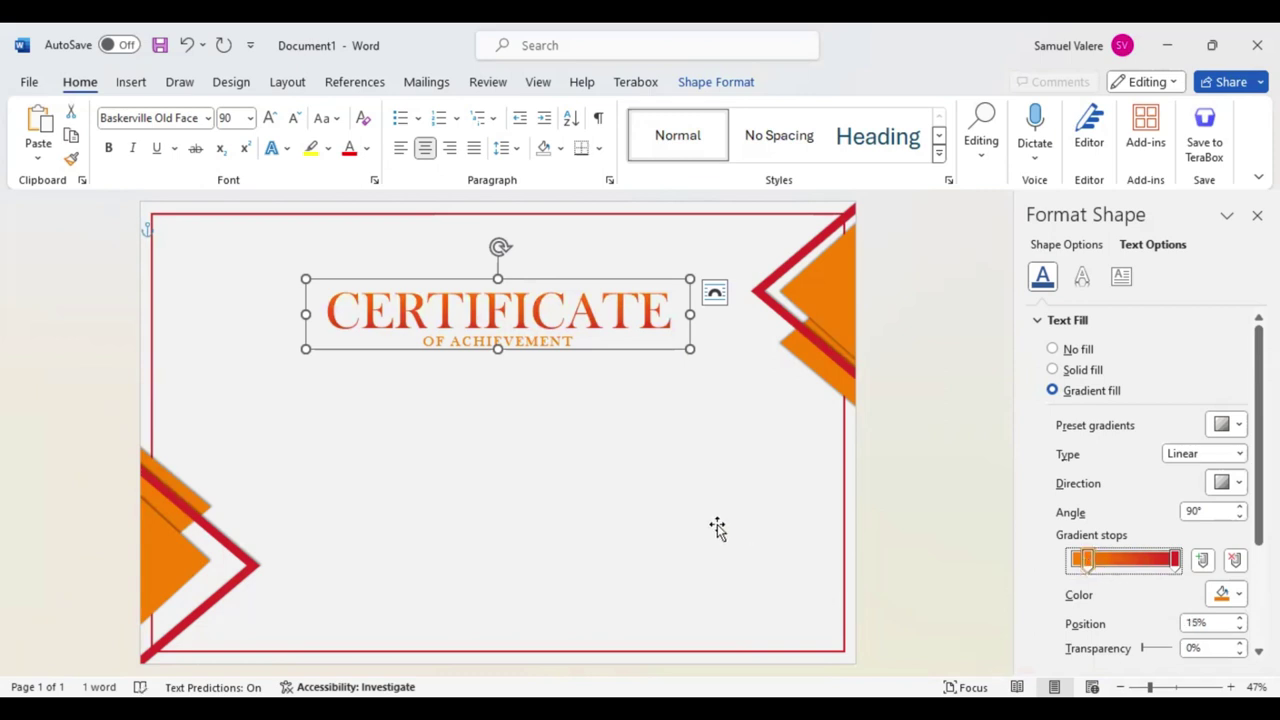
left_click(566, 526)
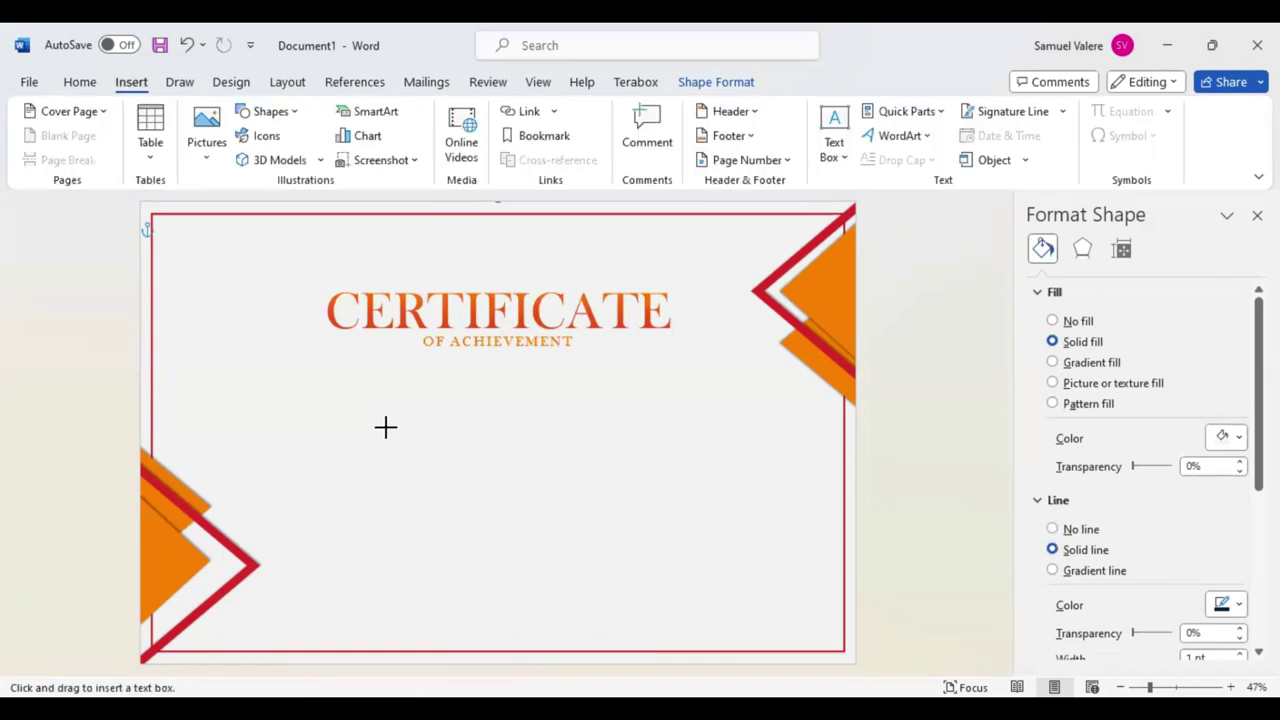
Draw a text box below the heading and type the recipient's name into it
left_click_drag(372, 387, 677, 473)
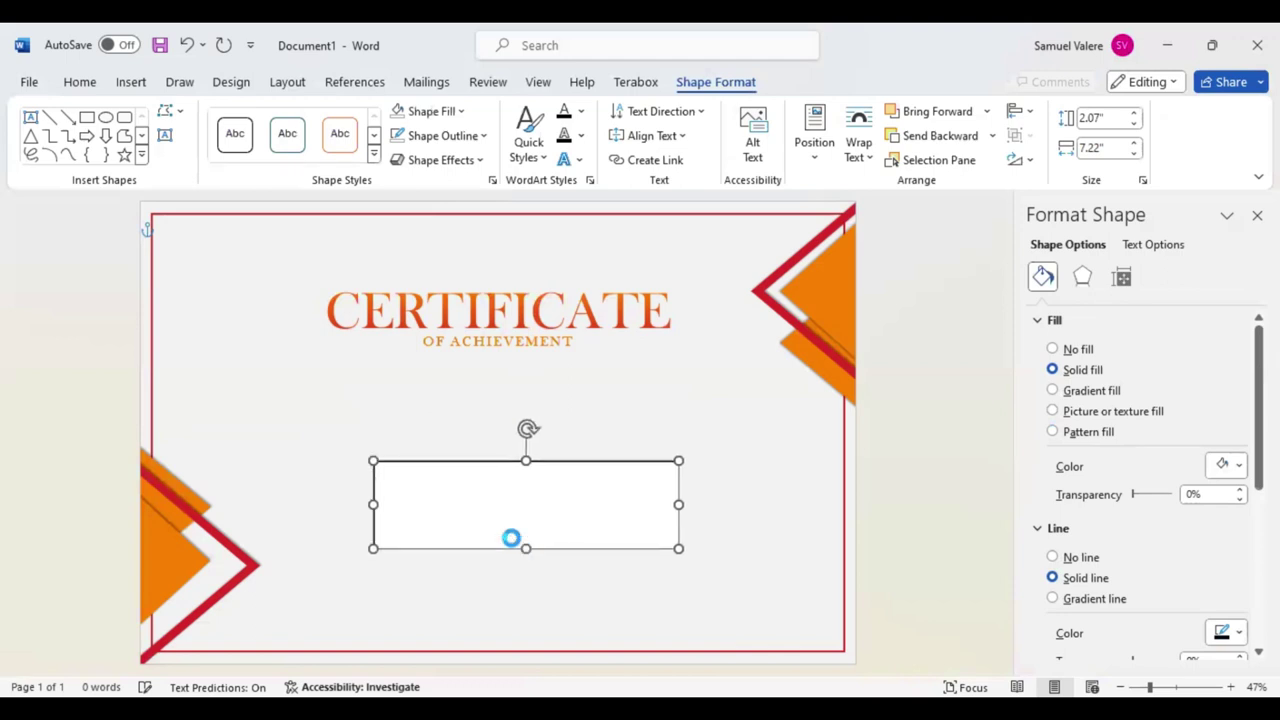
key("ctrl+y")
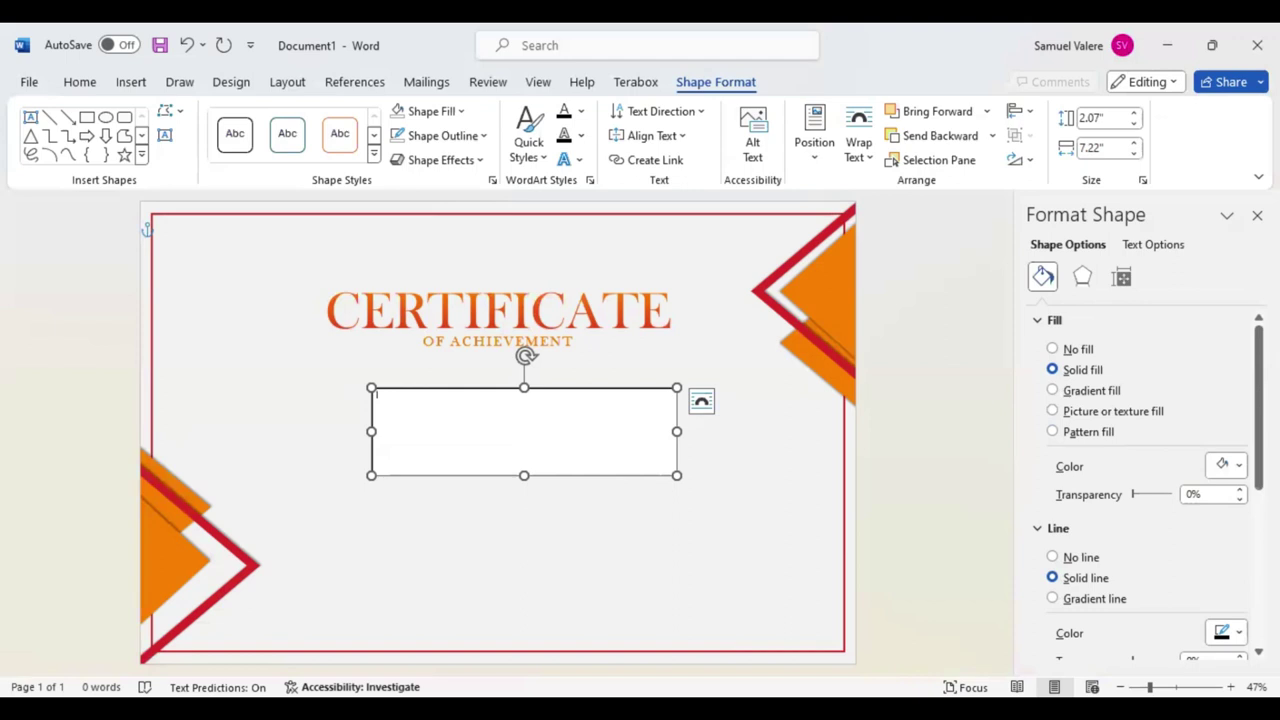
type("Ce")
type("dica")
type("ted")
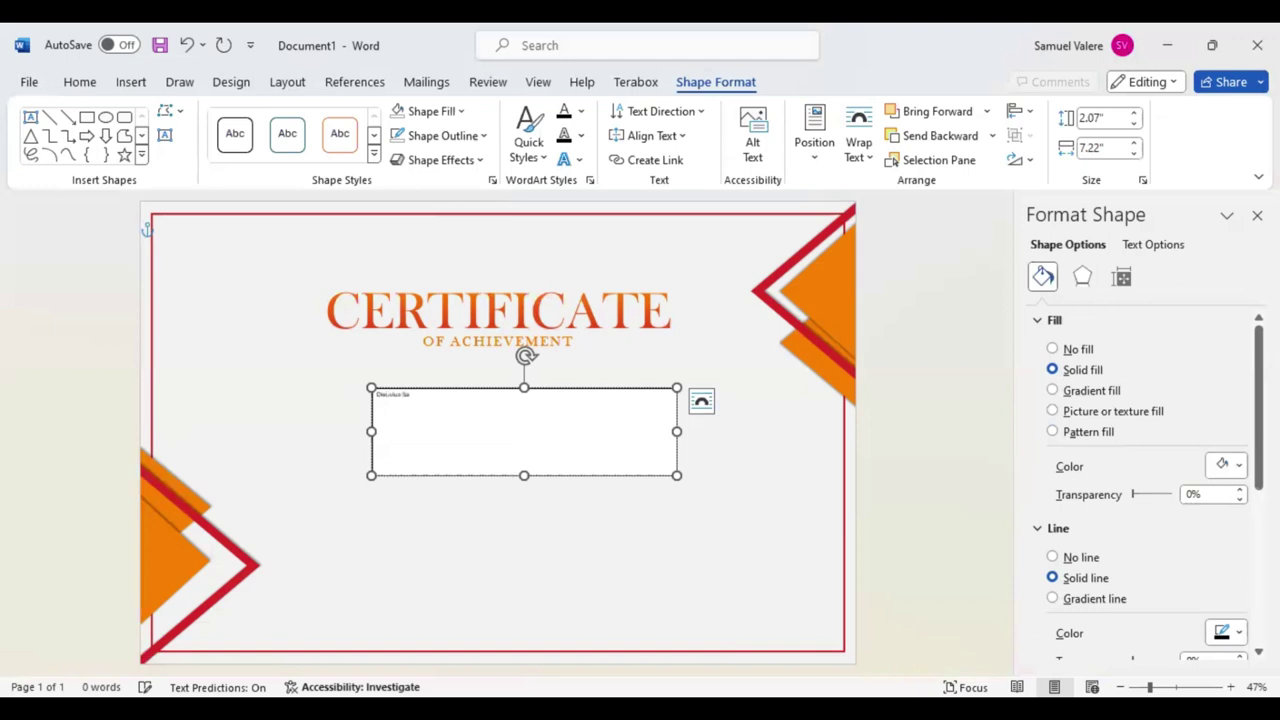
type("rvice")
Set the name box to No line and No fill
key("ctrl+a")
key("alt+n")
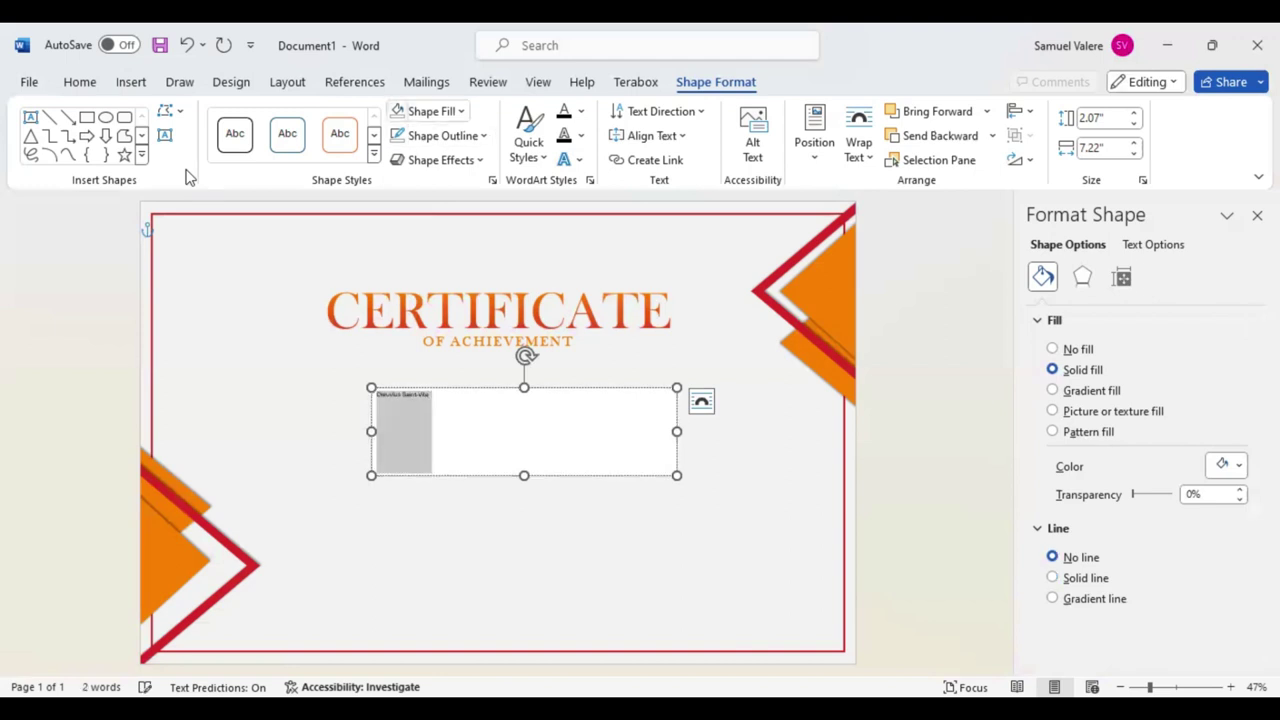
key("alt+n")
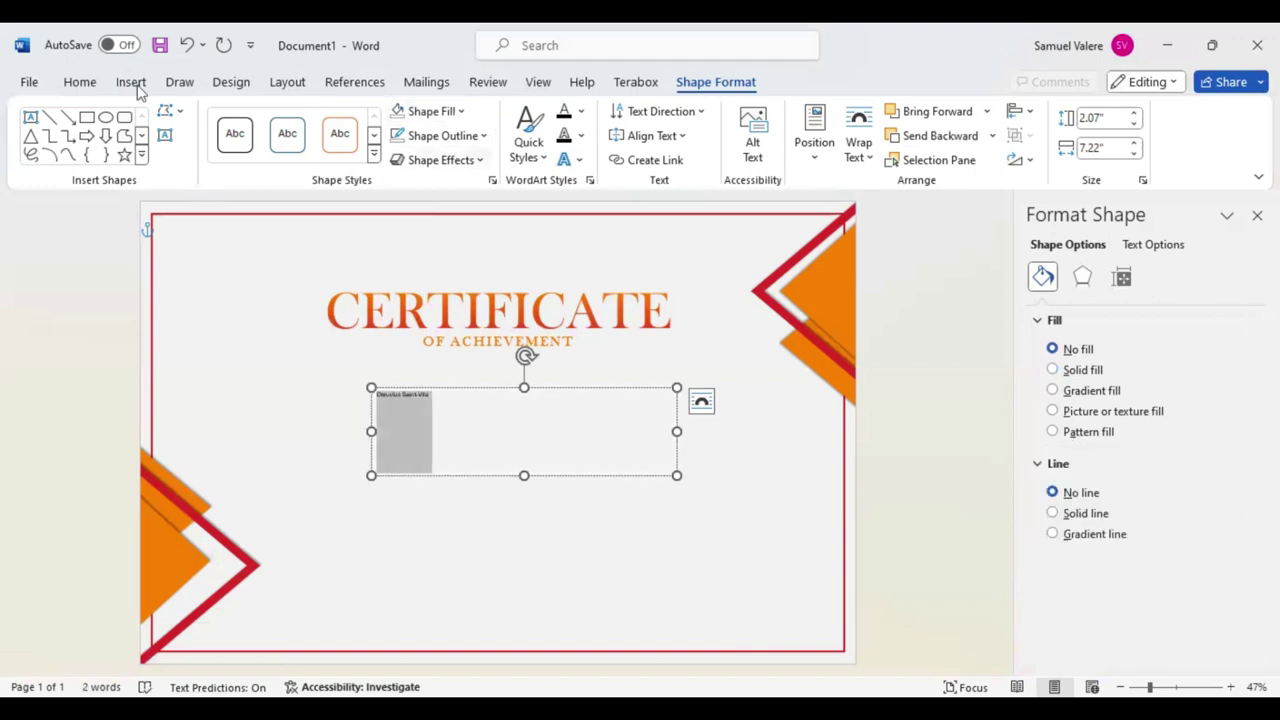
left_click(80, 82)
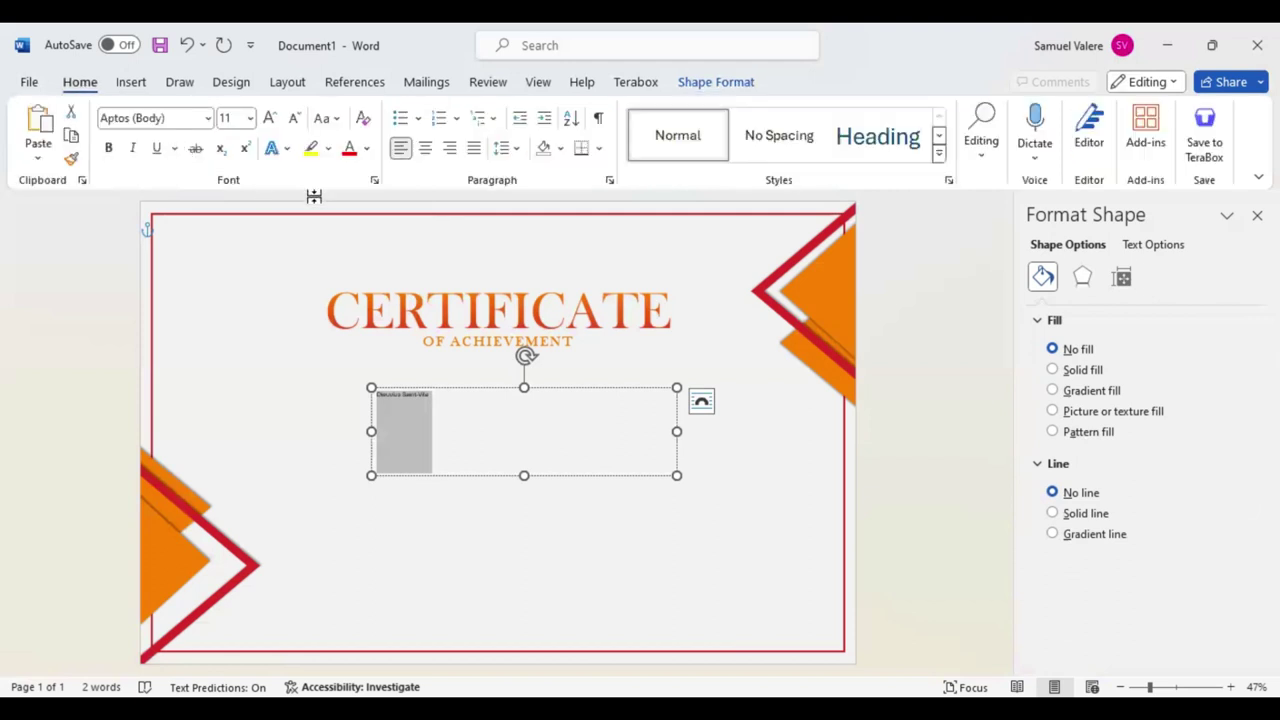
Set the recipient's name in Palace Script MT at 130 pt
left_click(268, 118)
left_click(268, 118)
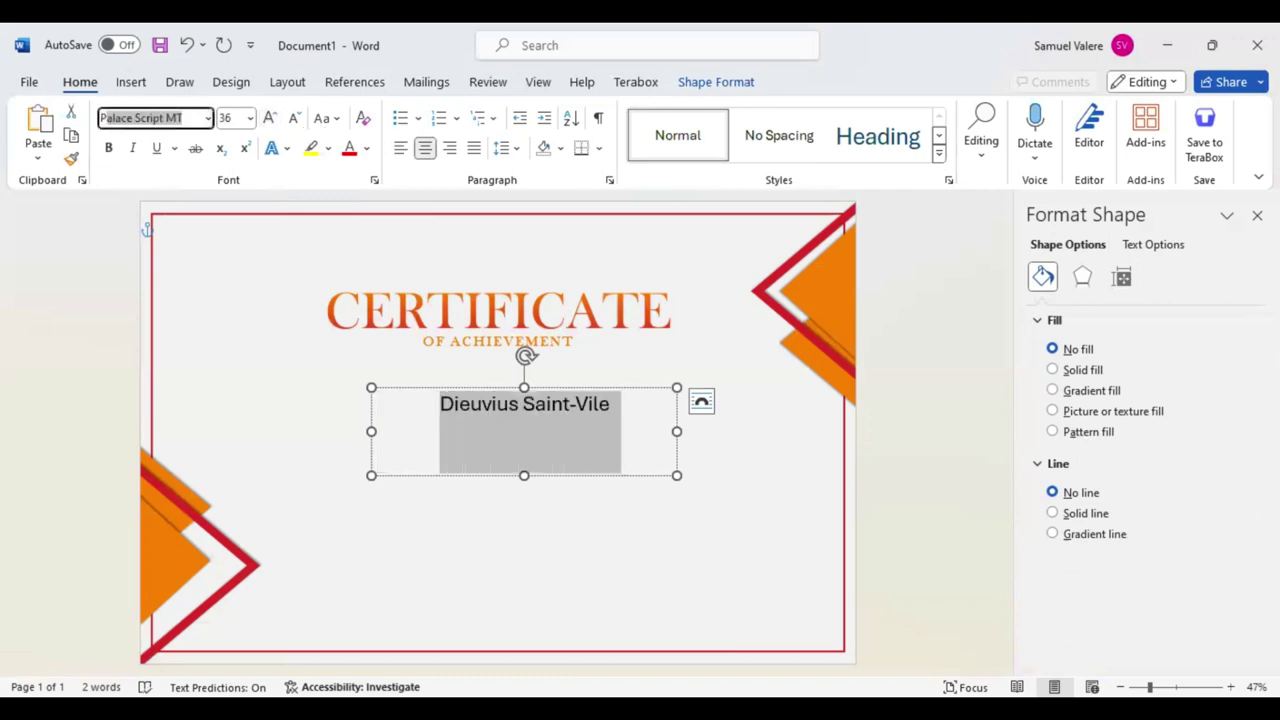
key("Return")
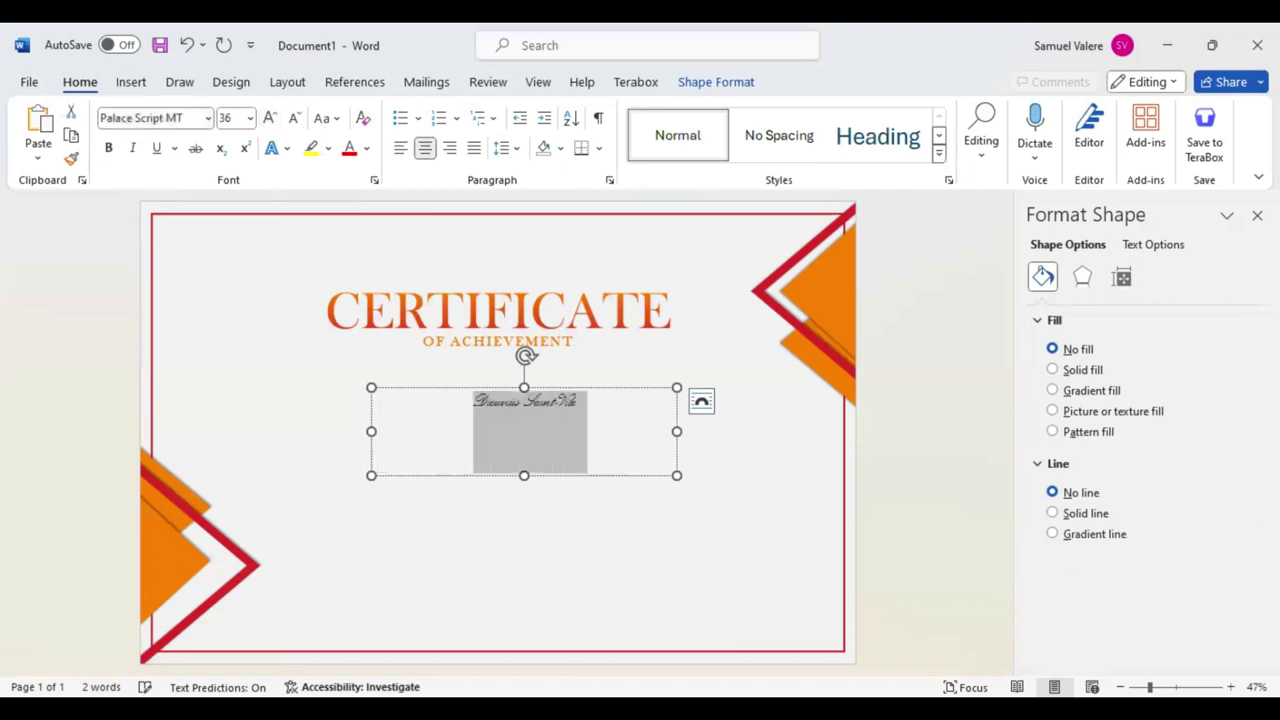
left_click(270, 118)
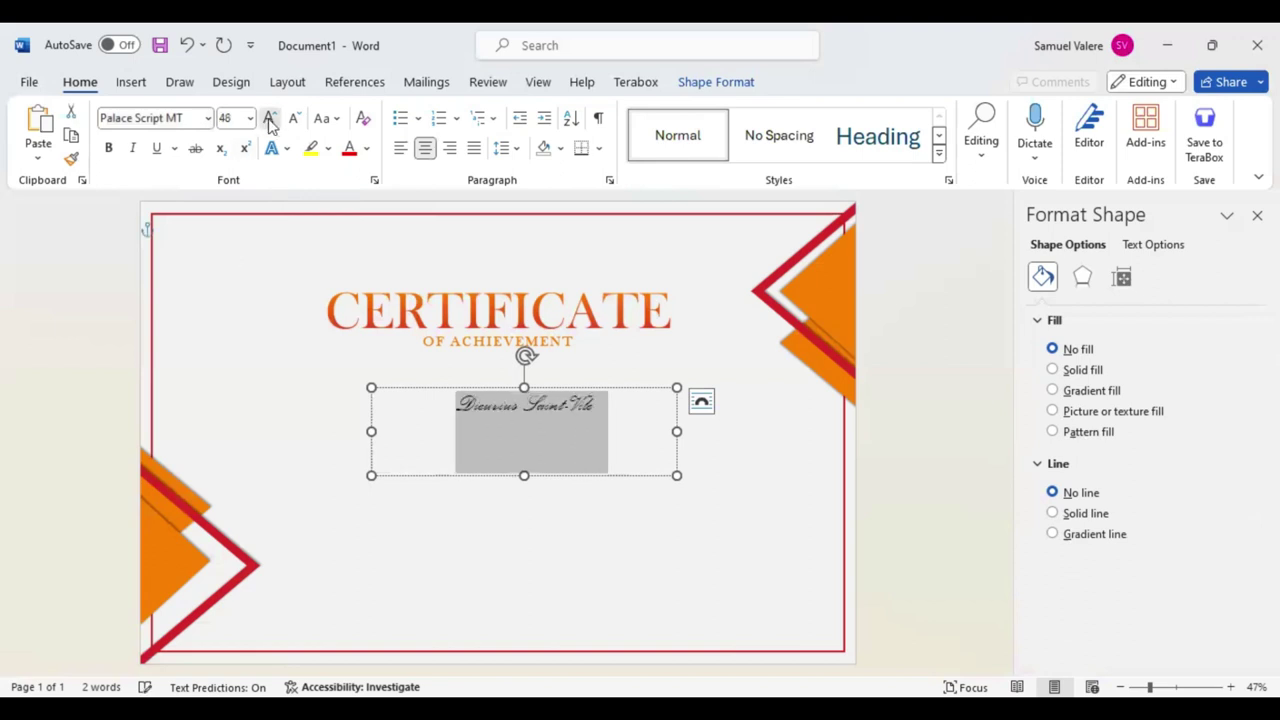
left_click(270, 118)
left_click(270, 118)
left_click(270, 118)
left_click(270, 118)
left_click(270, 118)
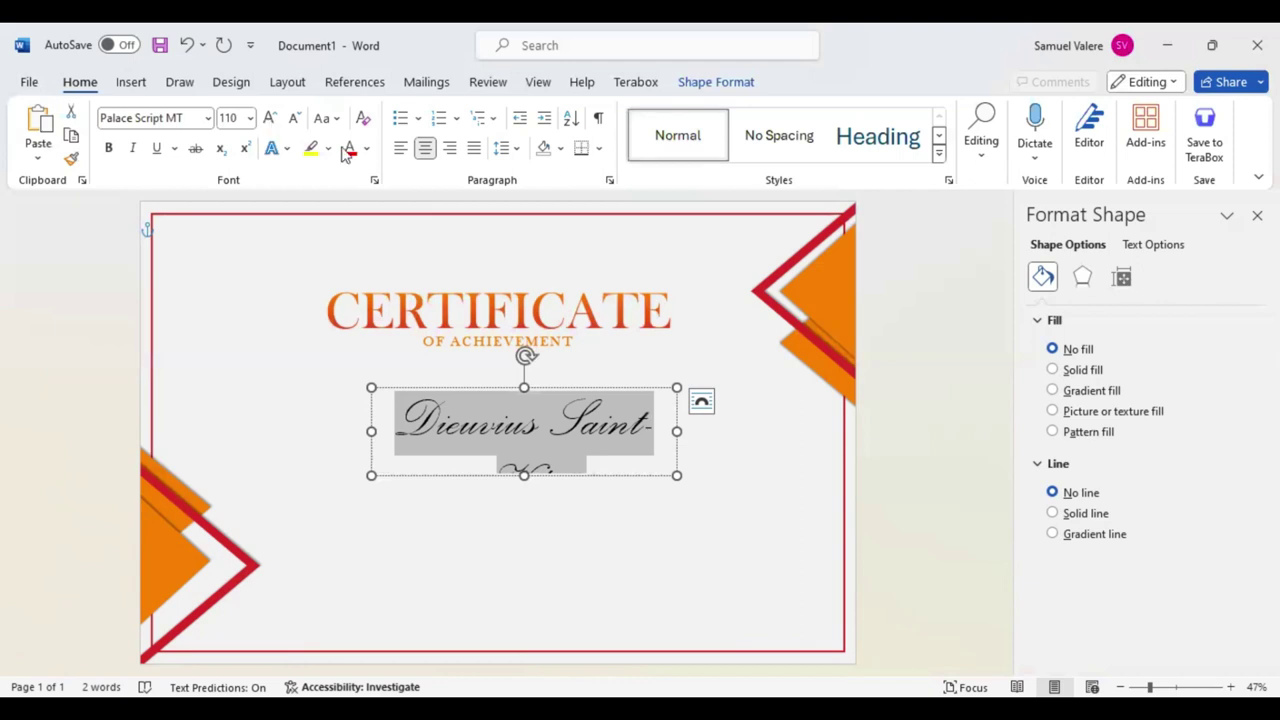
key("Escape")
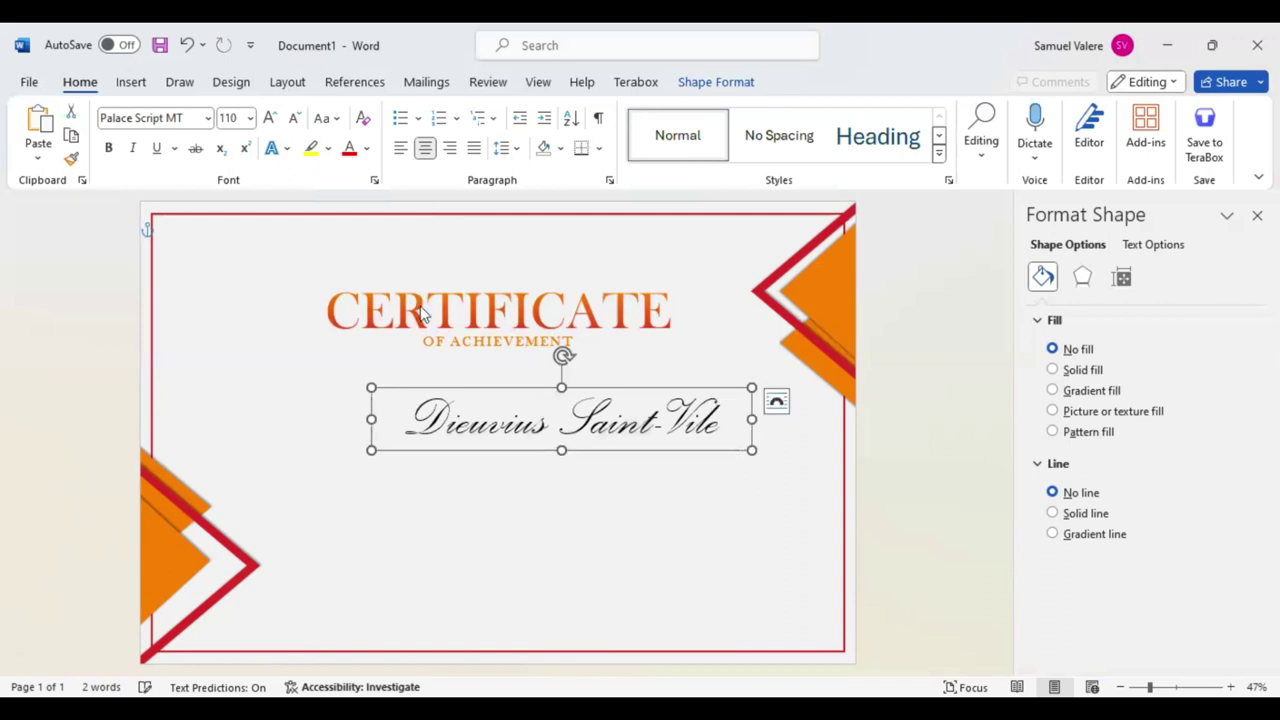
key("ctrl+a")
key("ctrl+shift+period")
key("ctrl+shift+period")
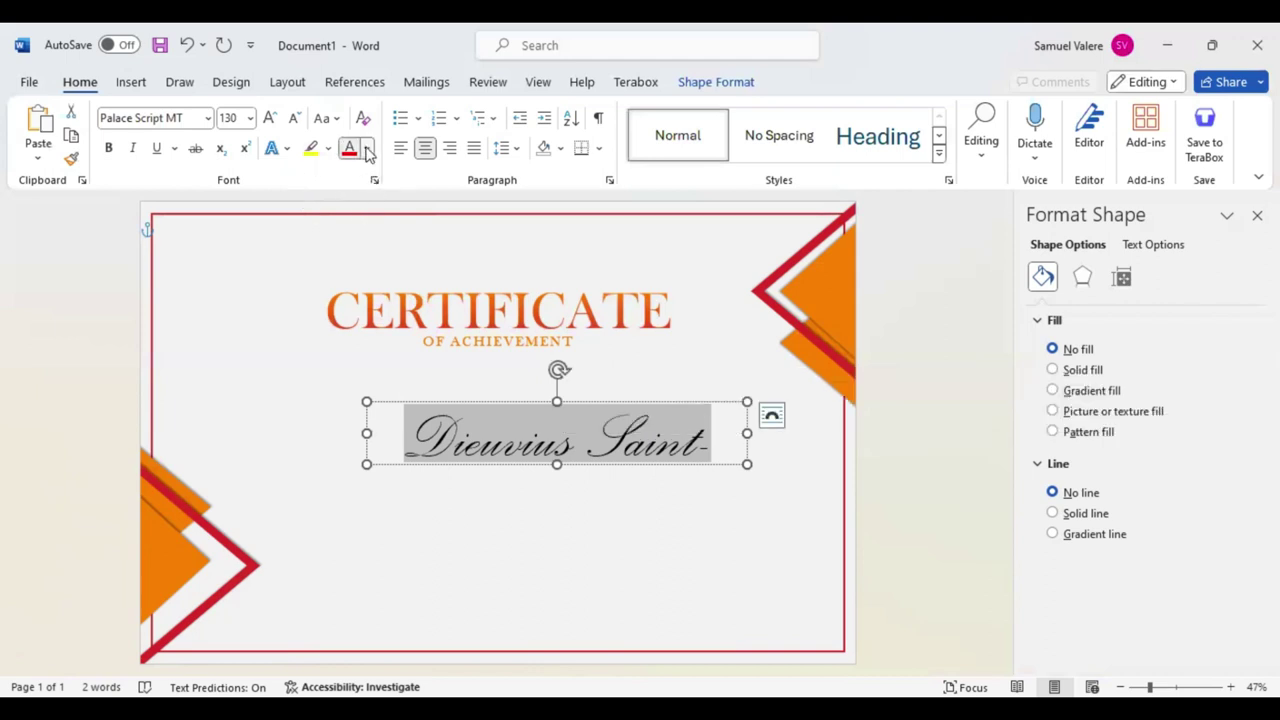
Colour the name dark navy and widen its box so it sits centred
left_click(368, 150)
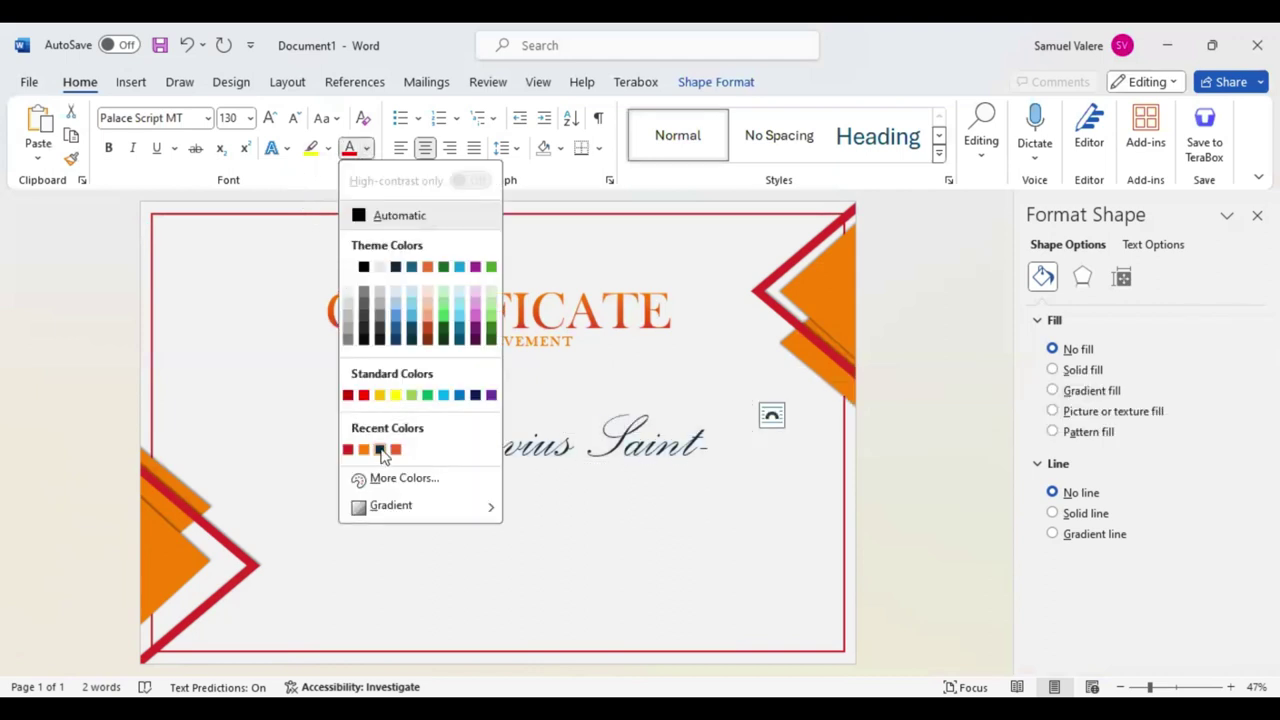
left_click(380, 450)
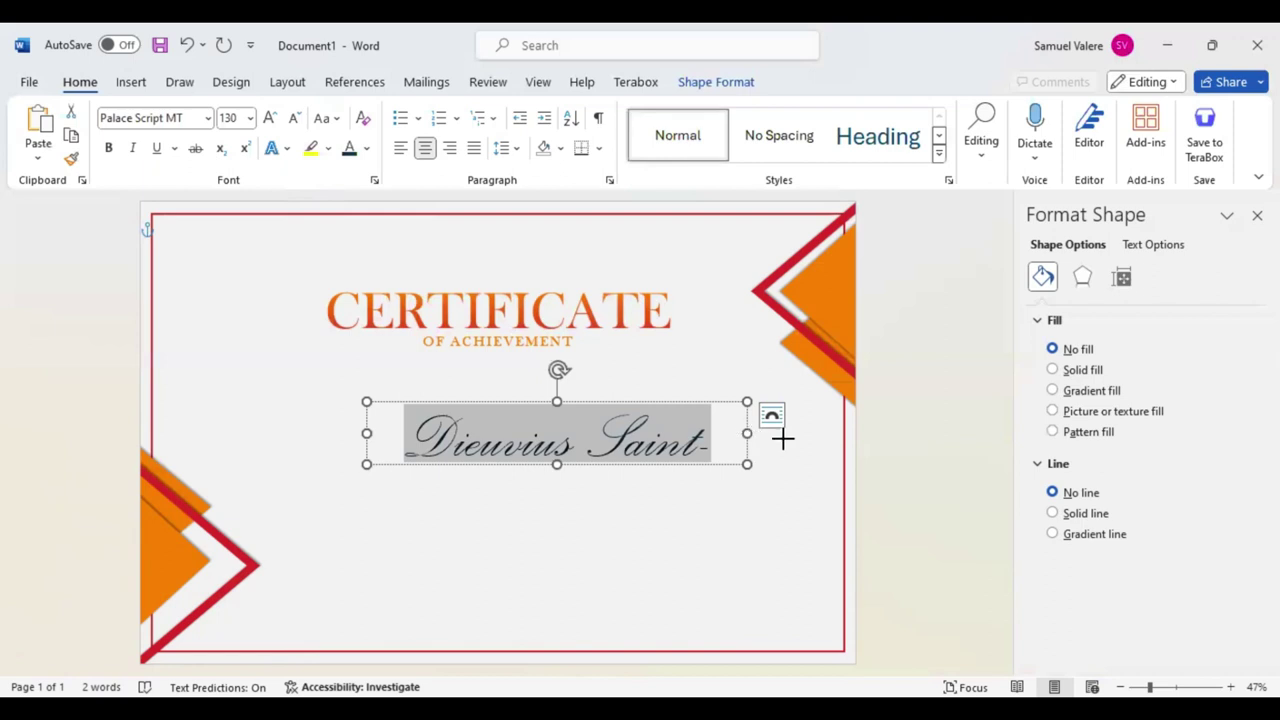
left_click_drag(747, 433, 783, 438)
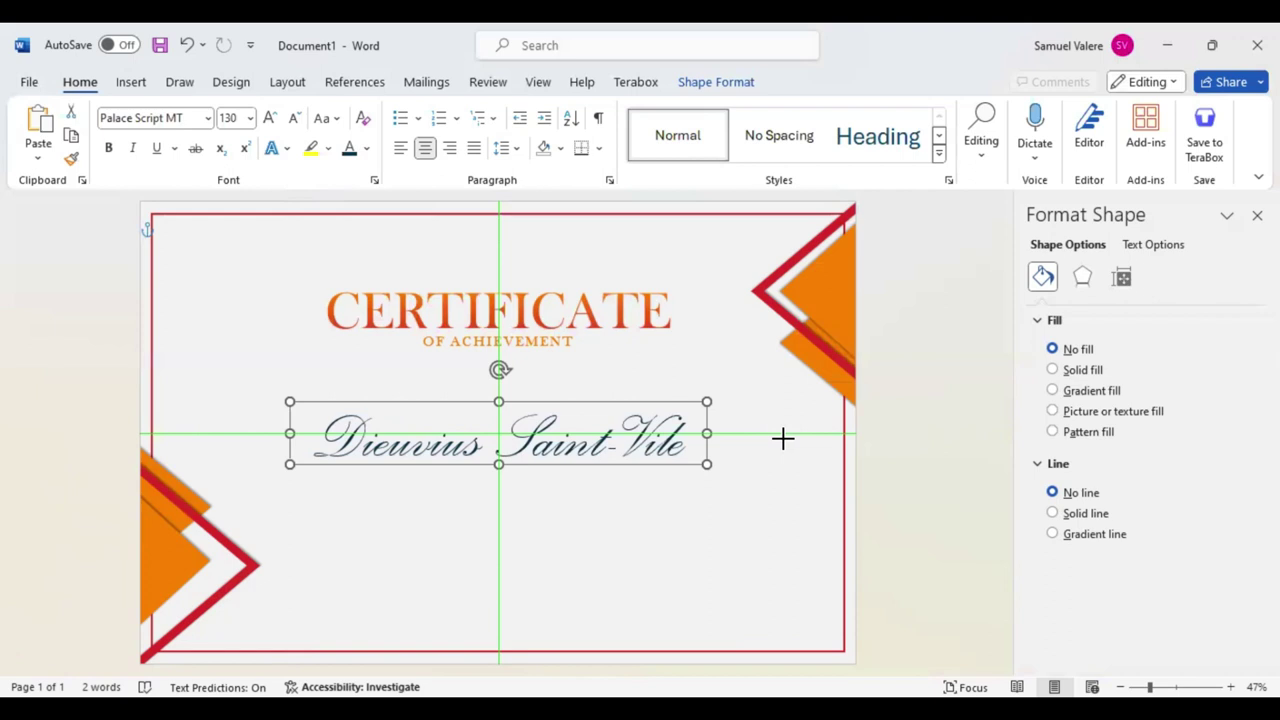
Copy the OF ACHIEVEMENT box and retype it as 'This Certificate Is Greatly Presented To'
left_click(539, 352)
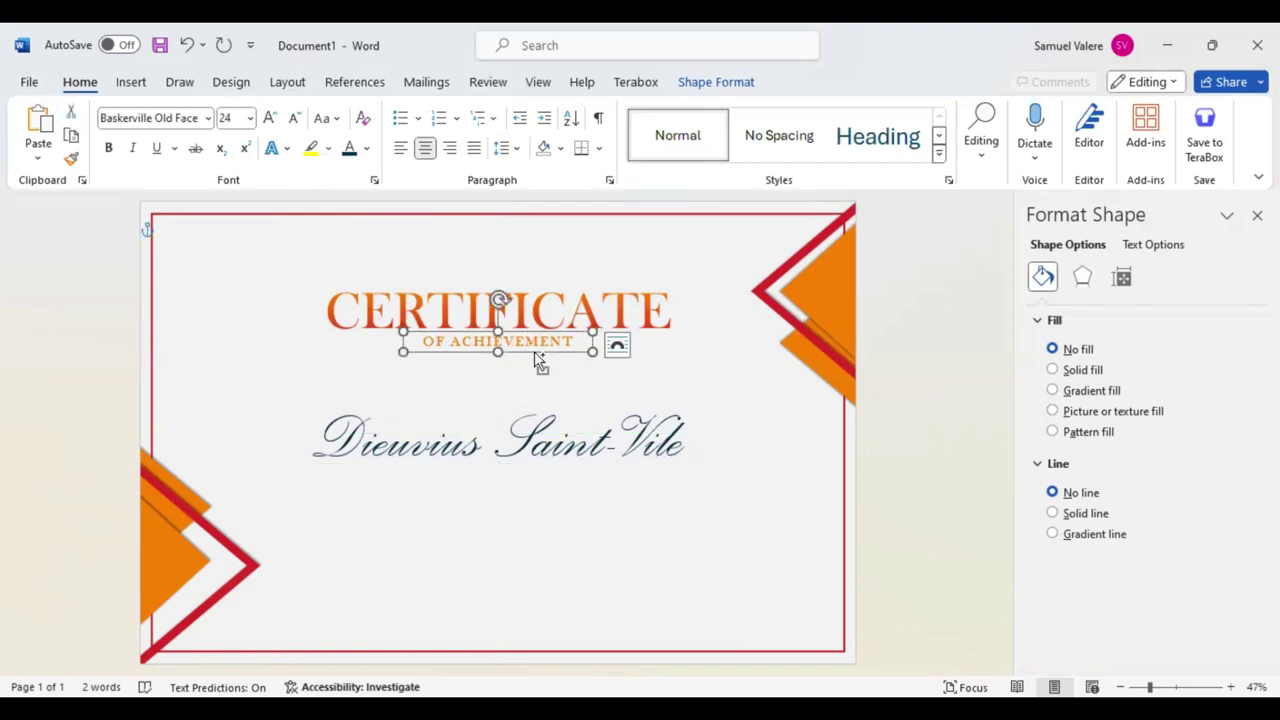
mouse_move(534, 351)
left_mouse_down()
mouse_move(536, 402)
mouse_move(518, 406)
left_mouse_up()
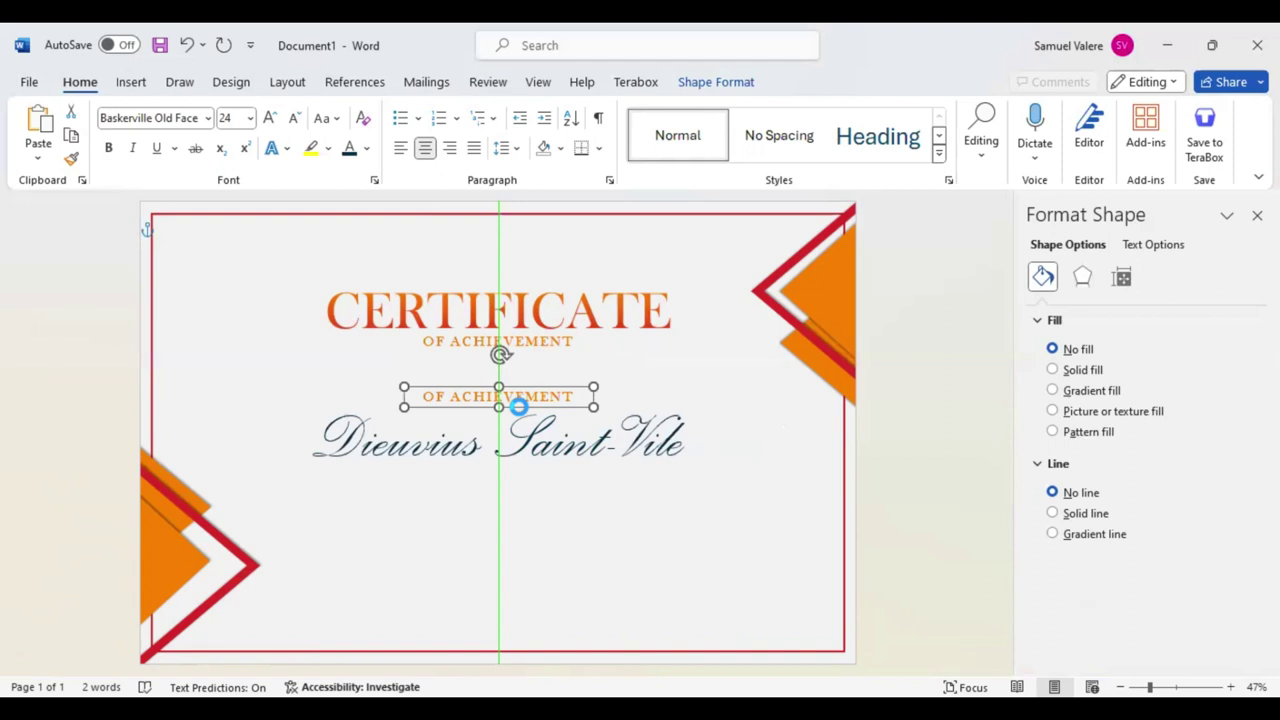
triple_click(518, 406)
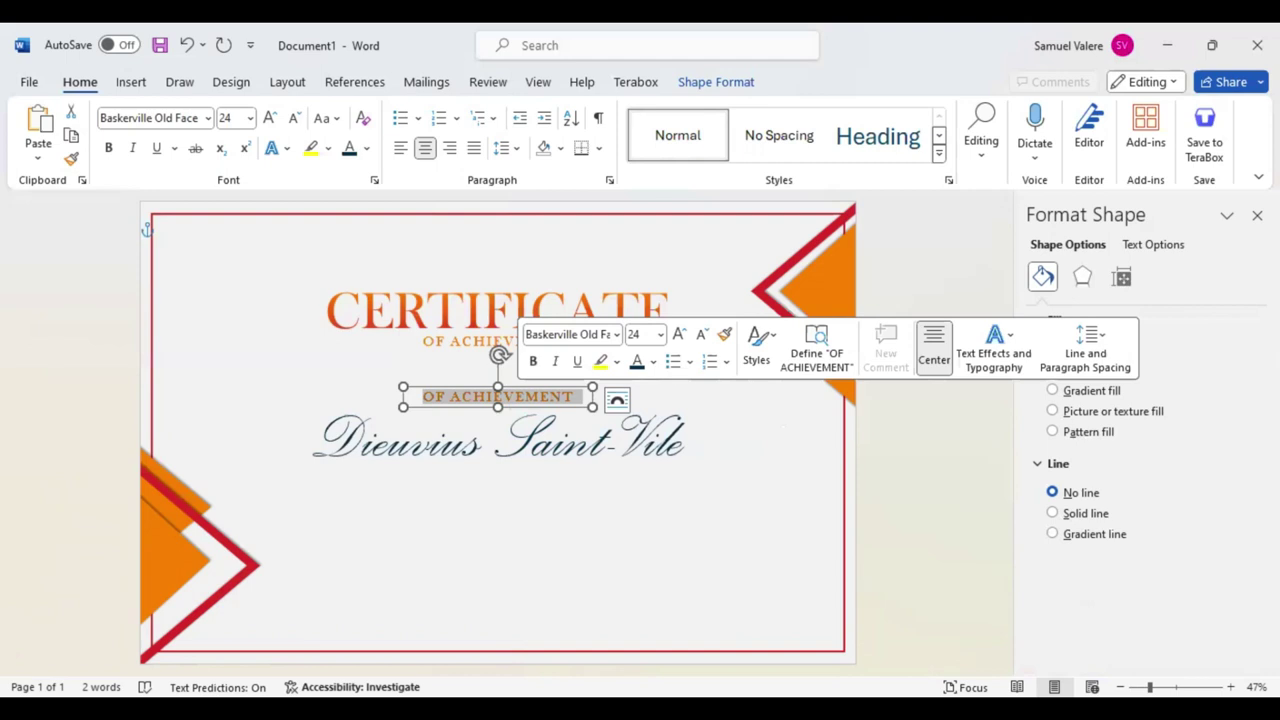
type("This Certi")
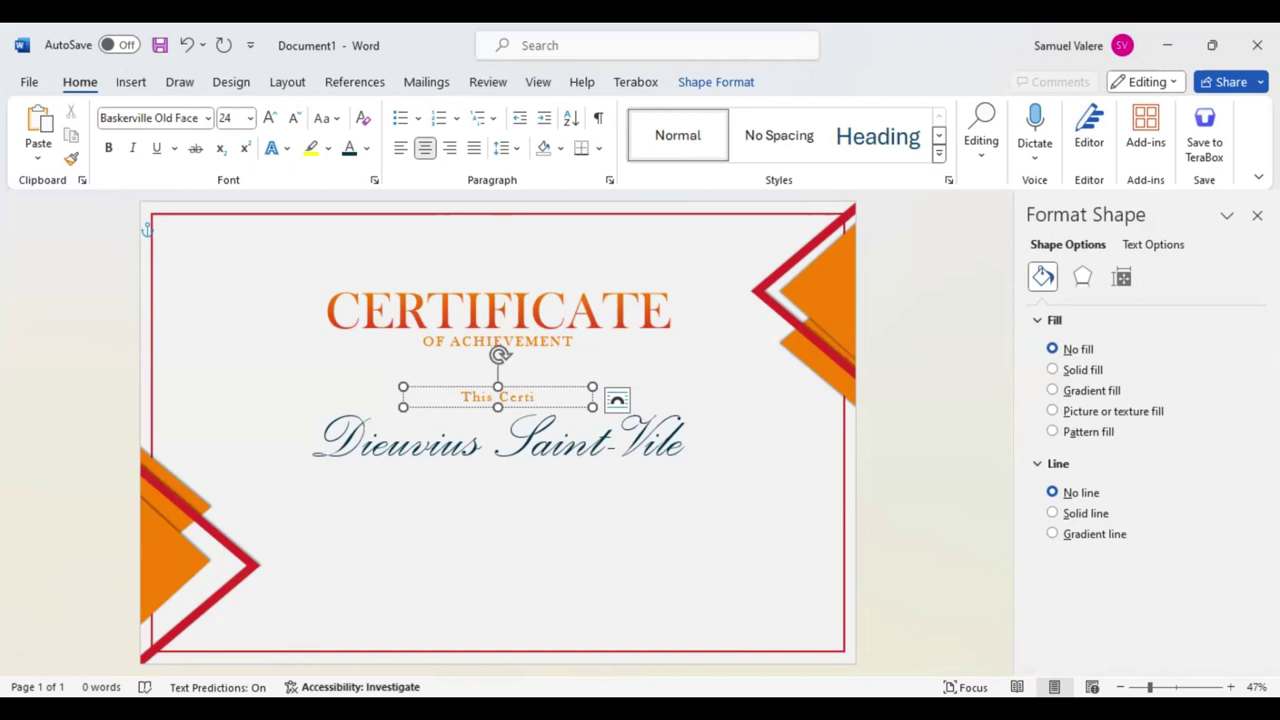
type("ficate Is")
type(" Greatly Presented To")
key("Escape")
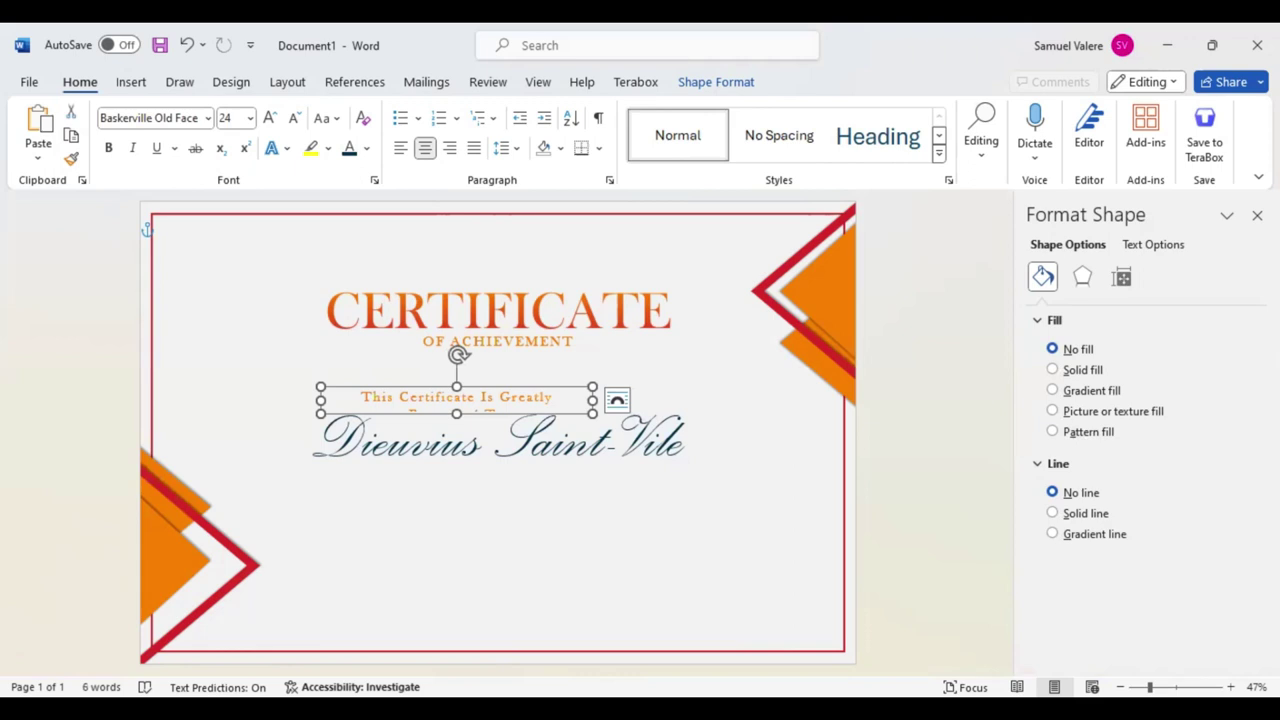
Widen the presented-to line's box and centre it above the name
left_click_drag(592, 400, 671, 400)
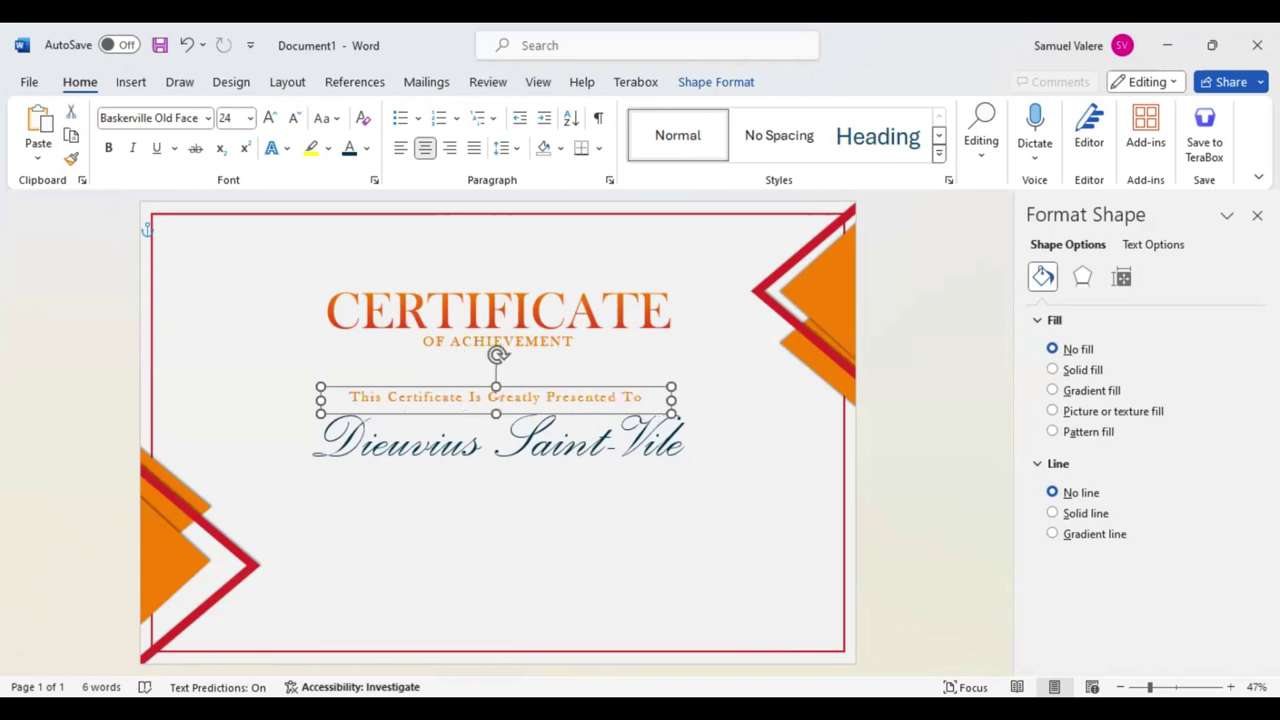
left_click_drag(497, 398, 497, 409)
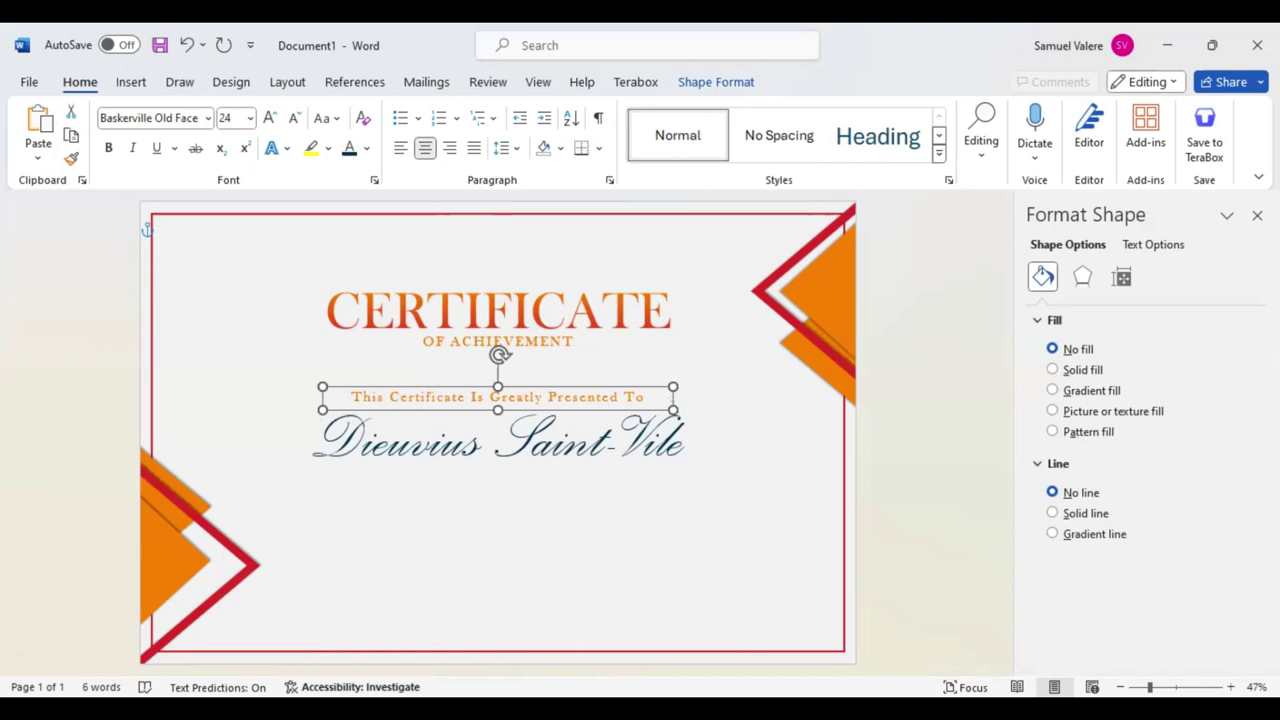
mouse_move(497, 410)
left_mouse_down()
mouse_move(476, 421)
mouse_move(470, 500)
left_mouse_up()
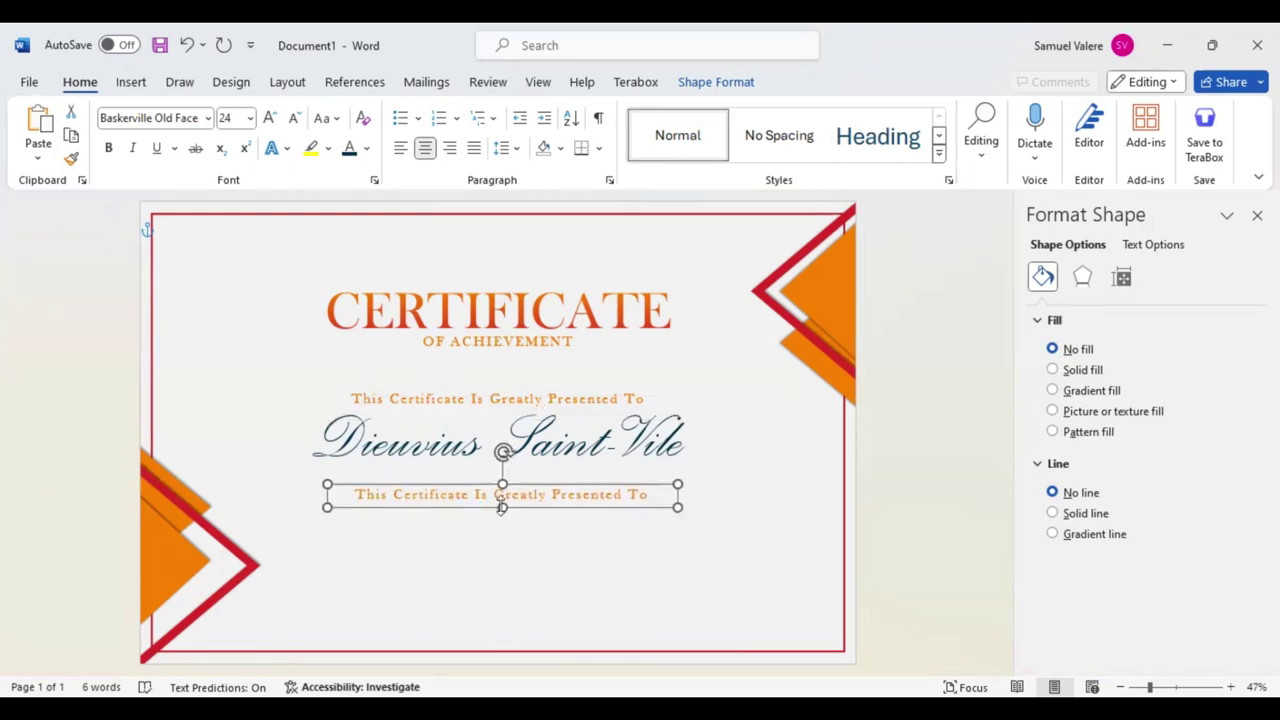
Enlarge the lower text box, paste the gratitude paragraph in, and widen it leftward
left_click_drag(502, 507, 502, 574)
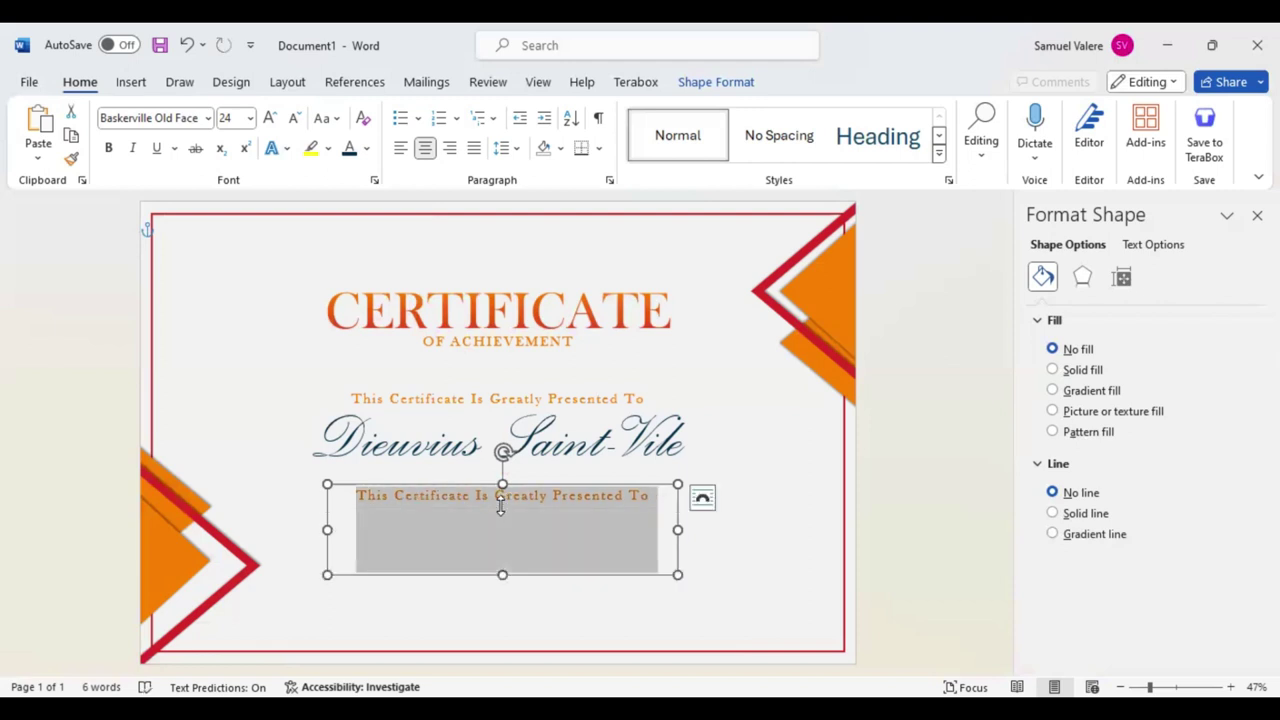
key("ctrl+v")
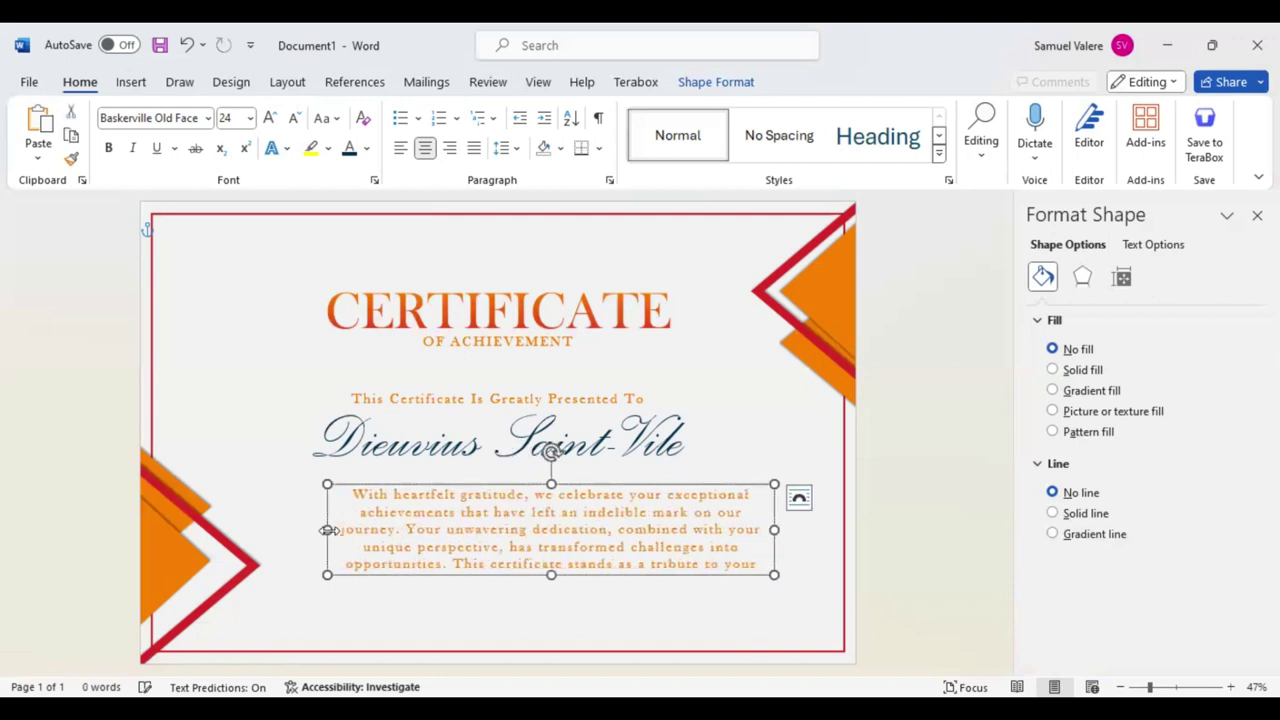
left_click_drag(328, 530, 278, 530)
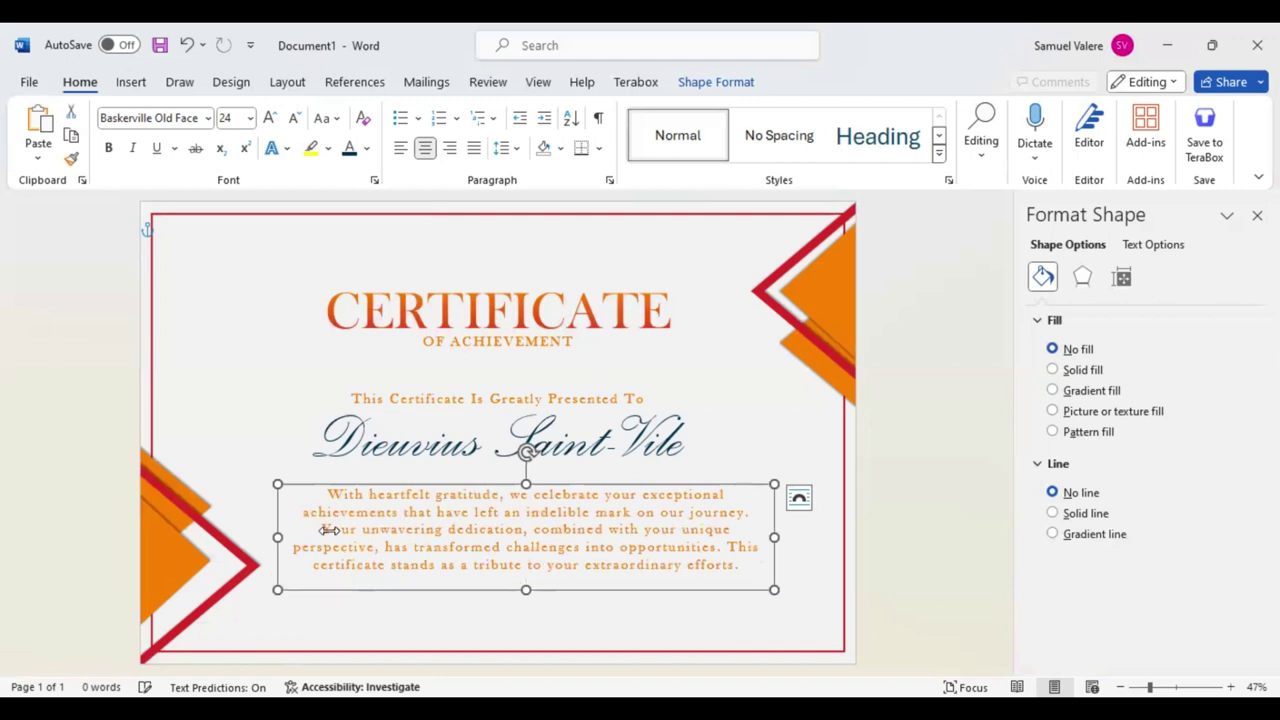
Shrink the whole body paragraph from 24 pt to 18 pt
key("ctrl+a")
left_click(469, 468)
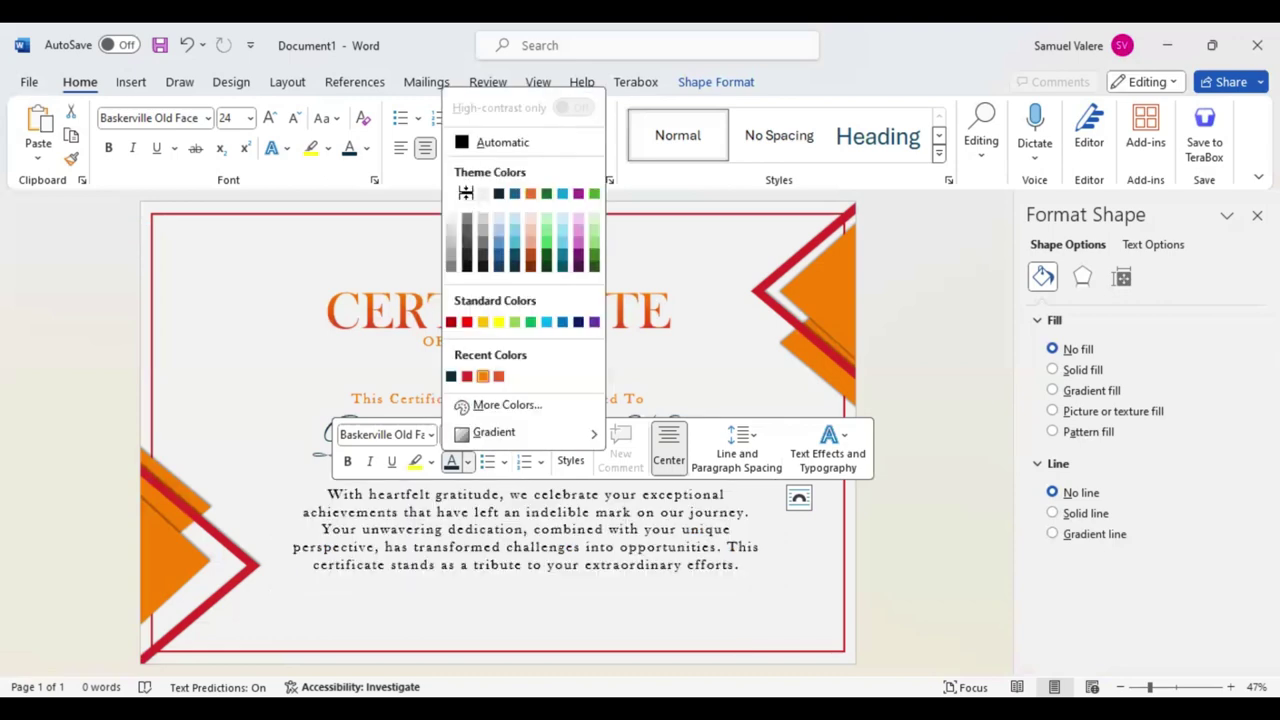
left_click(140, 88)
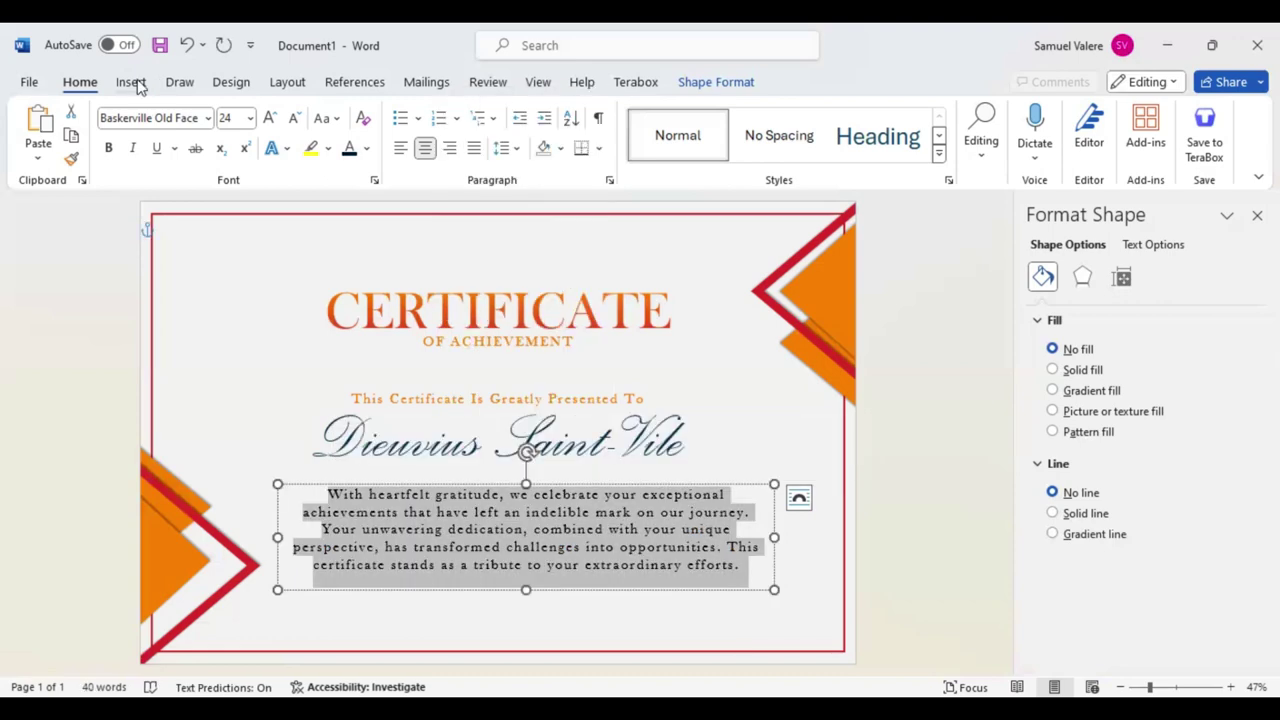
left_click(295, 118)
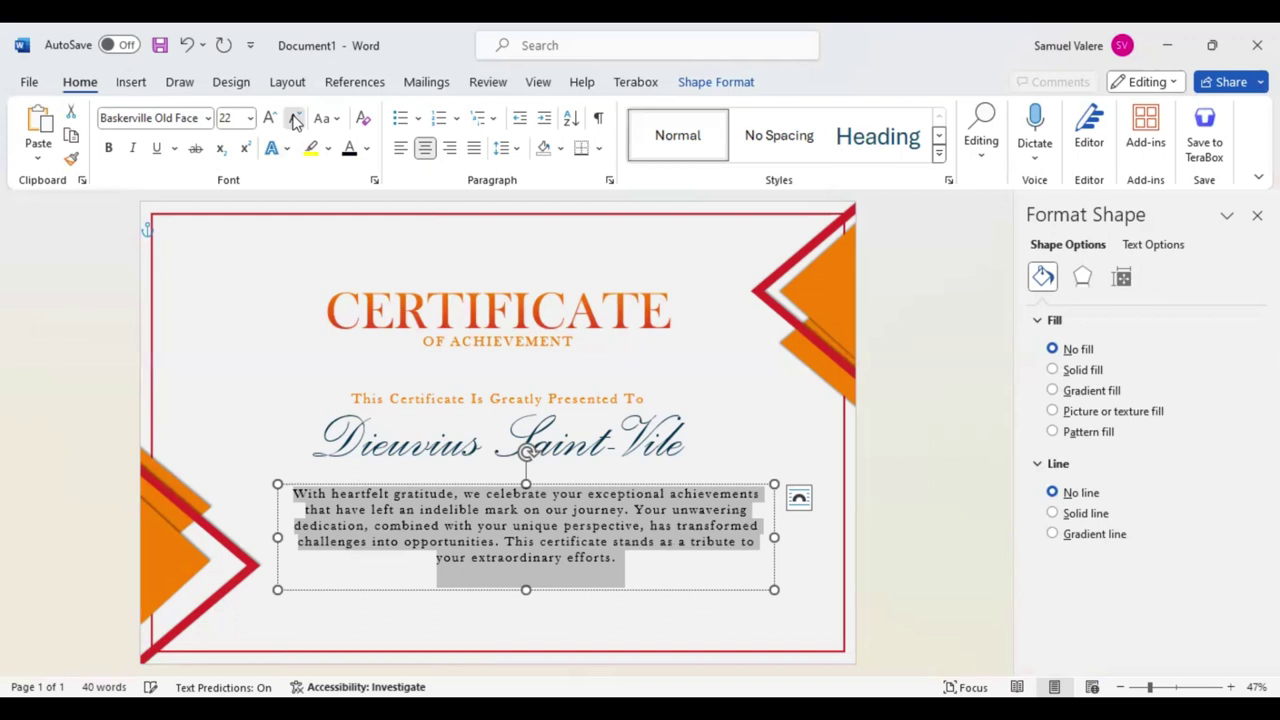
left_click(295, 118)
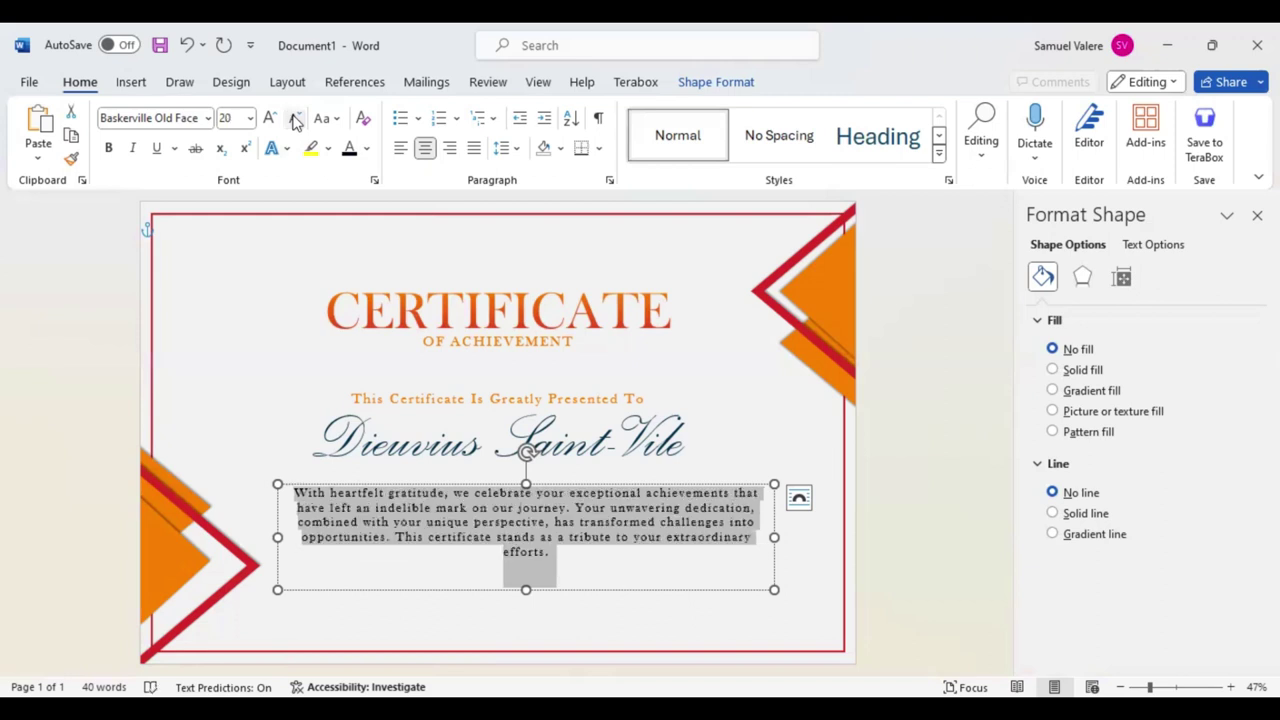
left_click(296, 119)
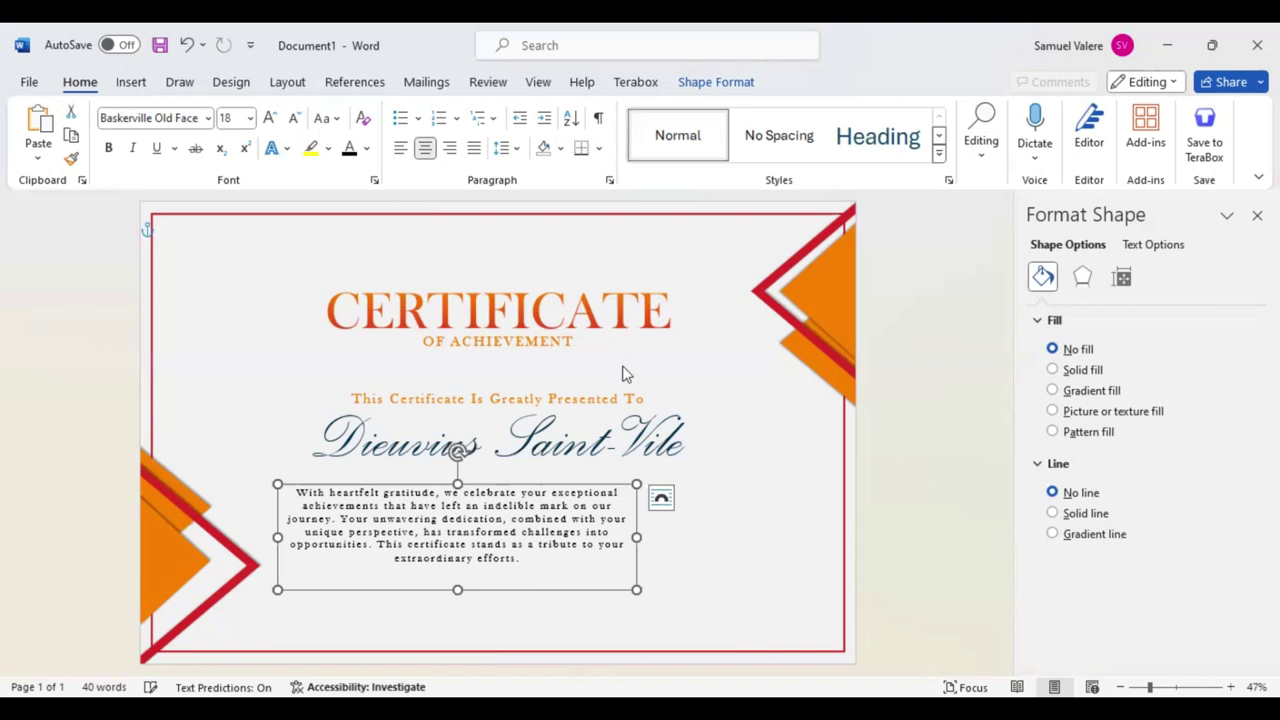
Shift the body paragraph box slightly up and right and colour its text orange
triple_click(625, 398)
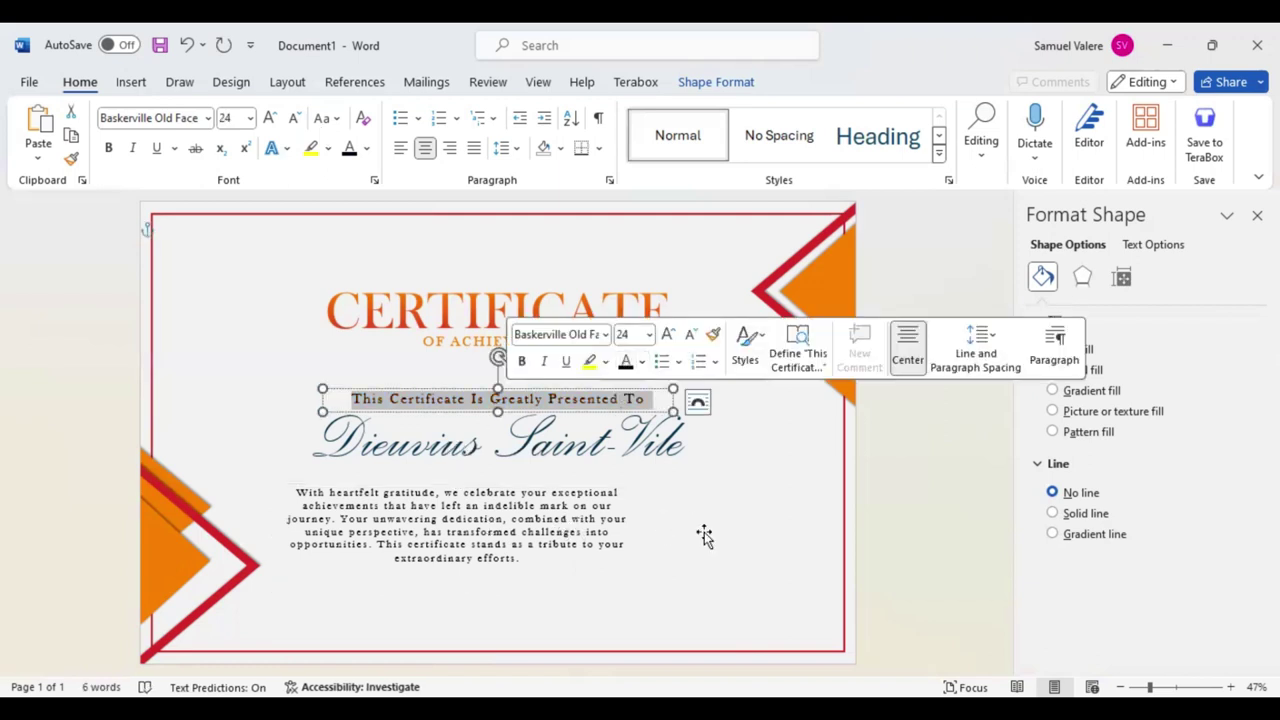
left_click(530, 533)
left_click_drag(568, 519, 543, 505)
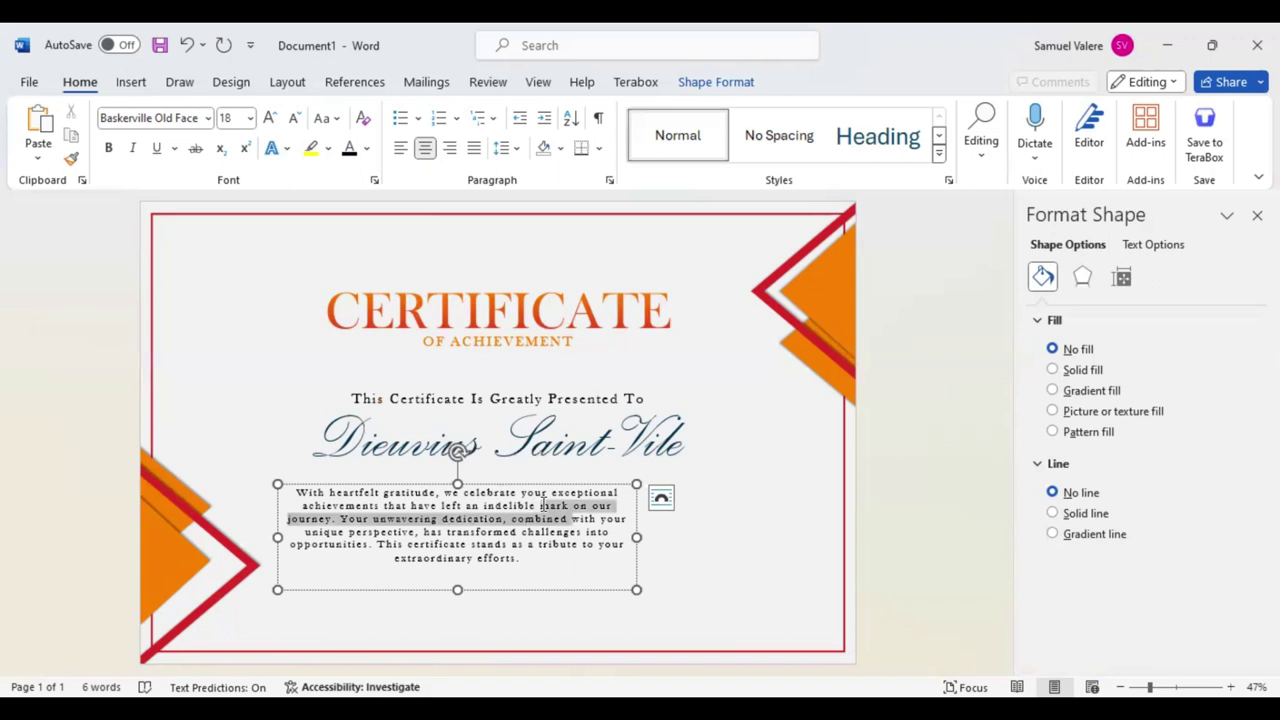
left_click_drag(550, 589, 597, 582)
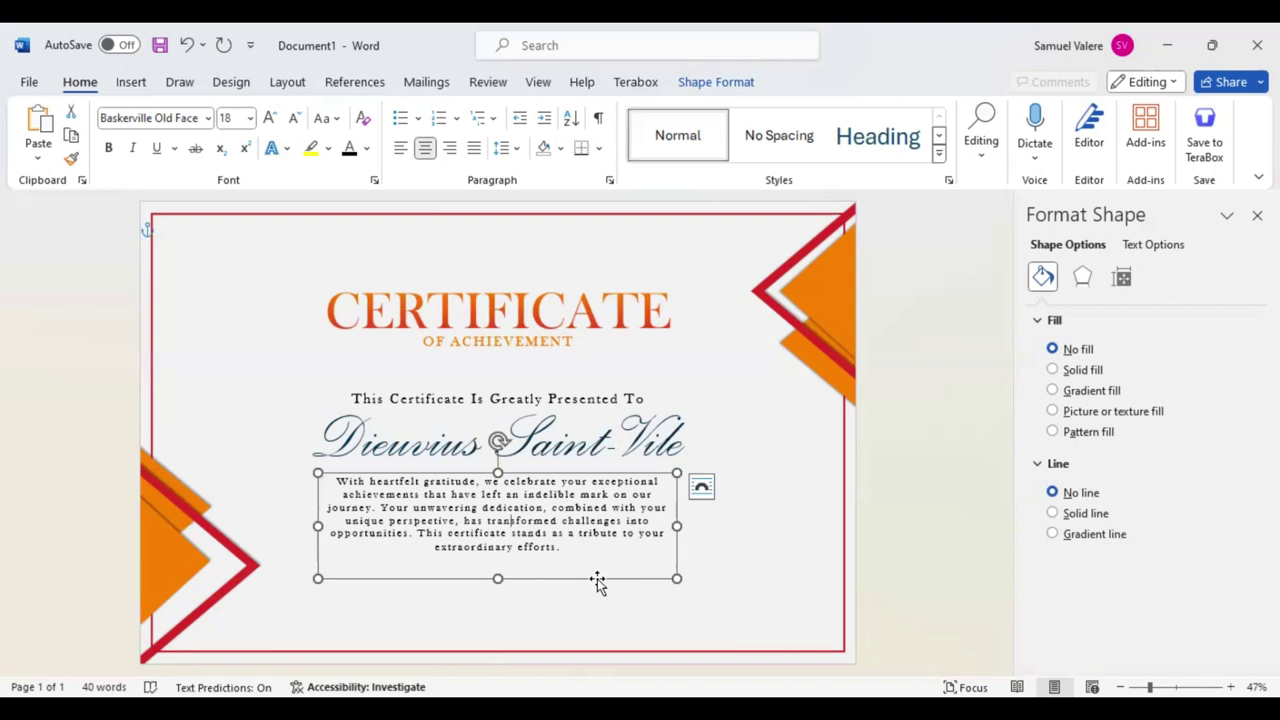
key("ctrl+a")
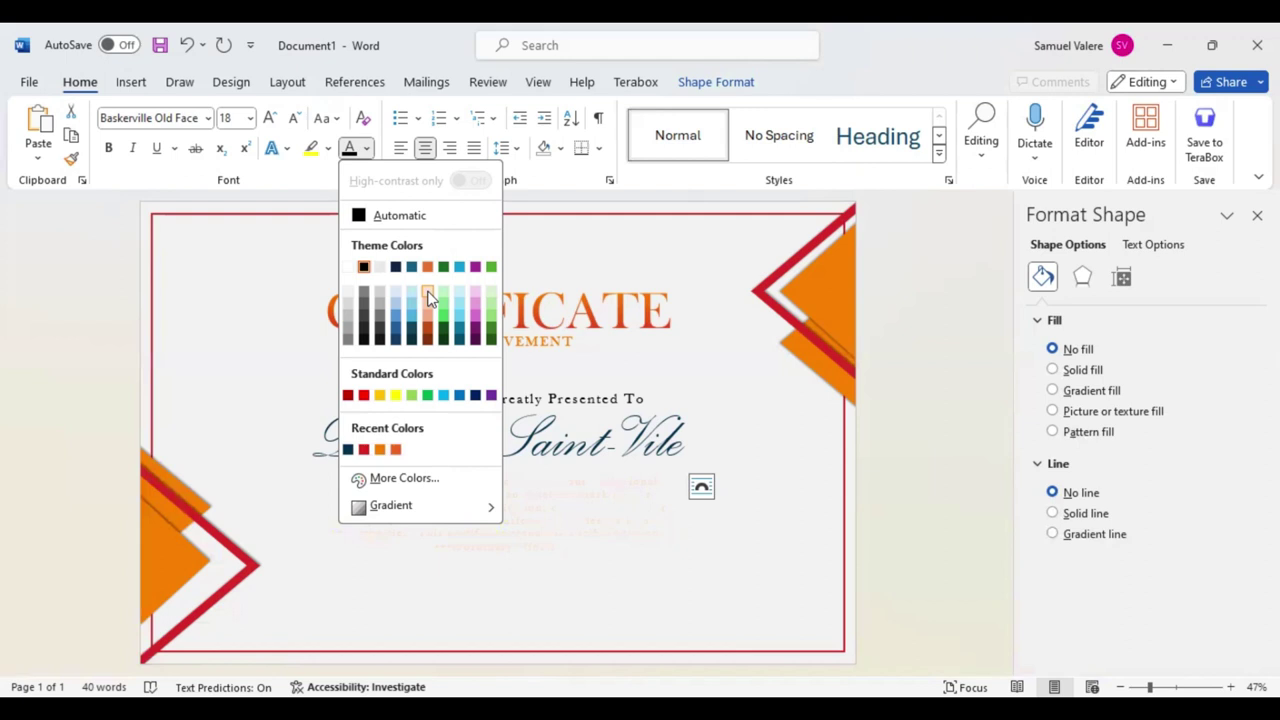
left_click(380, 450)
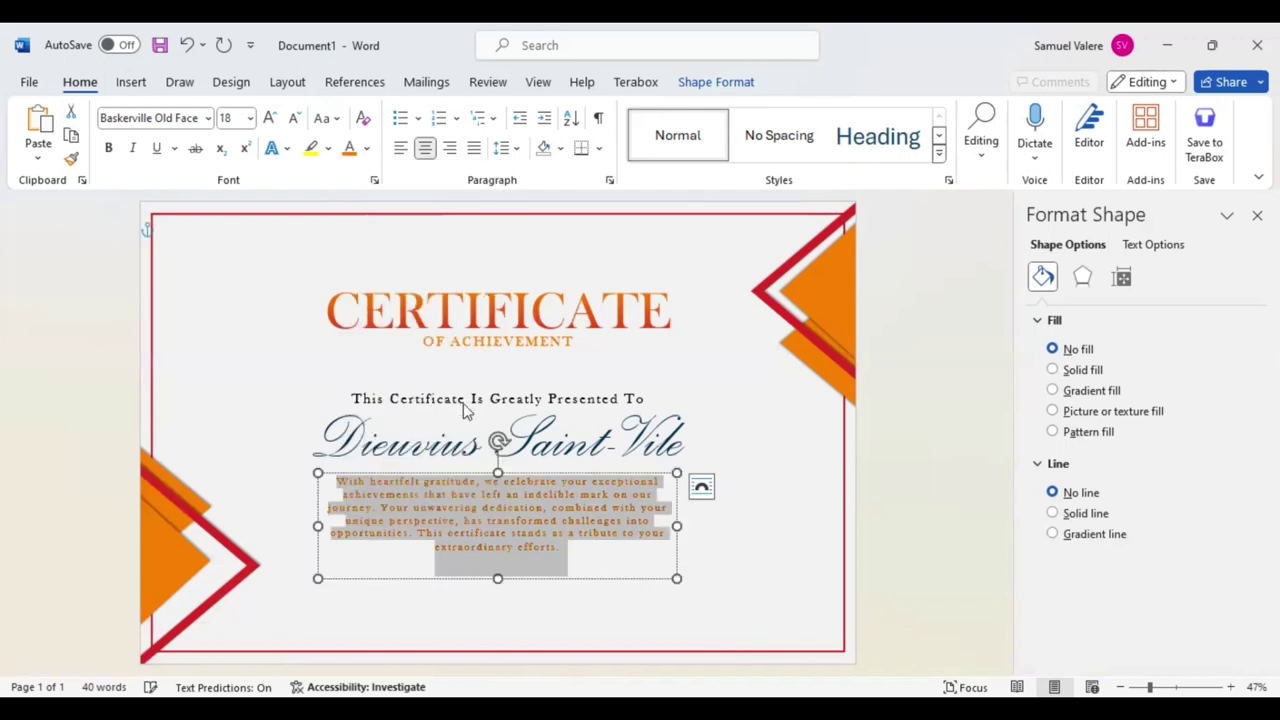
Make the presented-to line orange as well
double_click(463, 402)
double_click(515, 400)
key("ctrl+a")
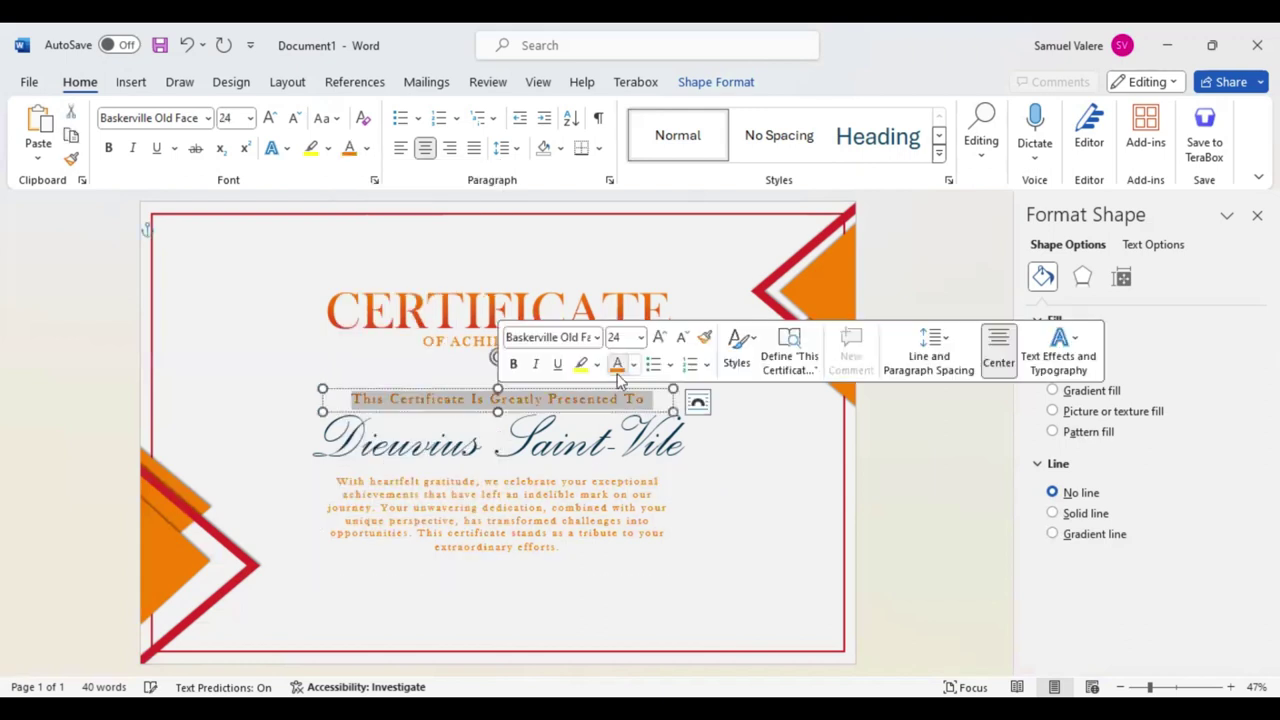
left_click(708, 496)
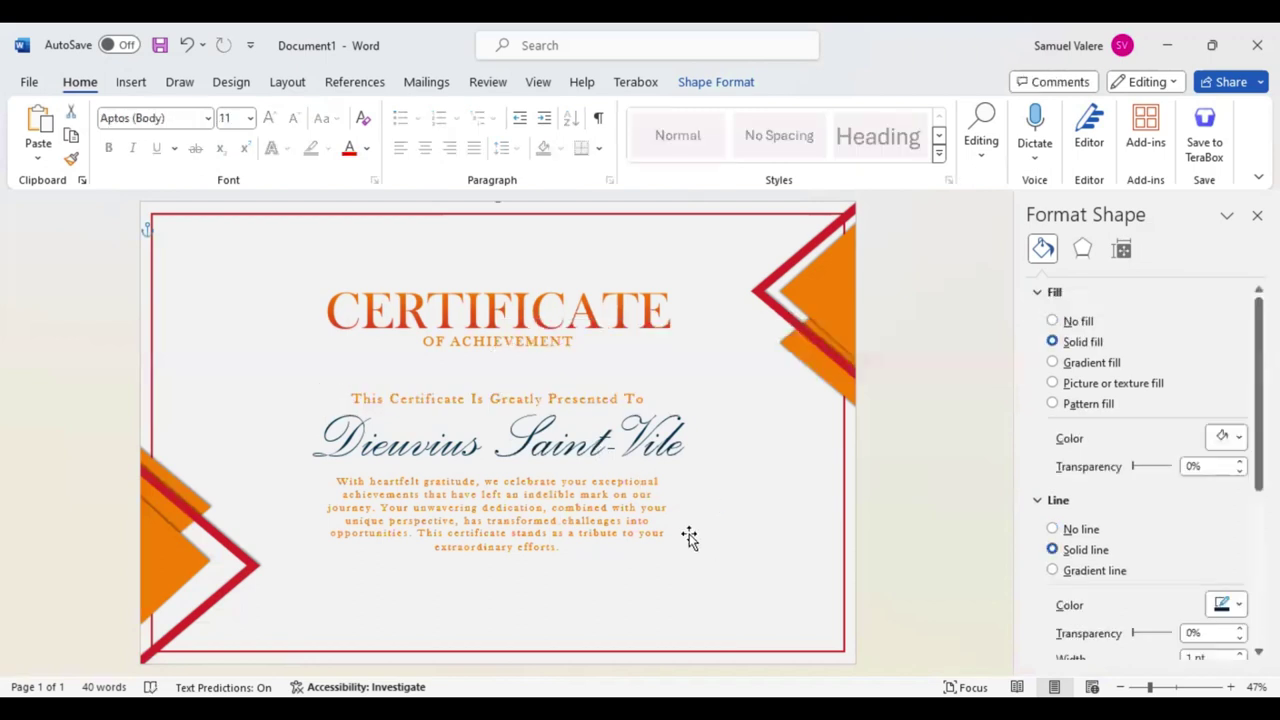
Enlarge the body paragraph to 20 pt, then shorten and centre its box under the name
left_click(680, 527)
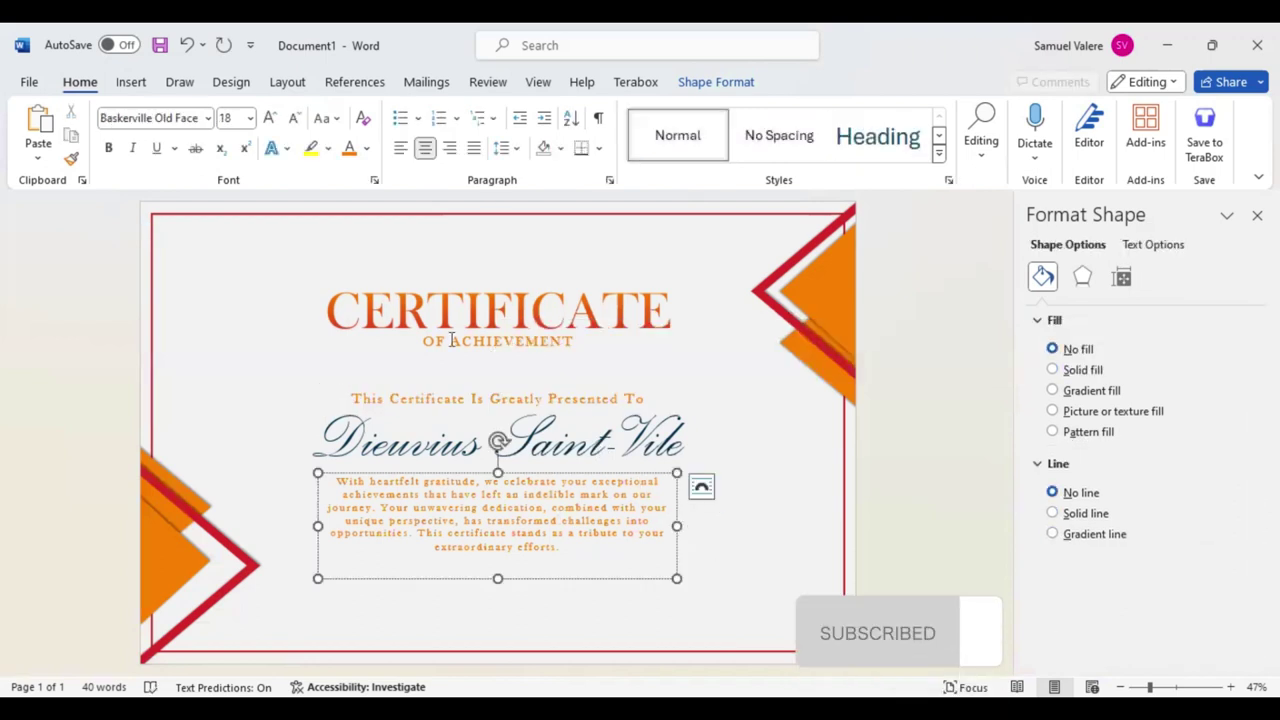
key("ctrl+a")
key("ctrl+shift+period")
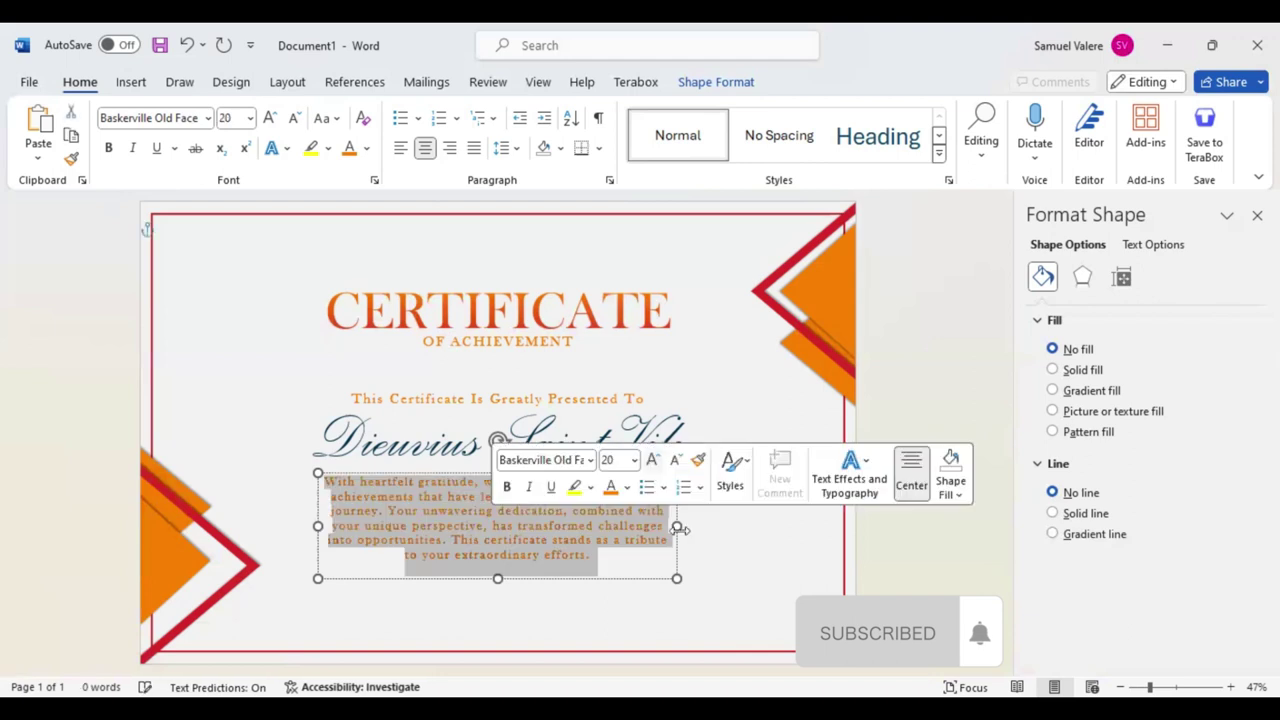
left_click(557, 562)
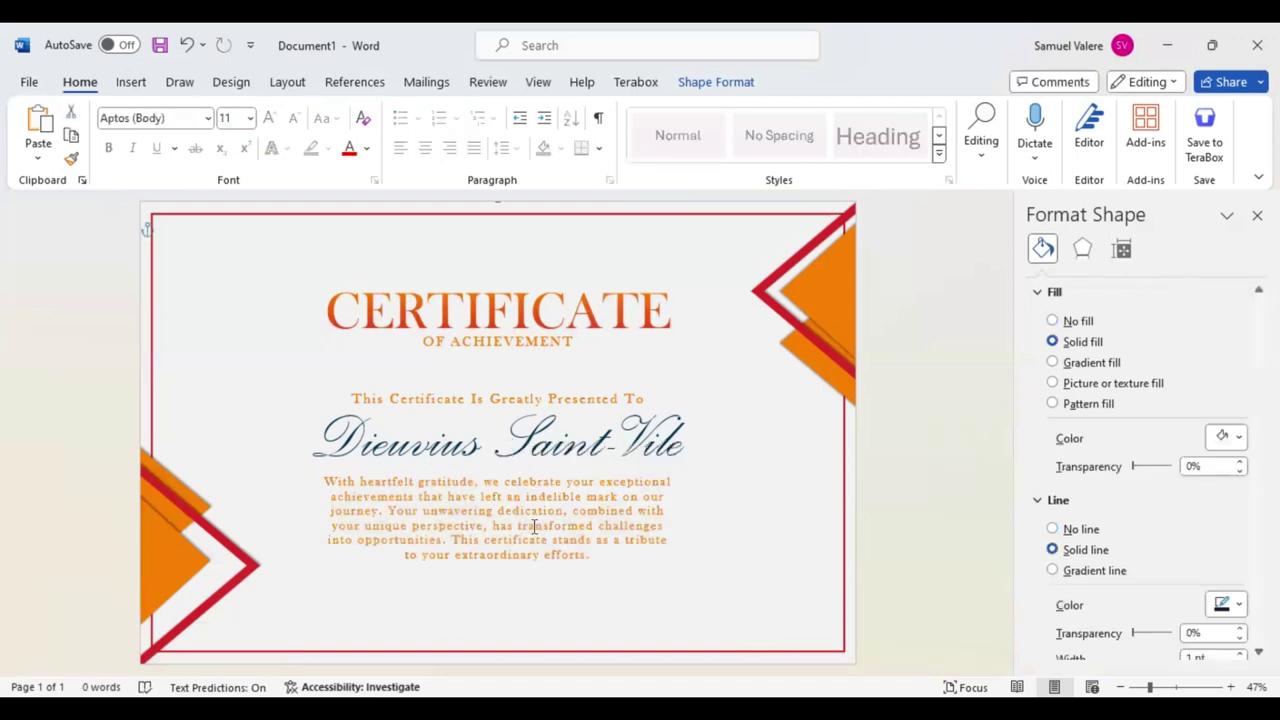
left_click(490, 577)
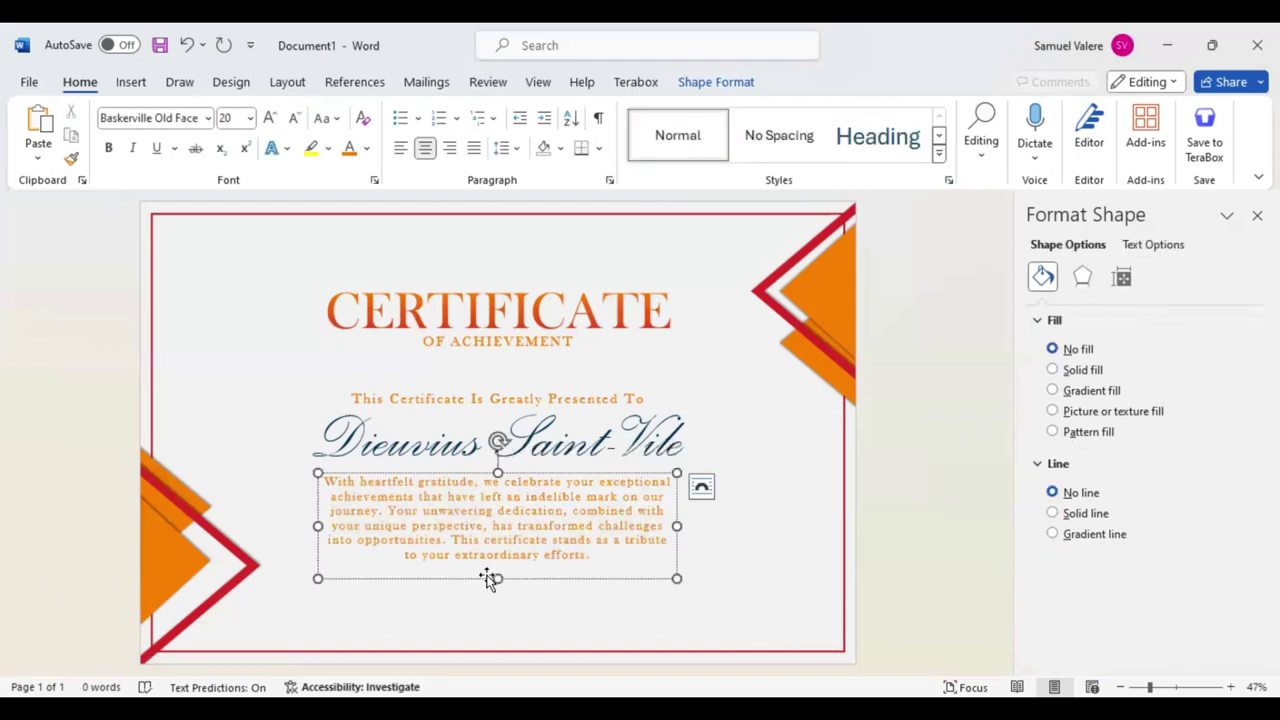
left_click_drag(499, 571, 510, 566)
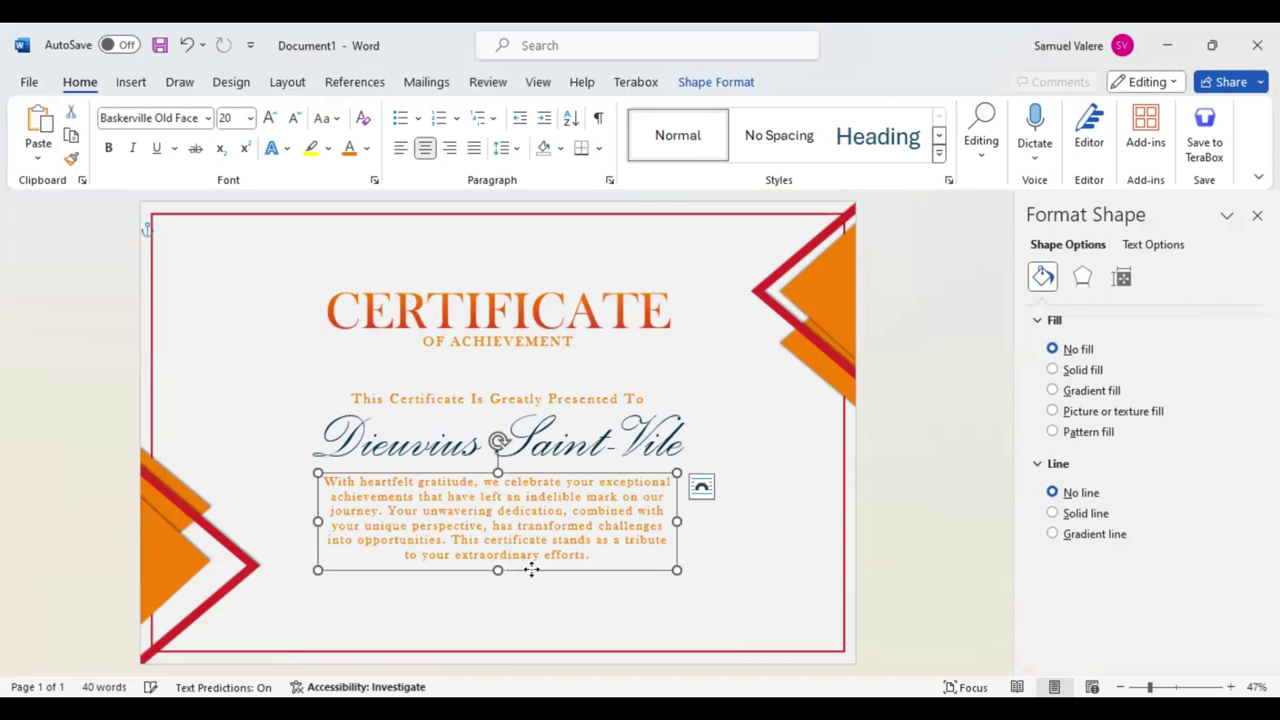
left_click_drag(532, 569, 532, 570)
left_click(200, 268)
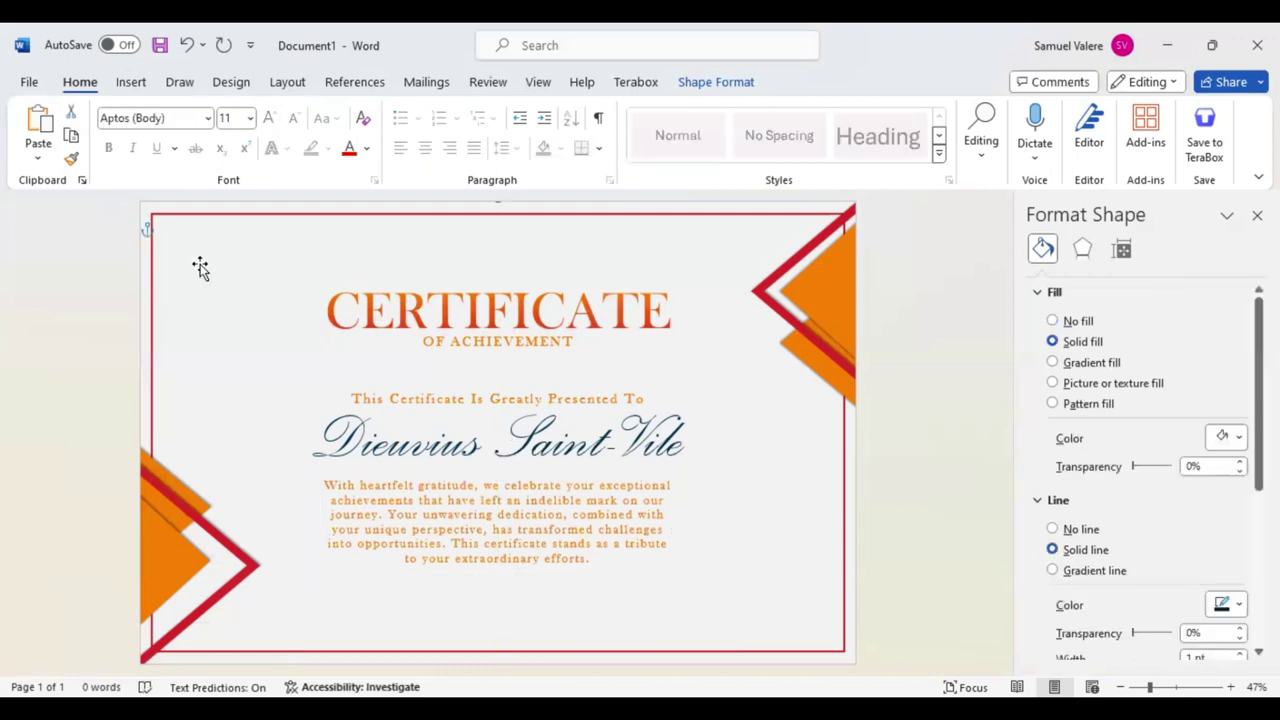
left_click(128, 84)
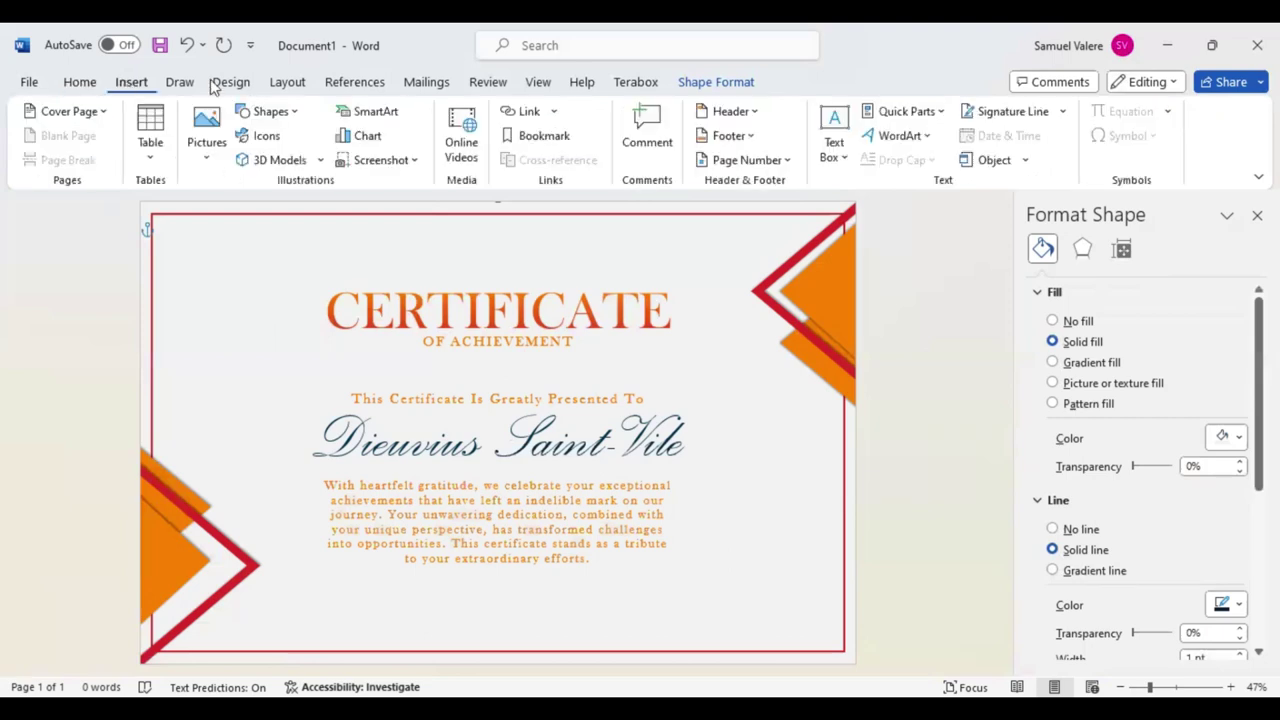
Draw a small text box at the lower left with centred 'Signature' text
left_click(289, 114)
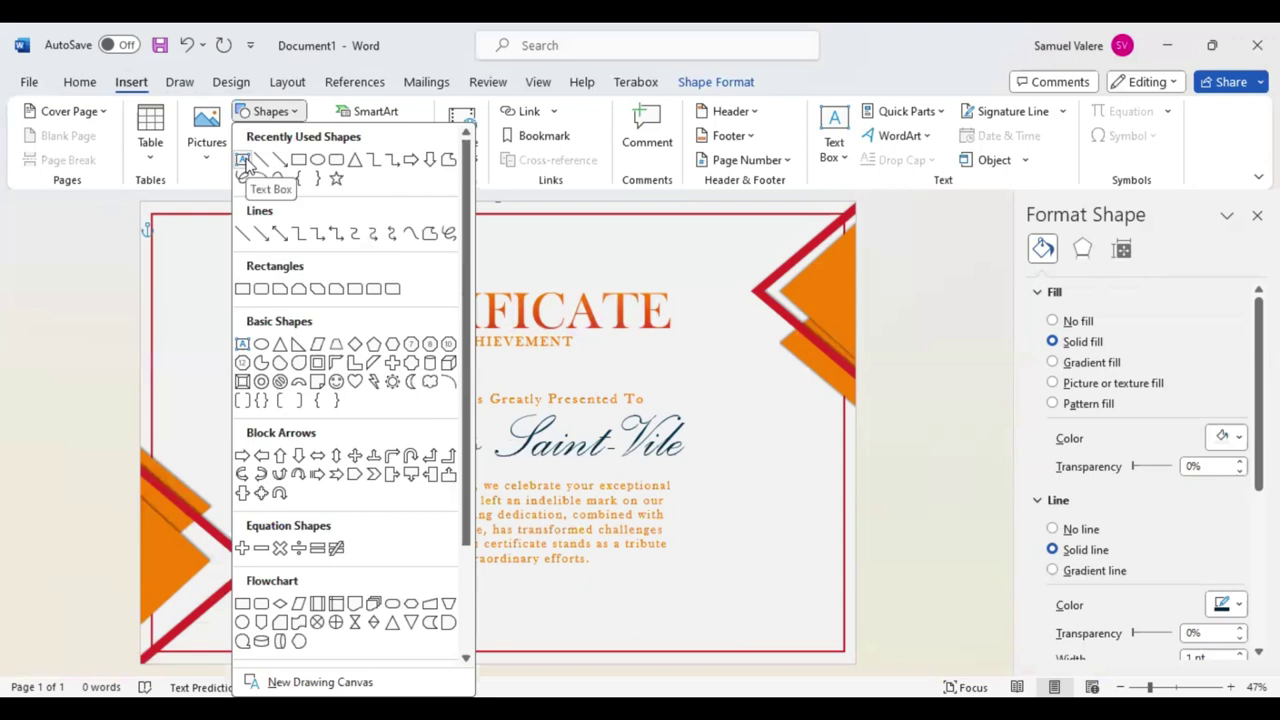
left_click(243, 162)
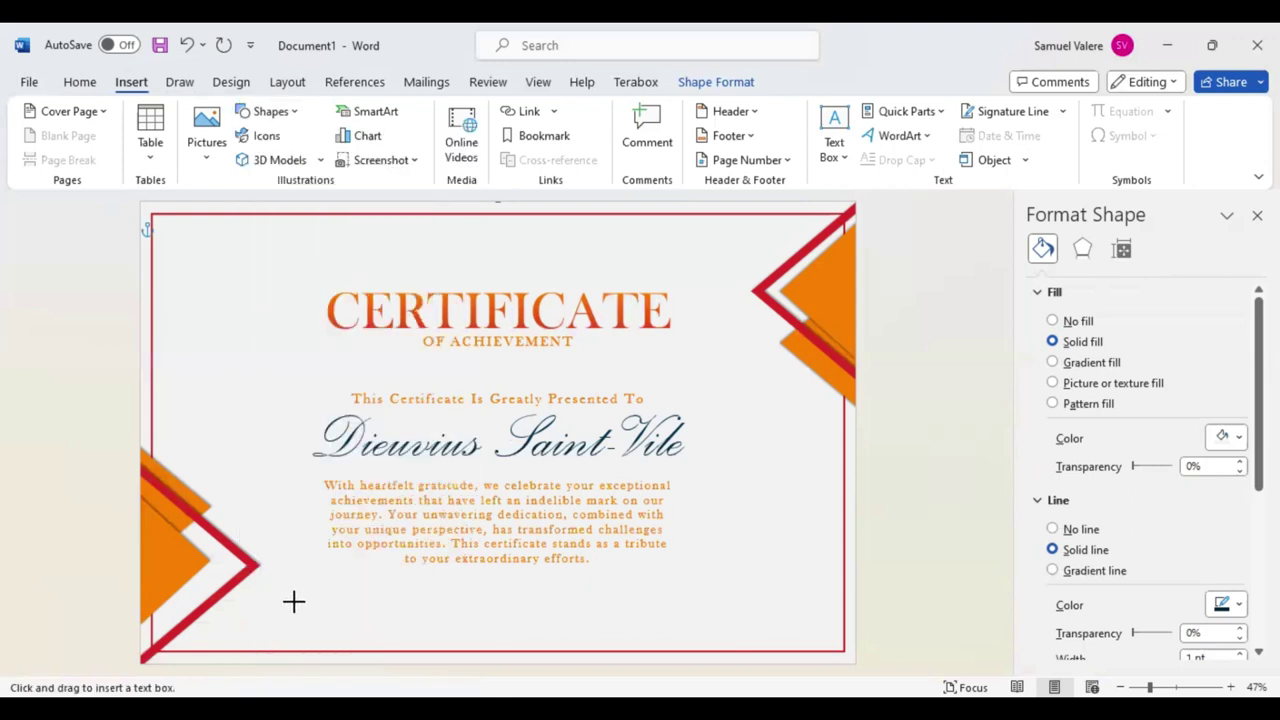
left_click_drag(291, 600, 384, 622)
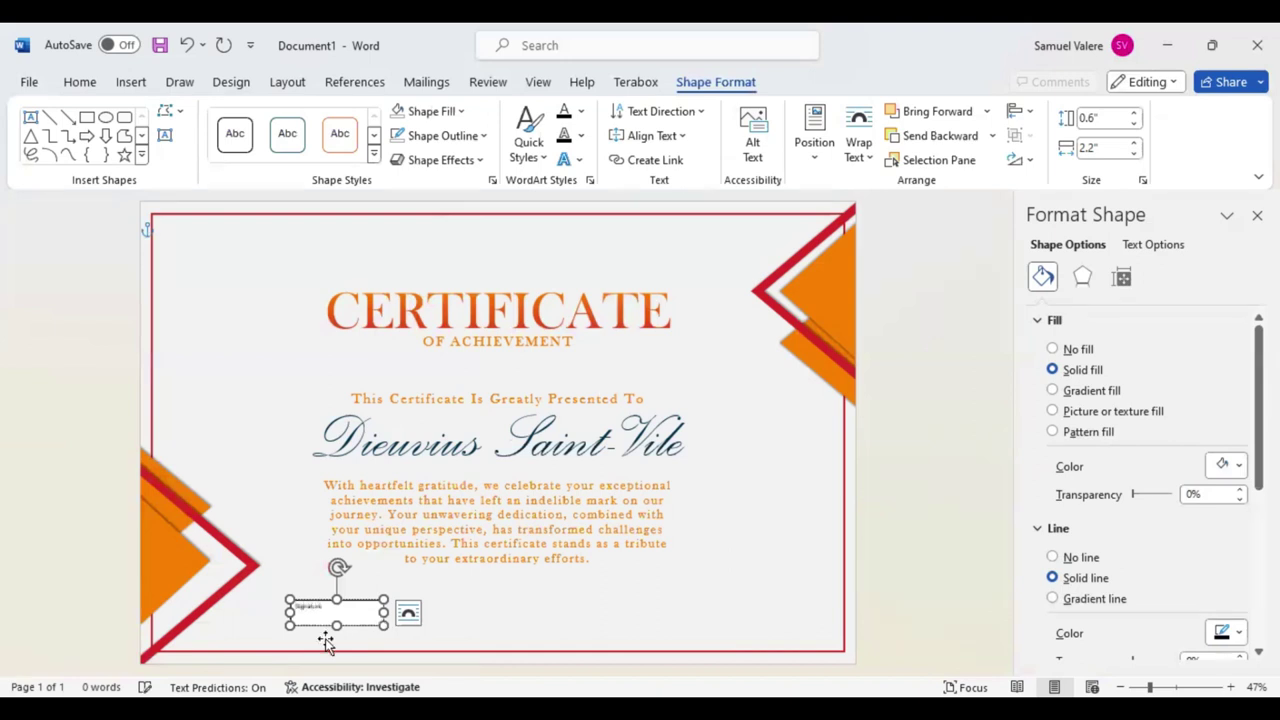
left_click_drag(322, 610, 290, 611)
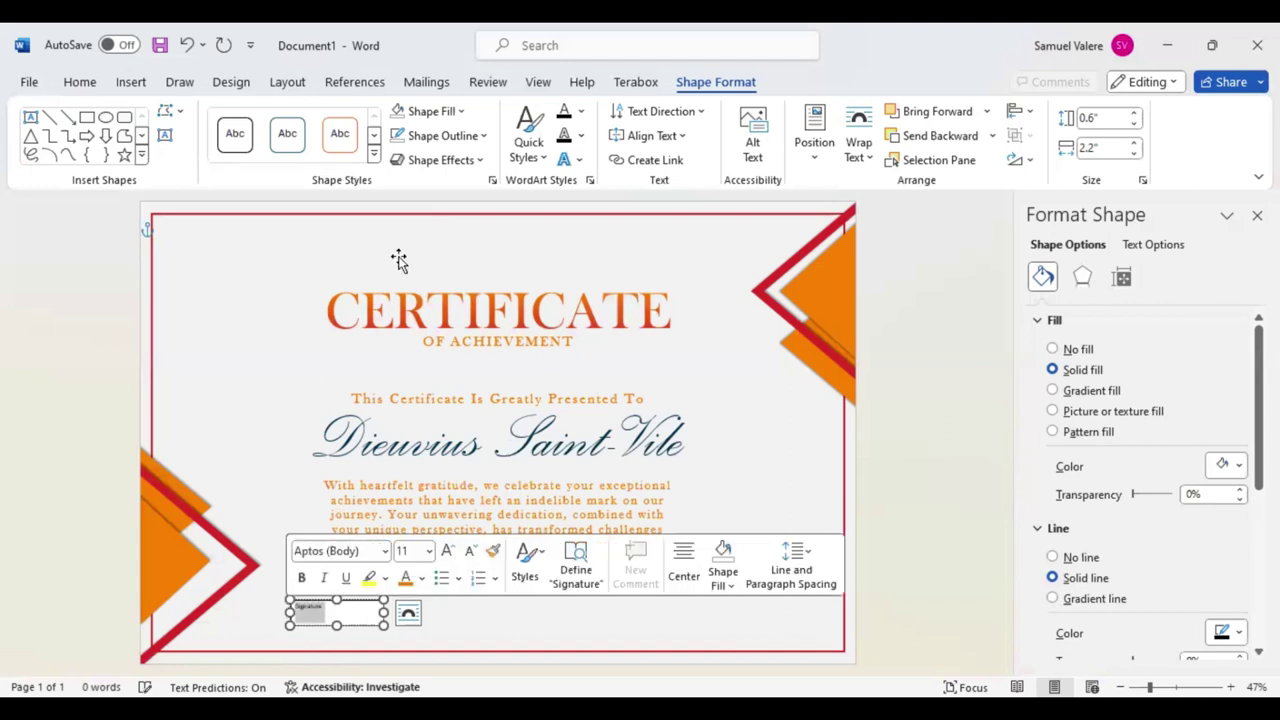
left_click(88, 84)
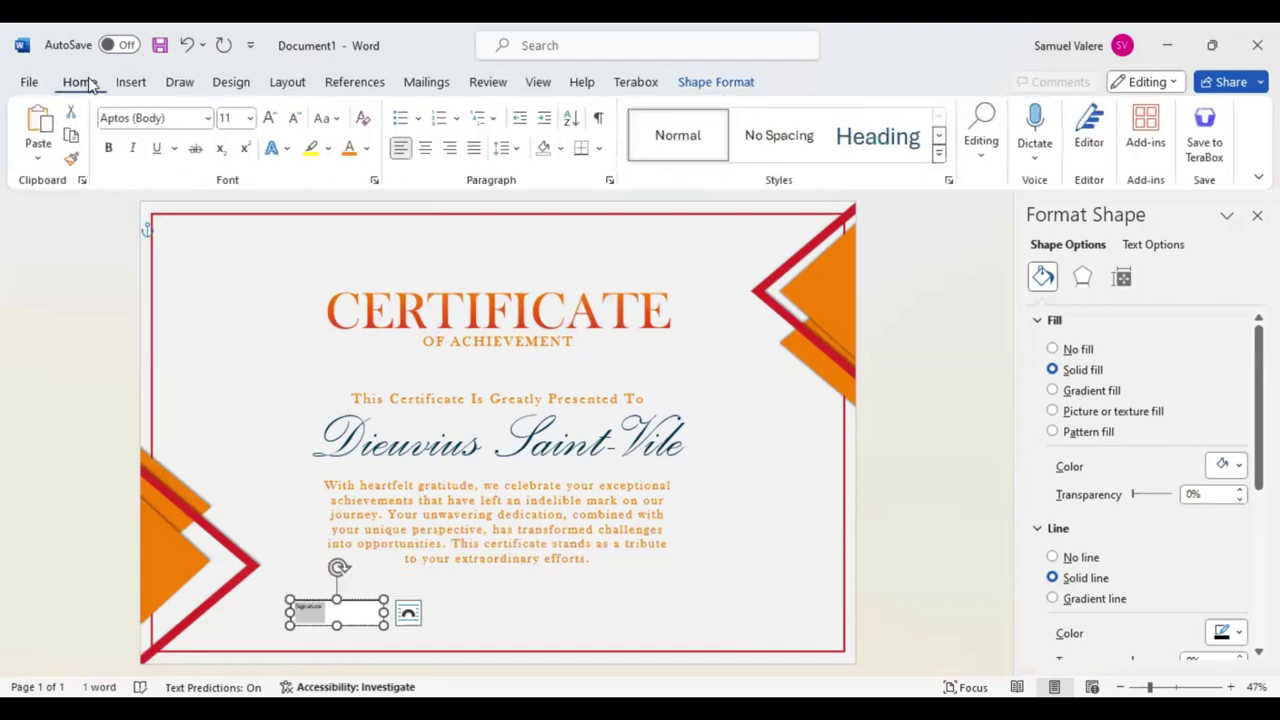
left_click(425, 147)
Make the label 16 pt Baskerville Old Face UPPERCASE, then trim and shift its box right
left_click(185, 118)
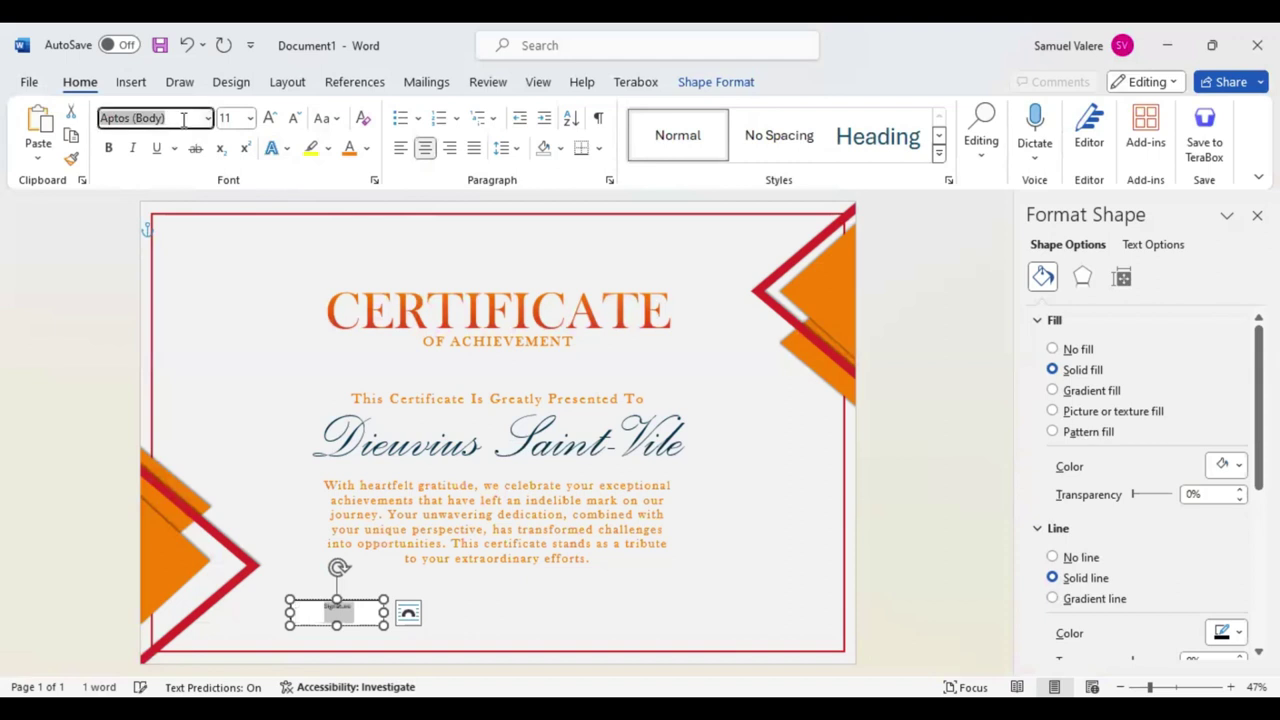
type("Baskerville Old Face")
key("Return")
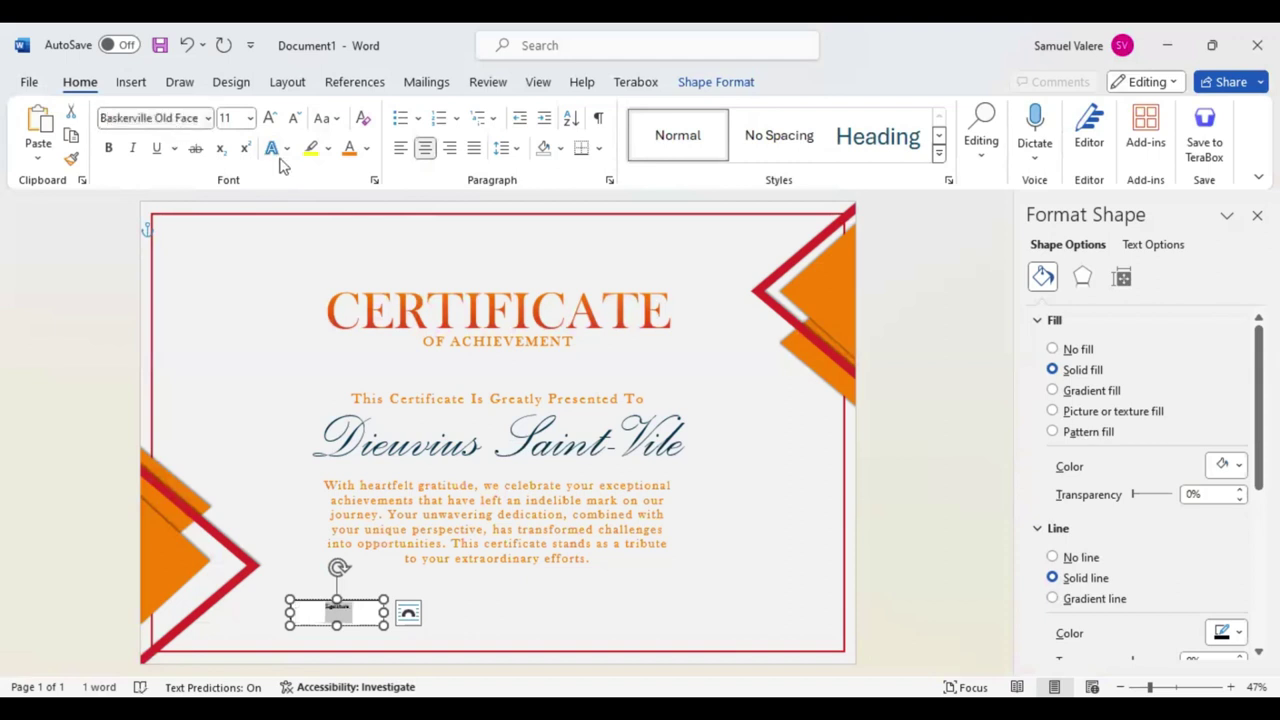
left_click(337, 119)
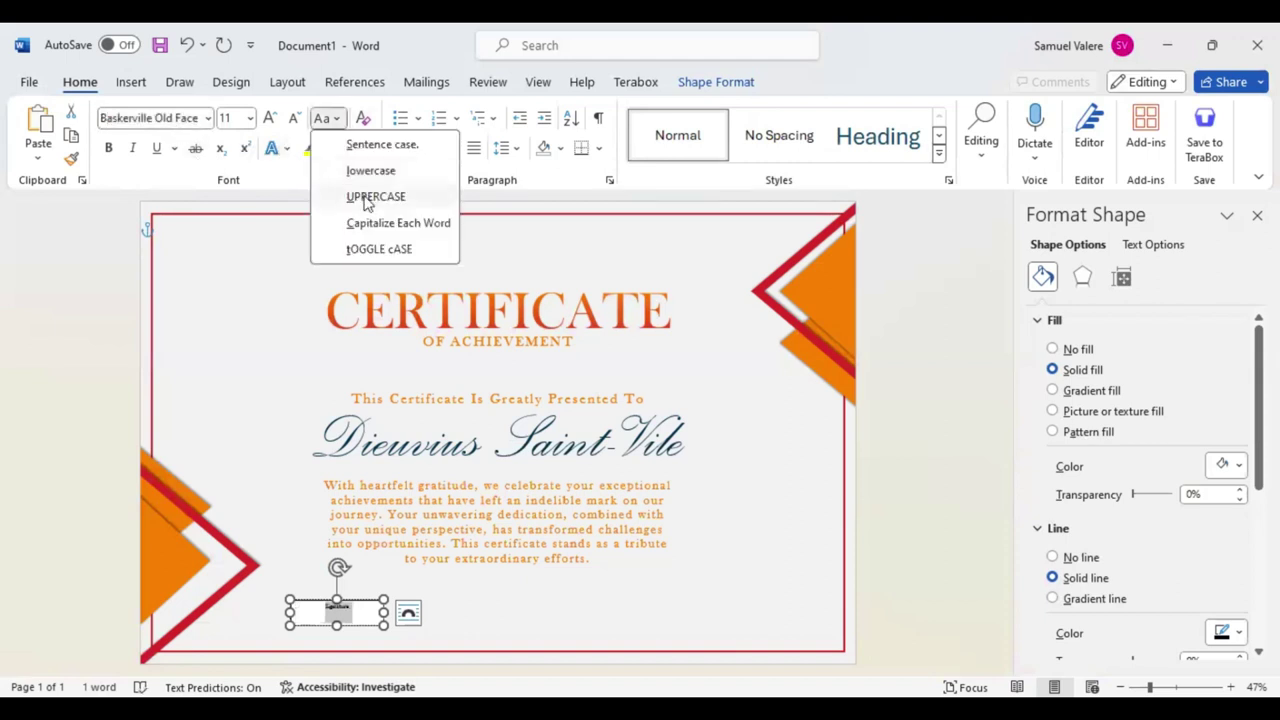
left_click(366, 197)
left_click(270, 118)
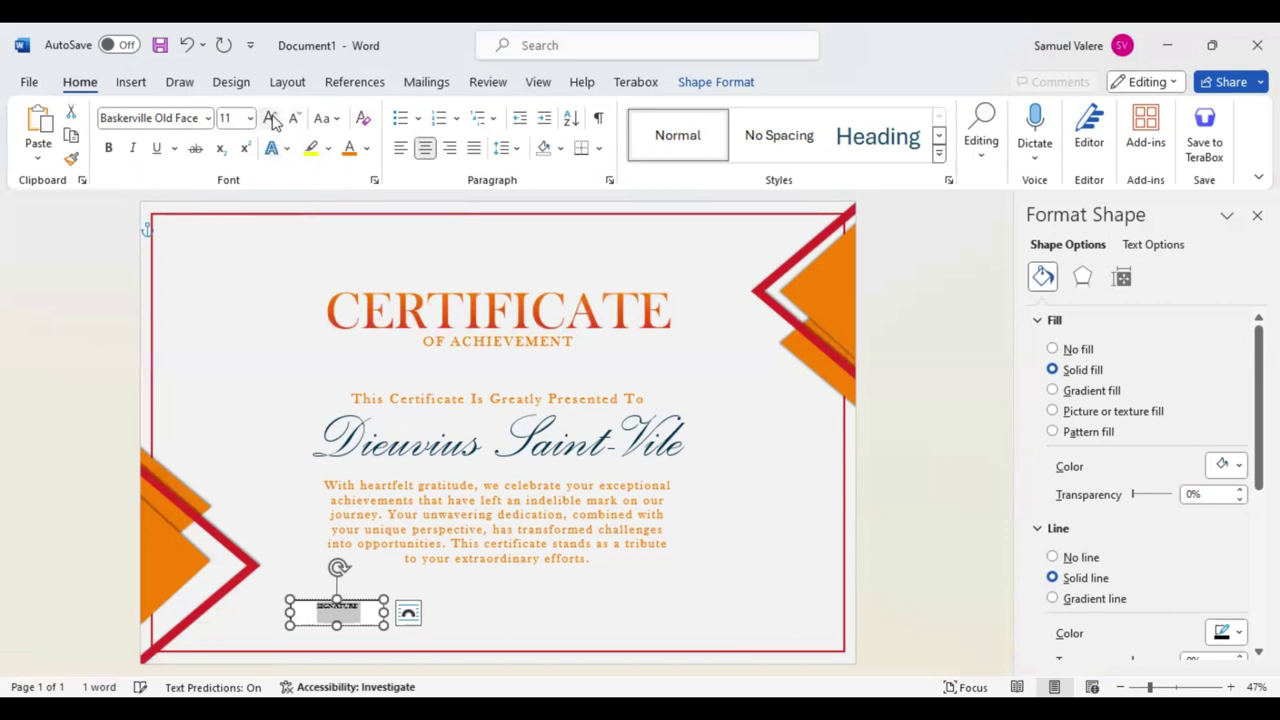
left_click(270, 118)
left_click(270, 118)
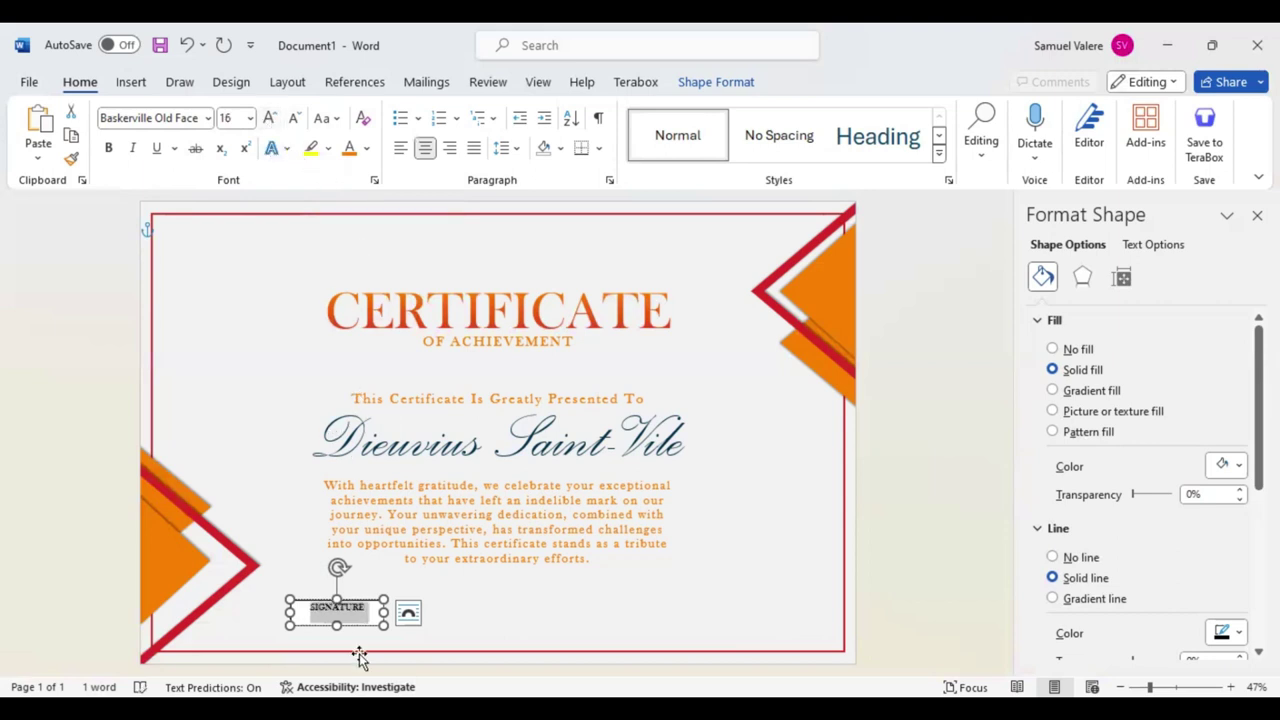
left_click_drag(338, 627, 338, 615)
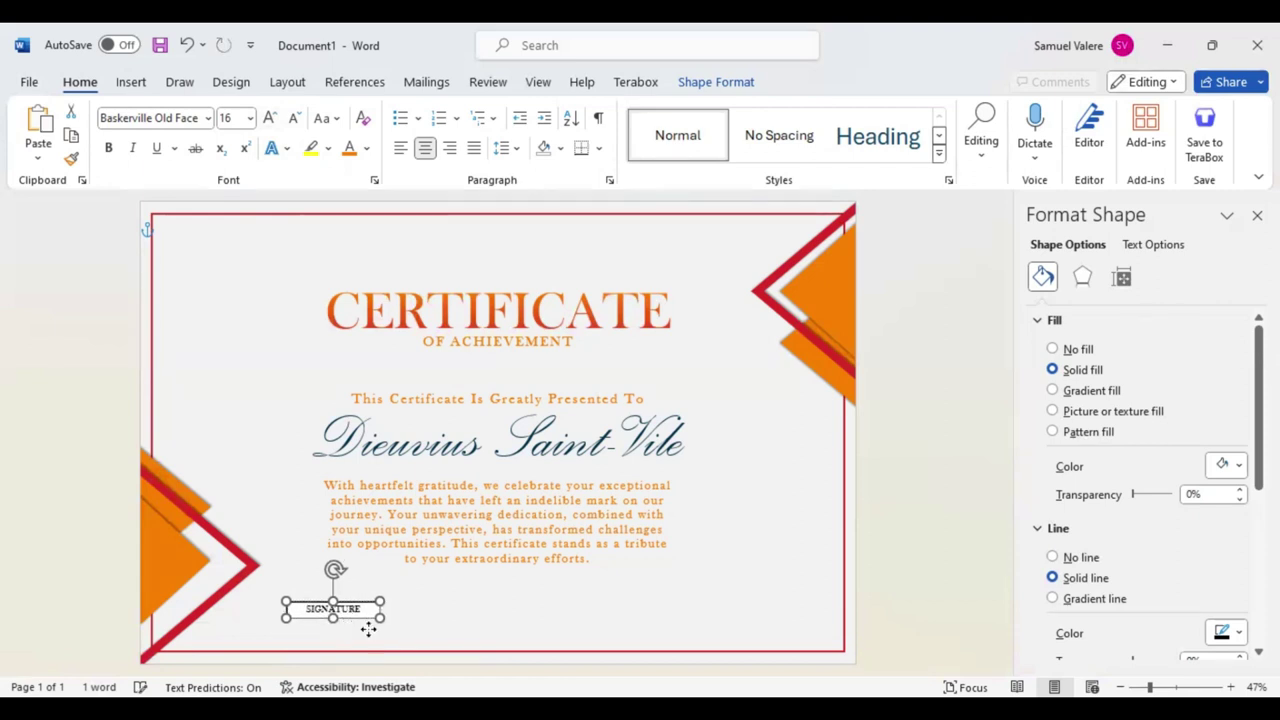
left_click_drag(357, 613, 385, 614)
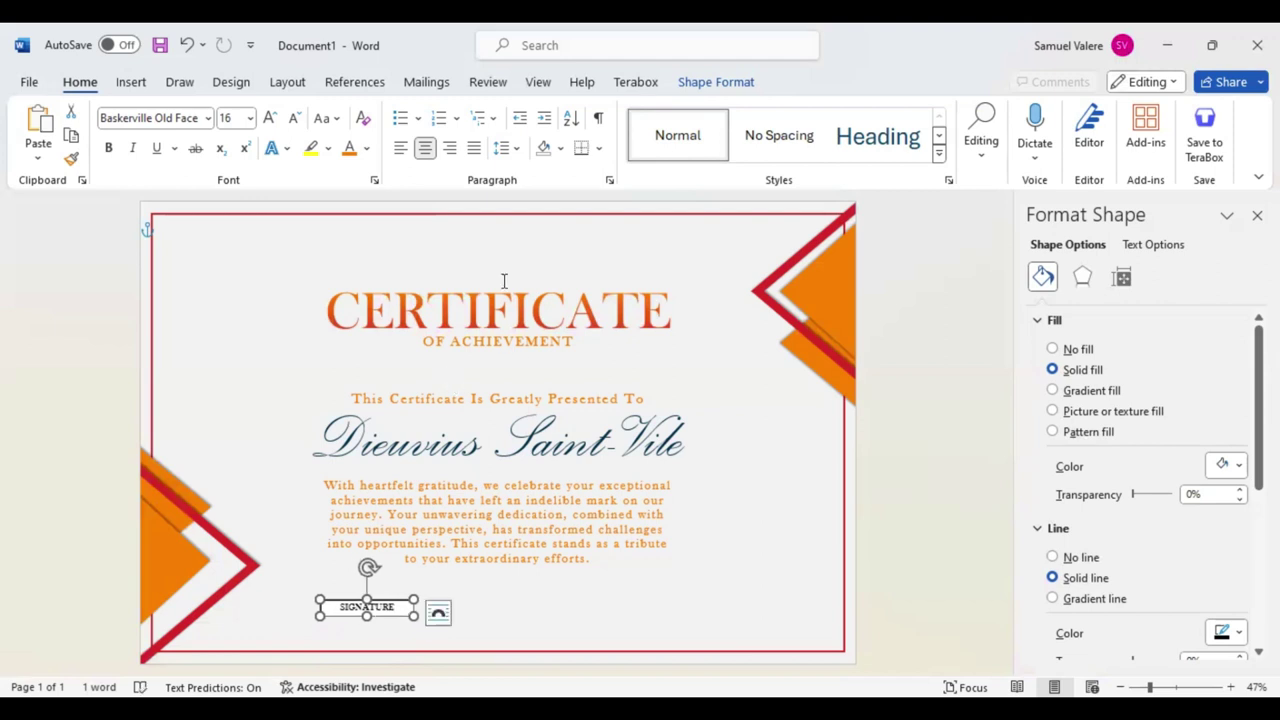
Copy the SIGNATURE label to the lower right and shift the left label slightly left
left_click(710, 84)
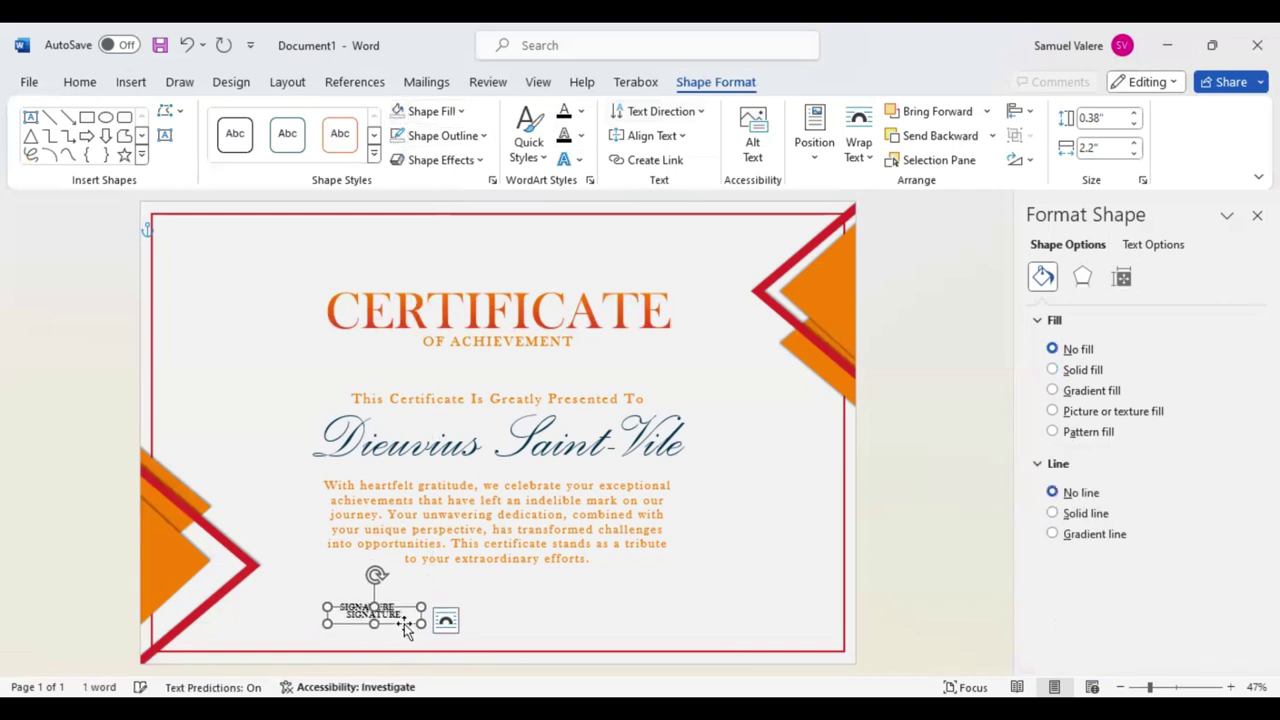
left_click_drag(400, 612, 745, 607, "ctrl")
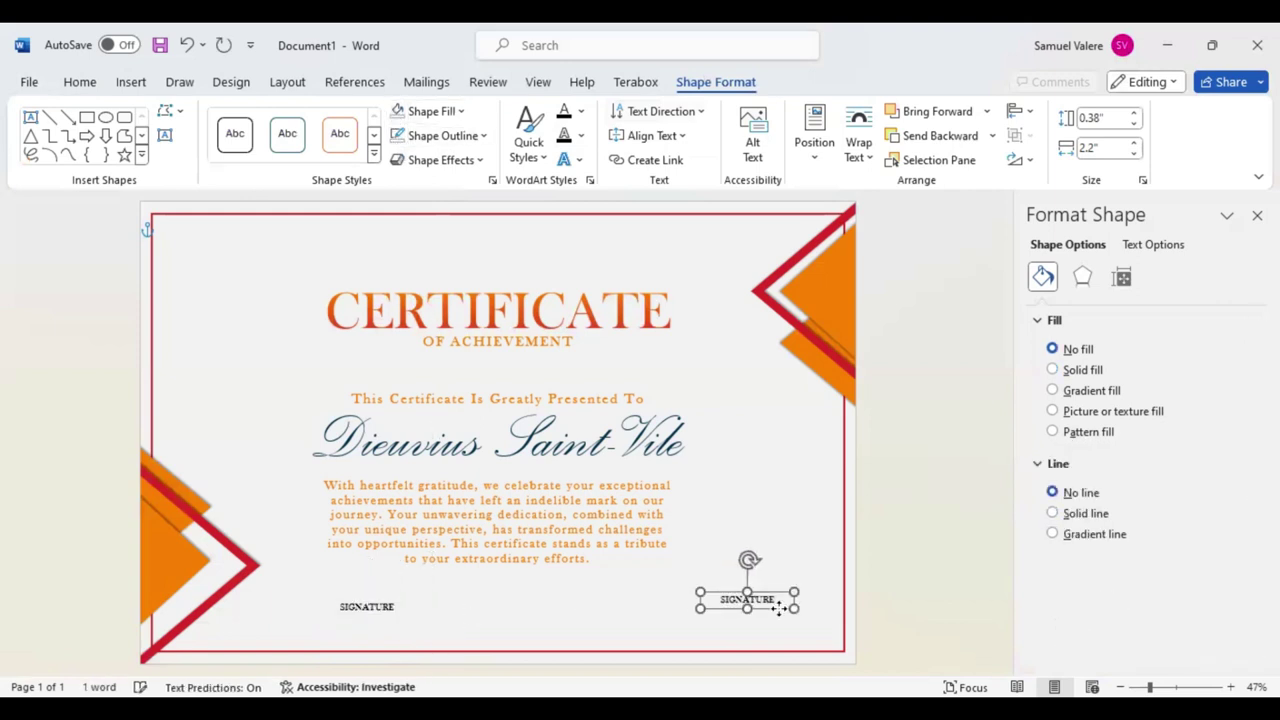
left_click(383, 614)
left_click_drag(385, 620, 340, 617)
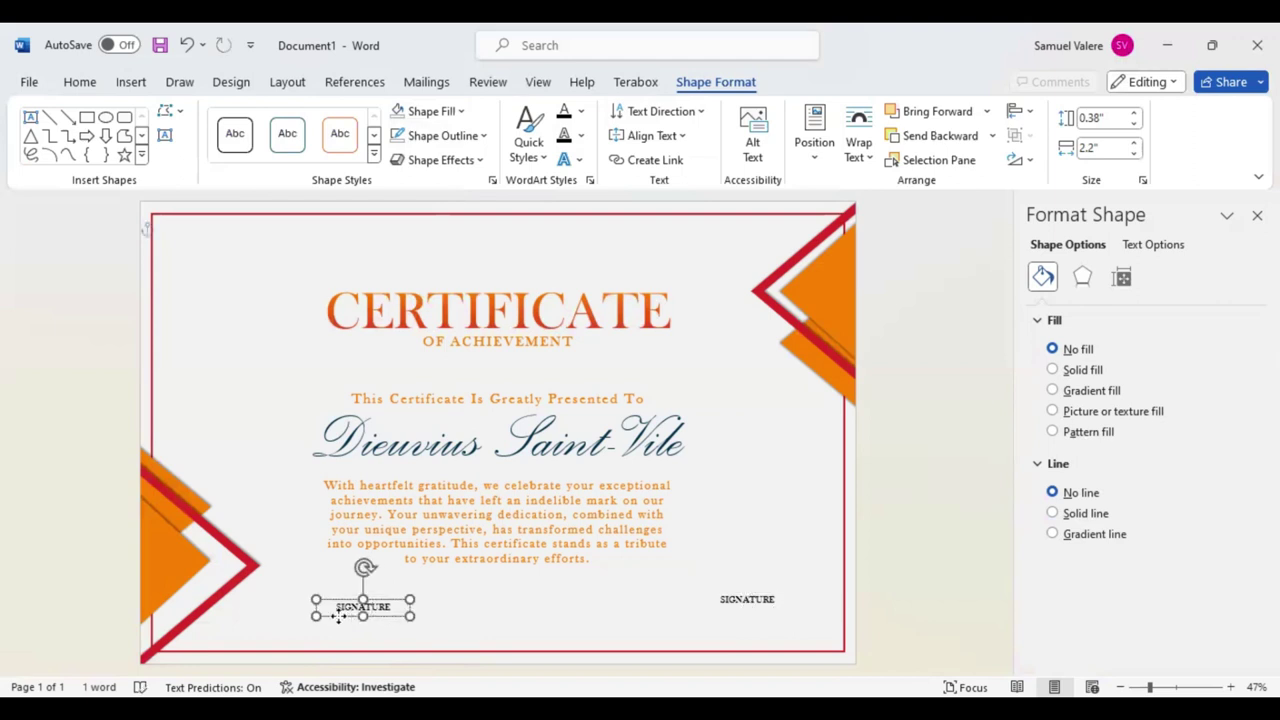
Lower both SIGNATURE labels toward the bottom border and level the right one with the left
left_click(745, 598, "shift")
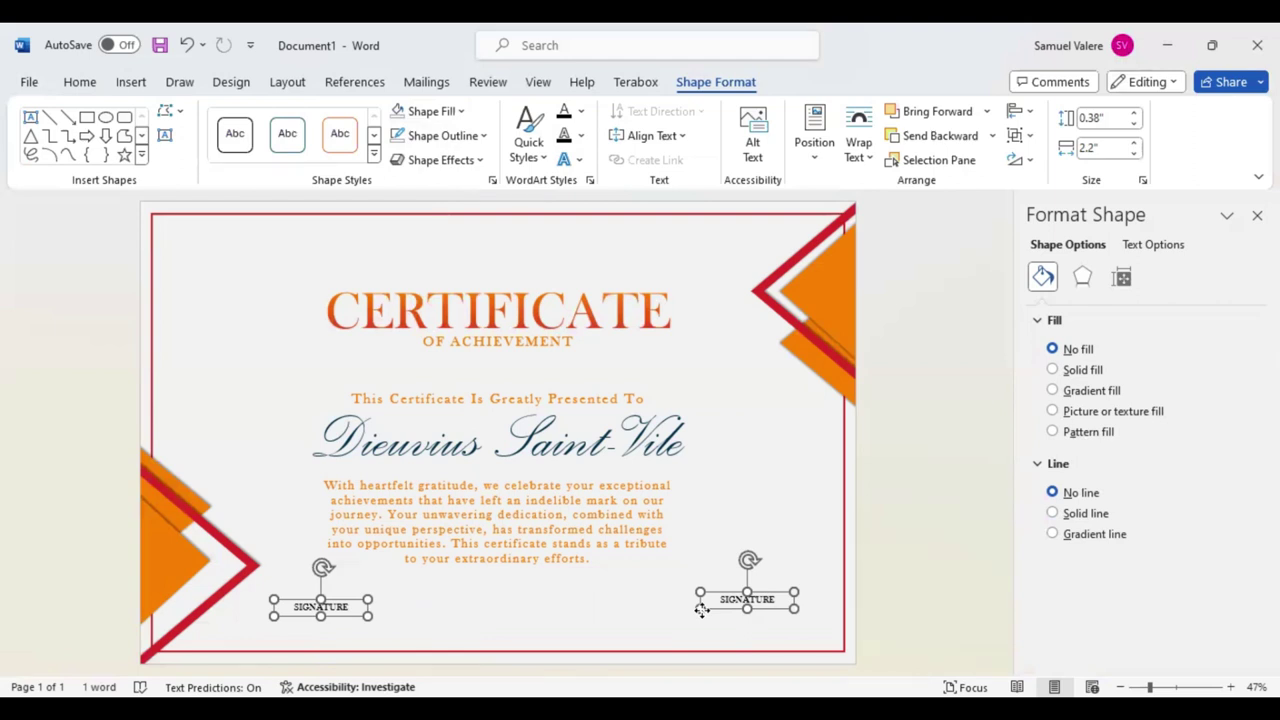
key("Left")
key("Left")
key("Left")
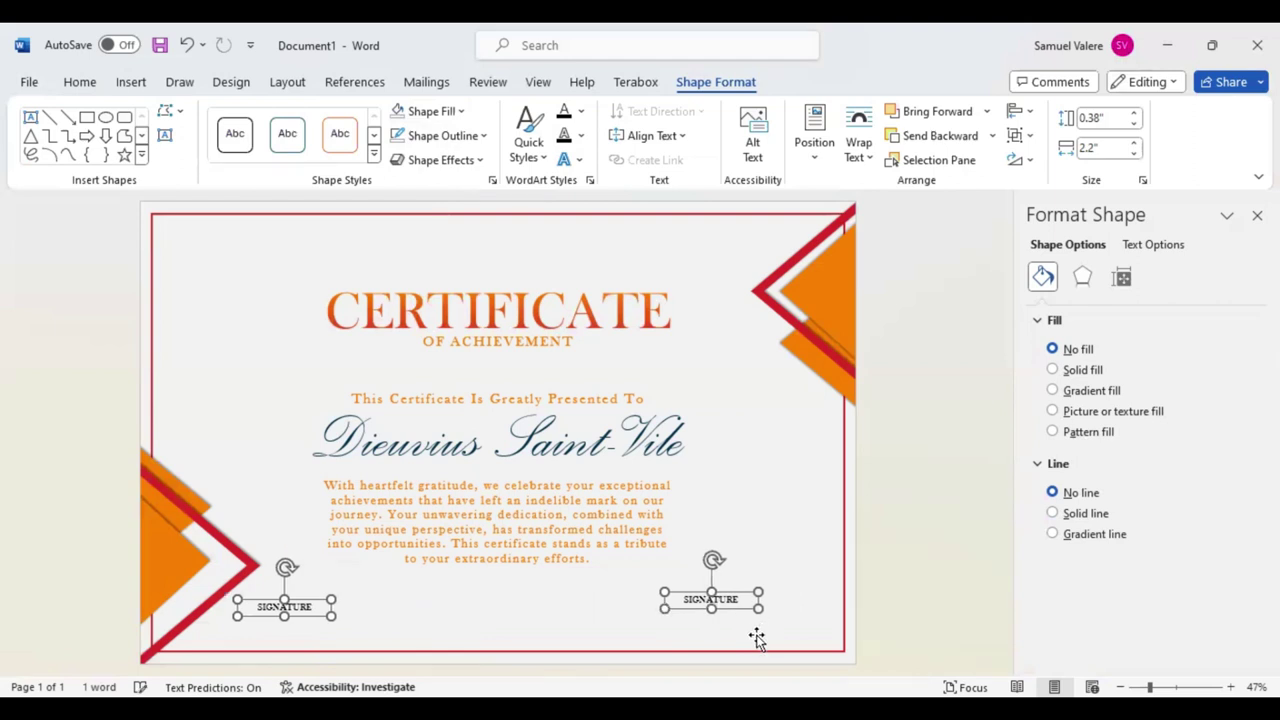
key("Down")
key("Down")
key("Down")
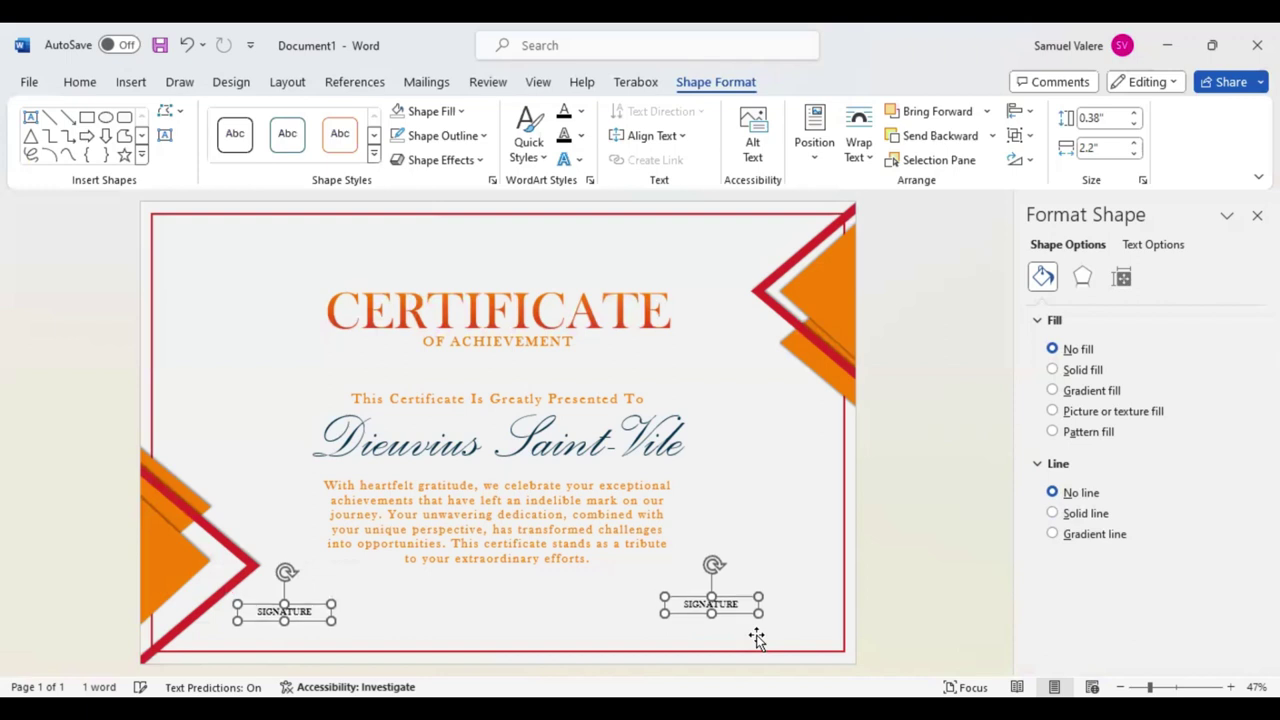
key("Down")
key("Down")
key("Down")
key("Down")
key("Down")
key("Down")
key("Down")
key("Down")
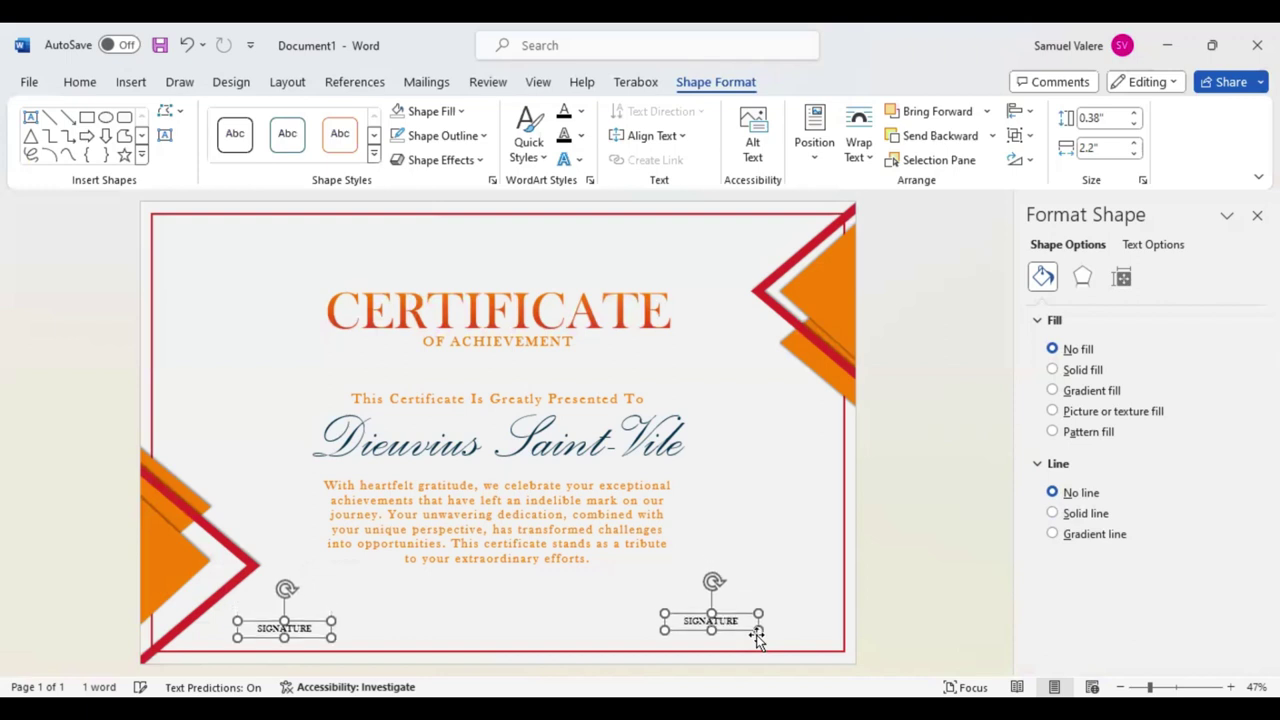
key("Down")
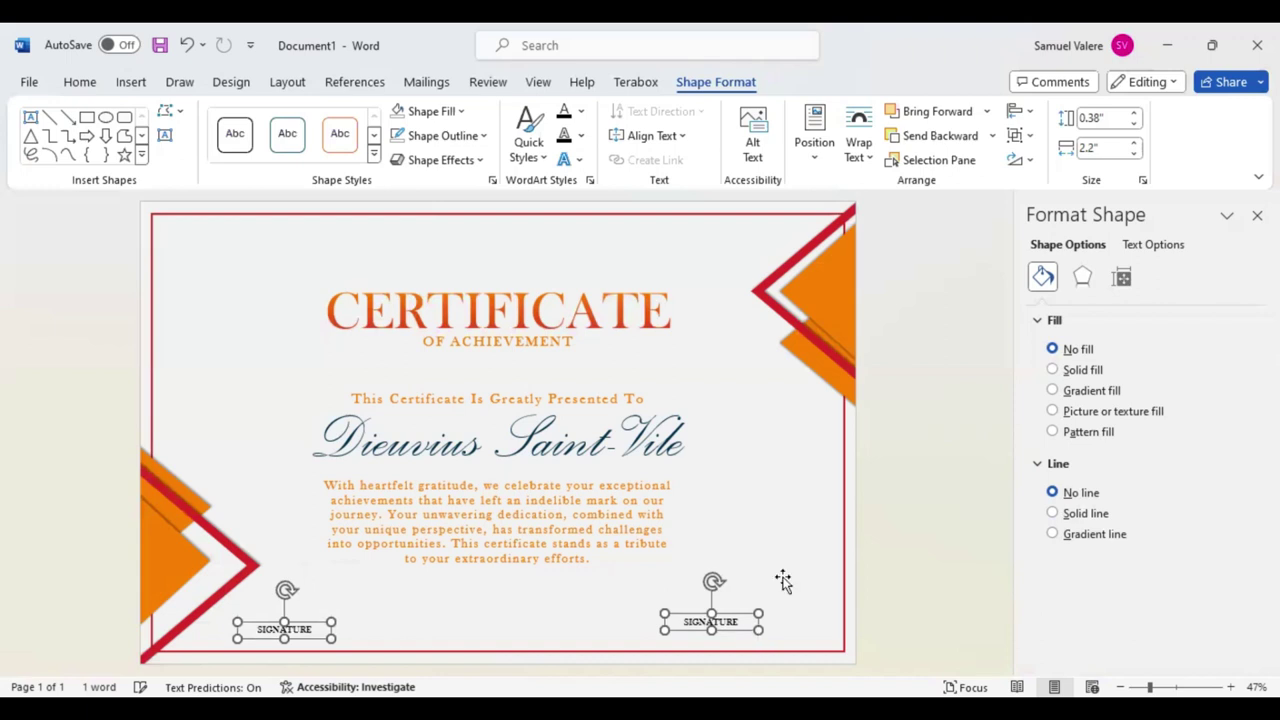
key("ctrl+z")
left_click_drag(736, 624, 736, 630)
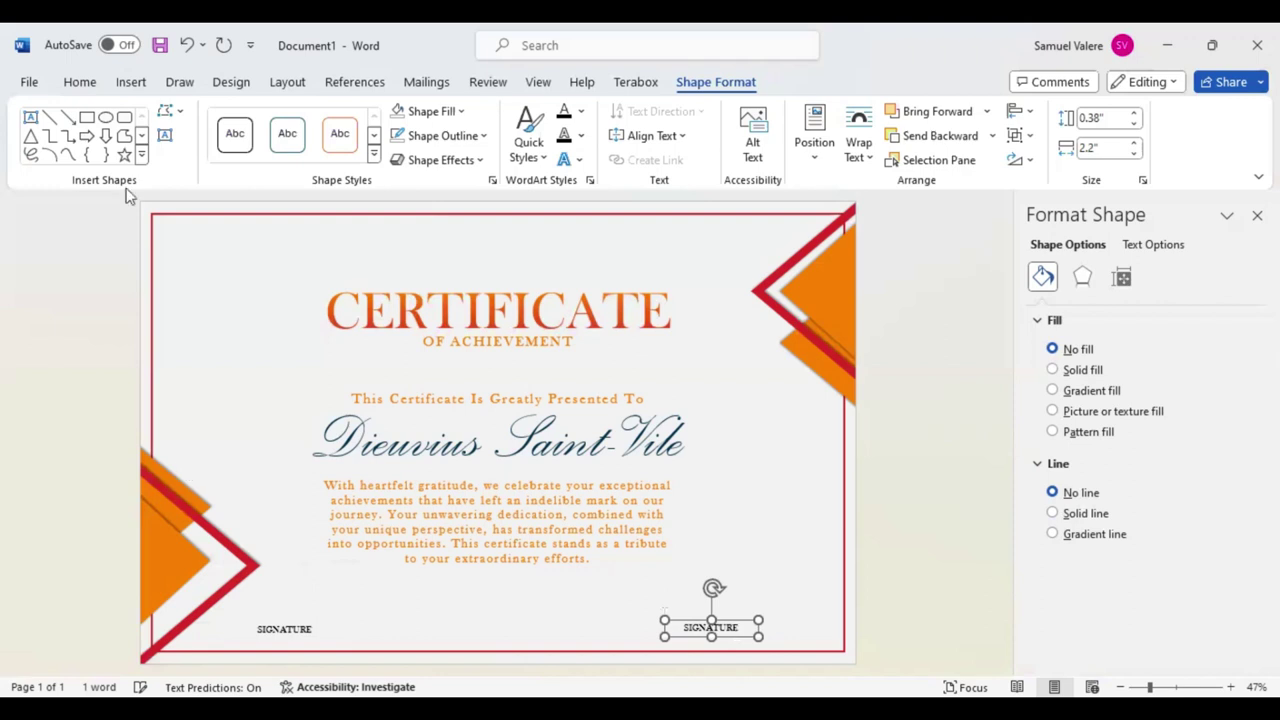
Draw a level 3.02" signature line just above the lower-left SIGNATURE label
left_click(50, 118)
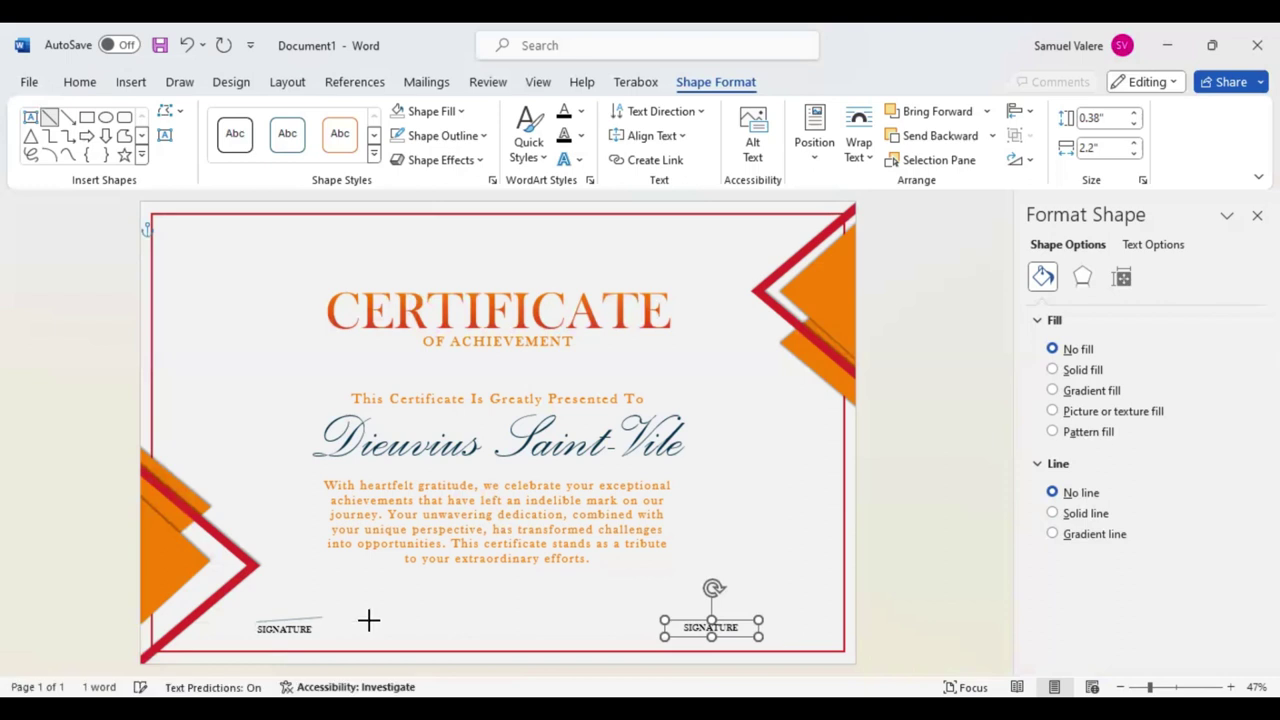
left_click_drag(258, 622, 389, 621)
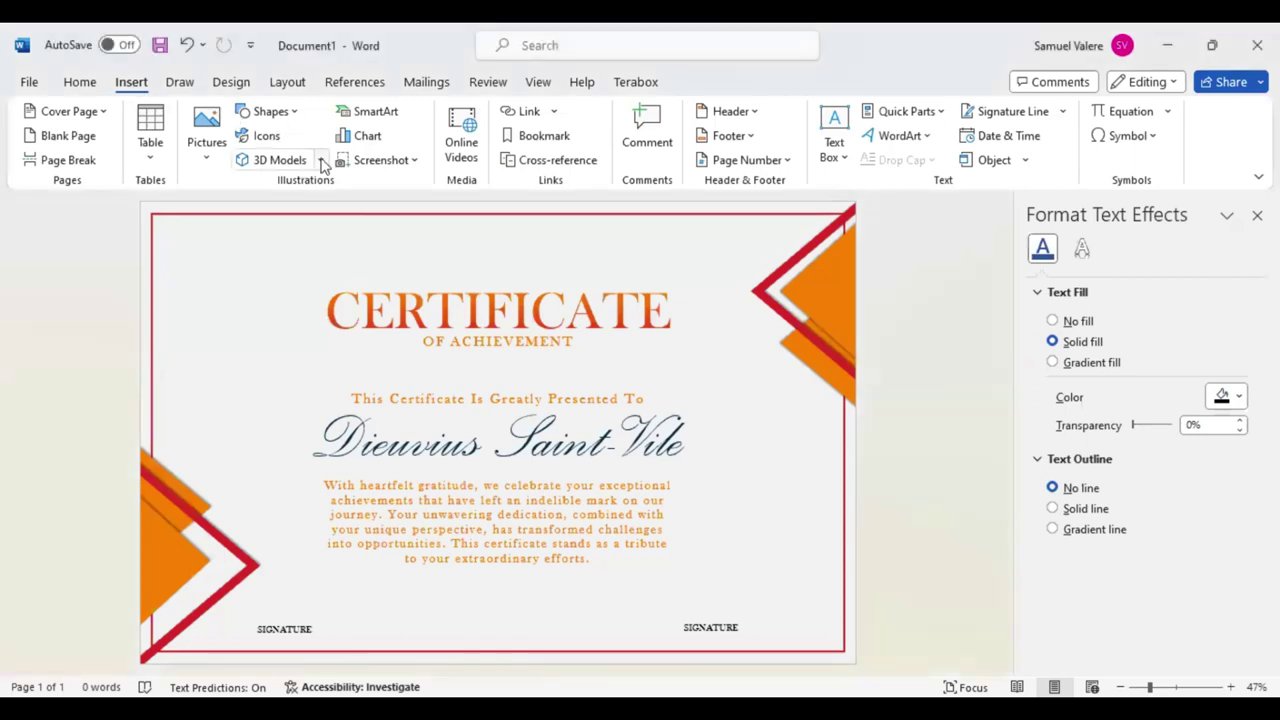
left_click(284, 114)
left_click(262, 161)
left_click_drag(264, 617, 389, 615)
mouse_move(389, 614)
left_mouse_down()
mouse_move(338, 641)
mouse_move(321, 619)
left_mouse_up()
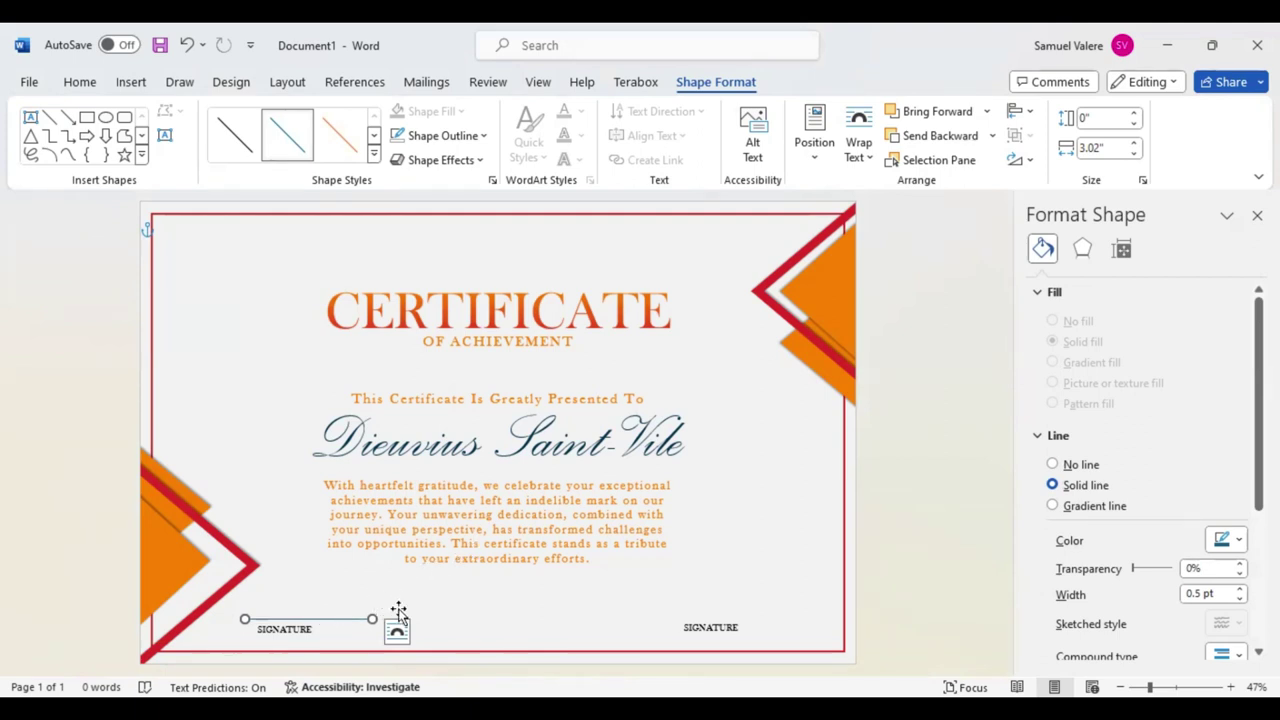
left_click(316, 617)
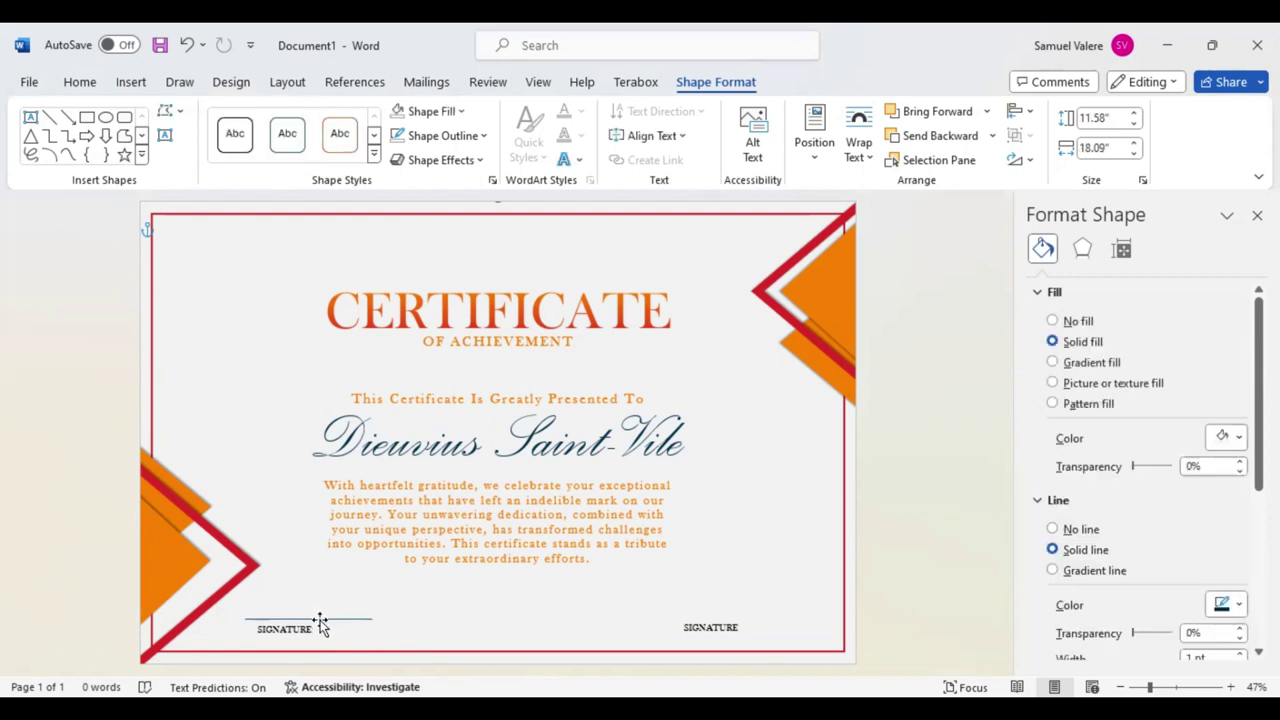
left_click_drag(322, 622, 301, 623)
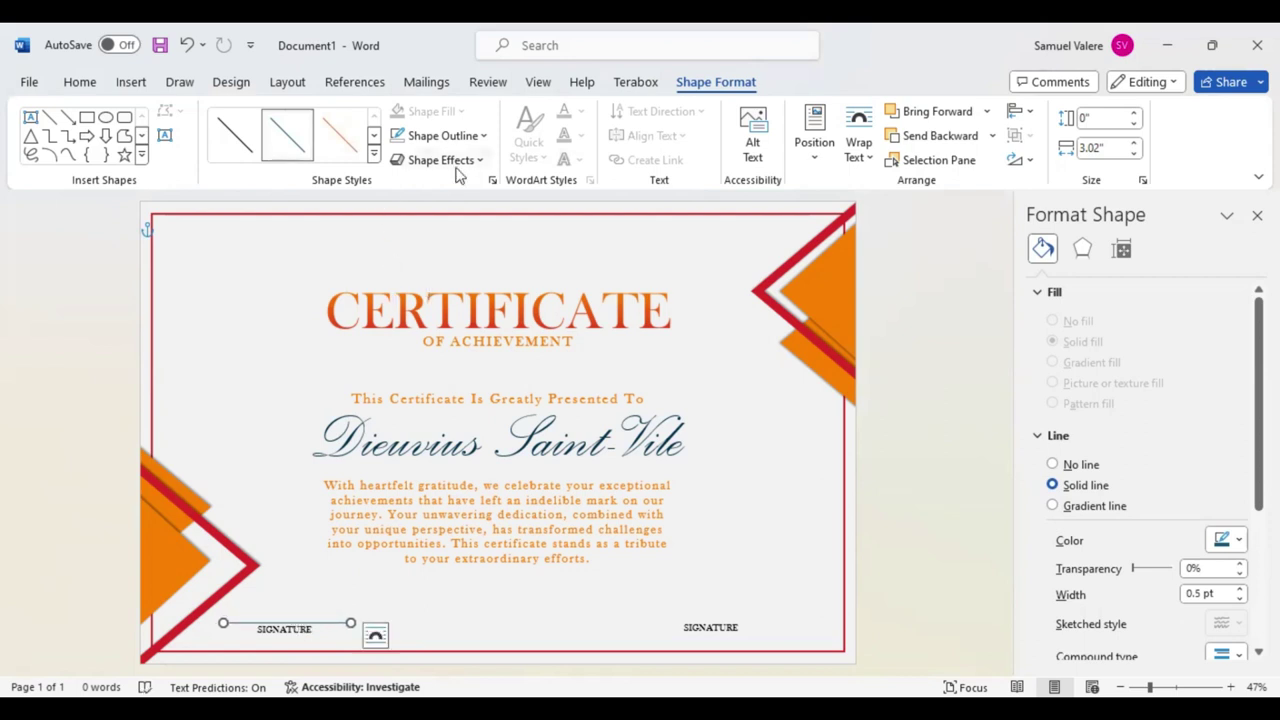
Make the signature line black and nudge it into place above the left label
left_click(483, 136)
left_click(414, 228)
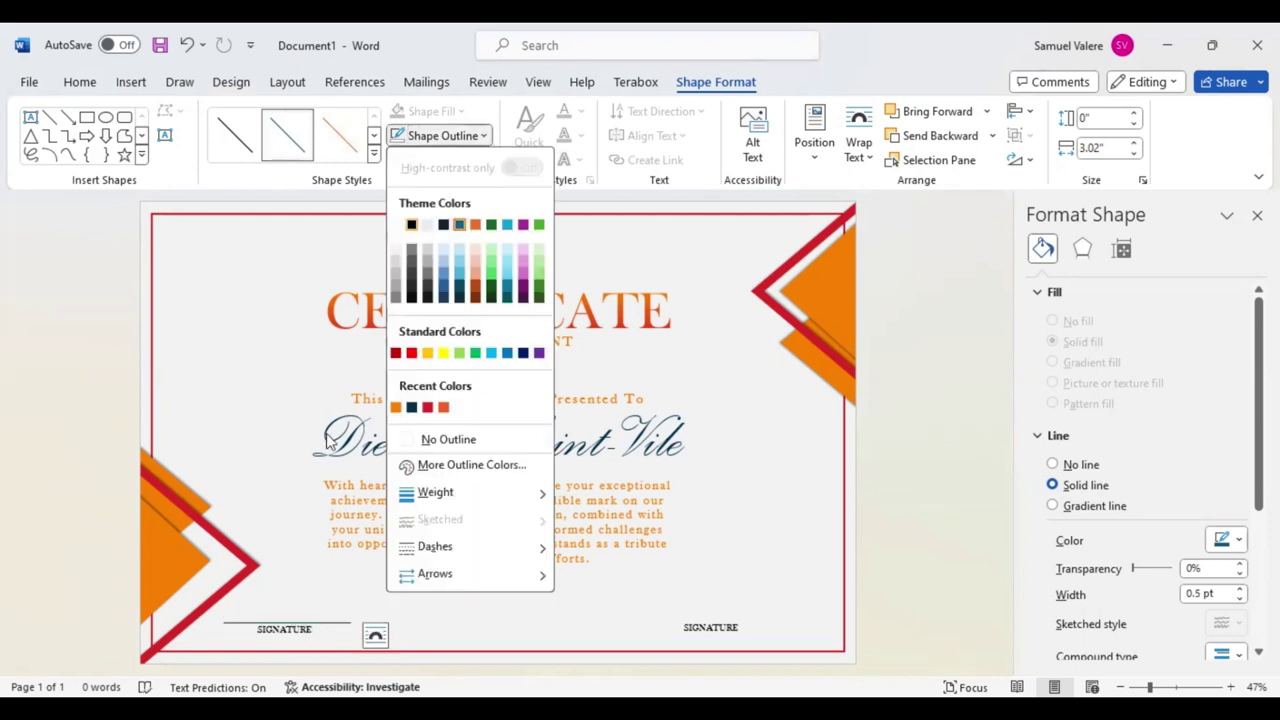
key("Right")
key("Right")
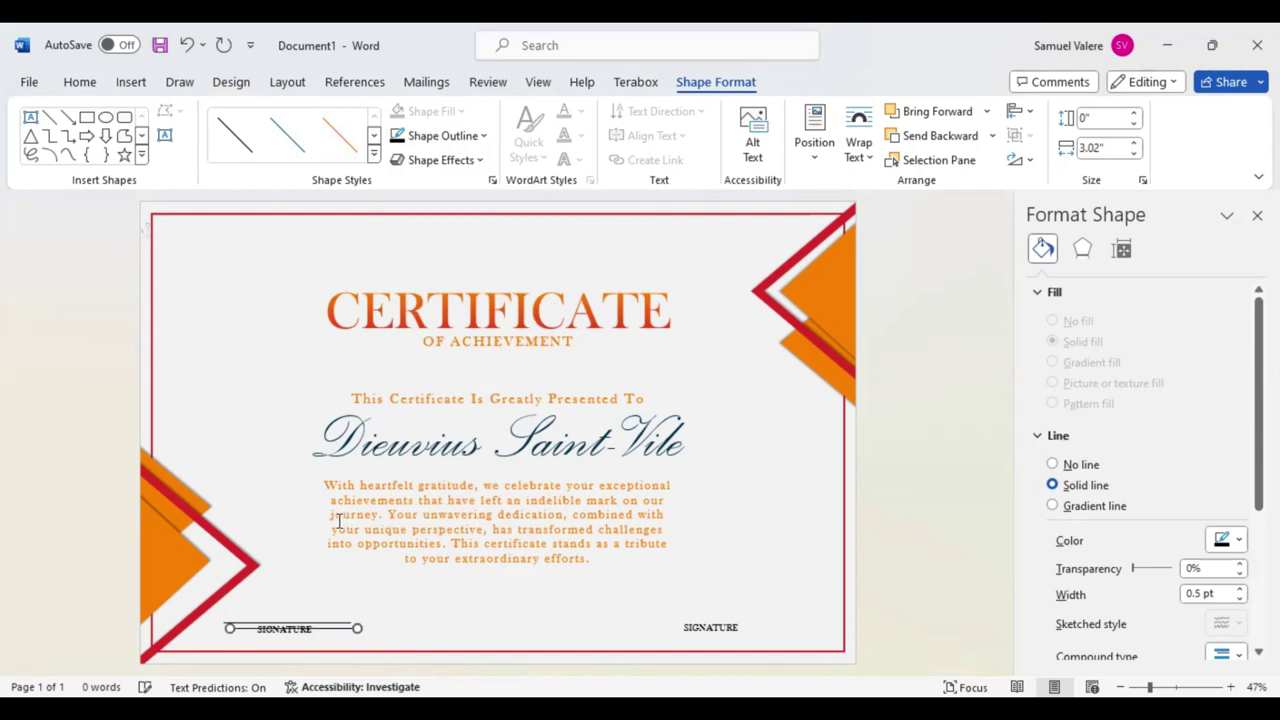
key("Right")
key("Right")
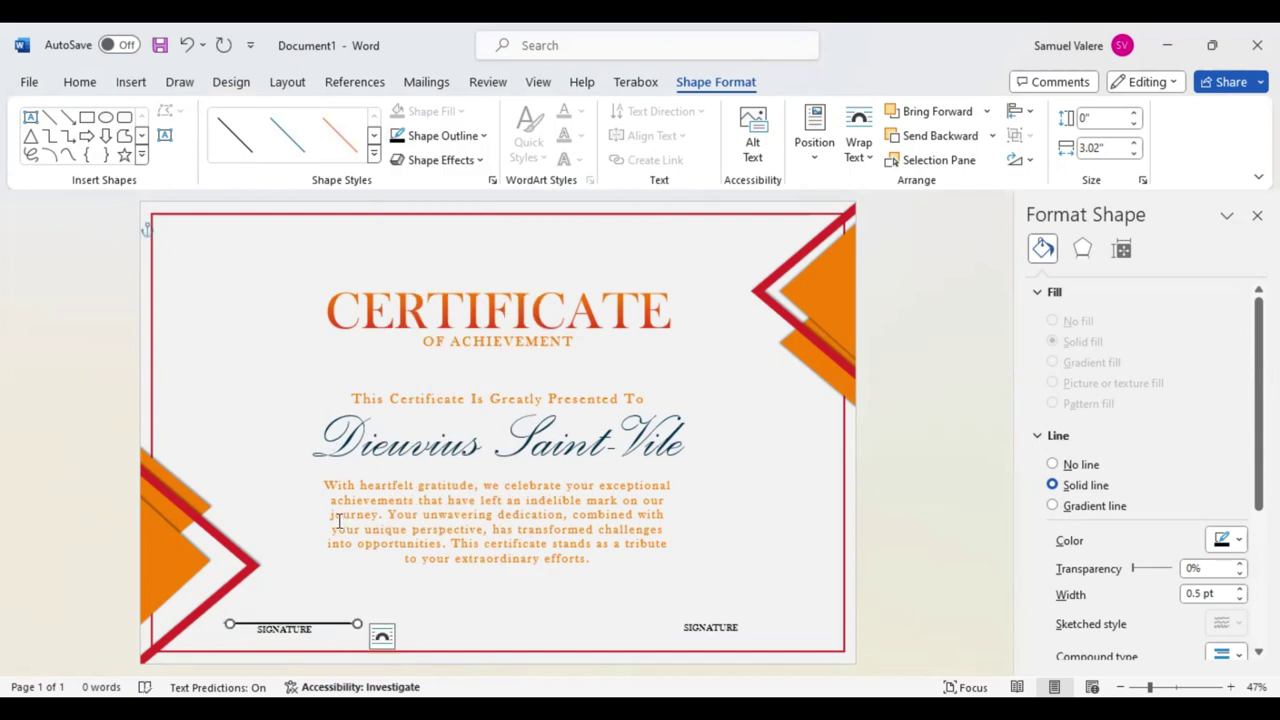
key("Up")
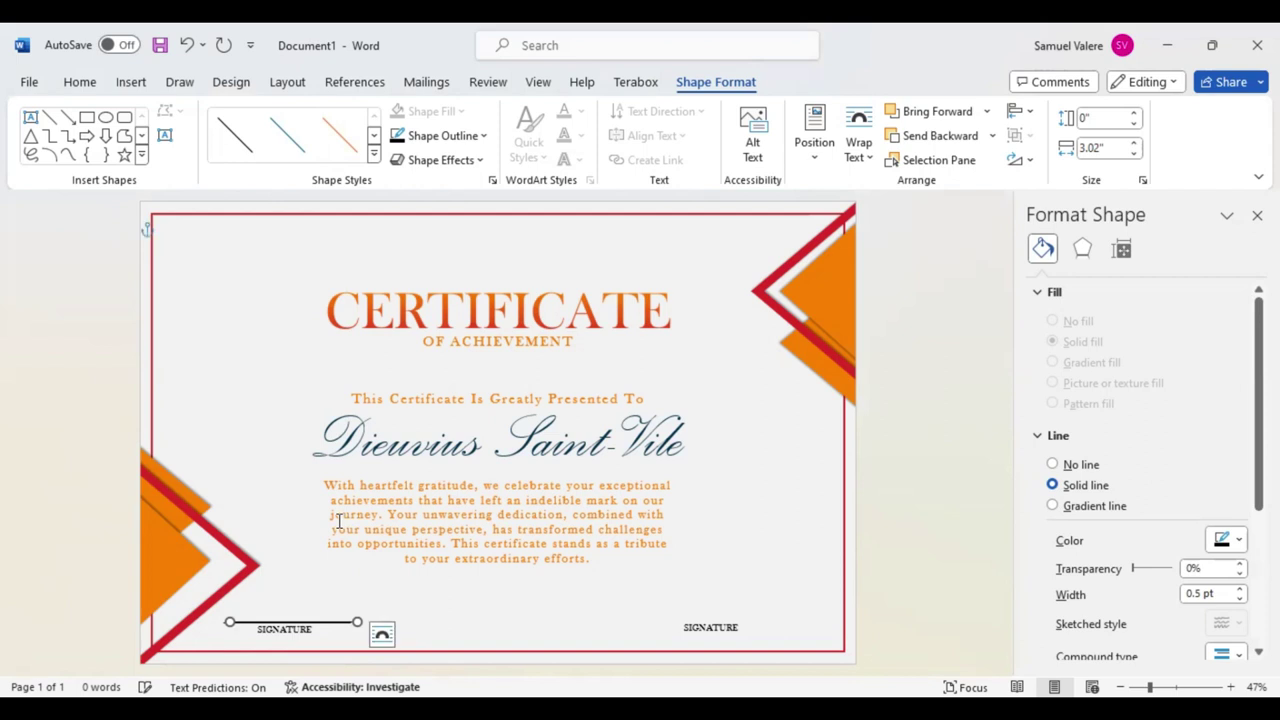
key("Up")
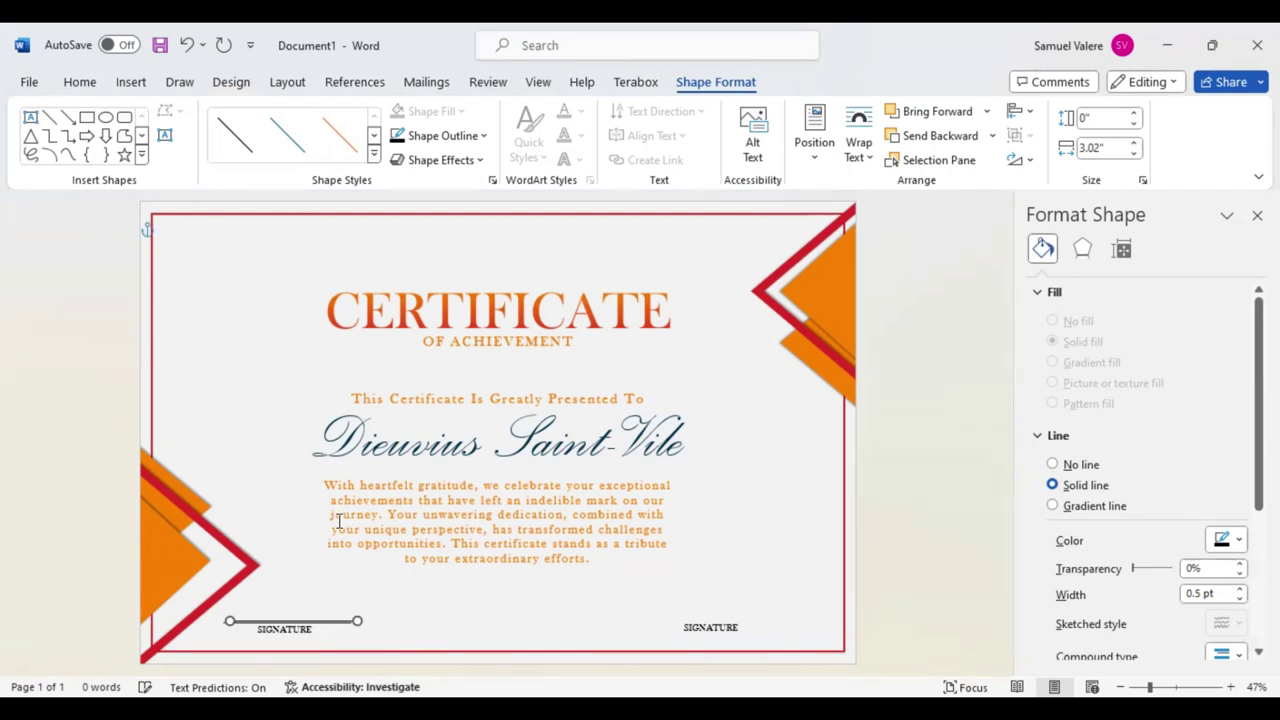
key("Down")
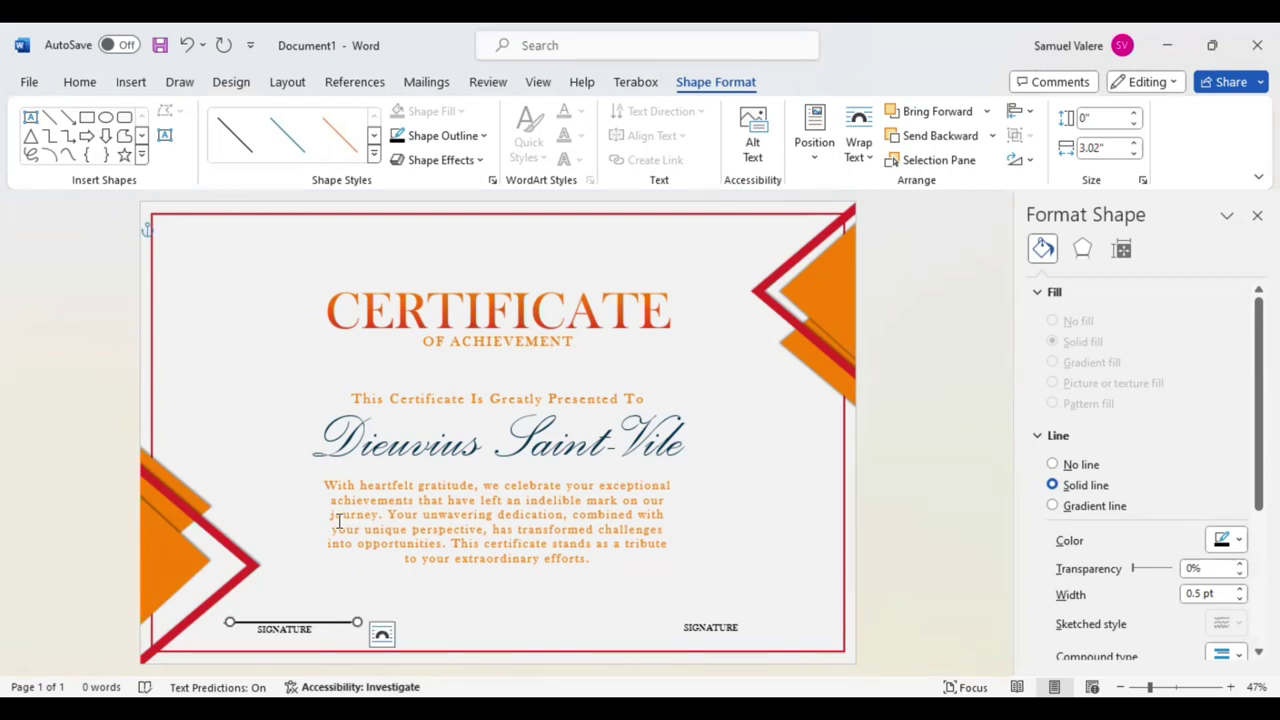
key("Right")
Duplicate the signature line and centre the copy above the right SIGNATURE label
key("ctrl+v")
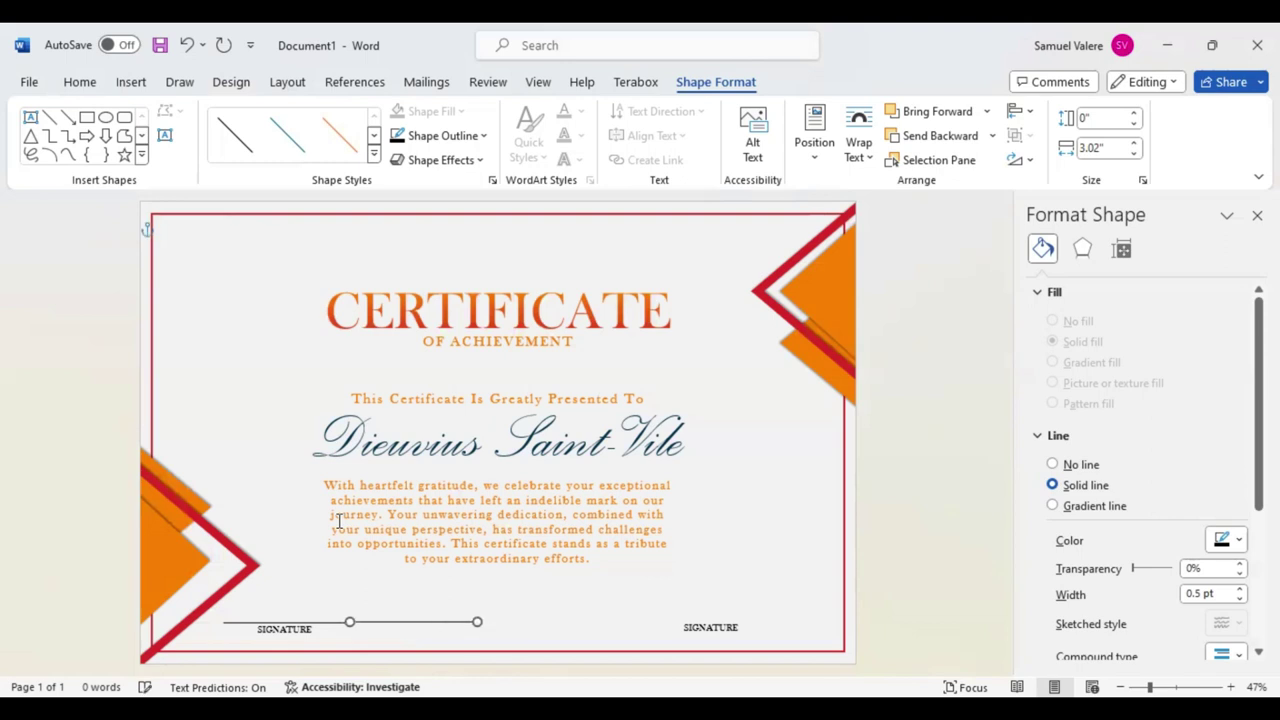
key("Right")
key("Right")
key("Right")
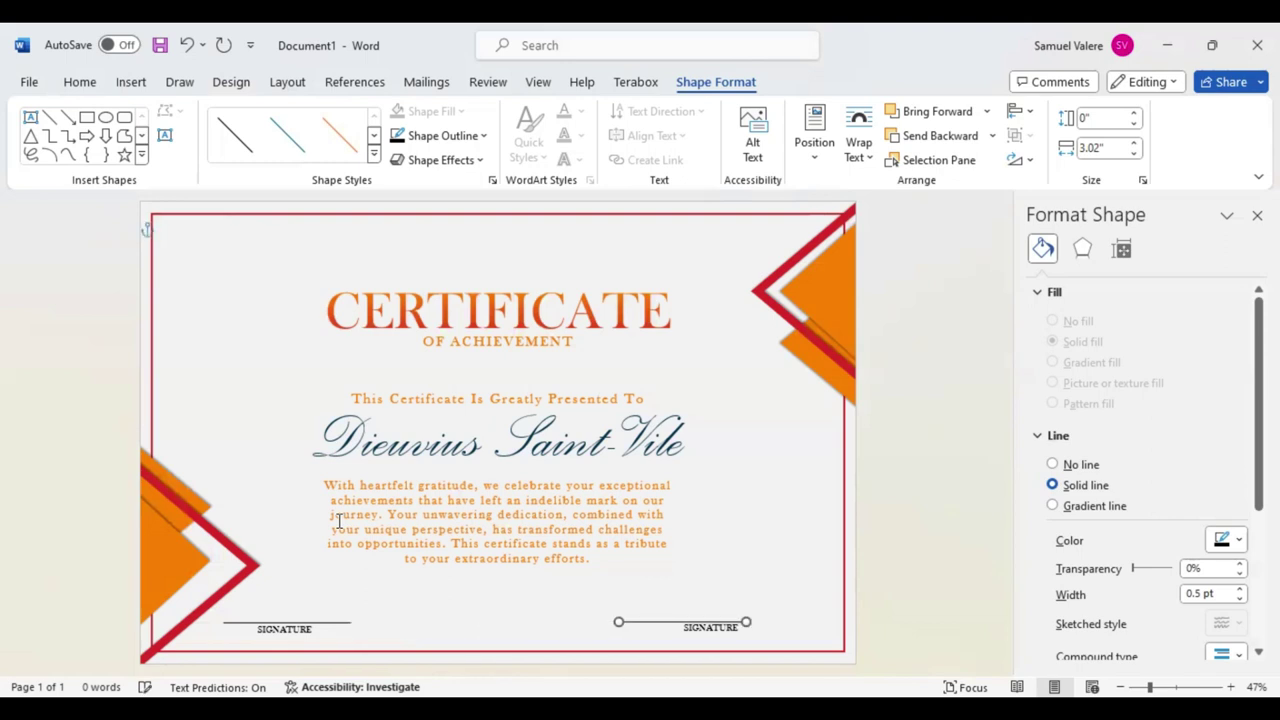
key("Right")
key("Right")
key("Right")
key("Right")
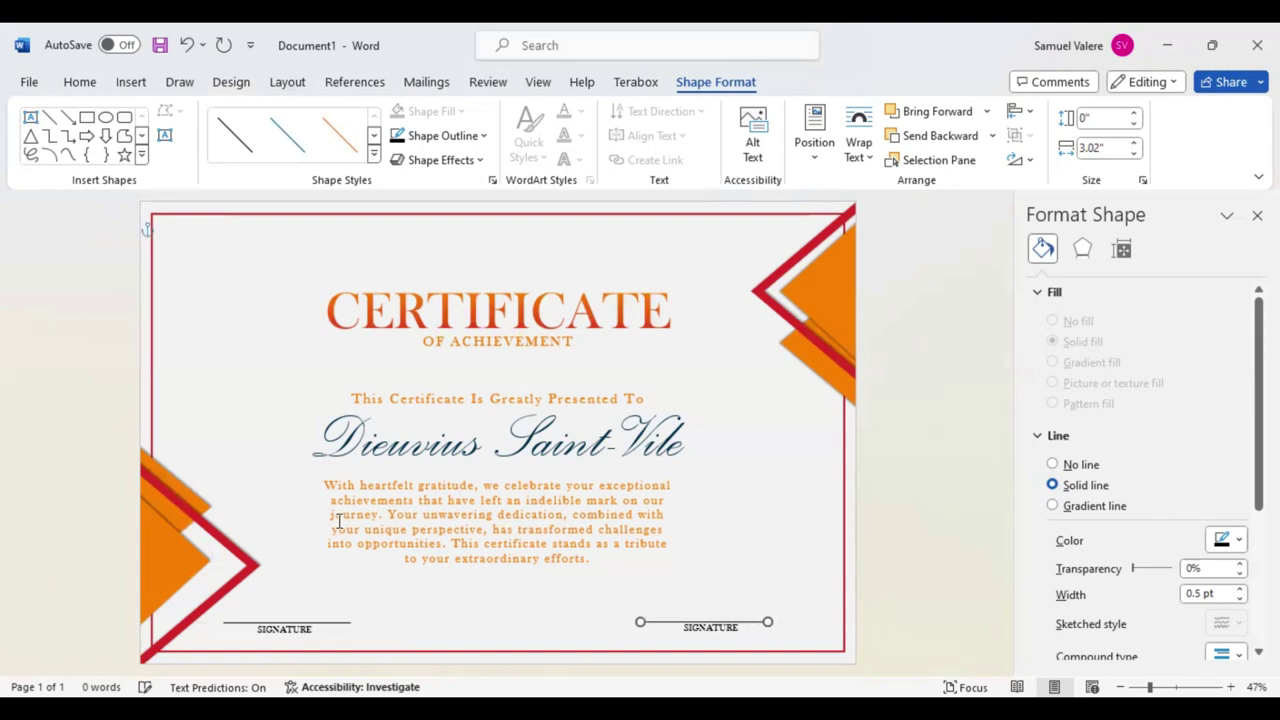